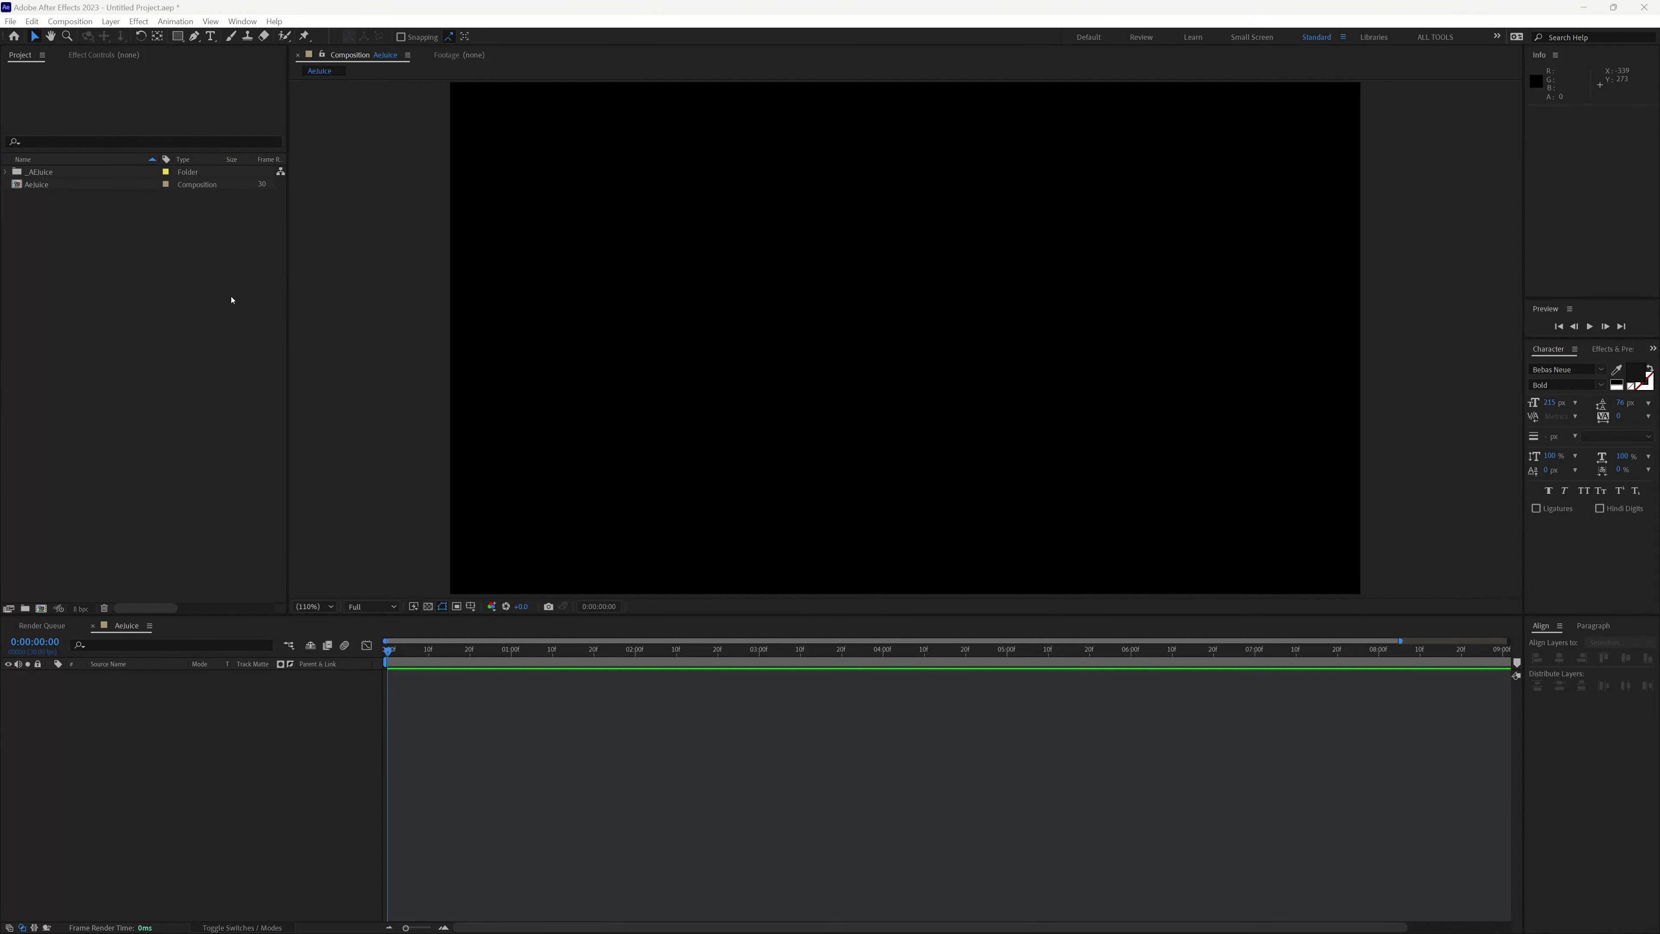
Step: Open the AEJuice Pack Manager 4 panel and go into its free Starter Pack
{"action": "left_click", "coordinate": [243, 21]}
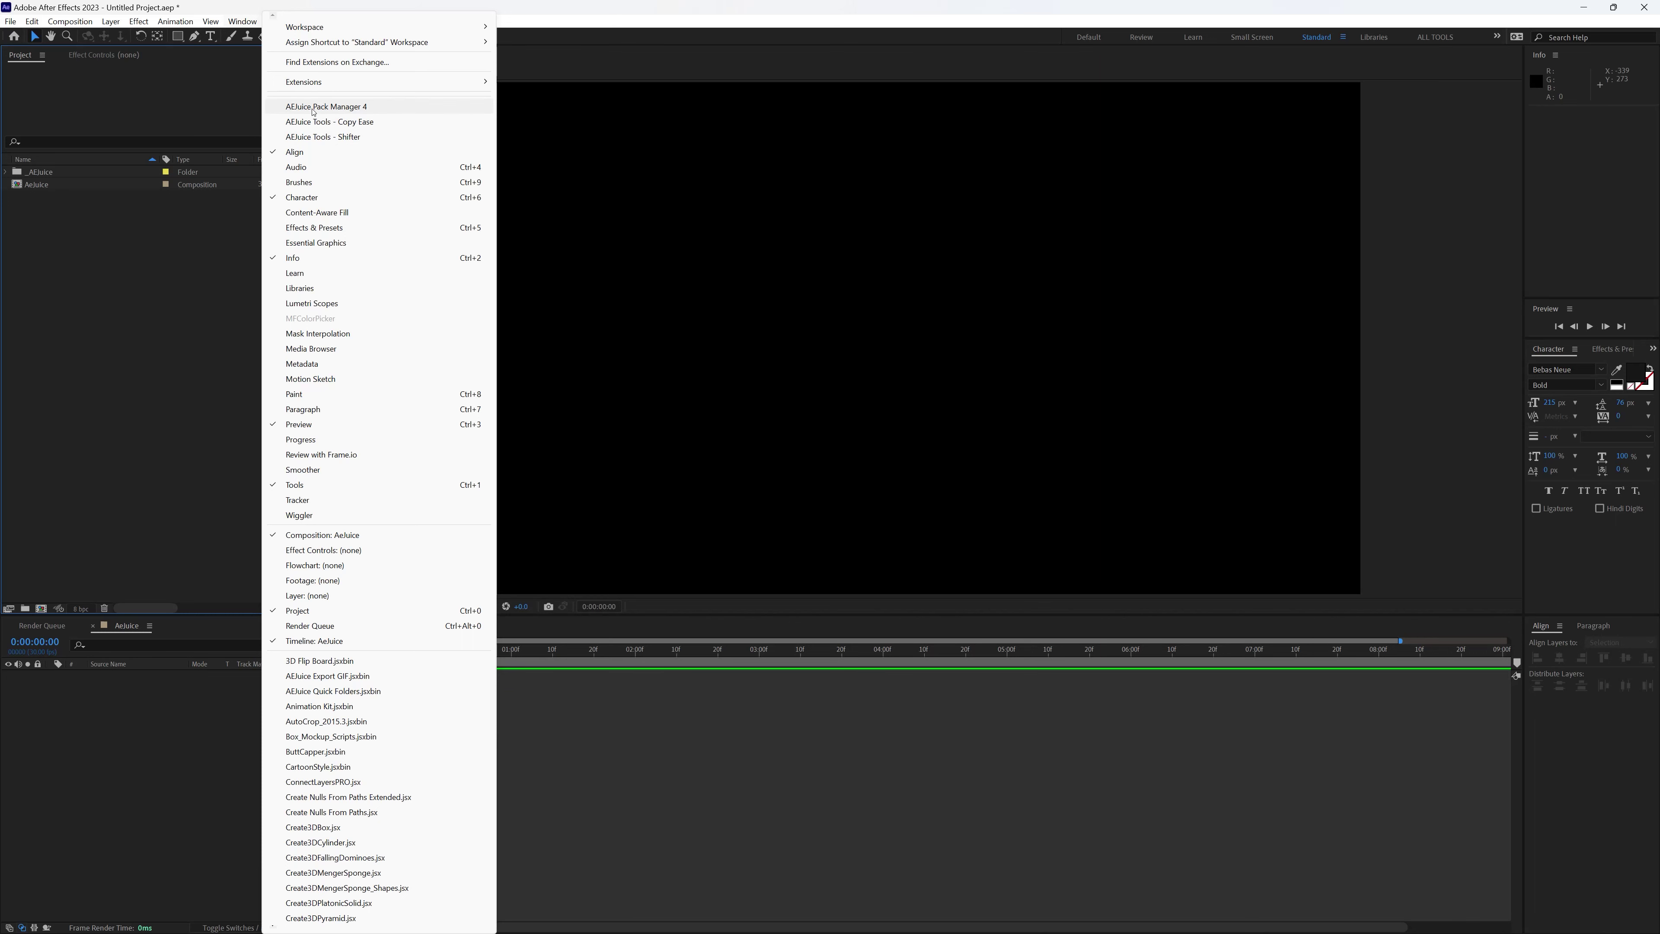
{"action": "left_click", "coordinate": [320, 107]}
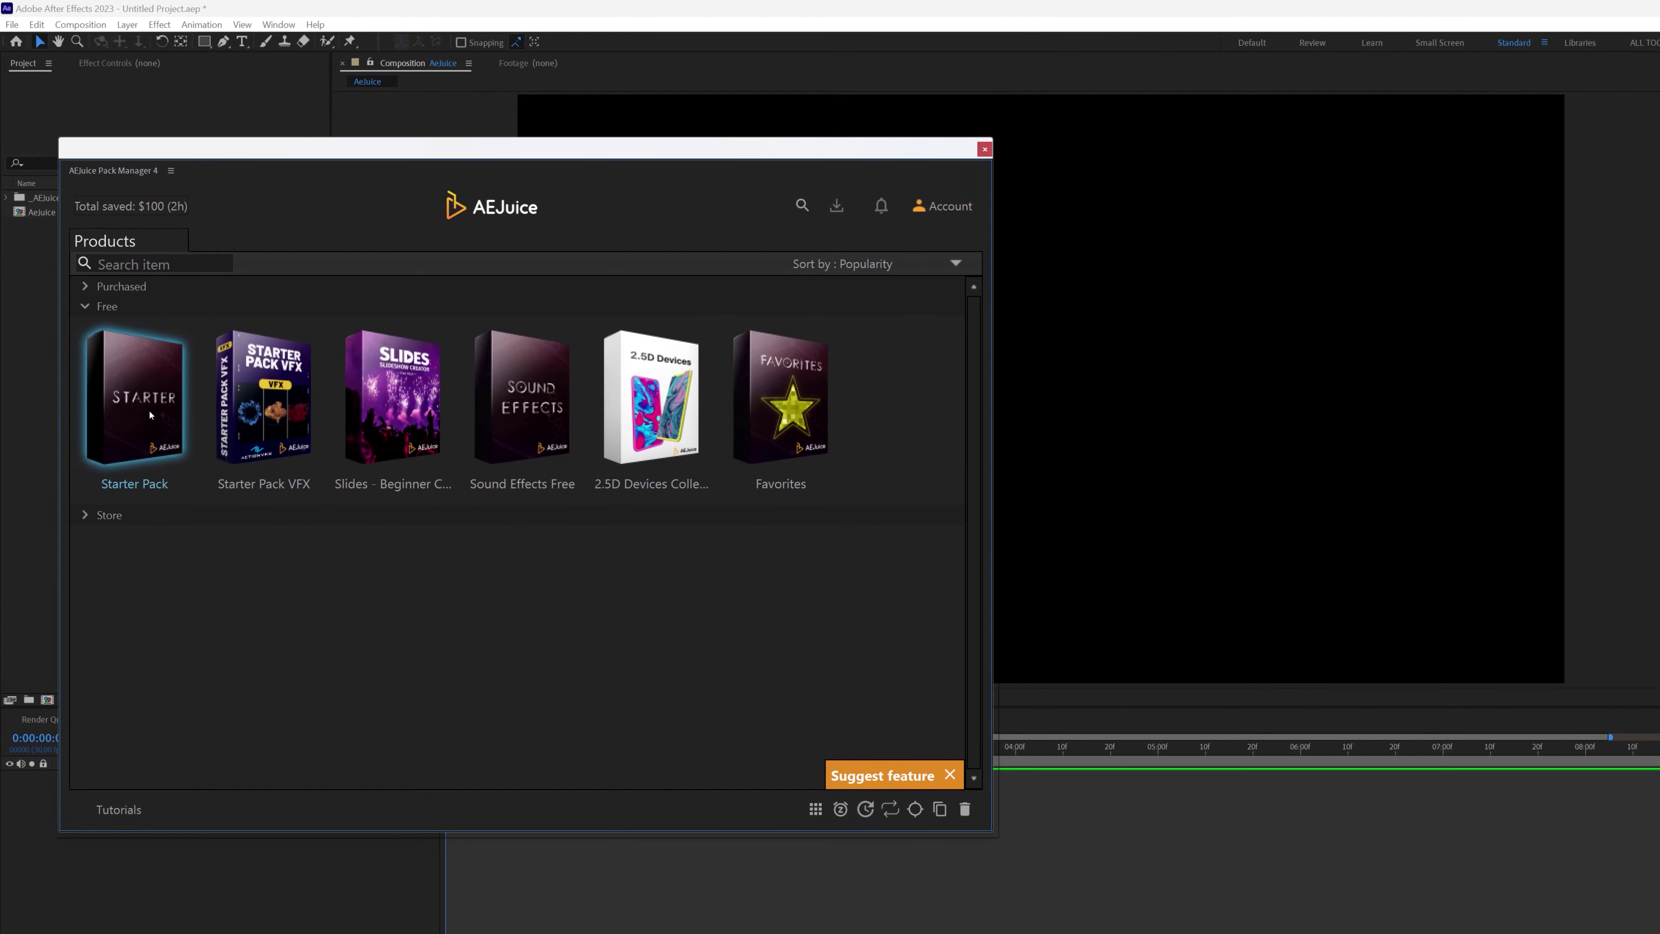
{"action": "left_click", "coordinate": [139, 386]}
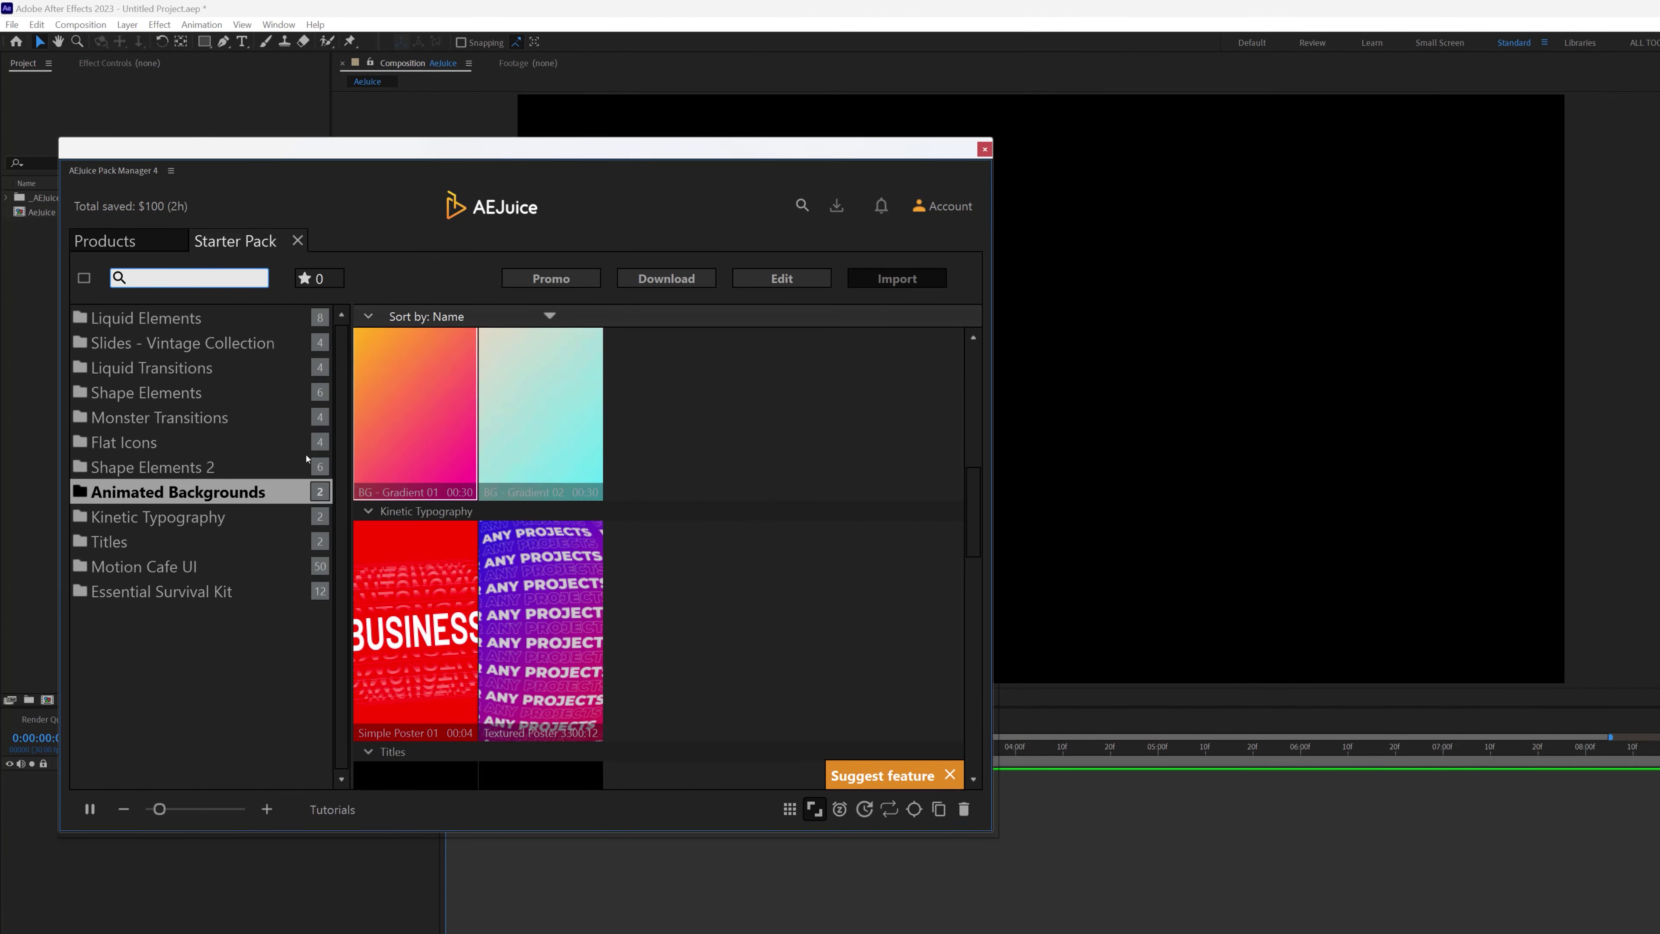
Step: Look through the Starter Pack's Liquid Elements, Slides - Vintage Collection, Liquid Transitions and Shape Elements categories, enlarging the preview thumbnails
{"action": "left_click", "coordinate": [152, 320]}
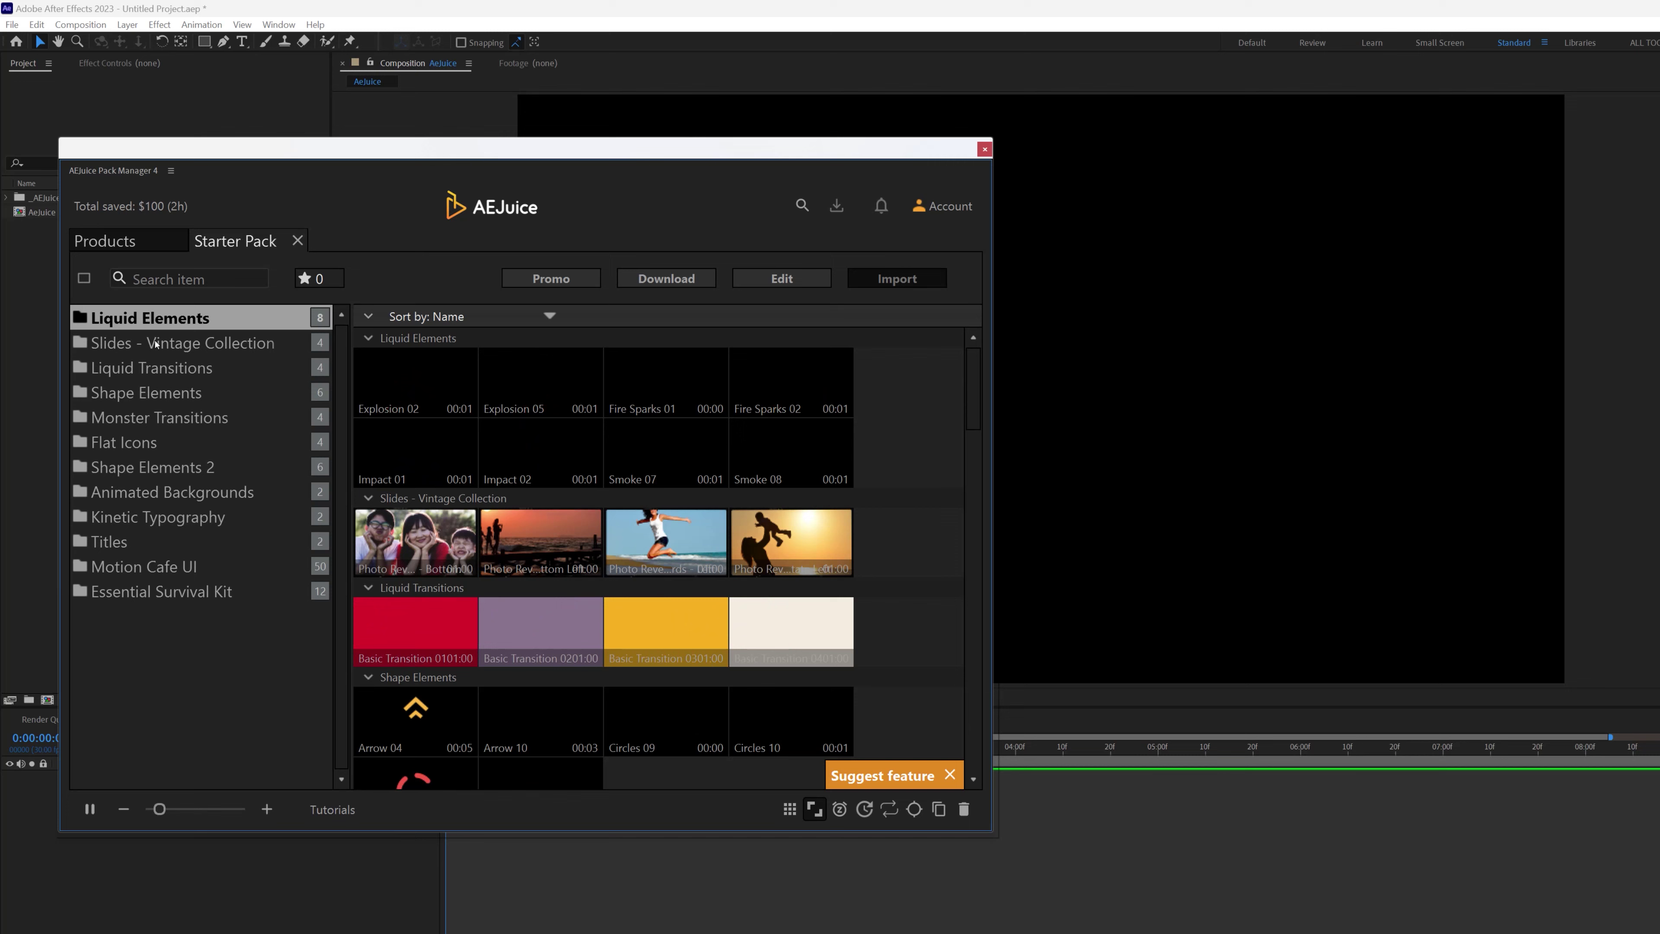
{"action": "left_click", "coordinate": [155, 344]}
{"action": "left_click", "coordinate": [157, 370]}
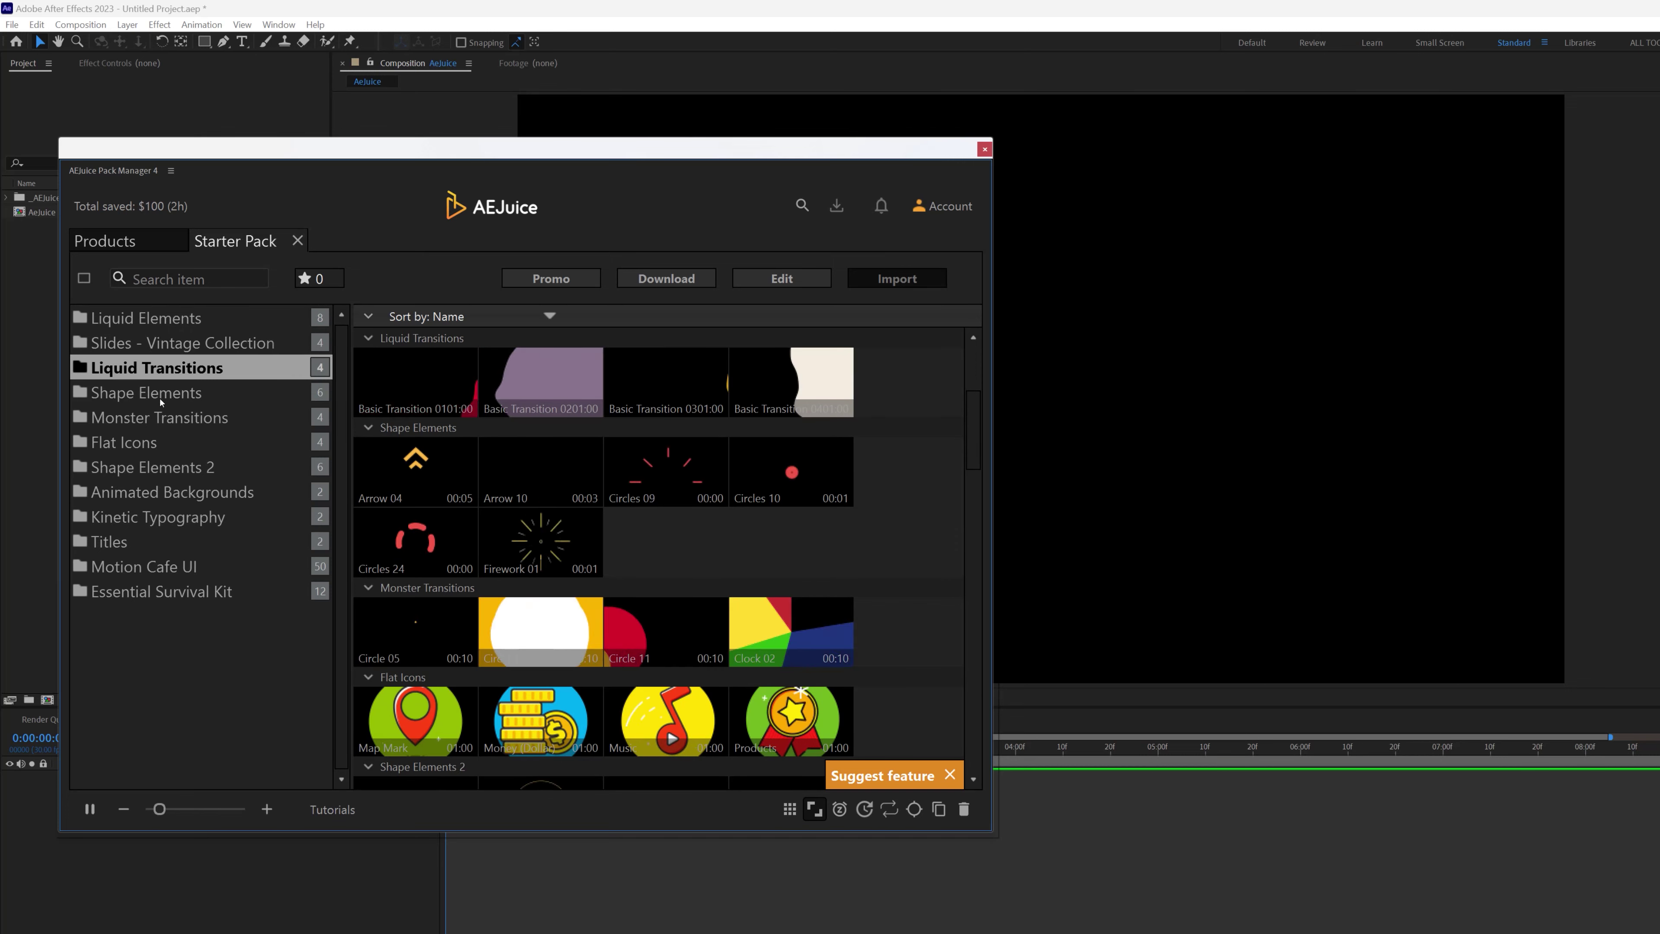
{"action": "left_click", "coordinate": [161, 393]}
{"action": "scroll", "coordinate": [653, 556], "scroll_direction": "down", "scroll_amount": 3}
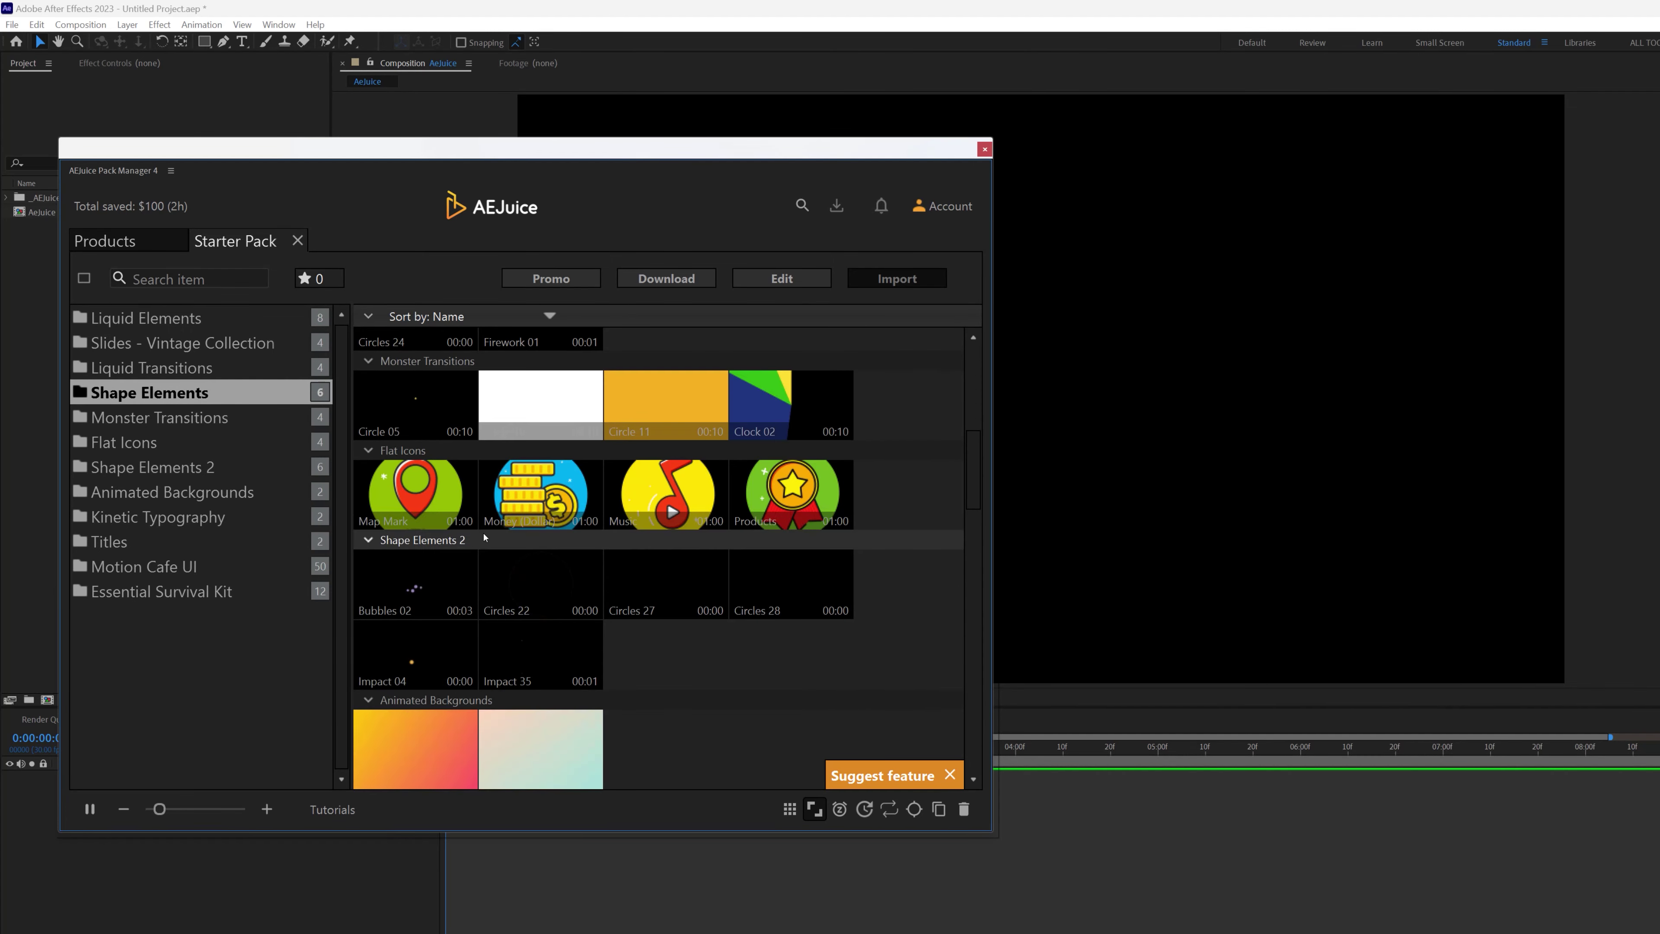
{"action": "left_click", "coordinate": [157, 368]}
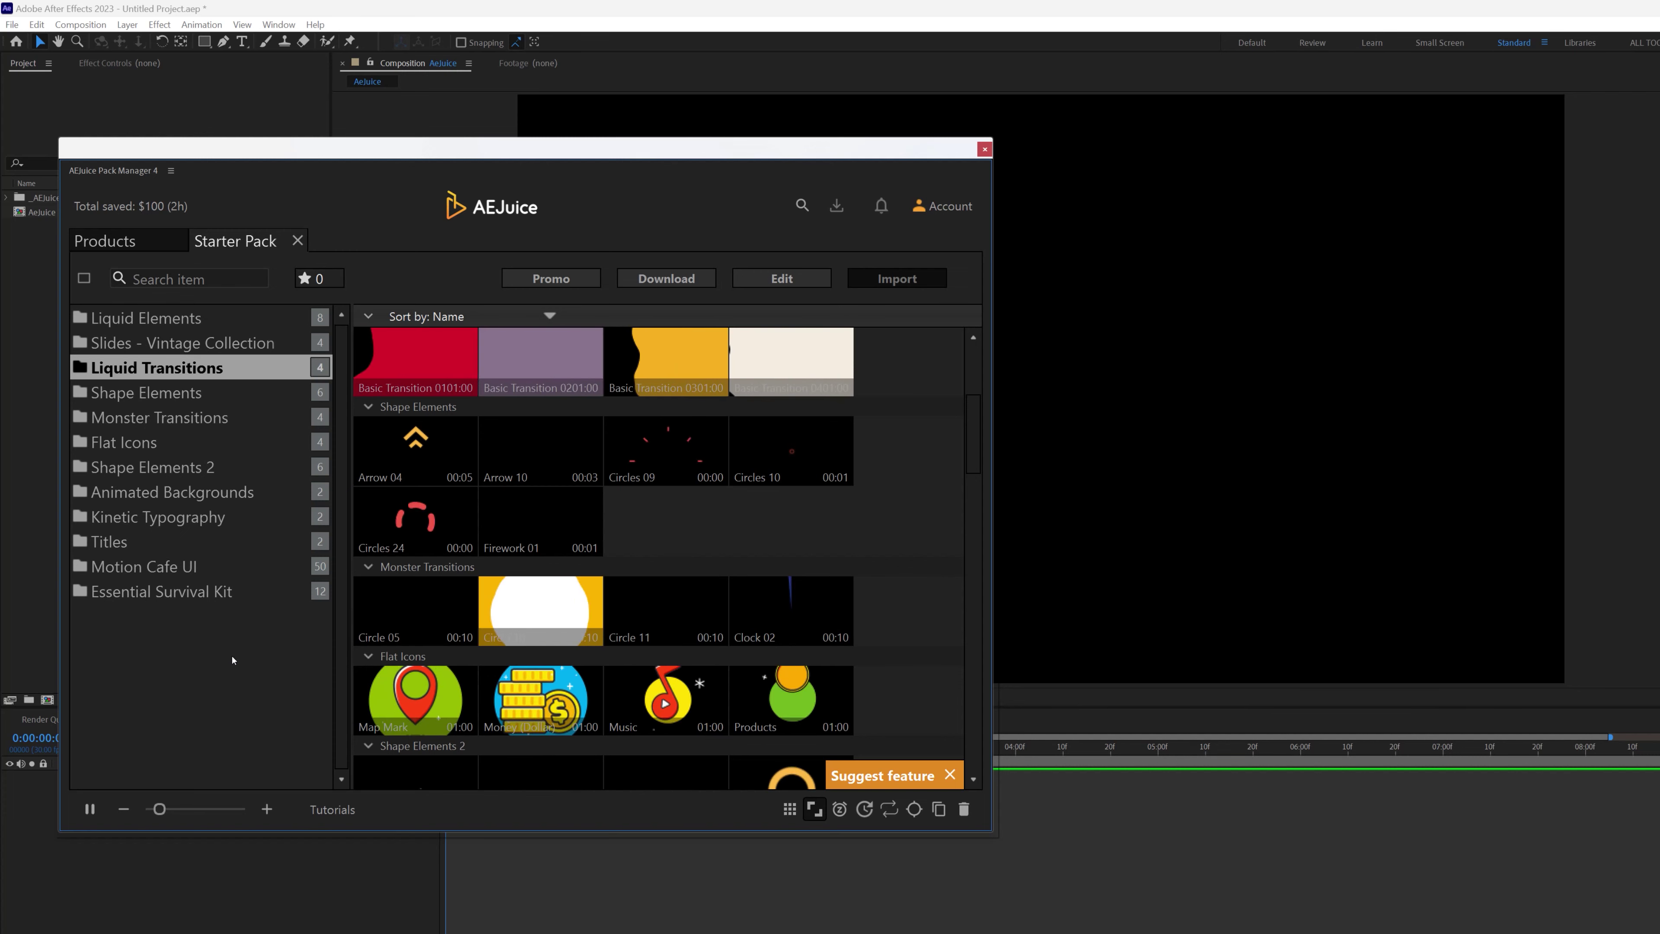
{"action": "left_click", "coordinate": [273, 810]}
{"action": "scroll", "coordinate": [477, 495], "scroll_direction": "up", "scroll_amount": 5}
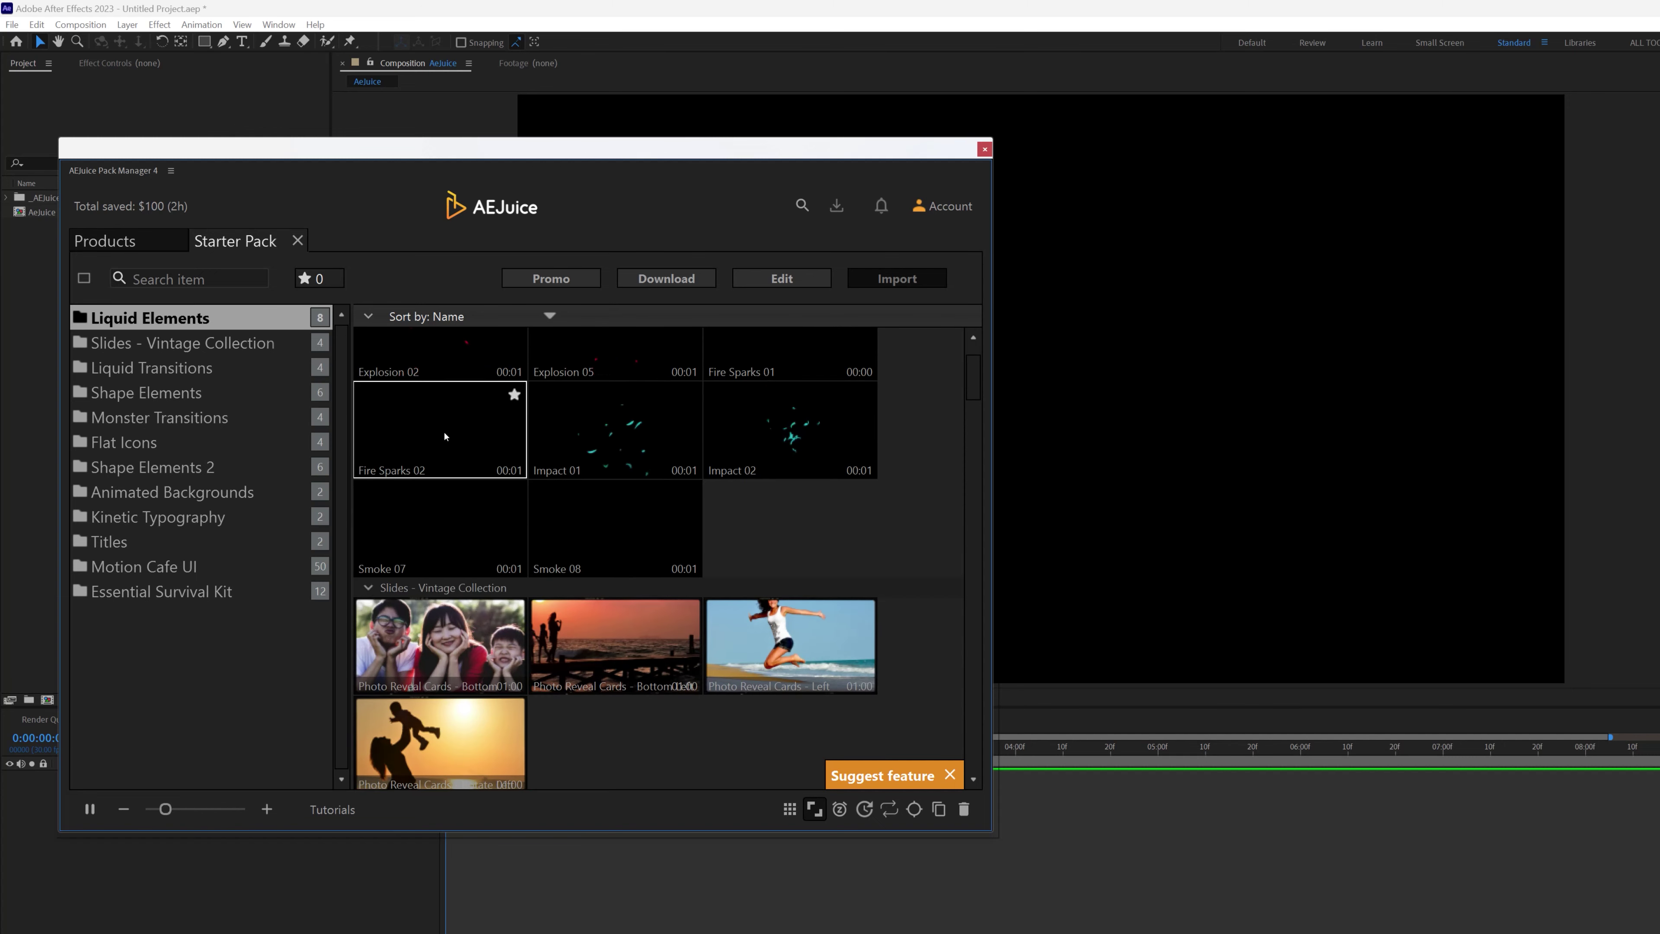
{"action": "scroll", "coordinate": [418, 556], "scroll_direction": "down", "scroll_amount": 3}
Step: Examine the animation previews in the Starter Pack's Titles, Motion Cafe UI and Essential Survival Kit categories
{"action": "left_click", "coordinate": [119, 547]}
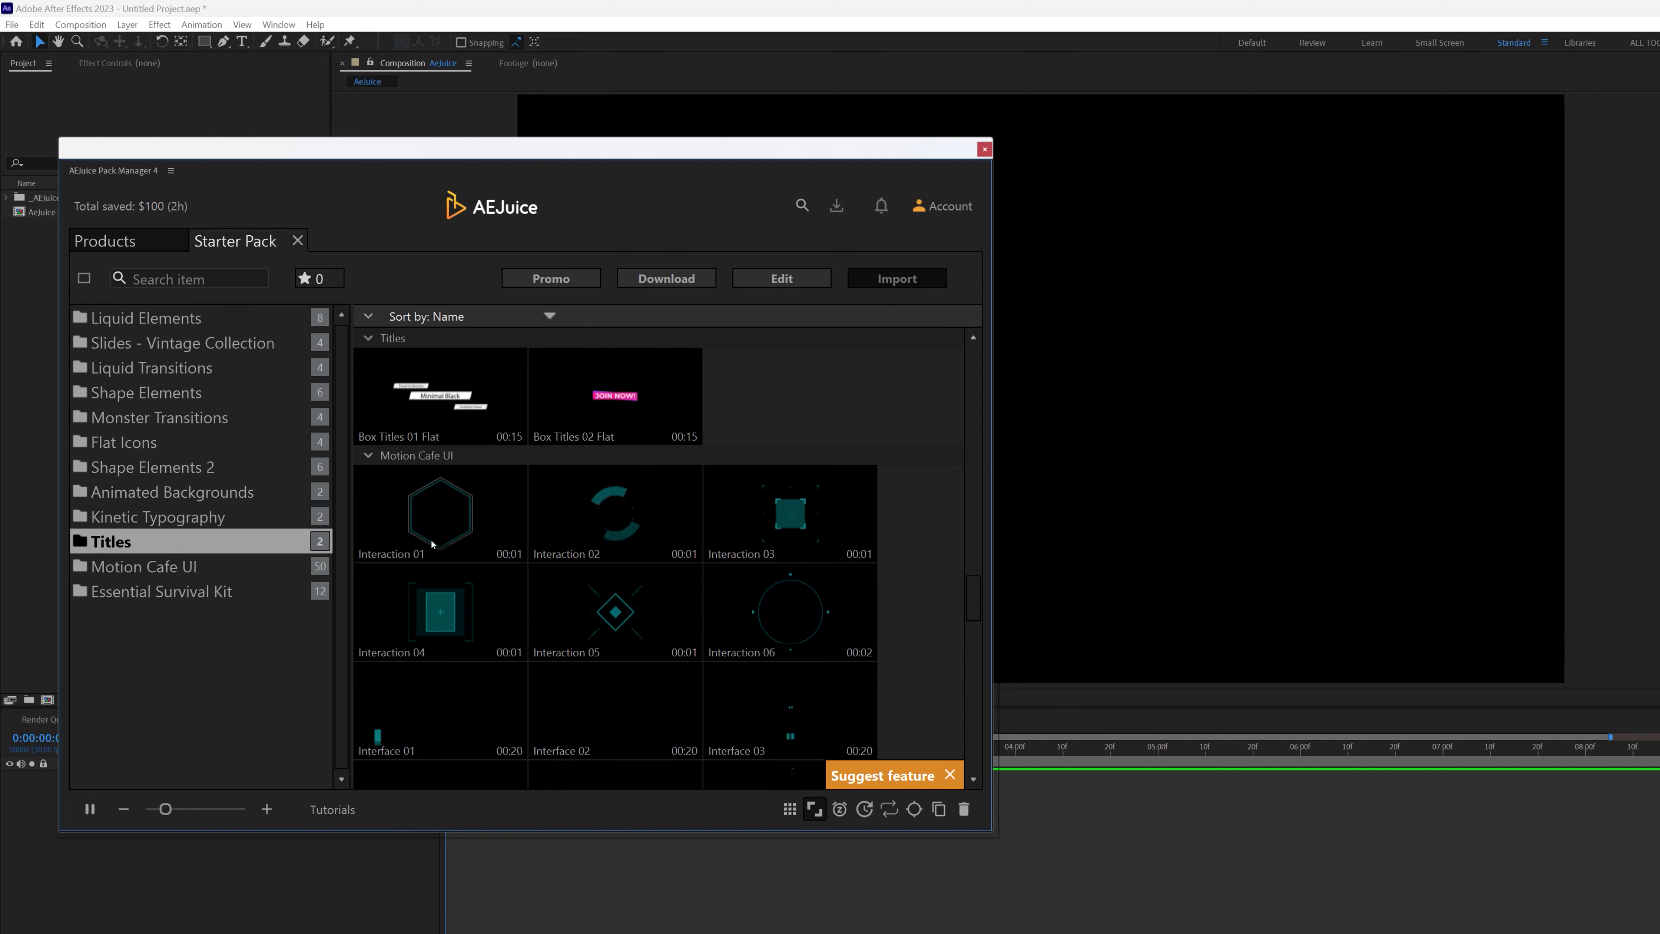
{"action": "left_click", "coordinate": [158, 569]}
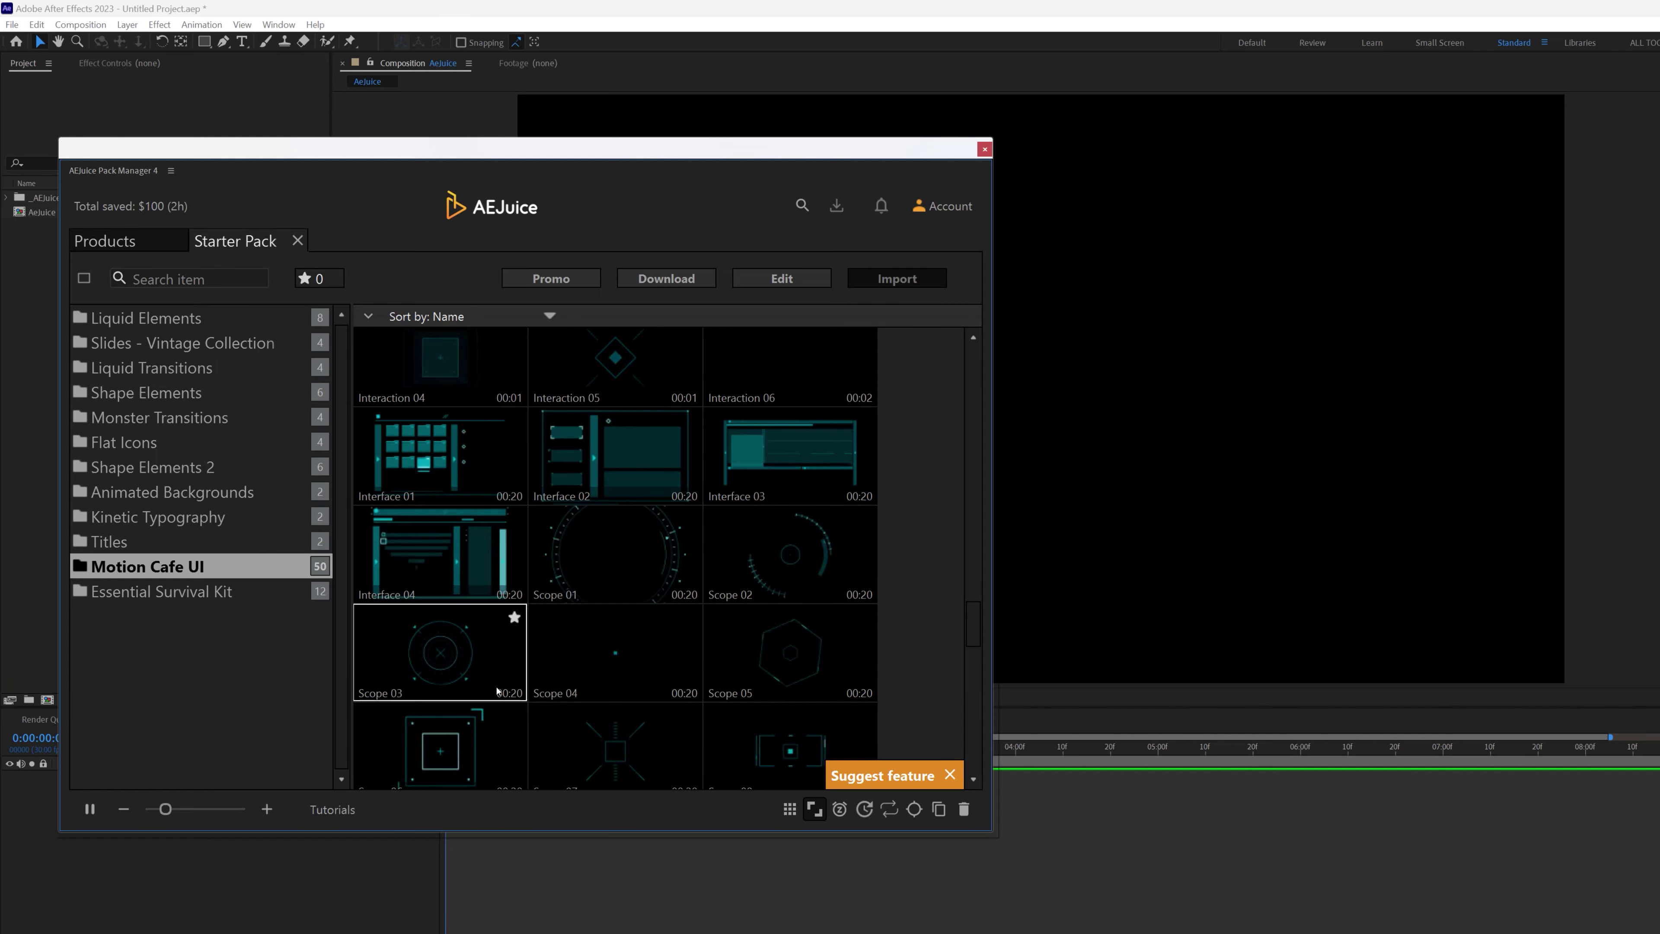
{"action": "scroll", "coordinate": [497, 690], "scroll_direction": "down", "scroll_amount": 3}
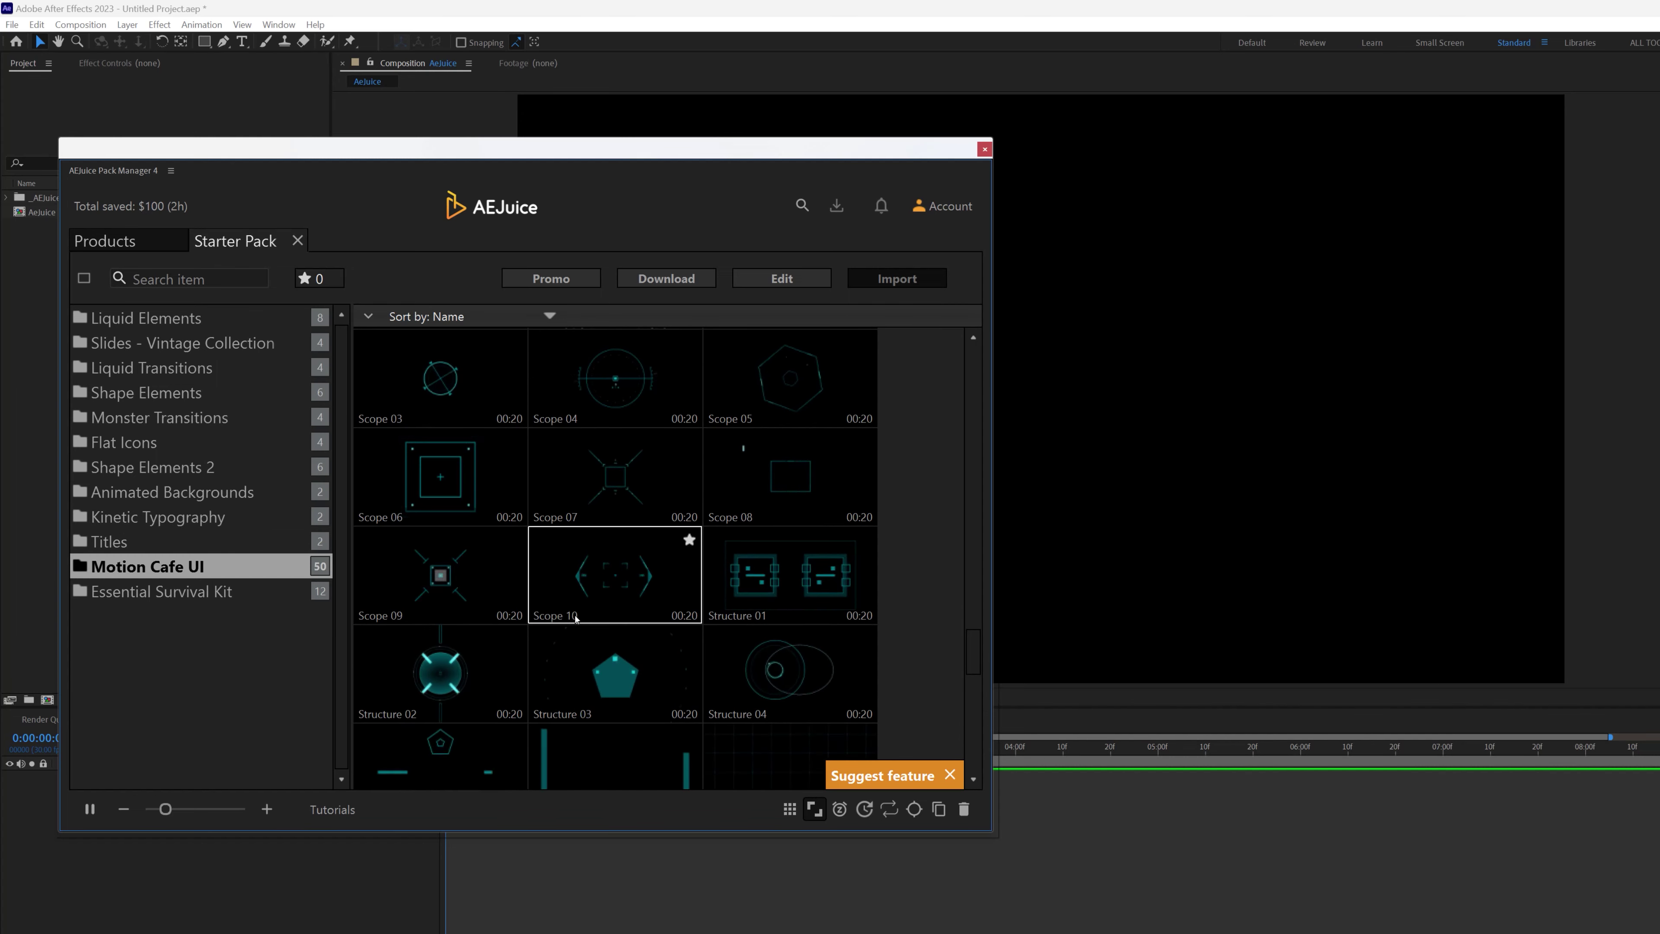
{"action": "scroll", "coordinate": [575, 617], "scroll_direction": "down", "scroll_amount": 1}
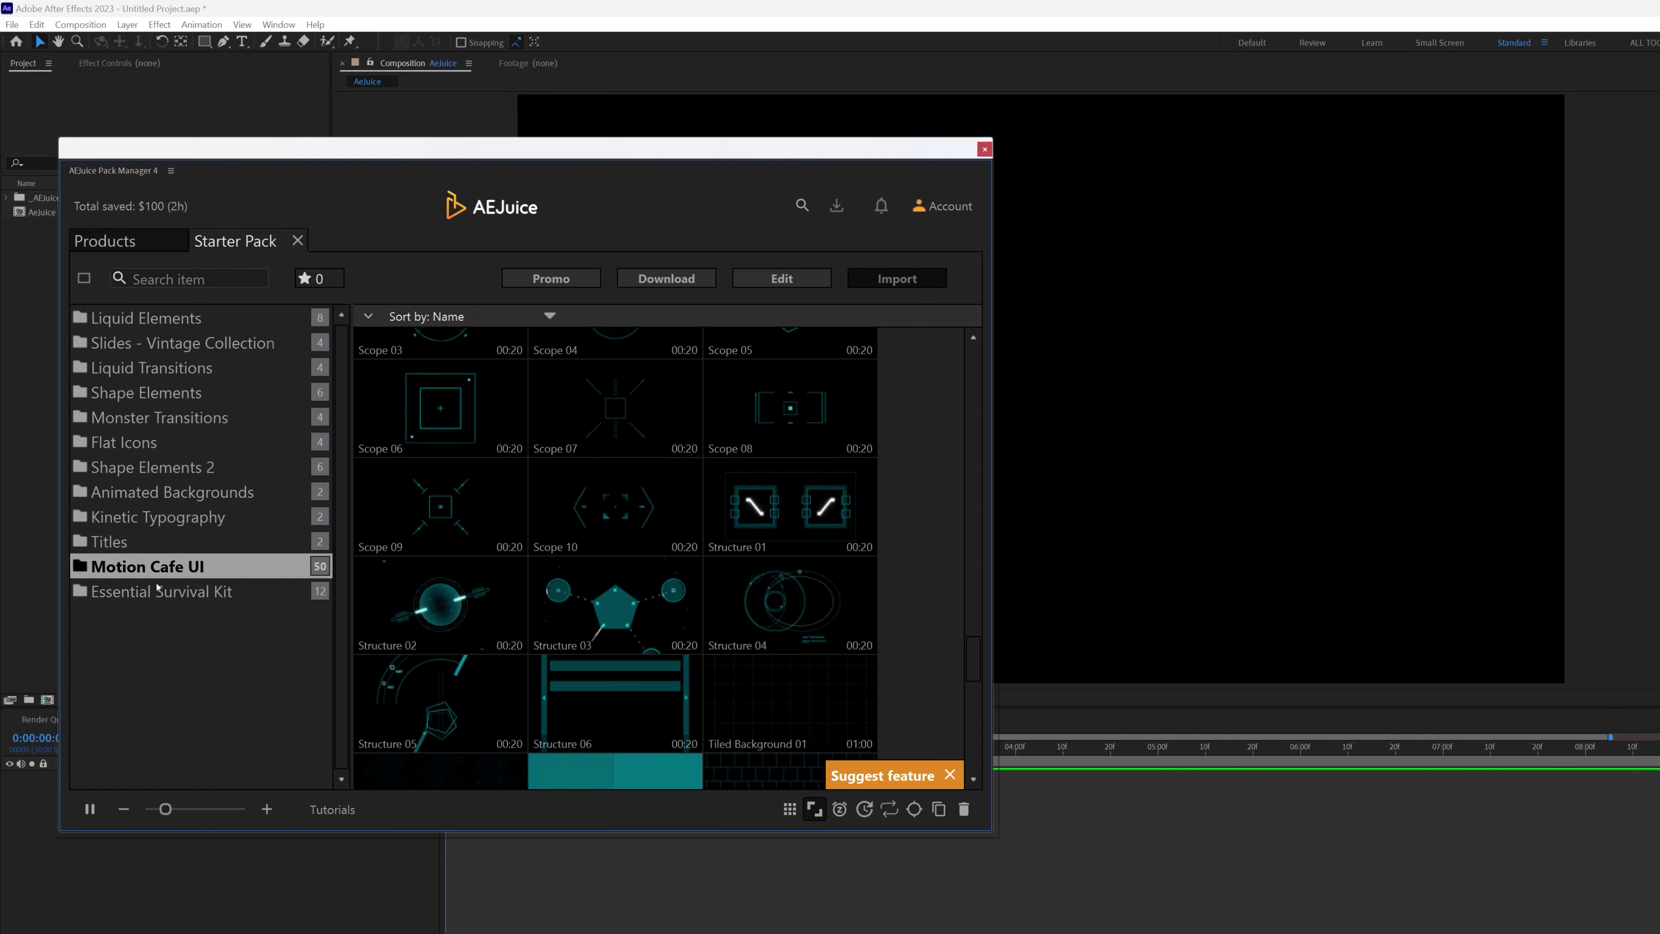
{"action": "left_click", "coordinate": [201, 592]}
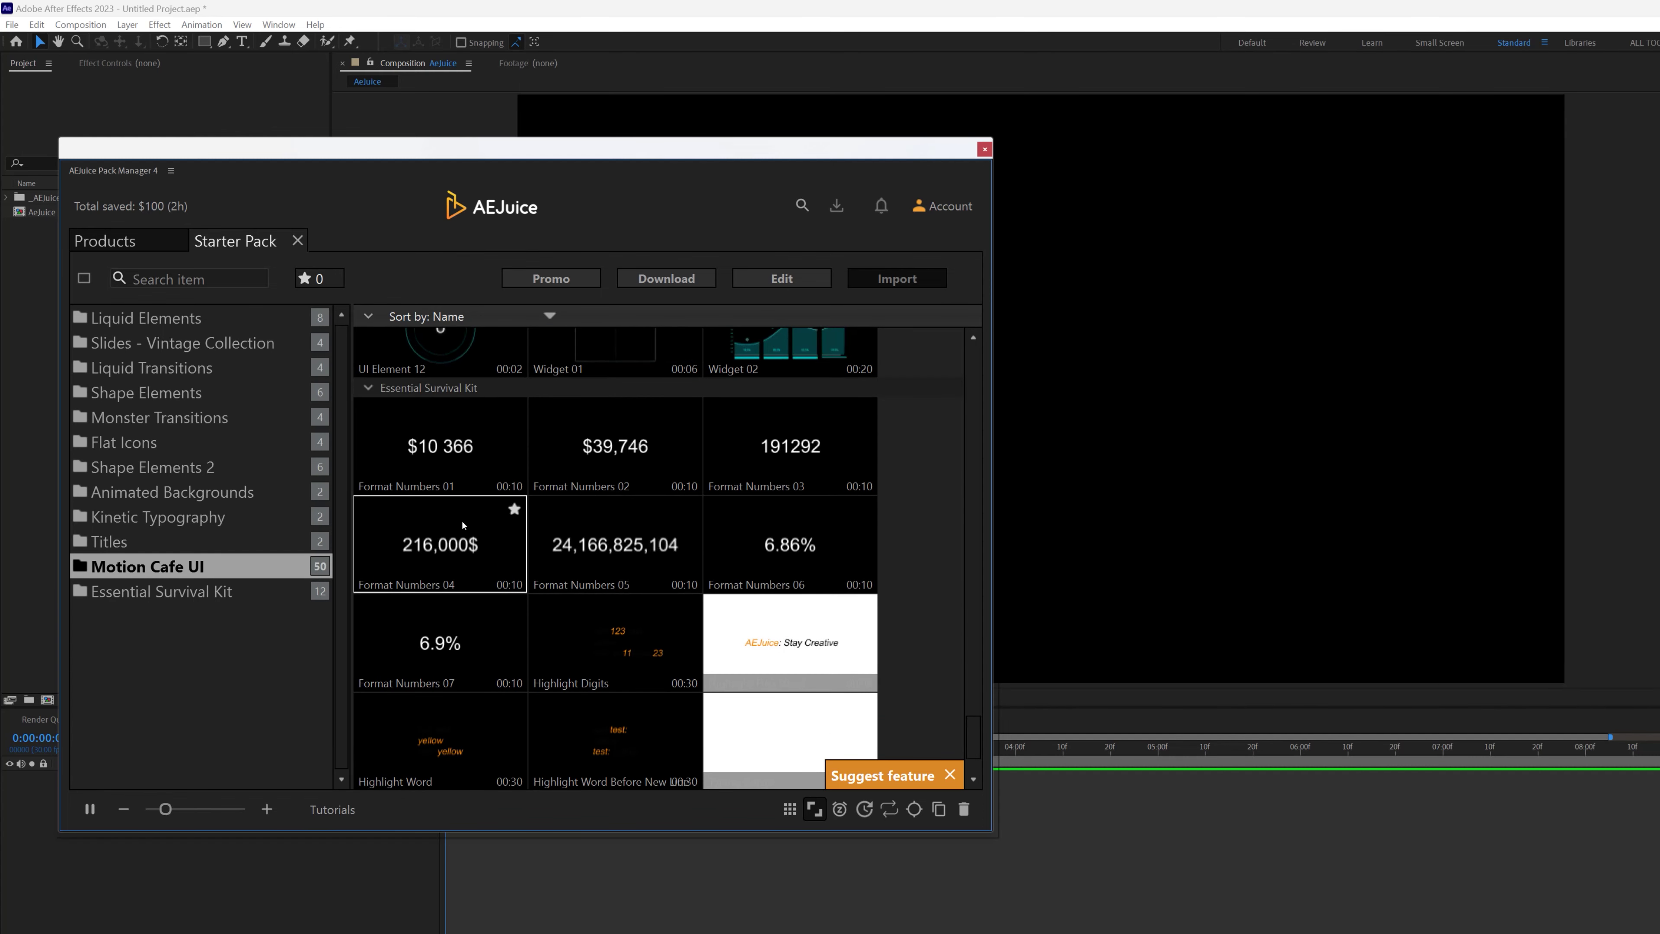
{"action": "scroll", "coordinate": [690, 430], "scroll_direction": "down", "scroll_amount": 2}
{"action": "scroll", "coordinate": [719, 523], "scroll_direction": "up", "scroll_amount": 1}
{"action": "scroll", "coordinate": [753, 560], "scroll_direction": "down", "scroll_amount": 1}
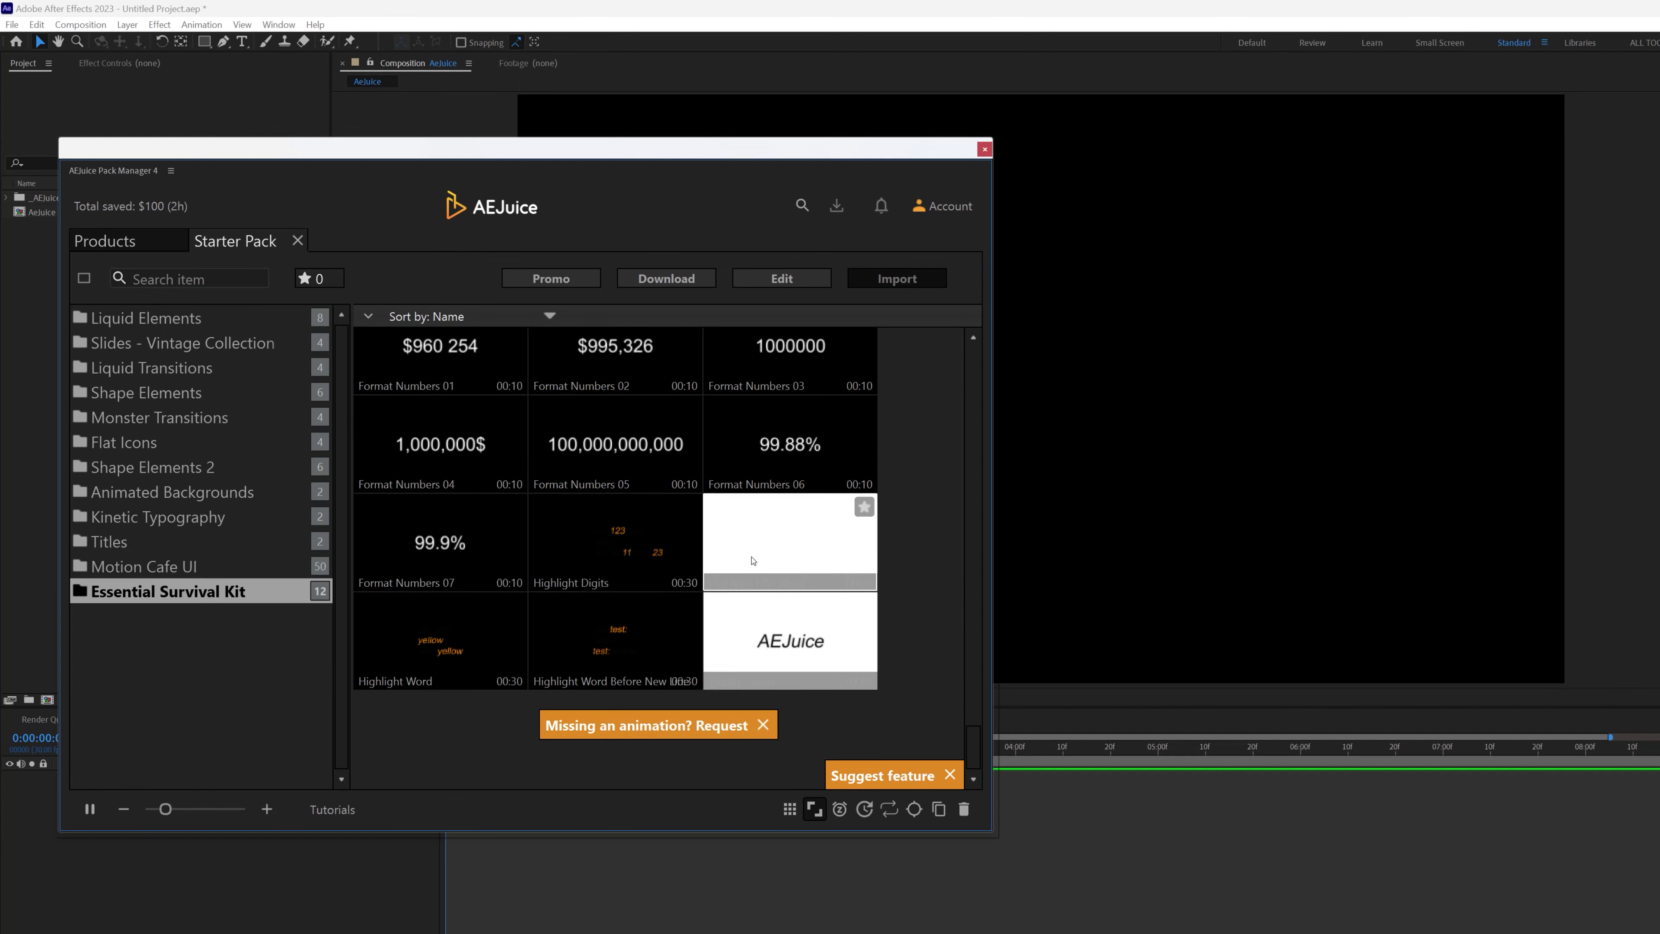
{"action": "scroll", "coordinate": [753, 560], "scroll_direction": "up", "scroll_amount": 1}
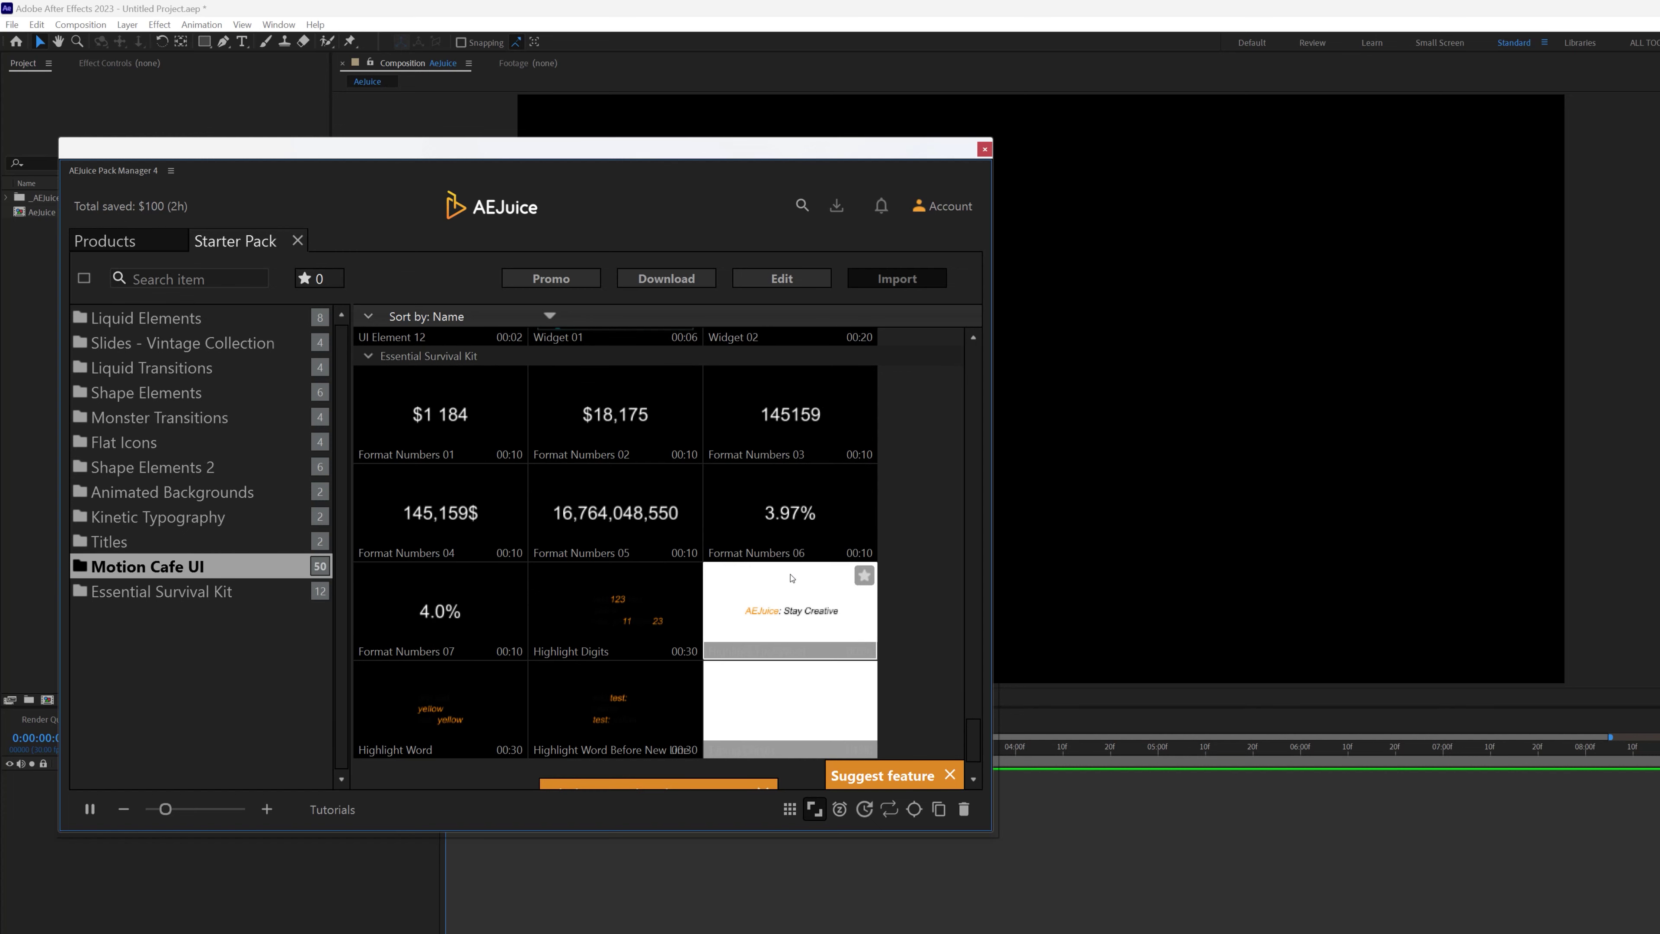
{"action": "scroll", "coordinate": [778, 523], "scroll_direction": "up", "scroll_amount": 1}
{"action": "scroll", "coordinate": [549, 517], "scroll_direction": "up", "scroll_amount": 2}
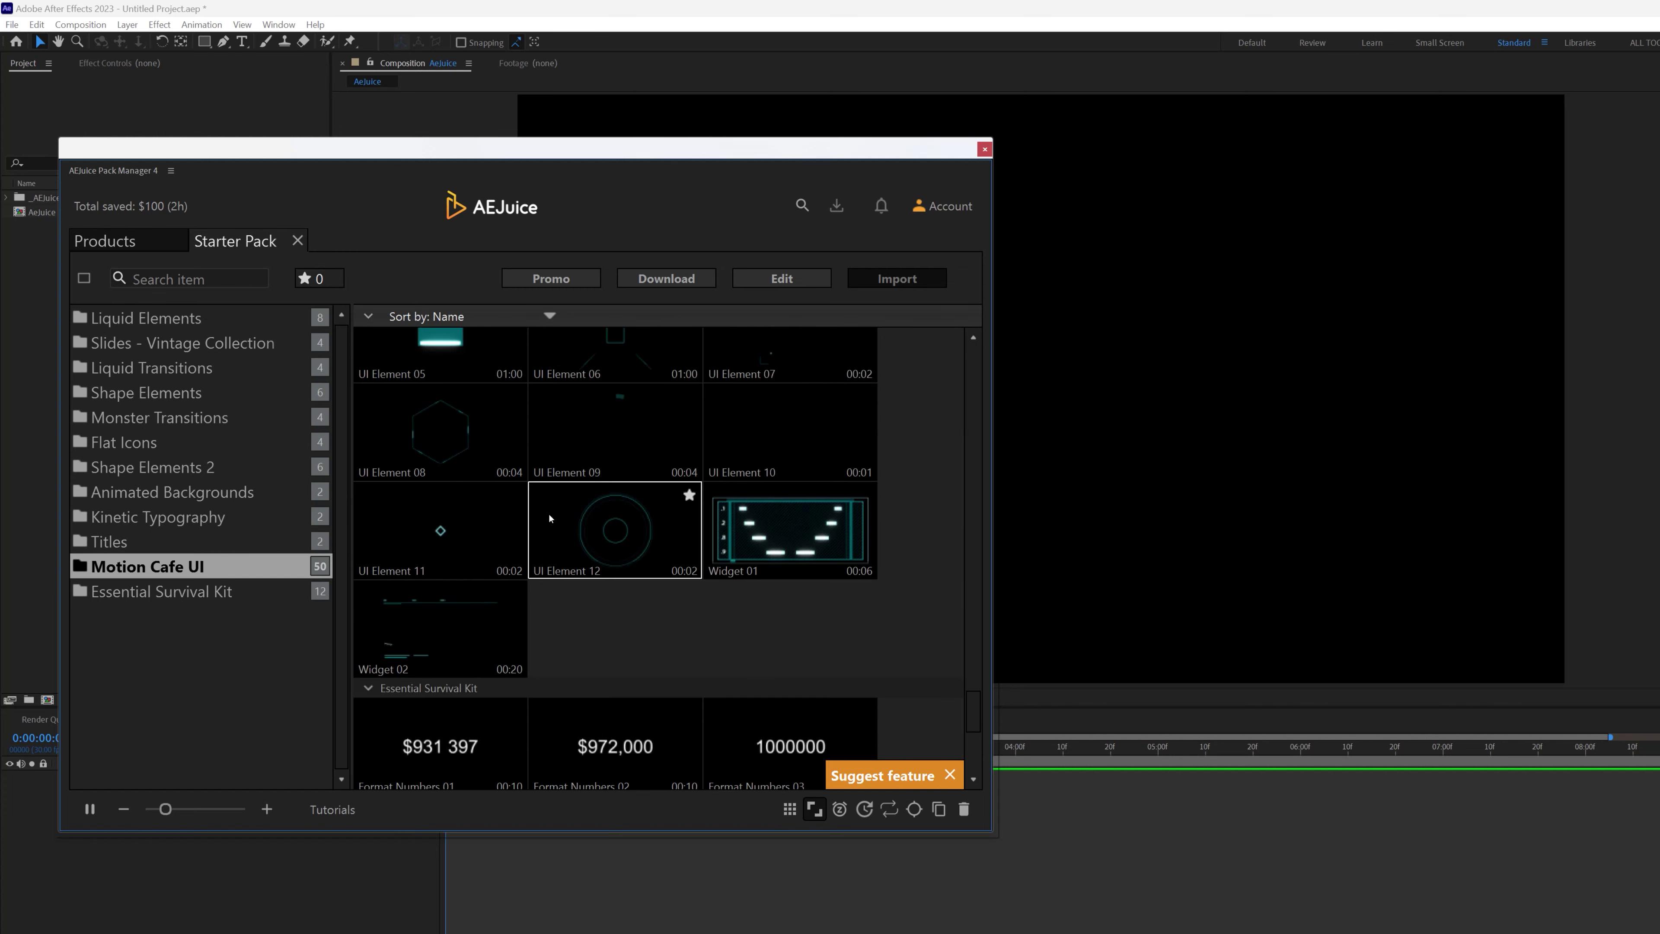
{"action": "scroll", "coordinate": [431, 468], "scroll_direction": "up", "scroll_amount": 10}
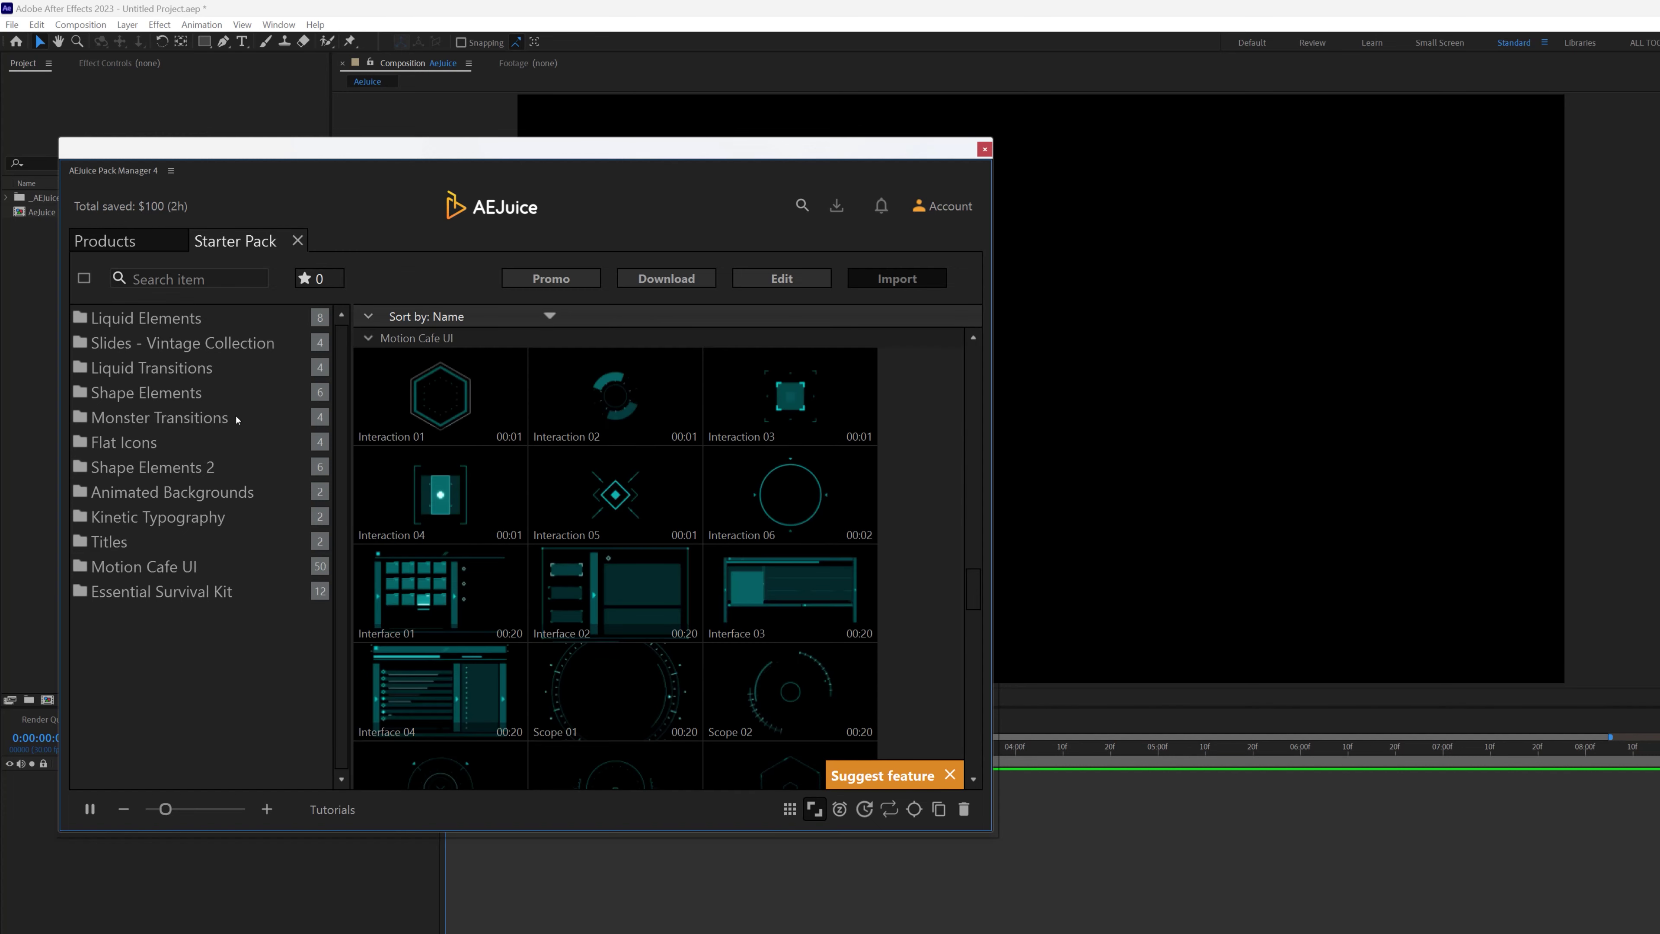
Step: Return to the product overview and dock the Pack Manager between the composition viewer and the Info panel, widened to three products per row
{"action": "left_click", "coordinate": [131, 255]}
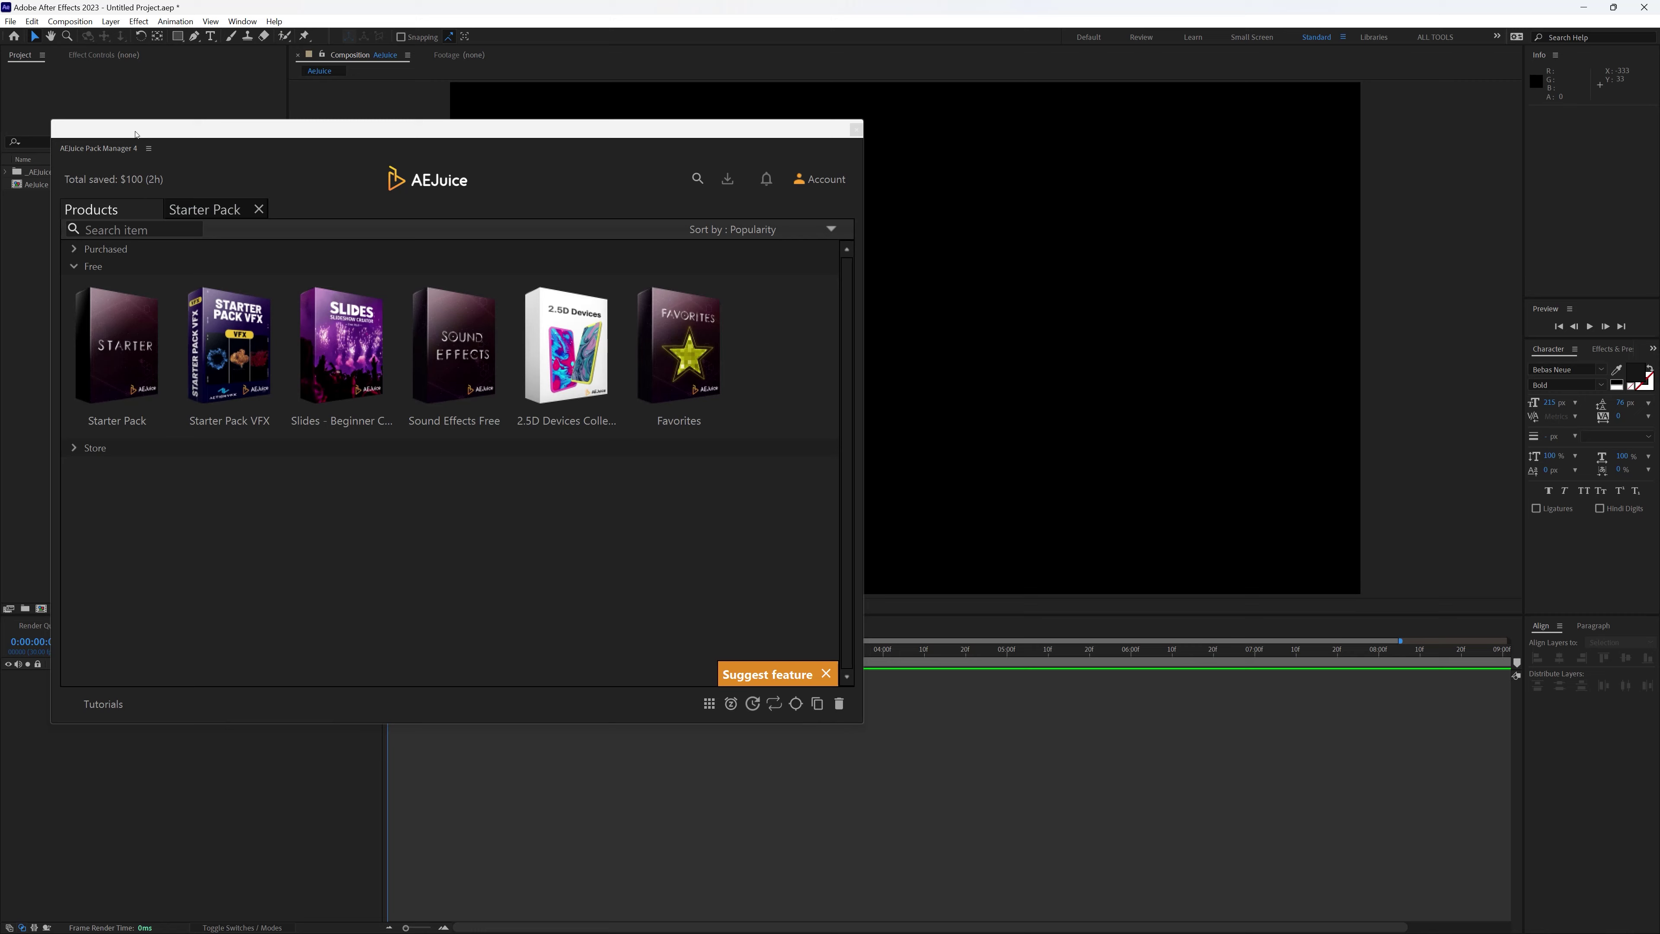
{"action": "left_click_drag", "start_coordinate": [136, 133], "coordinate": [1520, 160]}
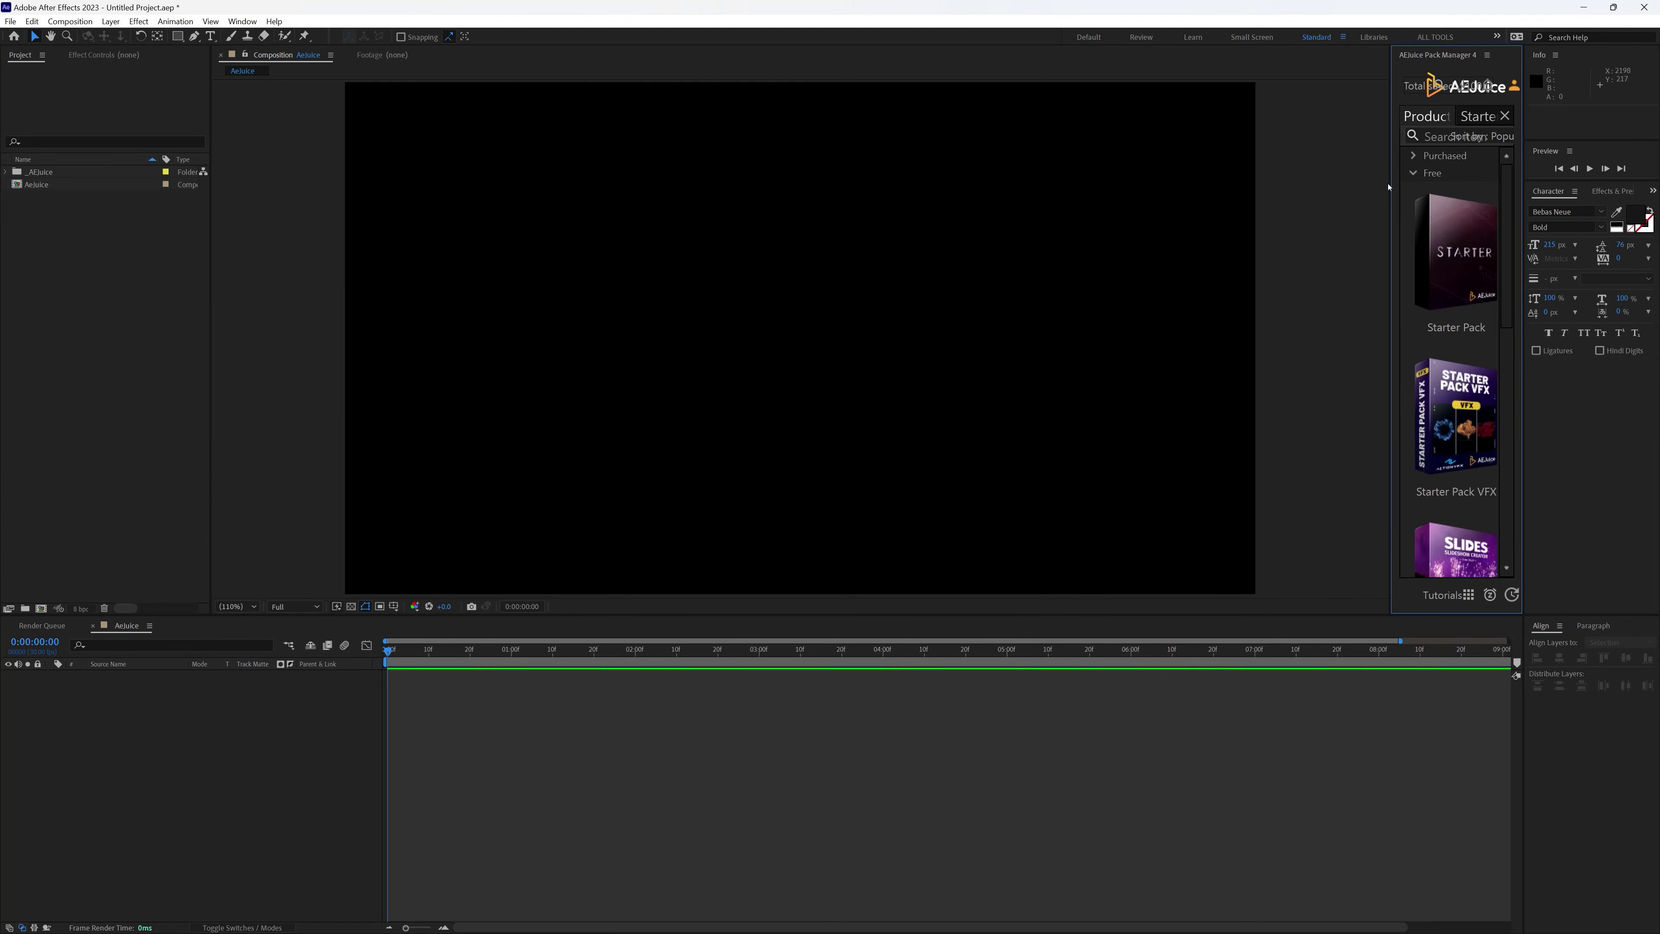
{"action": "left_click_drag", "start_coordinate": [1391, 185], "coordinate": [1080, 164]}
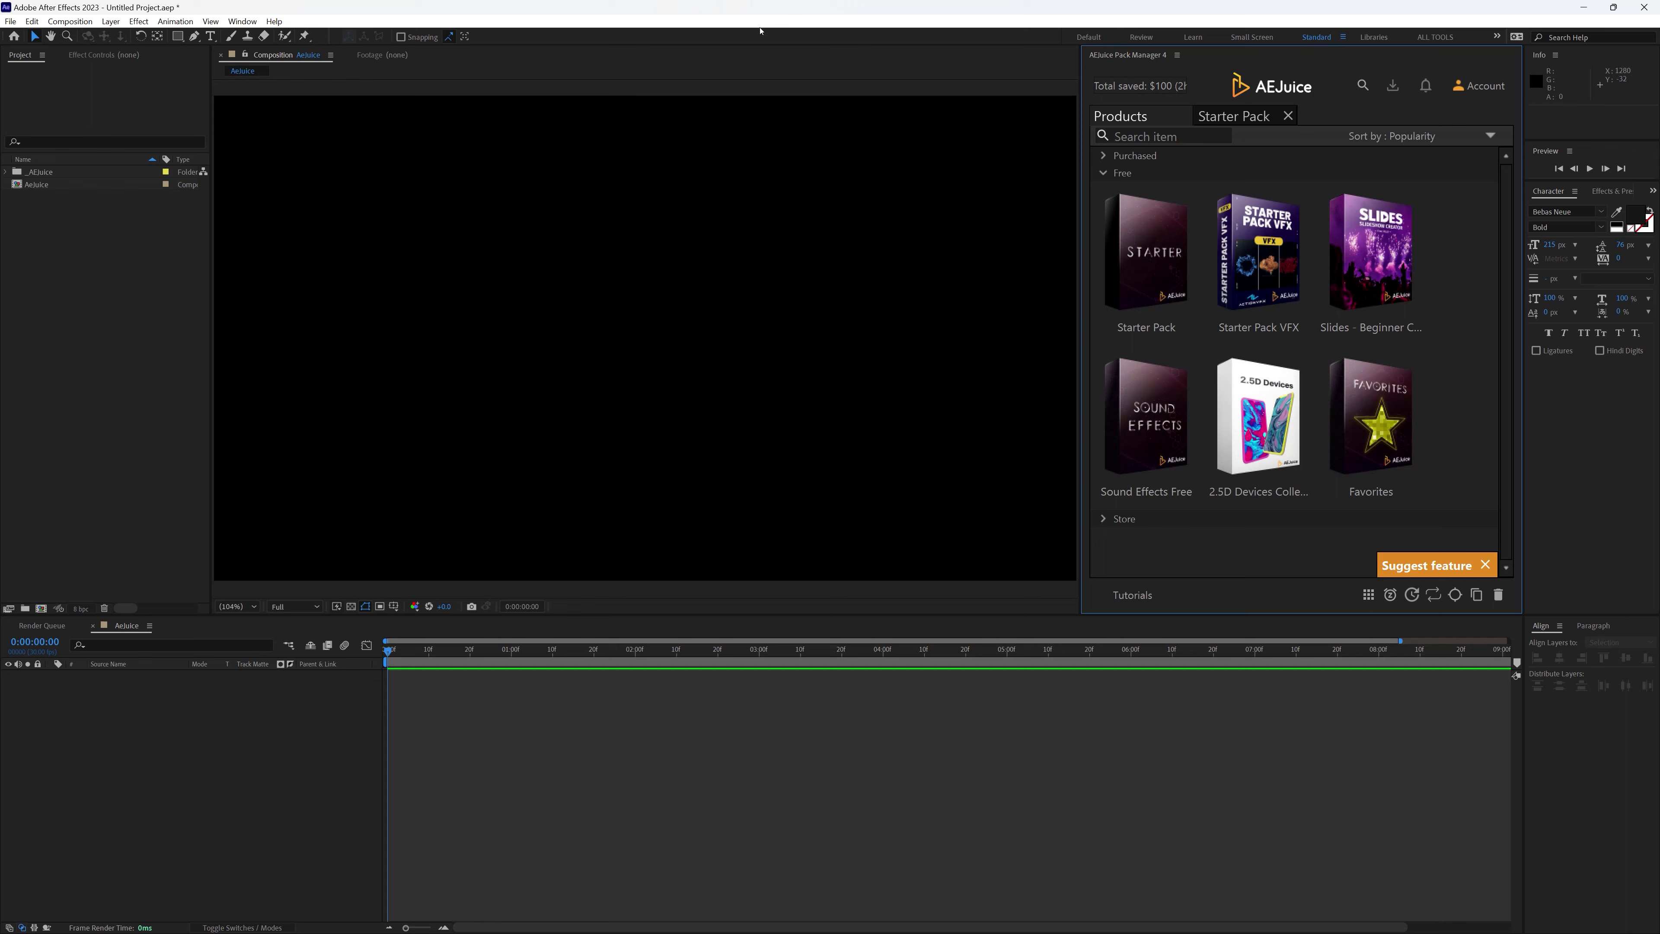
Step: Open AEJuice Tools - Copy Ease and dock it as a short panel beneath the Project panel
{"action": "left_click", "coordinate": [242, 22]}
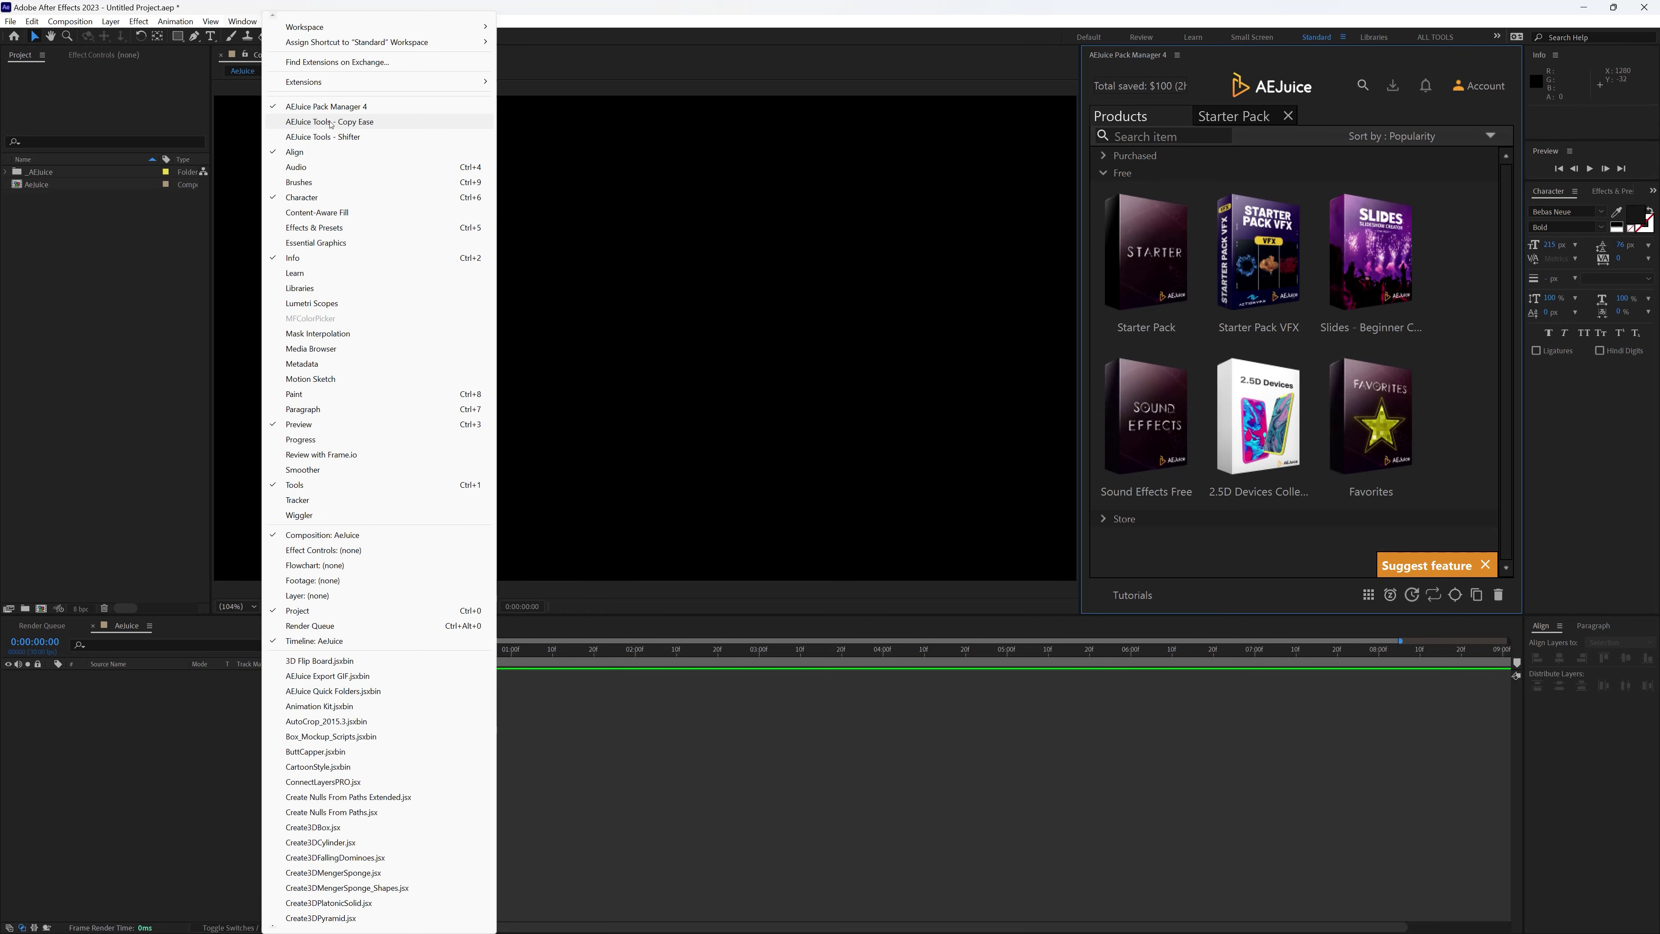
{"action": "left_click", "coordinate": [331, 122]}
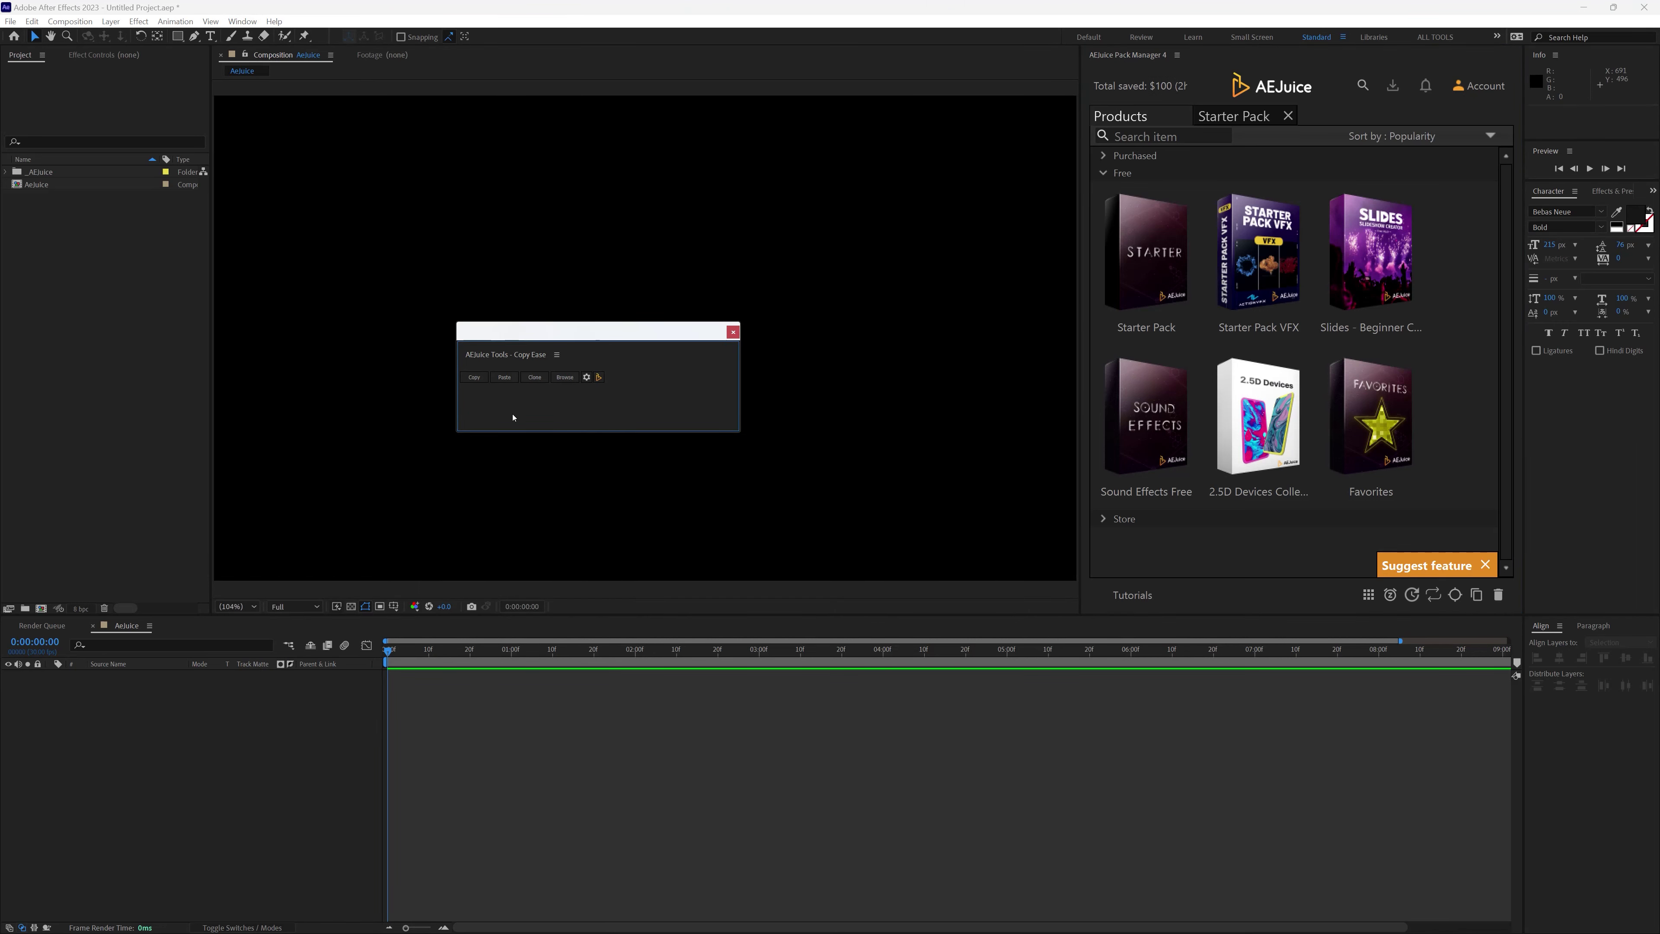
{"action": "left_click_drag", "start_coordinate": [481, 356], "coordinate": [58, 605]}
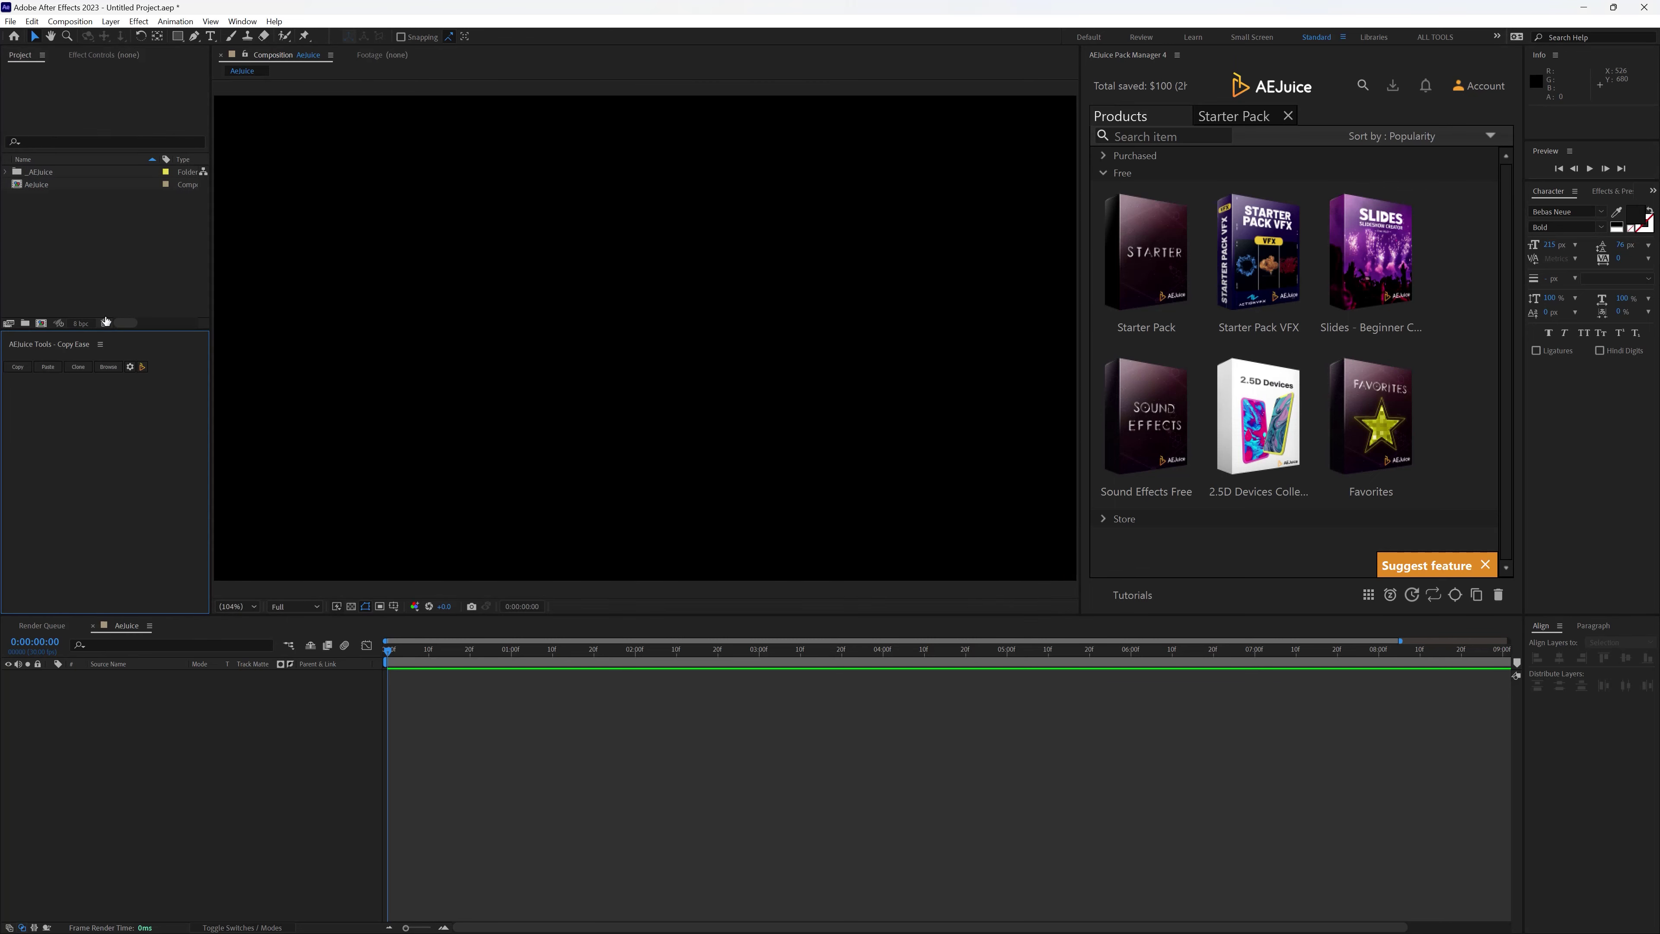
{"action": "left_click_drag", "start_coordinate": [91, 332], "coordinate": [119, 522]}
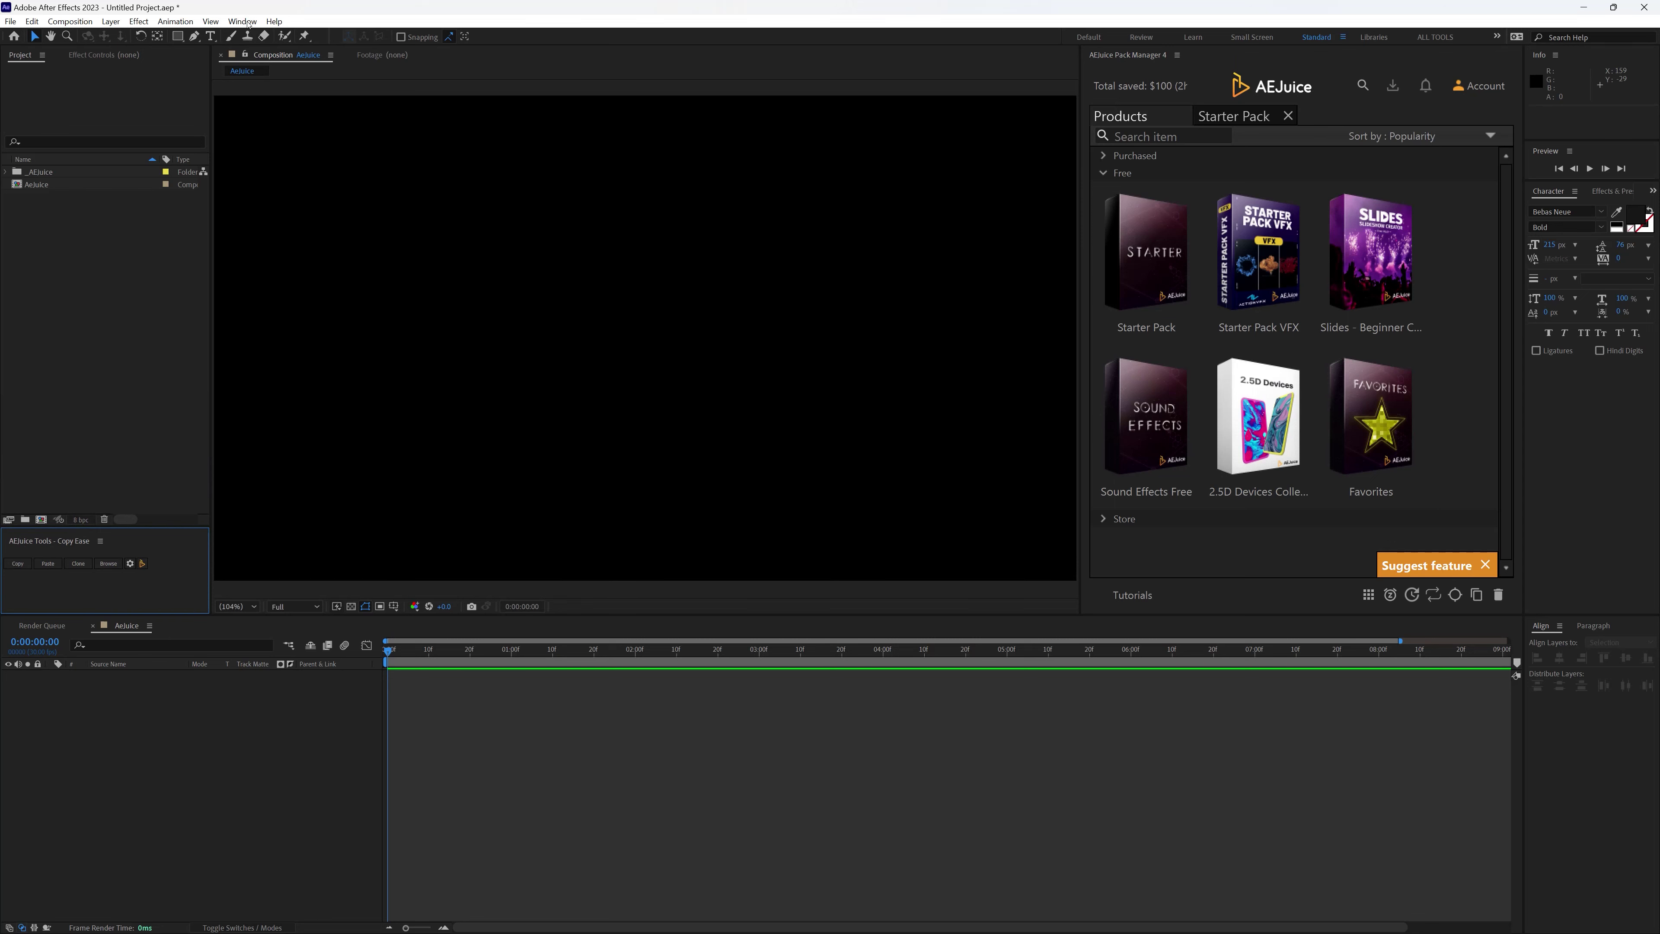
Step: Open AEJuice Tools - Shifter, group it with the docked Copy Ease panel and make the group taller to show all Shifter controls
{"action": "left_click", "coordinate": [243, 22]}
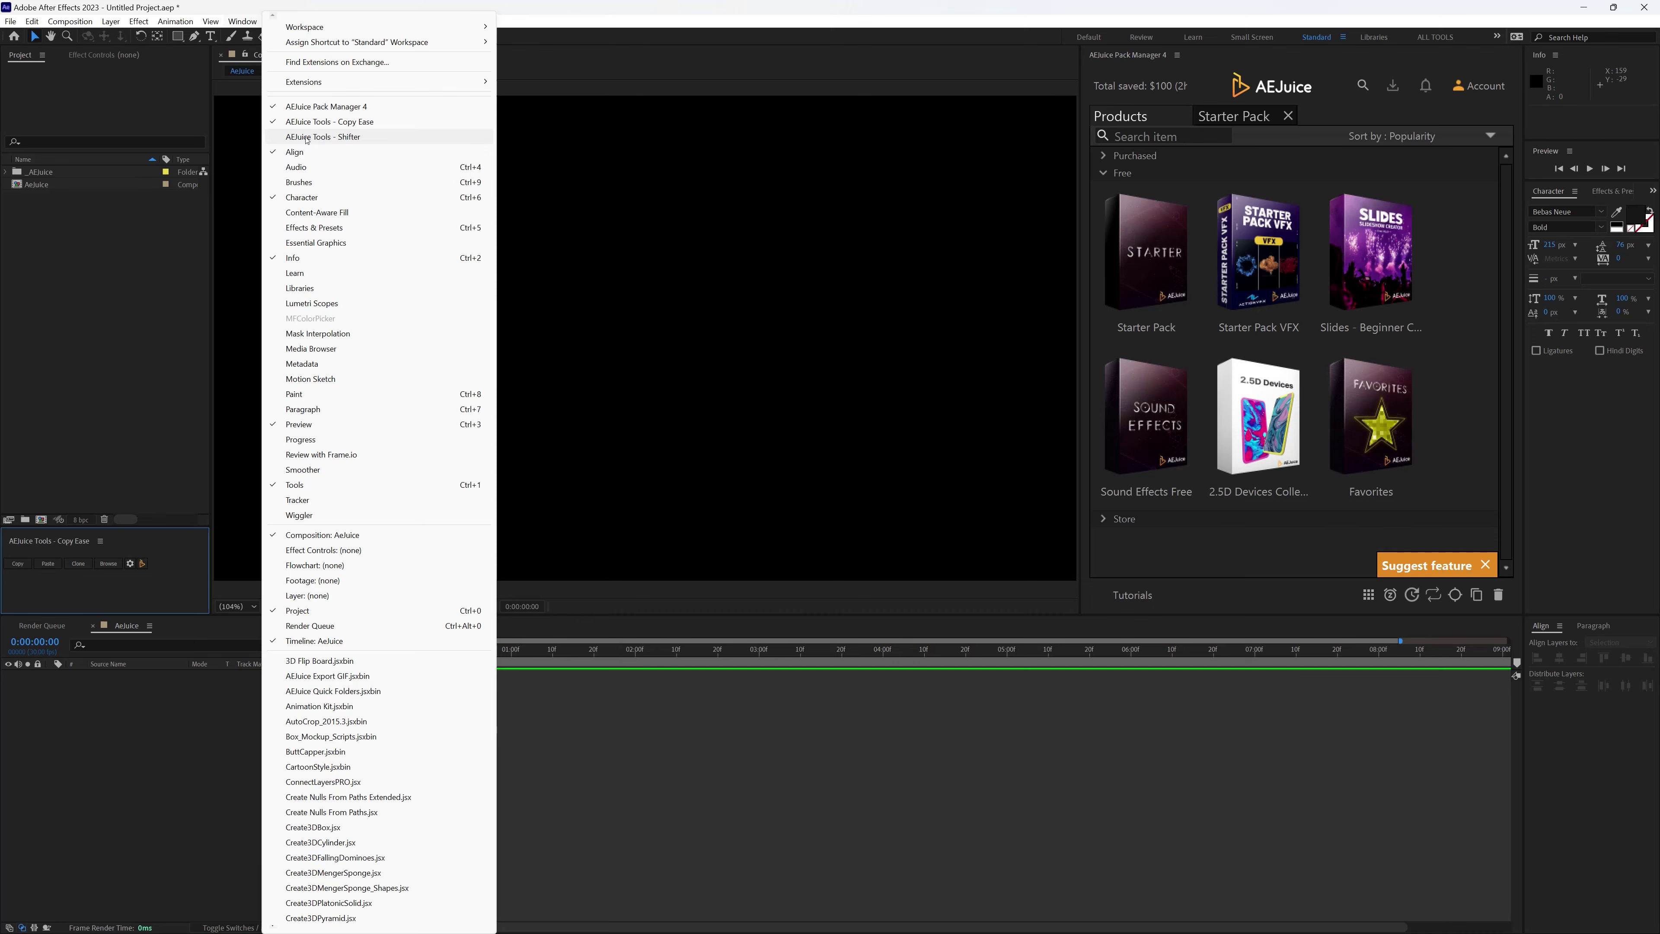
{"action": "left_click", "coordinate": [307, 137]}
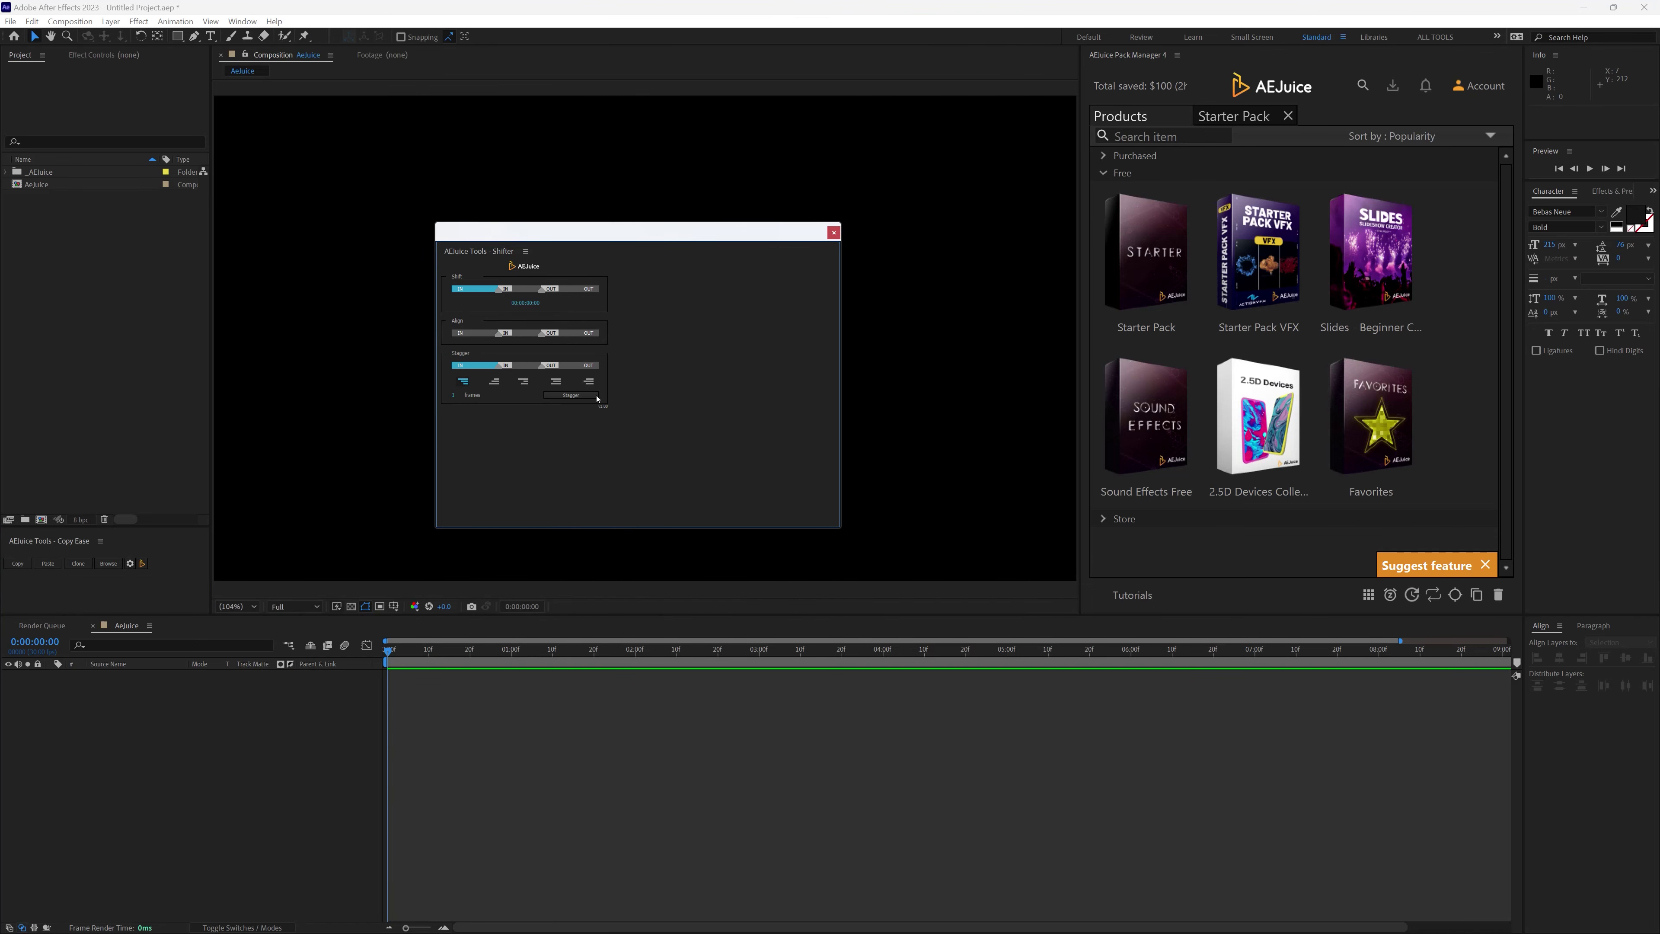
{"action": "left_click_drag", "start_coordinate": [475, 251], "coordinate": [129, 549]}
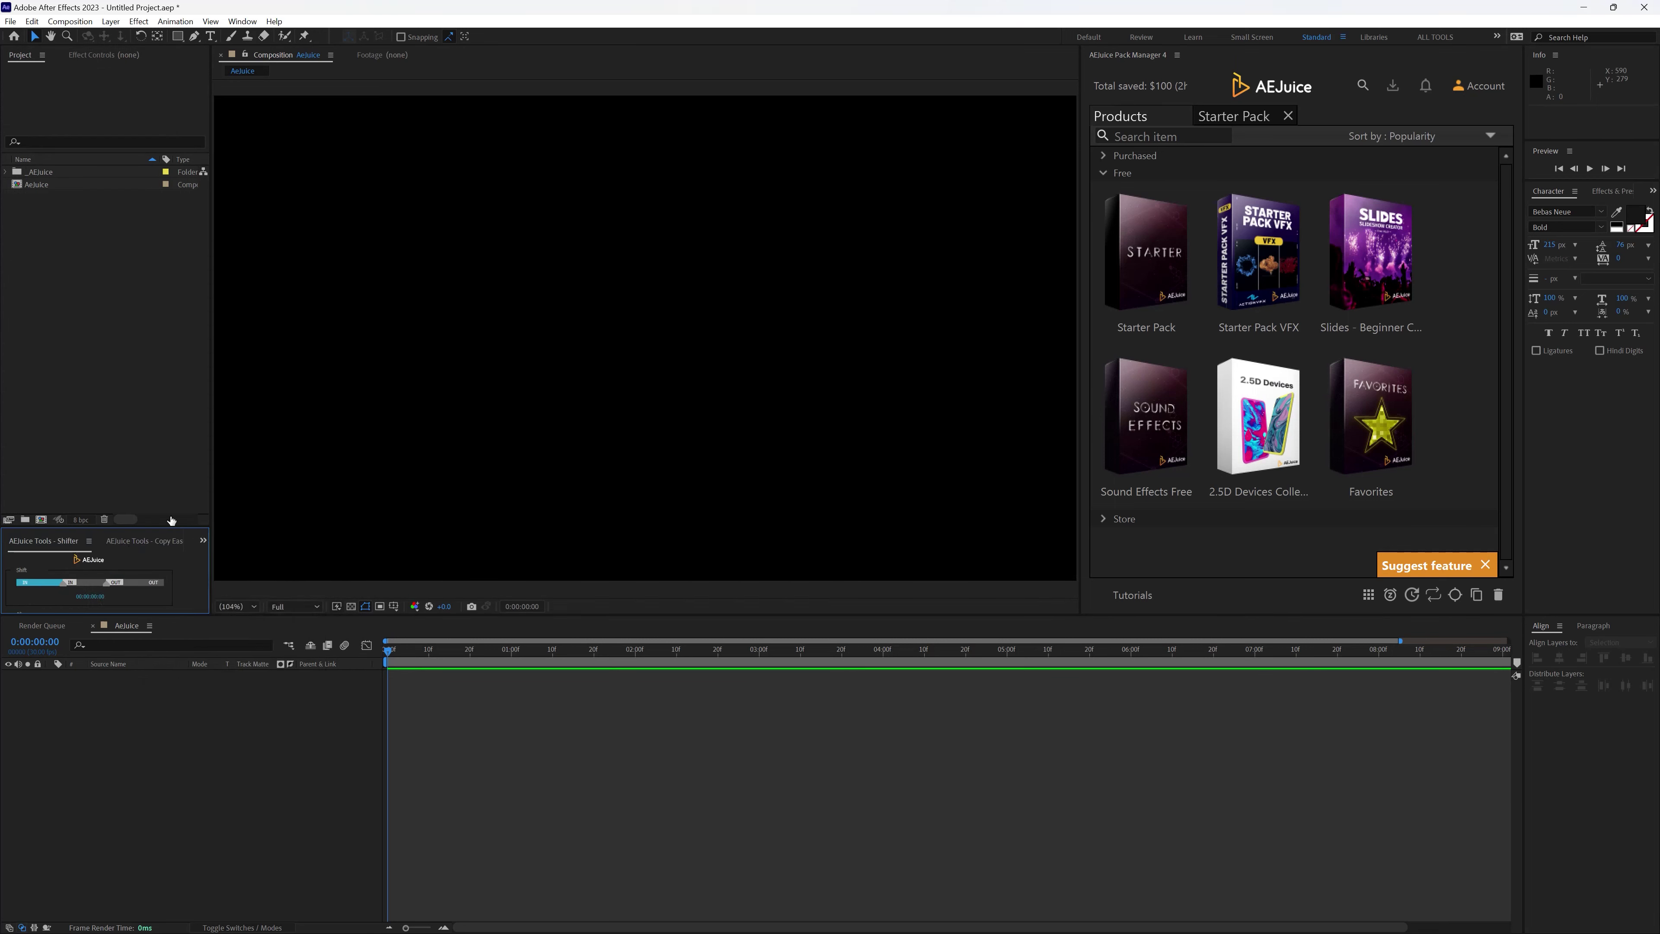
{"action": "left_click_drag", "start_coordinate": [172, 496], "coordinate": [169, 439]}
{"action": "left_click", "coordinate": [142, 455]}
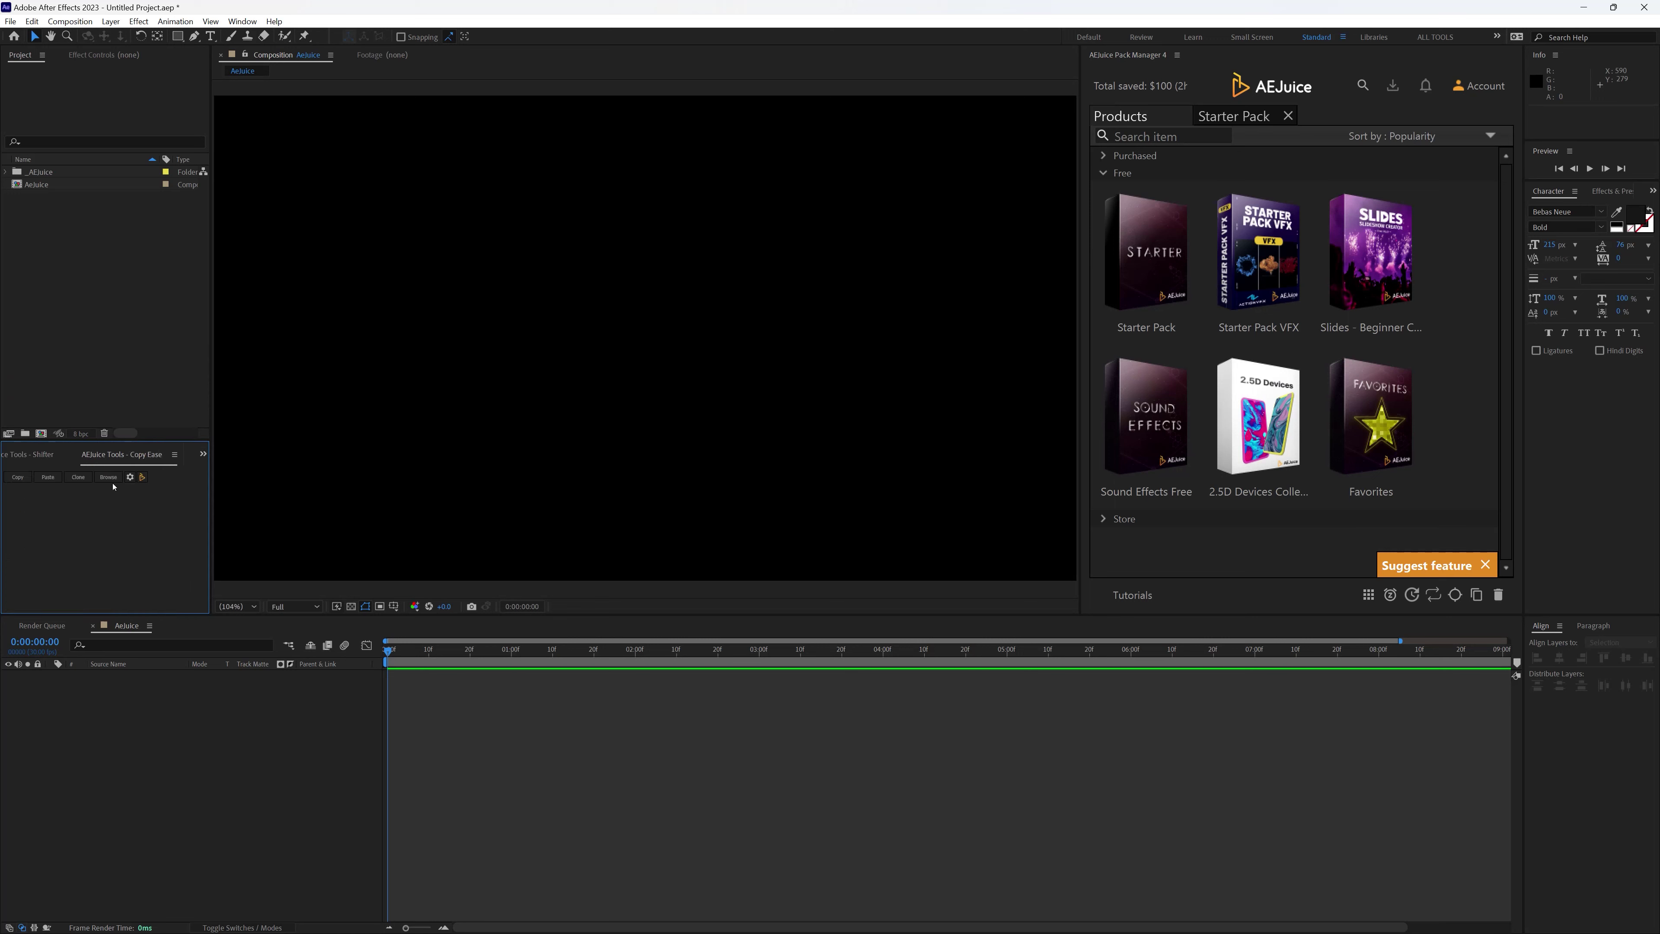
{"action": "left_click", "coordinate": [48, 458]}
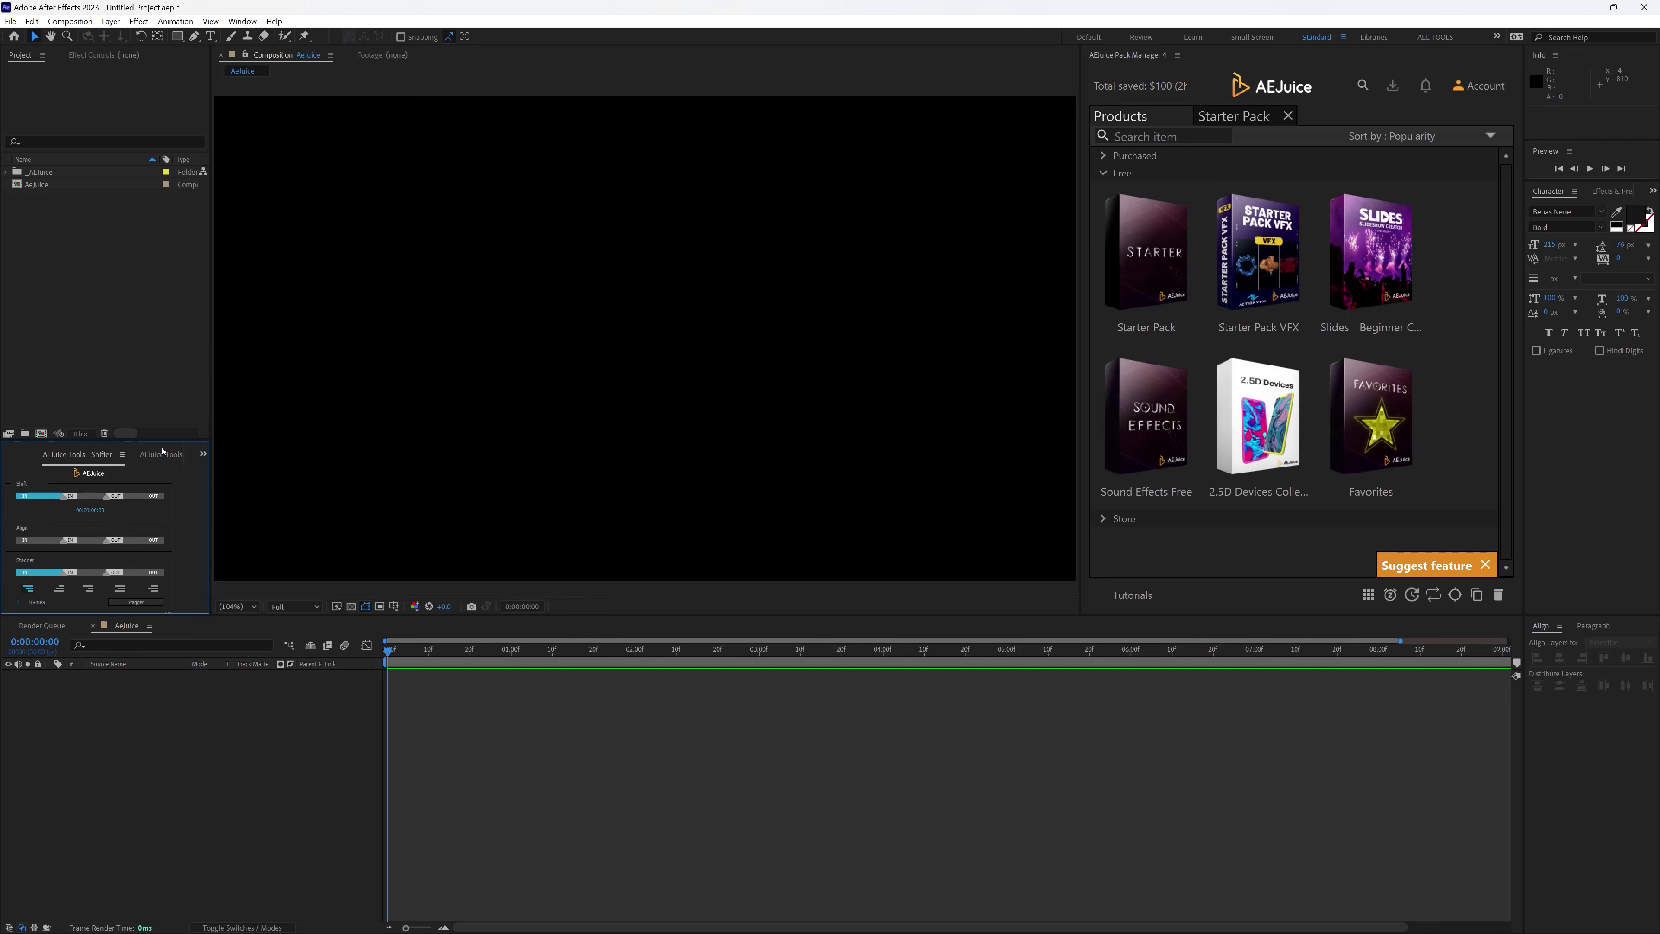
{"action": "left_click", "coordinate": [165, 454]}
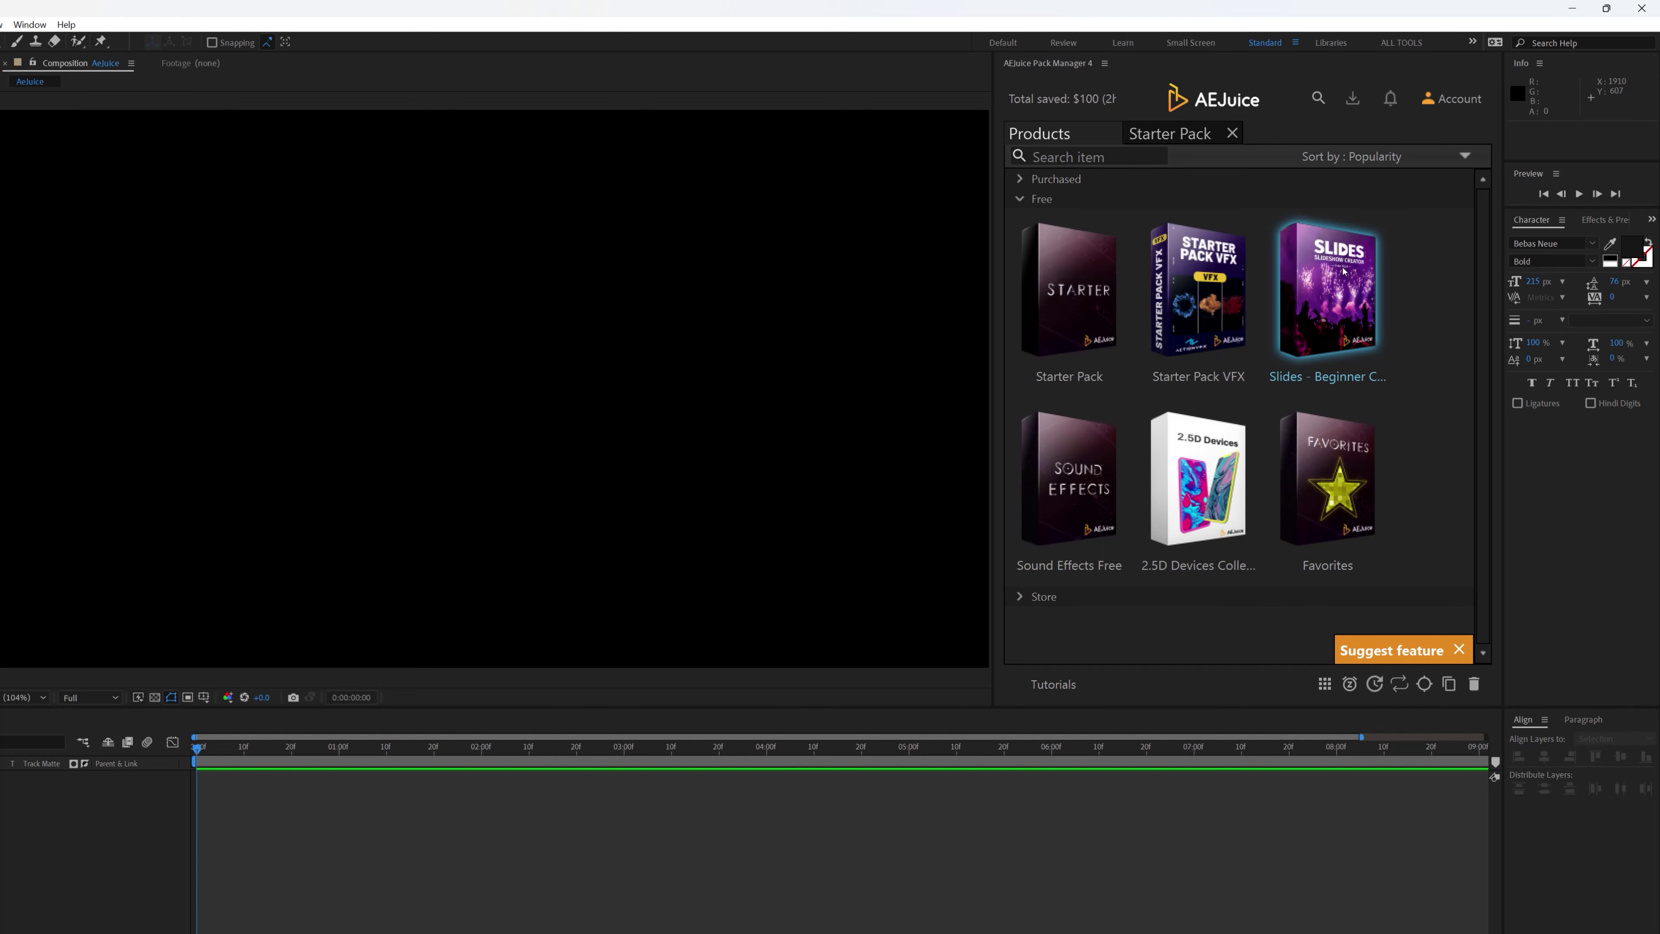
Step: Open the Slides - Beginner product and widen the Pack Manager panel until its previews fit two per row
{"action": "left_click", "coordinate": [1343, 272]}
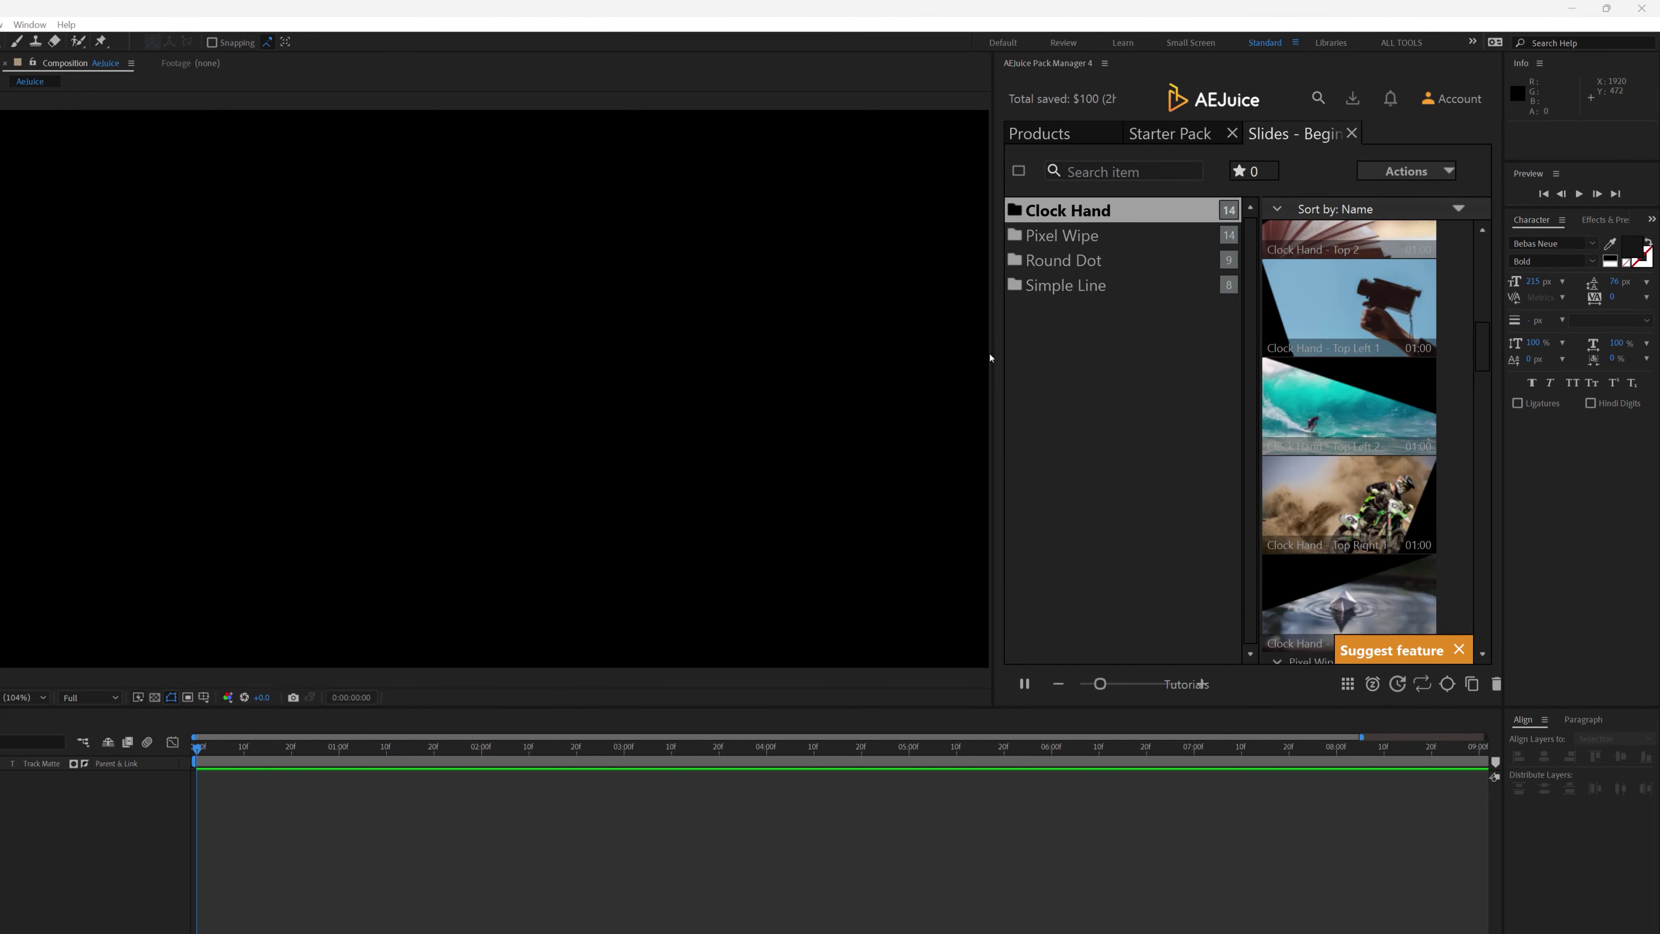
{"action": "left_click_drag", "start_coordinate": [991, 348], "coordinate": [812, 348]}
{"action": "left_click_drag", "start_coordinate": [812, 575], "coordinate": [633, 575]}
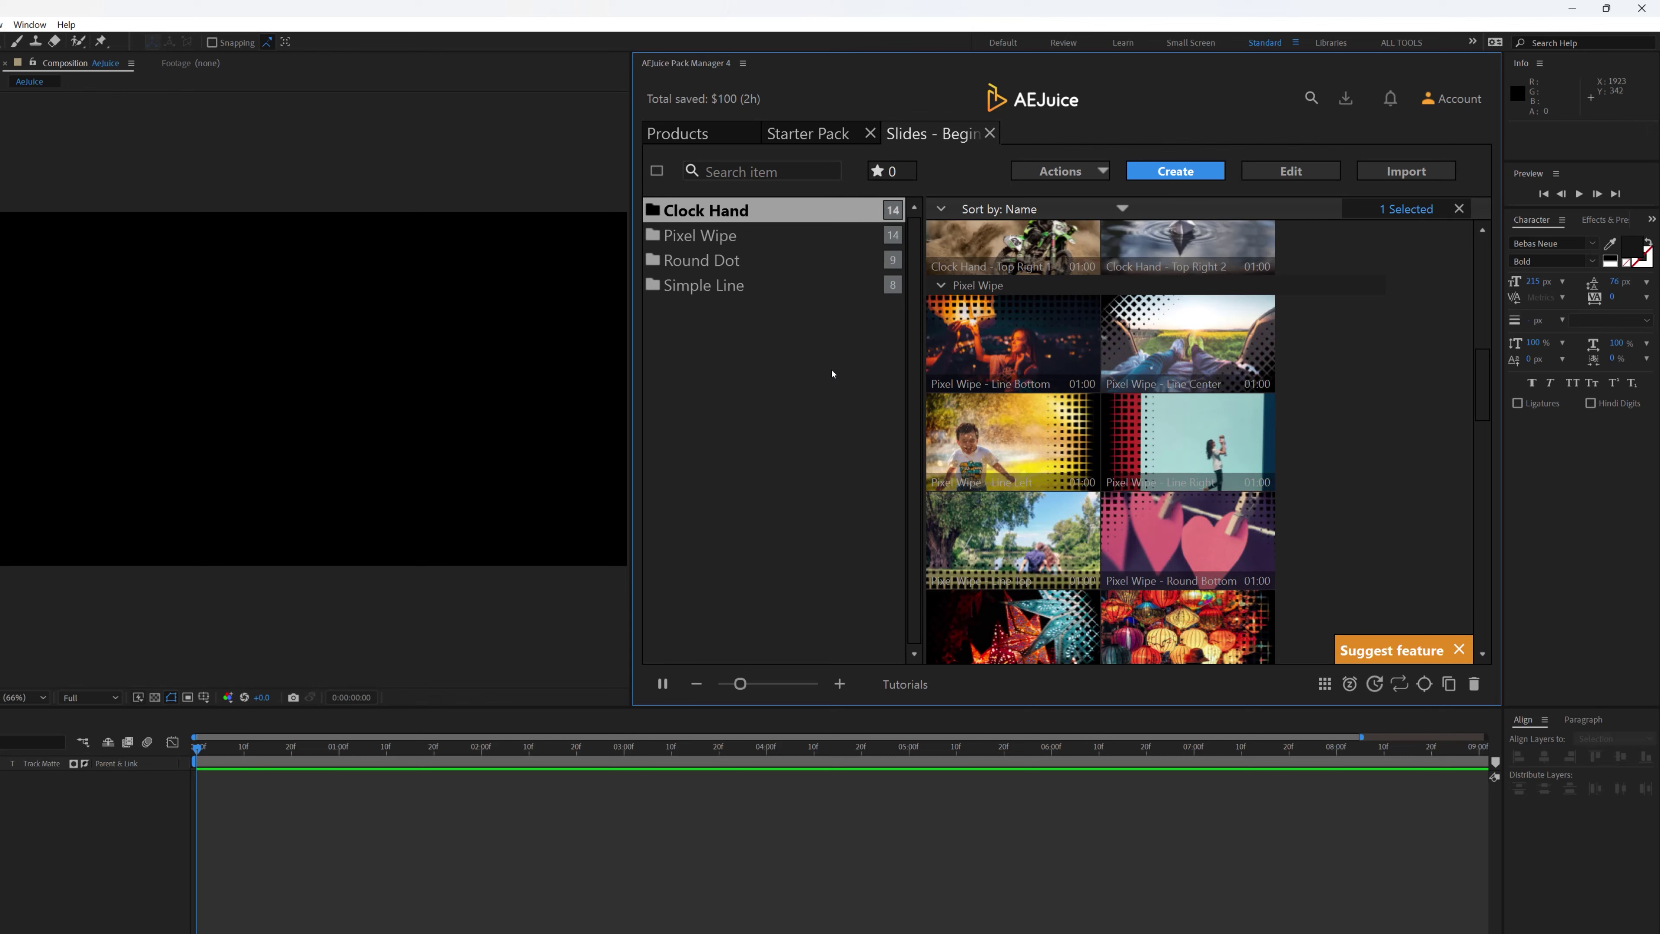
Step: Start a 1920x1080 slideshow named Freestyle with the Clock Hand, Pixel Wipe, Round Dot and Simple Line categories
{"action": "left_click", "coordinate": [1175, 170]}
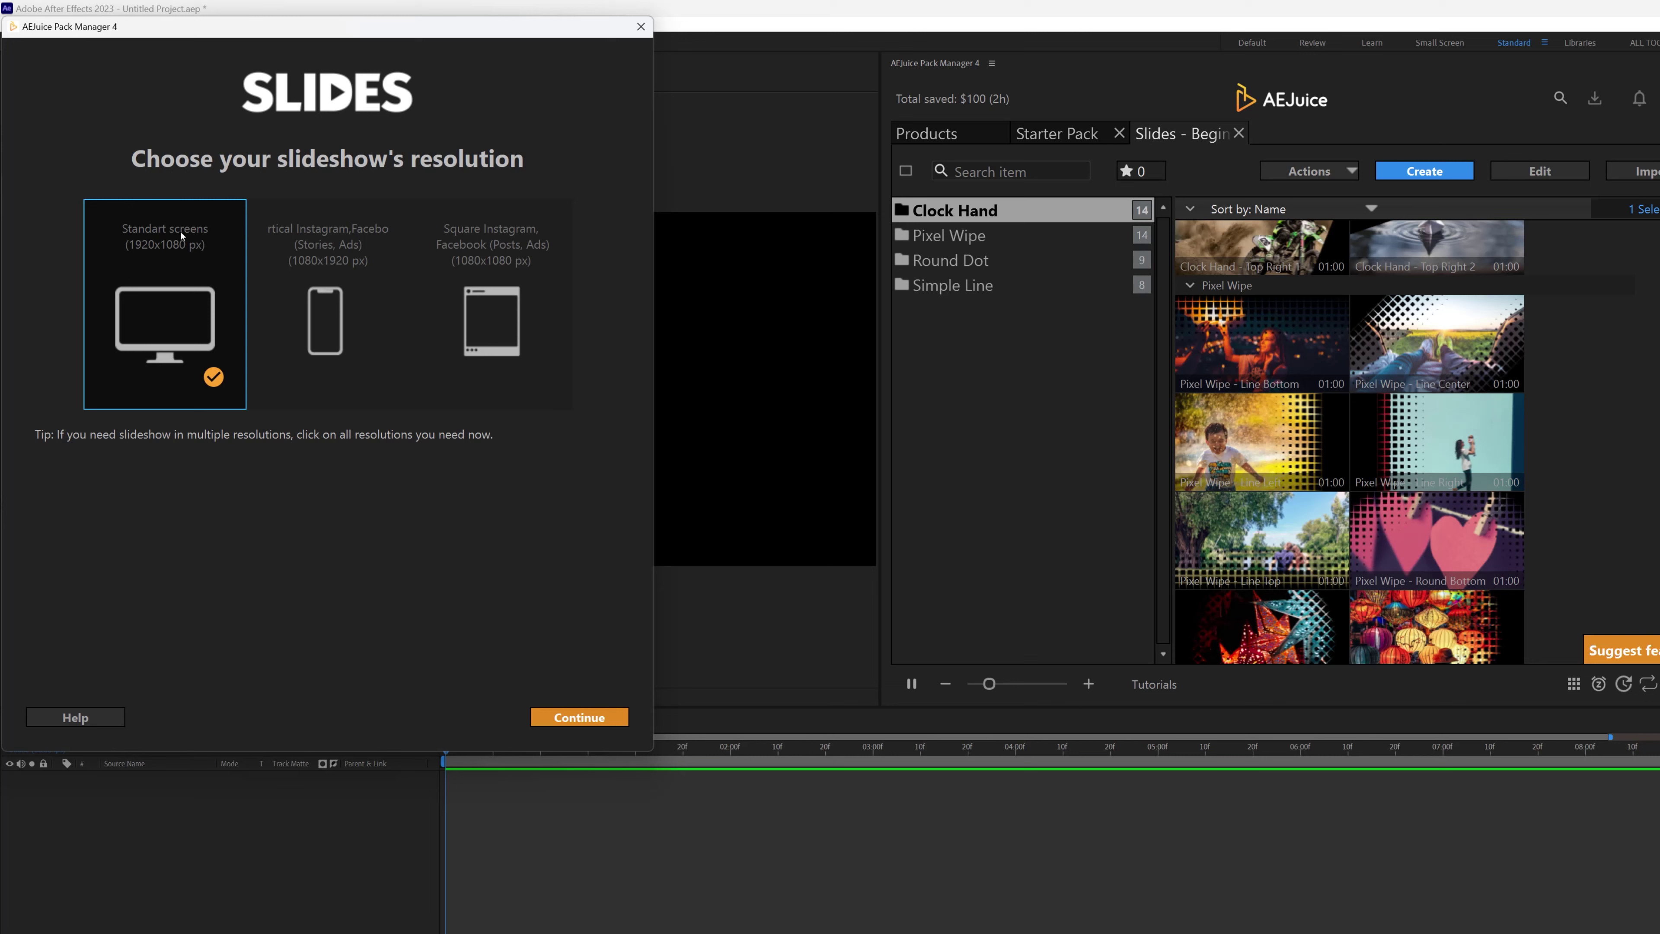
{"action": "left_click", "coordinate": [556, 722]}
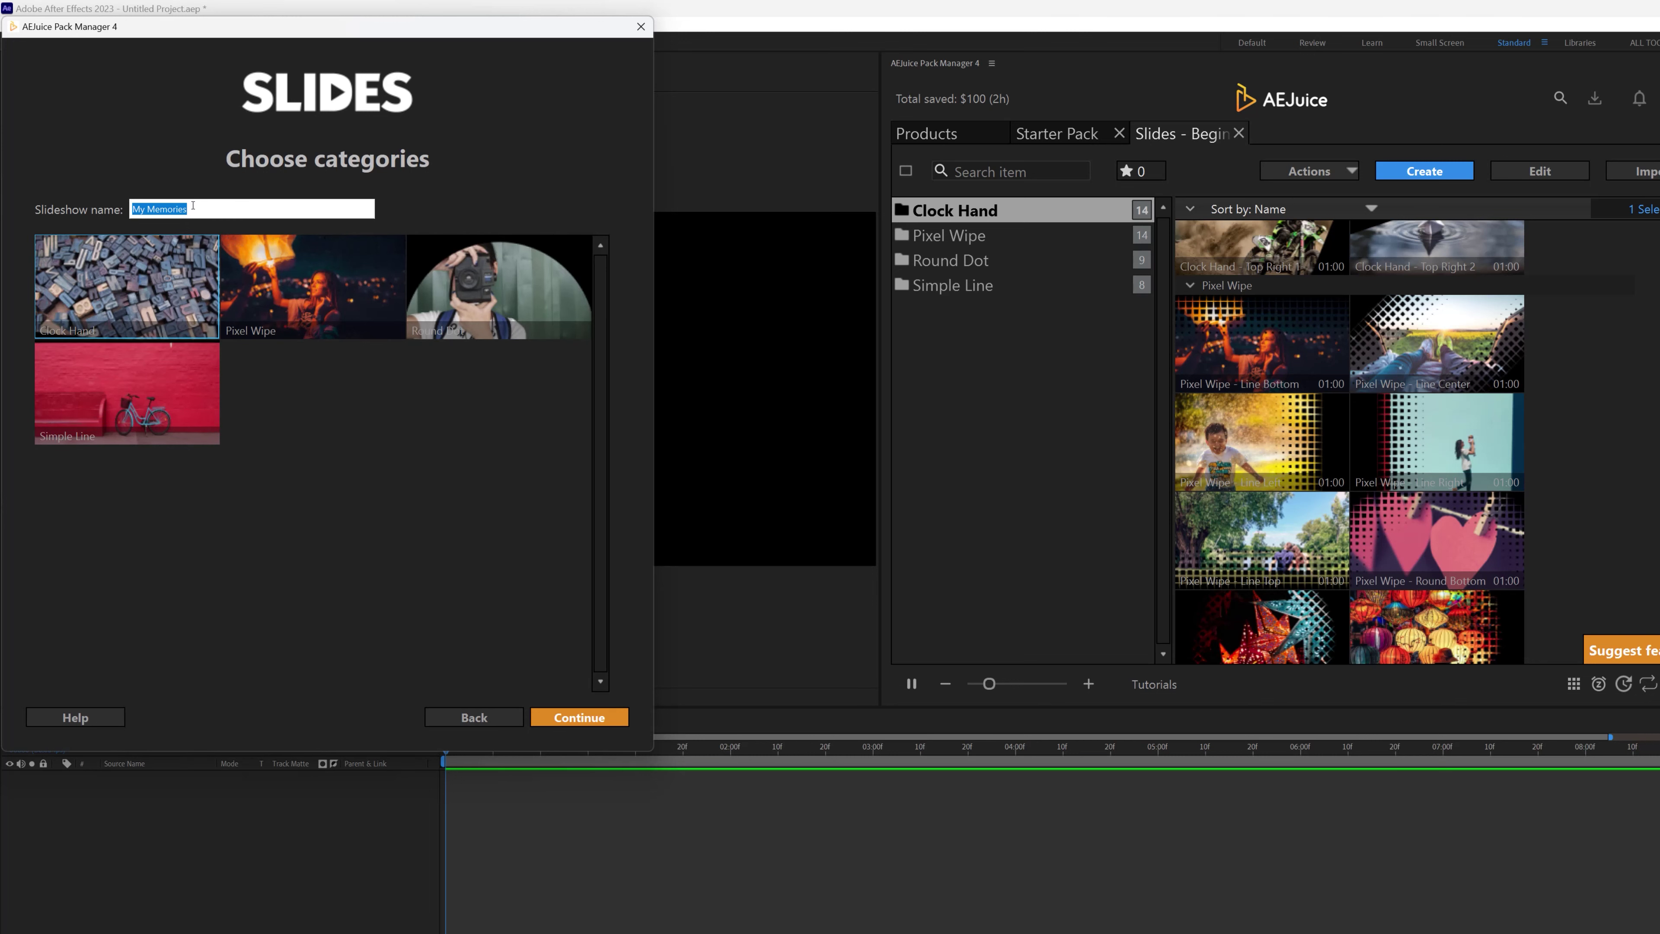
{"action": "type", "text": "Freestyle"}
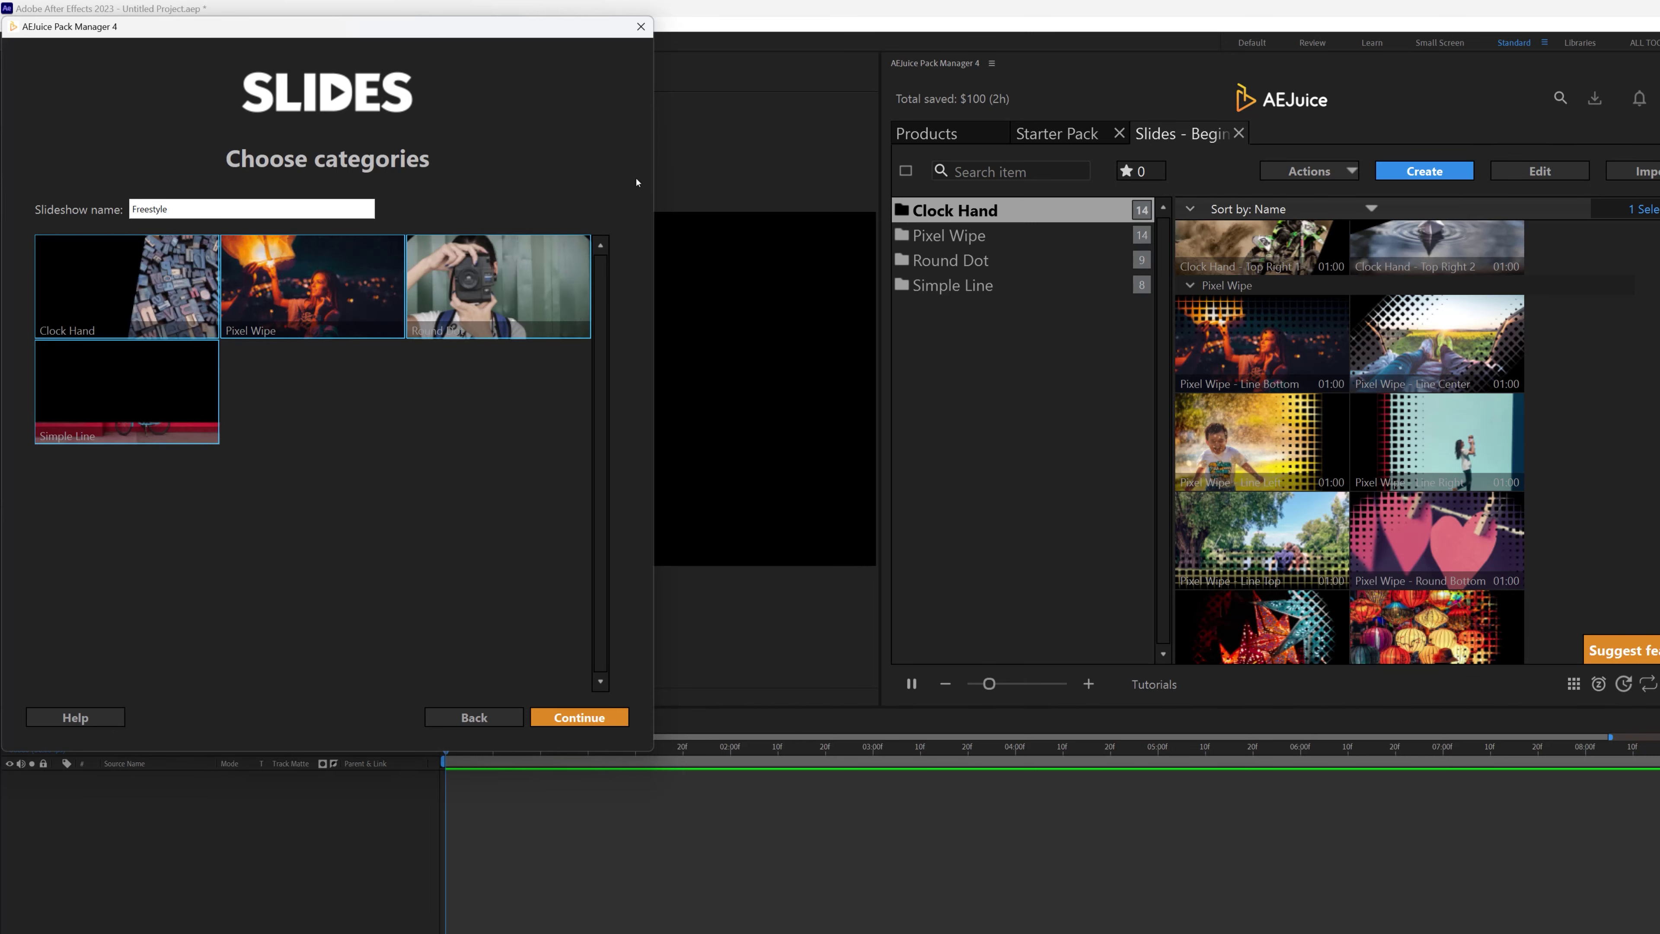
Step: Accept the chosen categories and add 03 Audio.wav as the slideshow's music track
{"action": "left_click", "coordinate": [589, 719]}
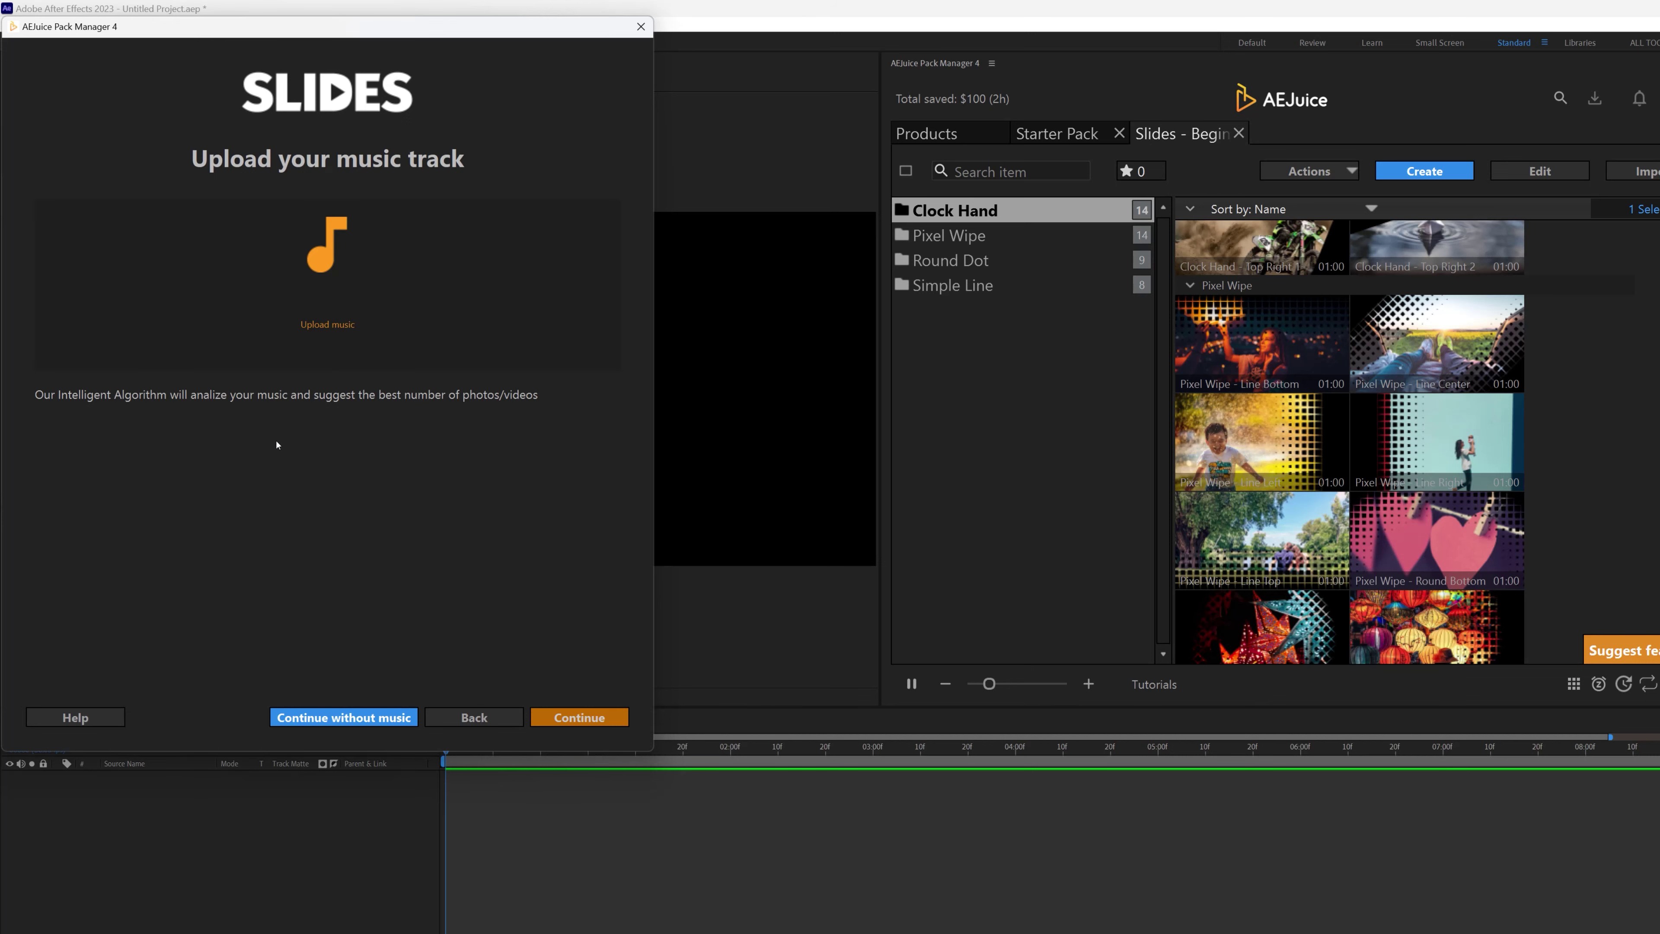
{"action": "left_click", "coordinate": [326, 329]}
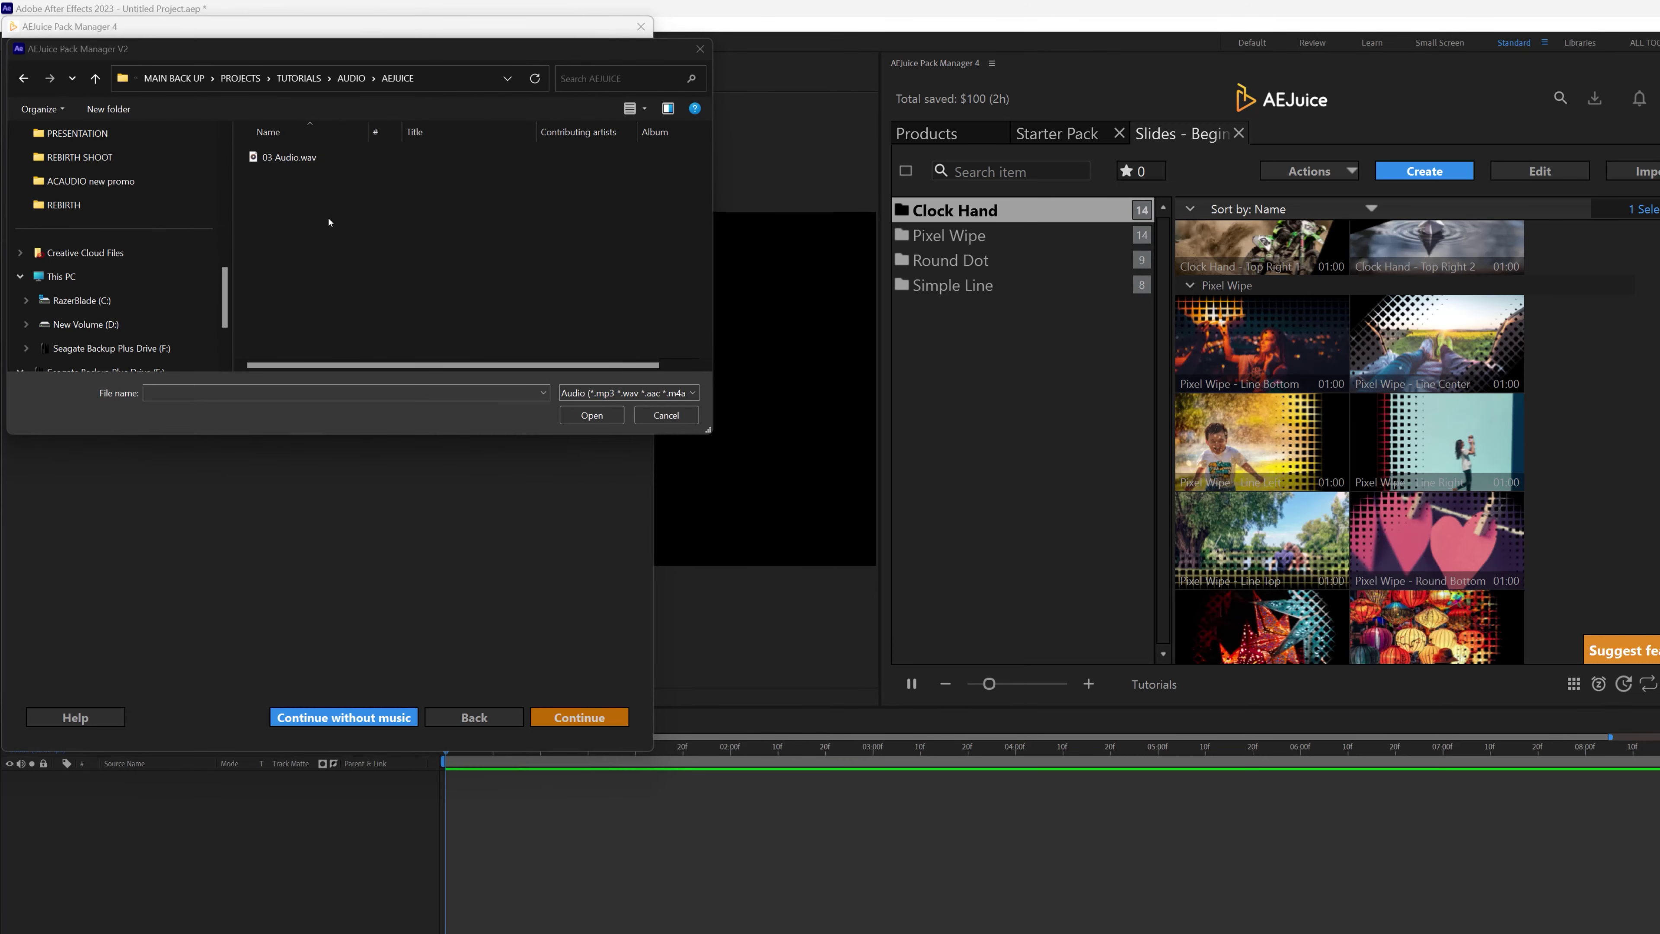
{"action": "left_click", "coordinate": [288, 157]}
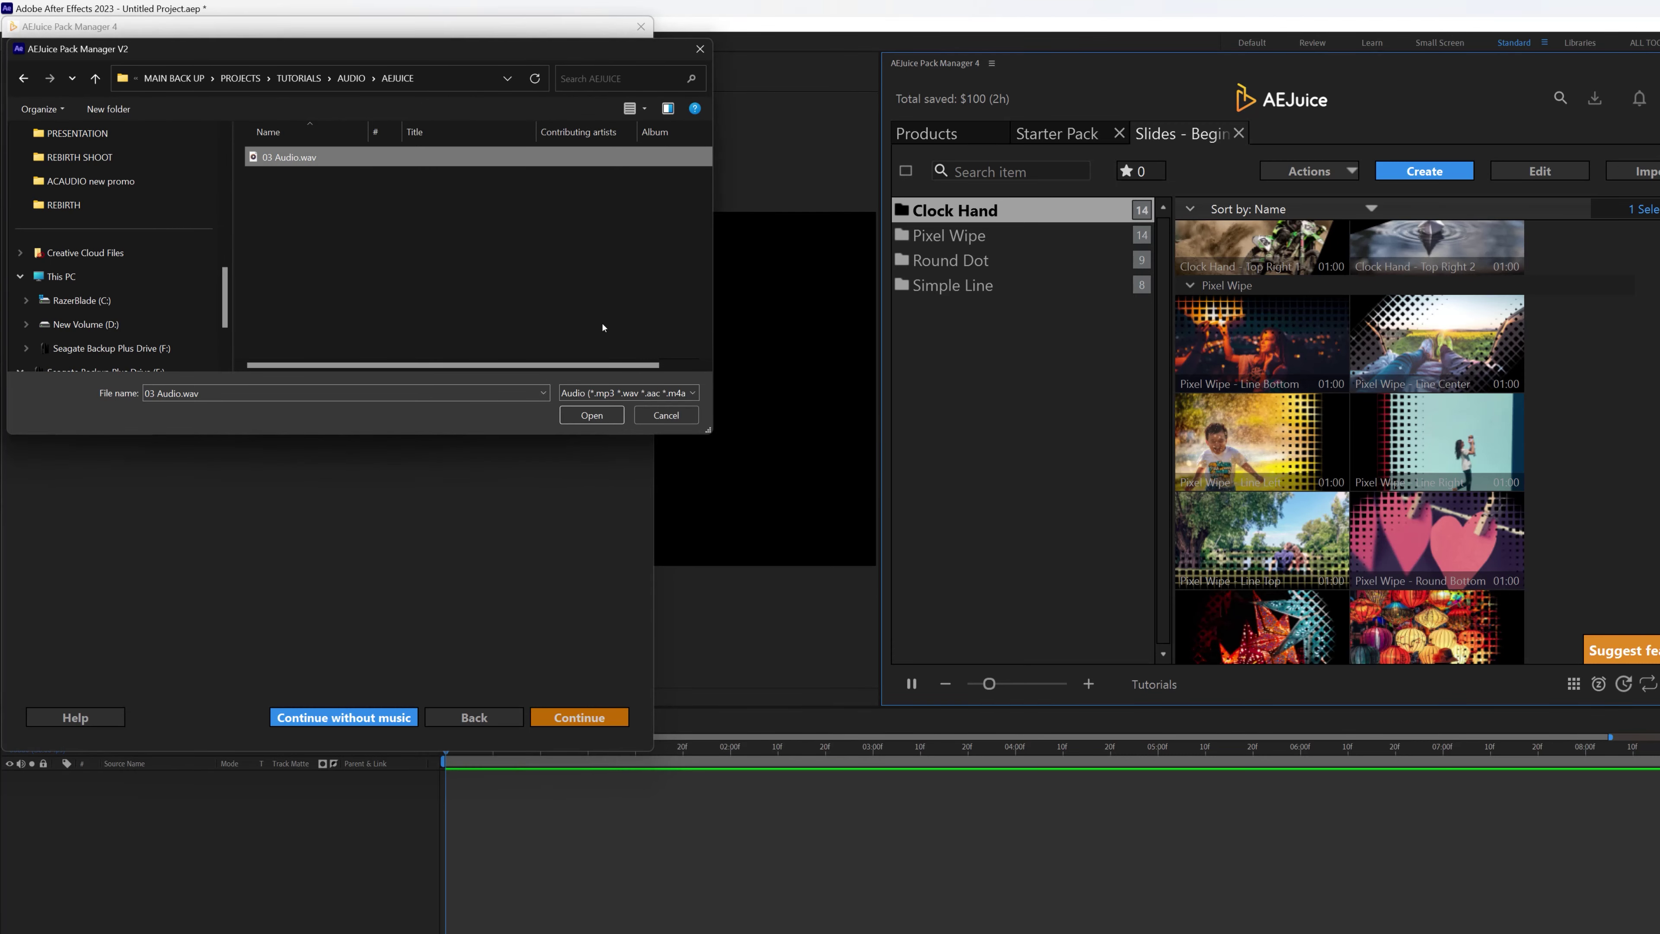
{"action": "left_click", "coordinate": [586, 414]}
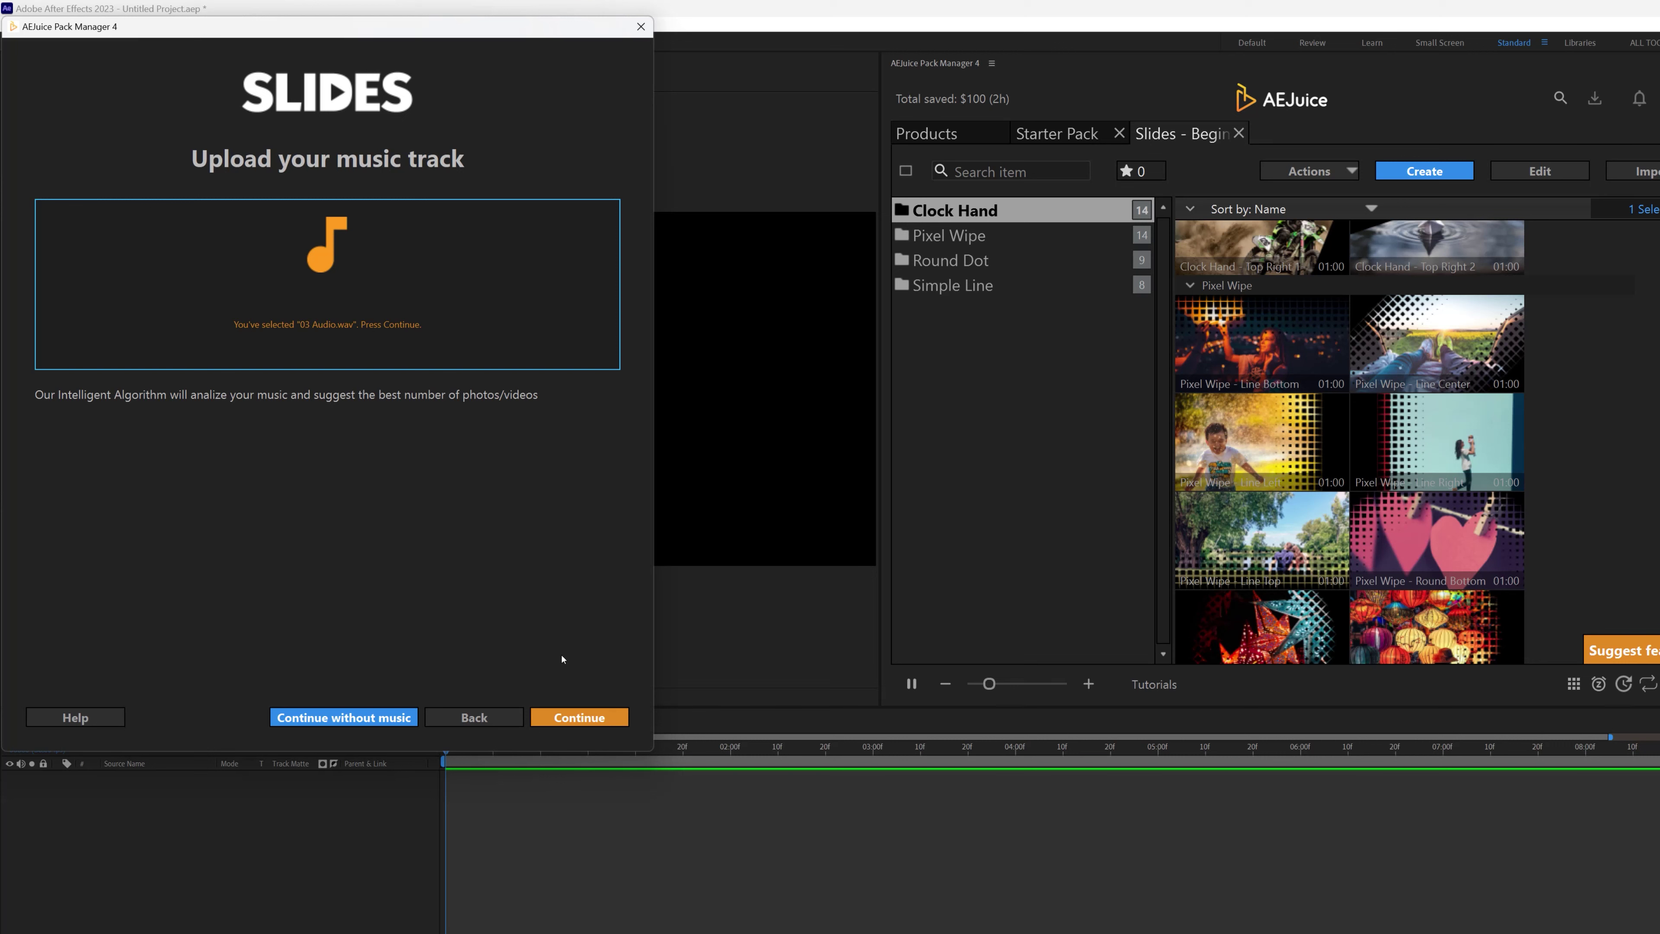
{"action": "left_click", "coordinate": [579, 717]}
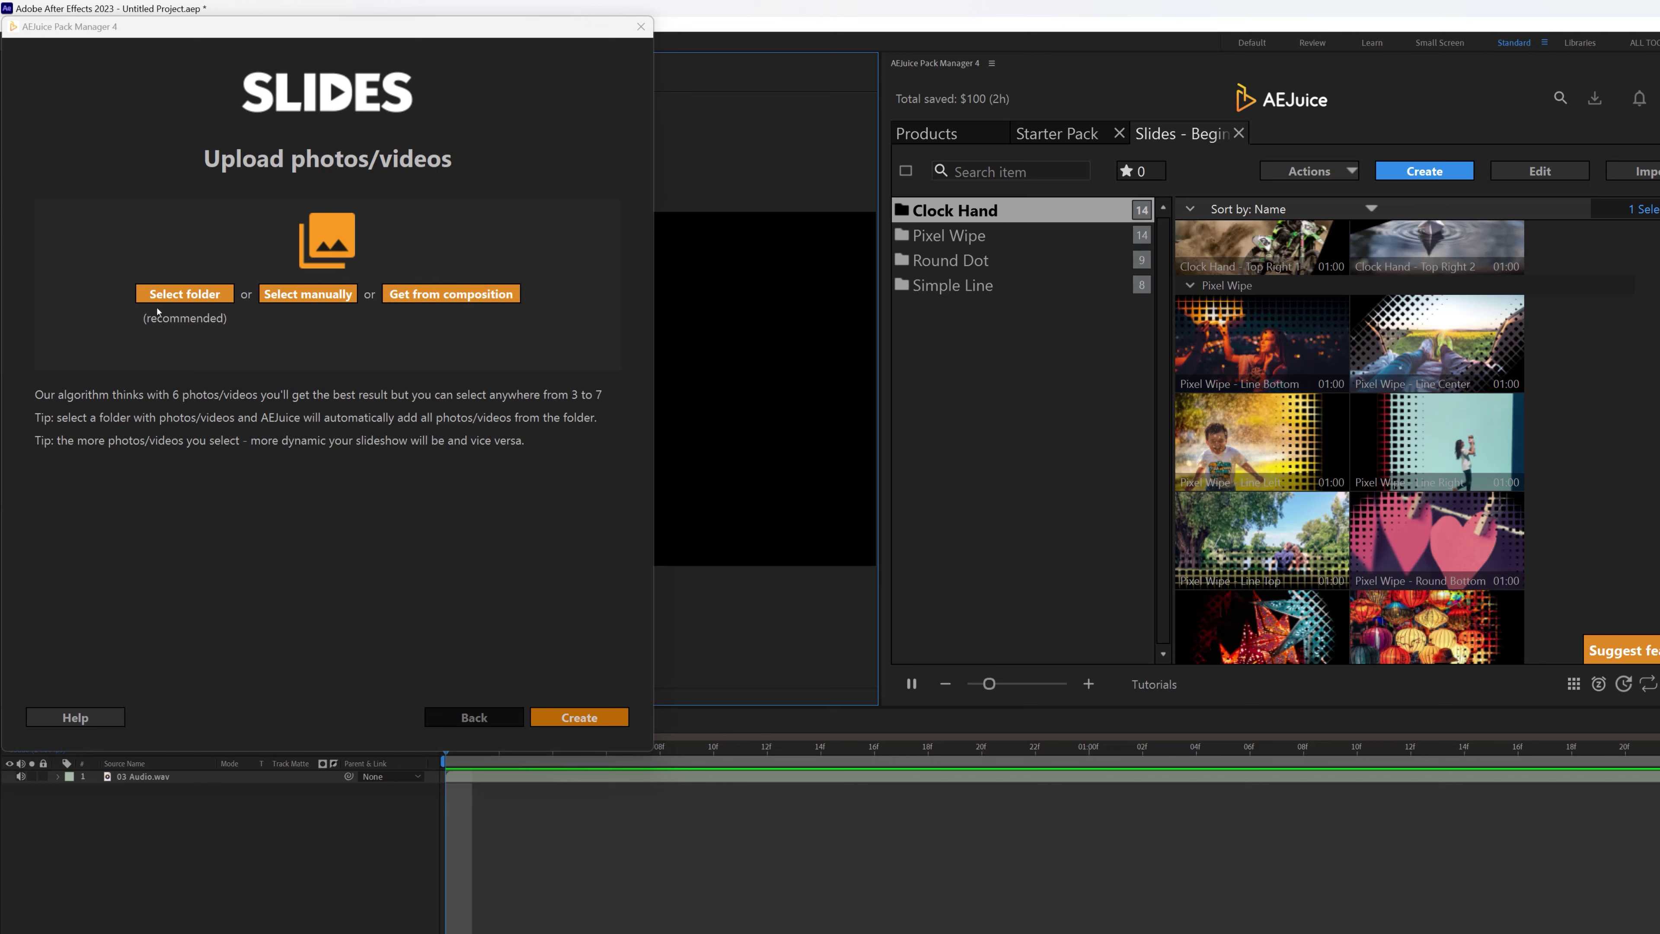
Step: Use the stock images folder as the photo source and create the slideshow, closing the wizard when it finishes
{"action": "left_click", "coordinate": [190, 294]}
{"action": "left_click", "coordinate": [374, 167]}
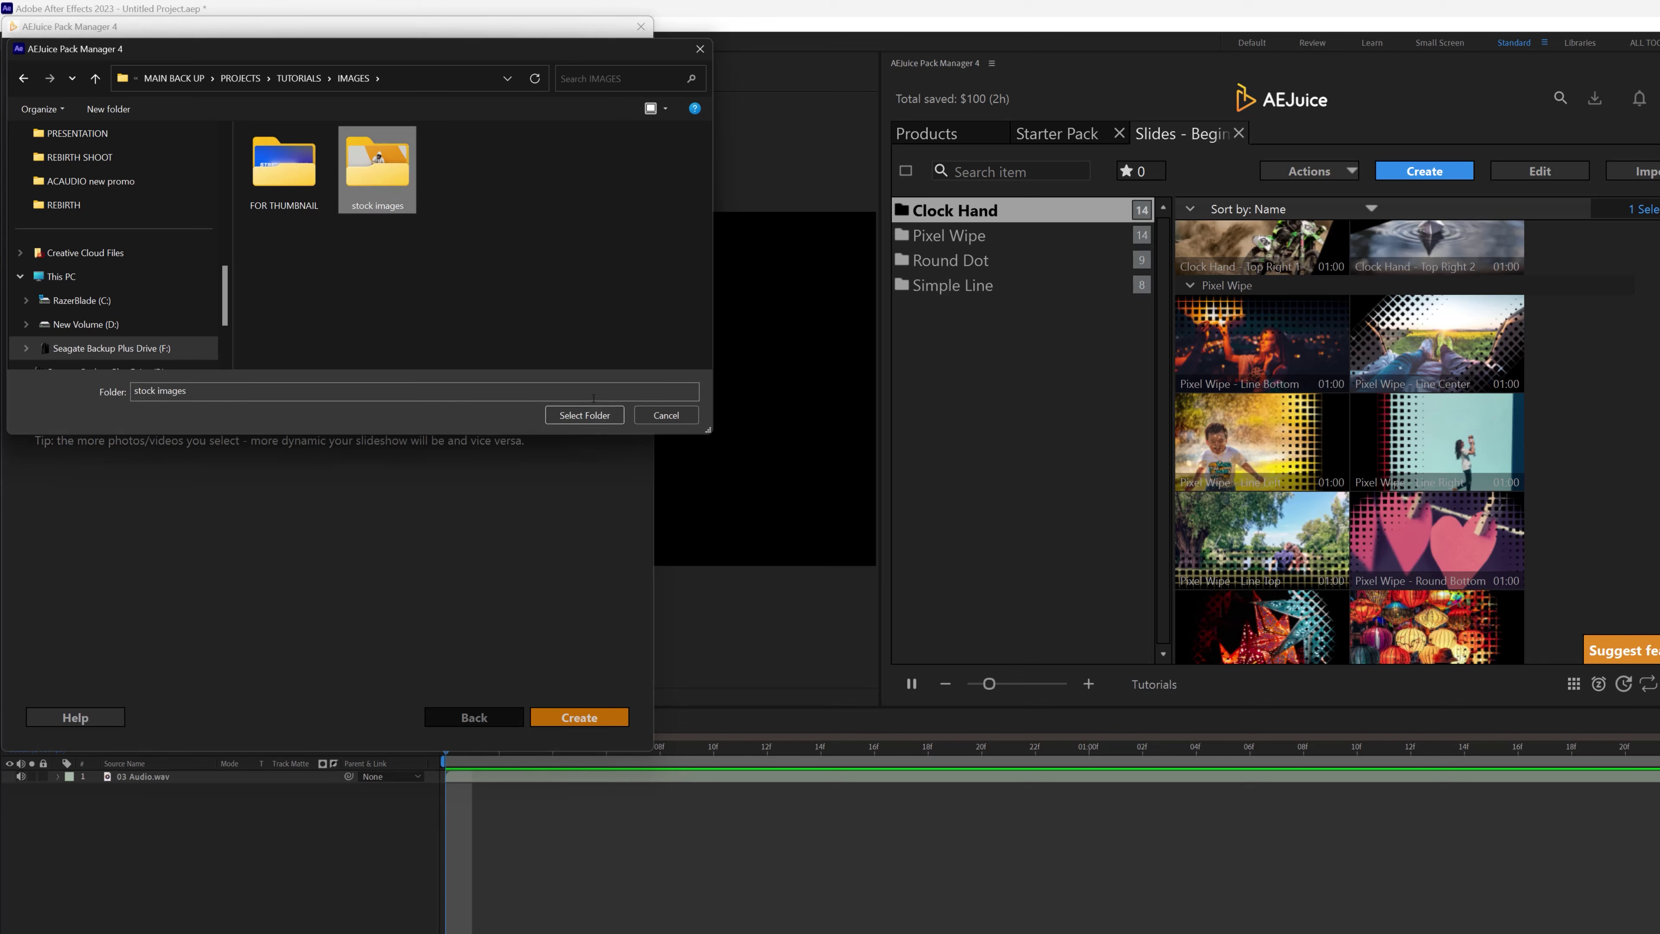
{"action": "left_click", "coordinate": [581, 417]}
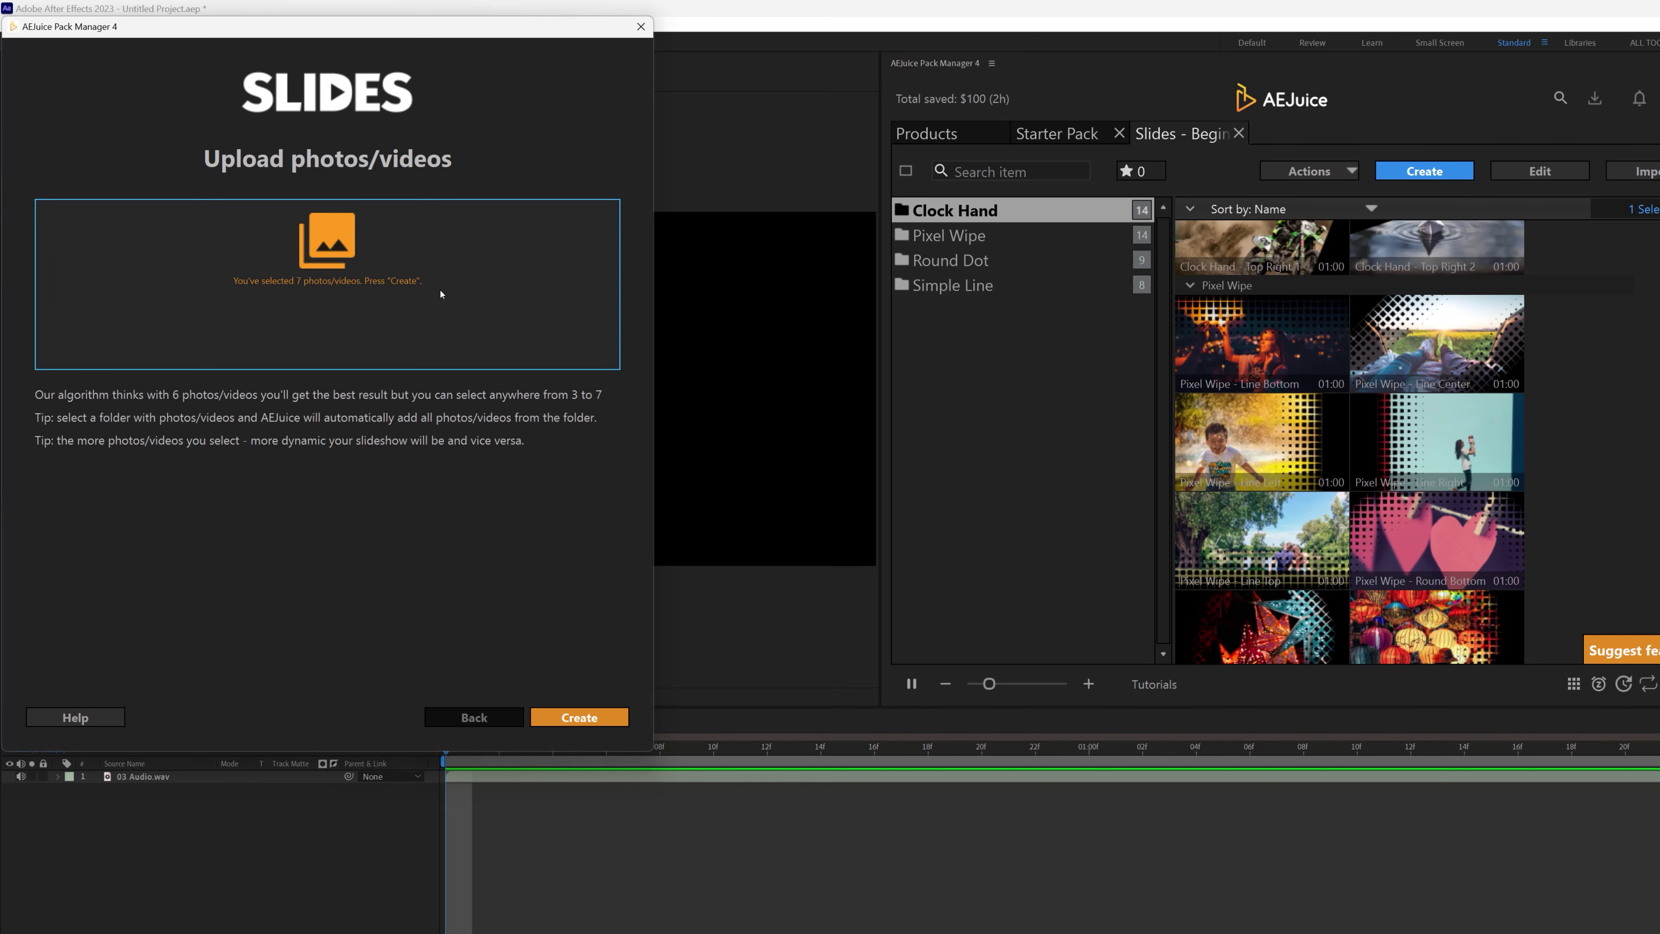
{"action": "left_click", "coordinate": [569, 718]}
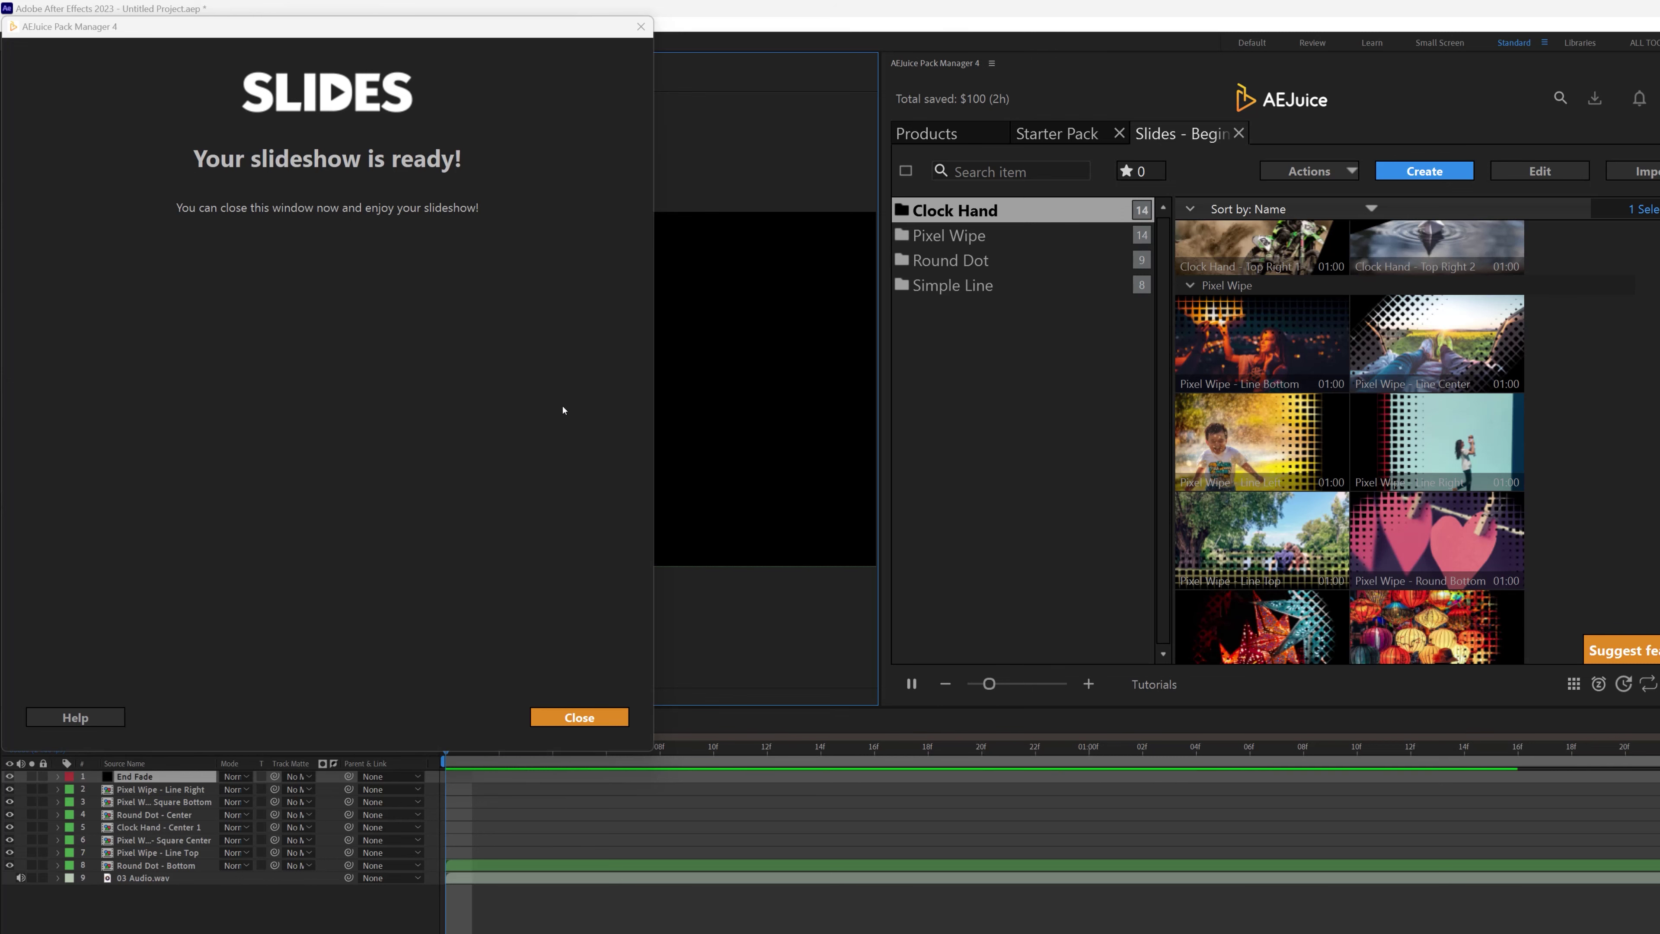
{"action": "left_click", "coordinate": [580, 718]}
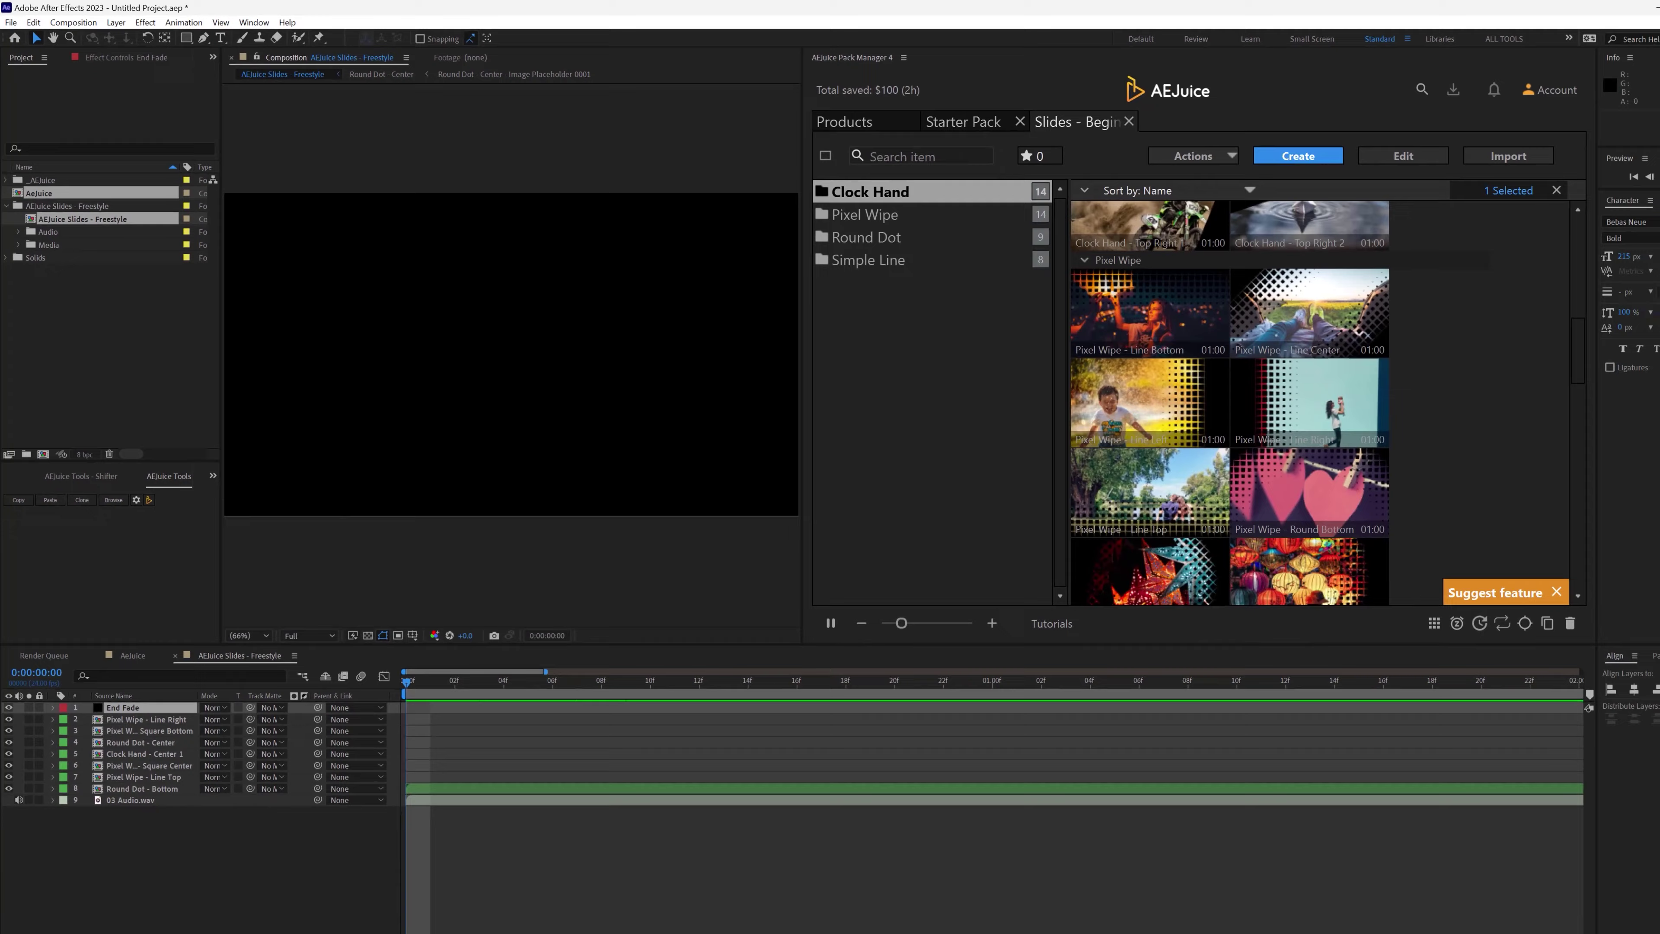
Step: Fit the full Freestyle slideshow duration in the timeline and play it through as a preview
{"action": "left_click_drag", "start_coordinate": [503, 933], "coordinate": [402, 928]}
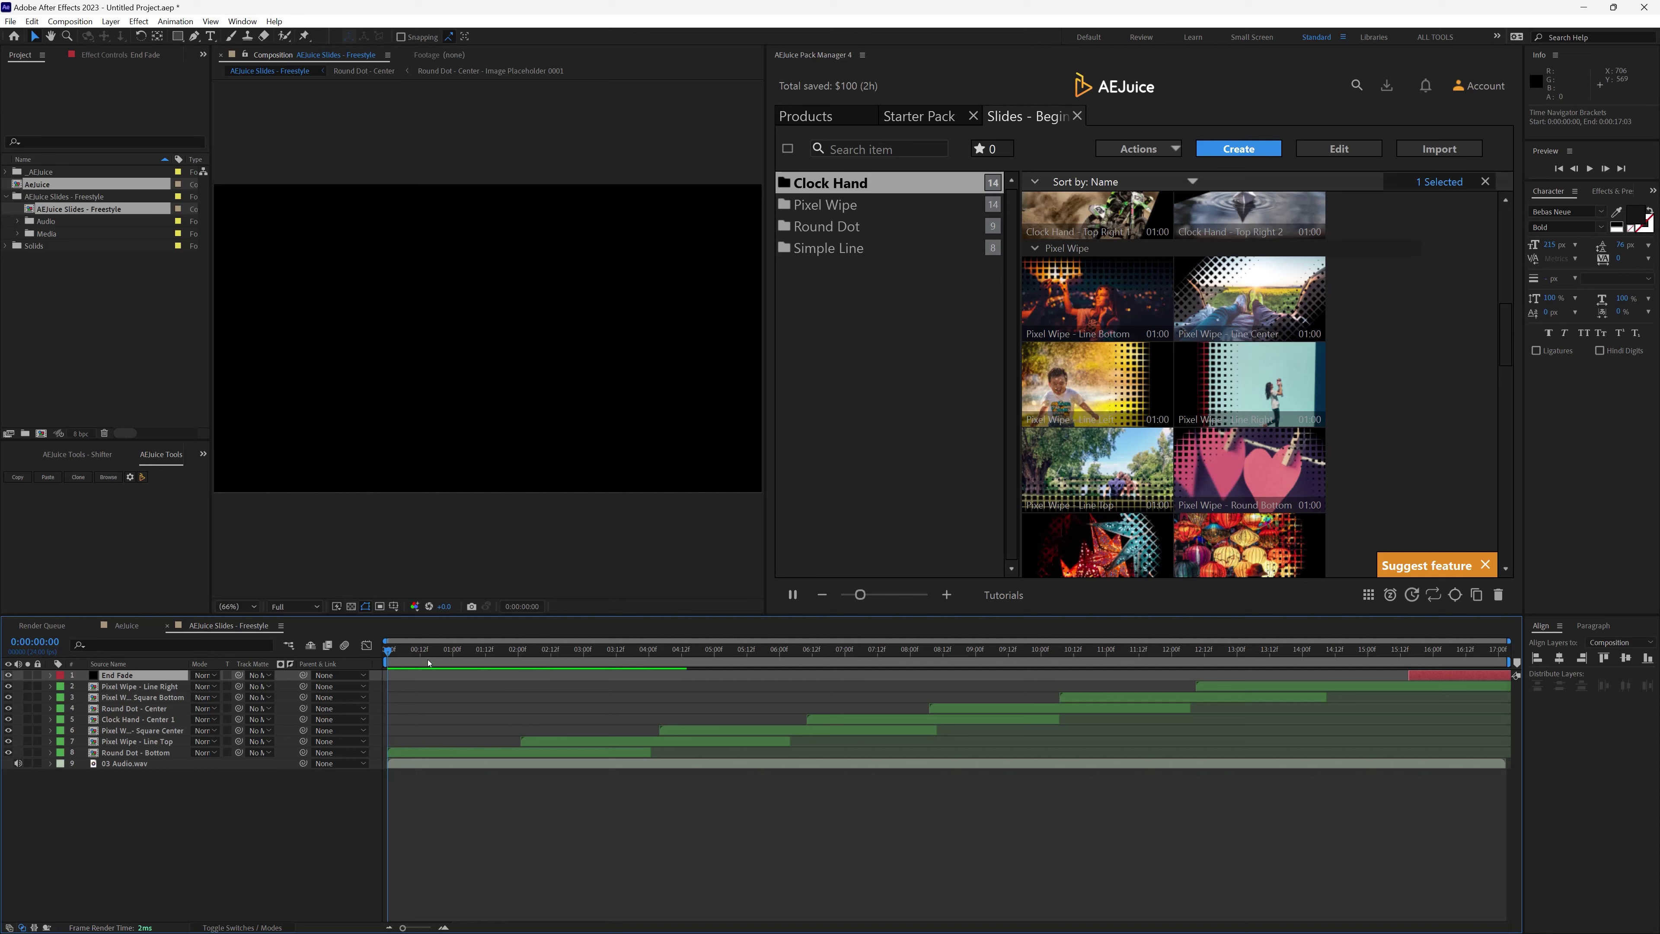
{"action": "left_click", "coordinate": [189, 793]}
{"action": "key", "text": "space"}
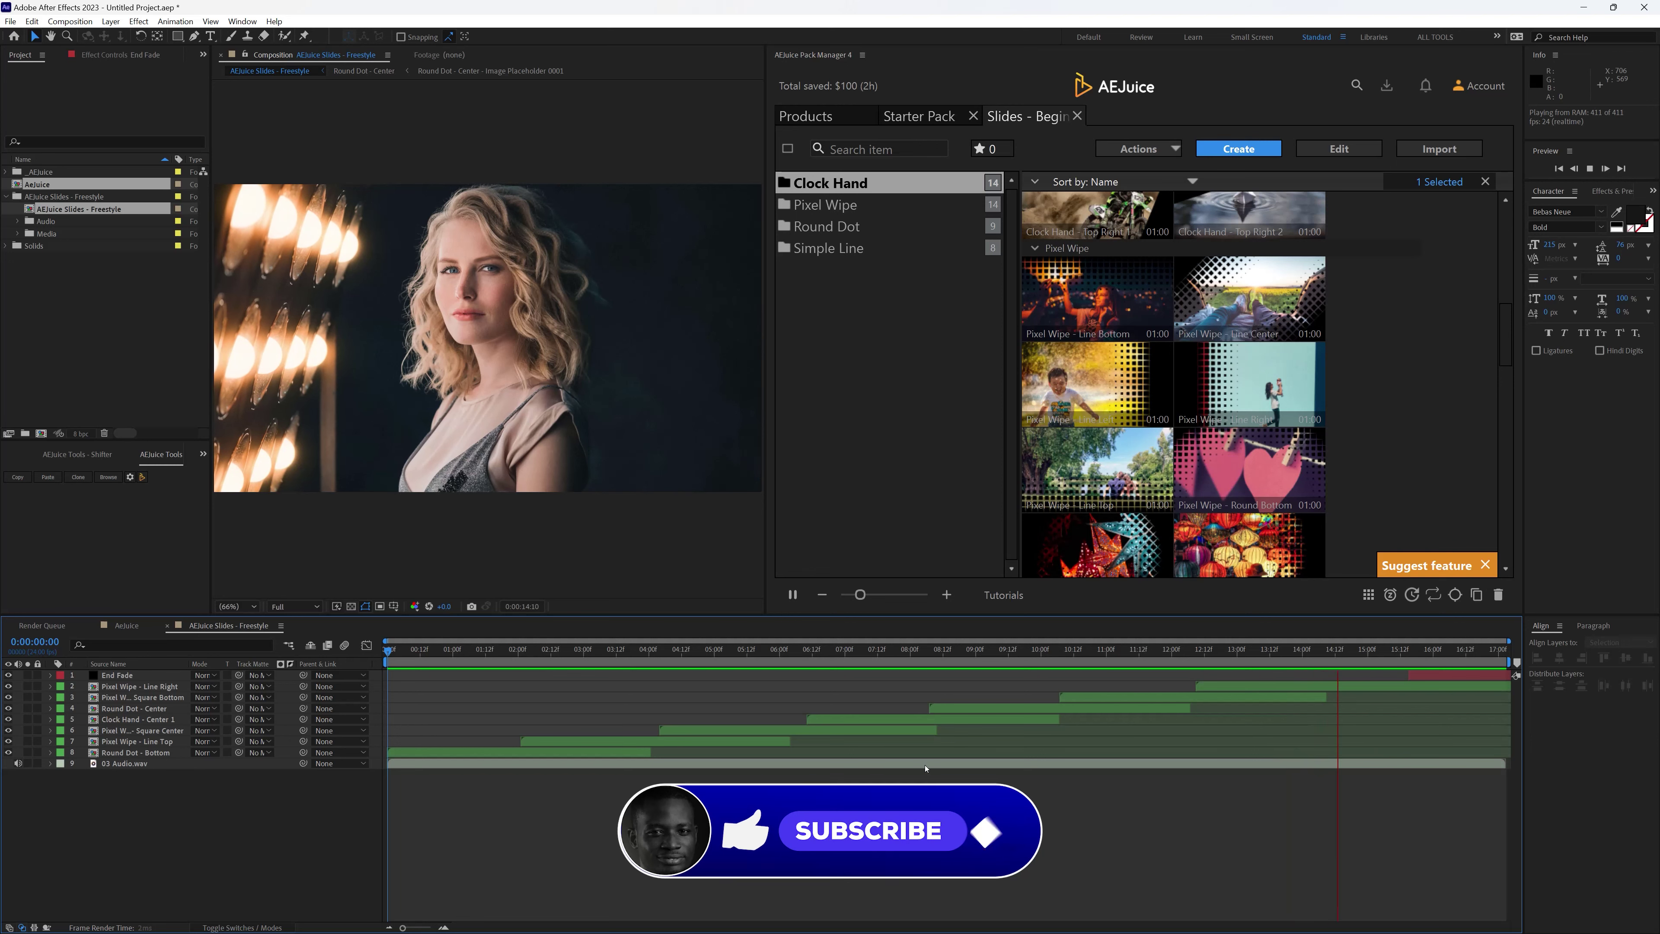
{"action": "key", "text": "space"}
Step: At 0:00:01:01, lower the photo inside the Round Dot - Bottom image placeholder to frame the woman's face, and return to the Freestyle composition
{"action": "left_click_drag", "start_coordinate": [1158, 649], "coordinate": [456, 670]}
{"action": "left_click", "coordinate": [175, 755]}
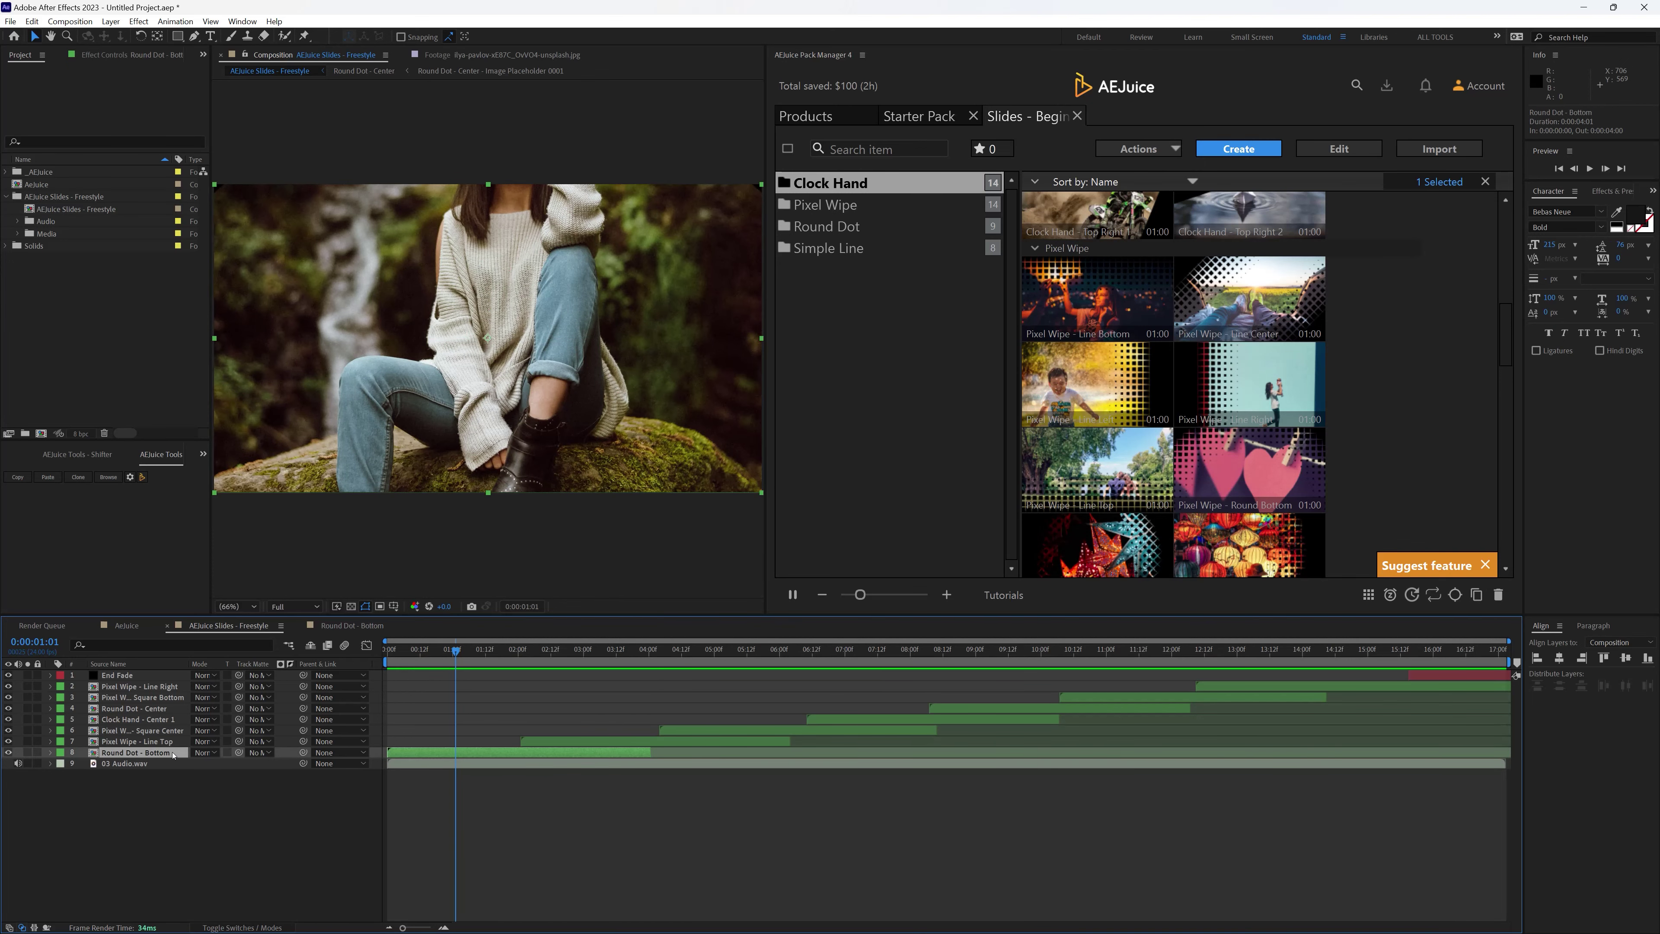
{"action": "double_click", "coordinate": [173, 755]}
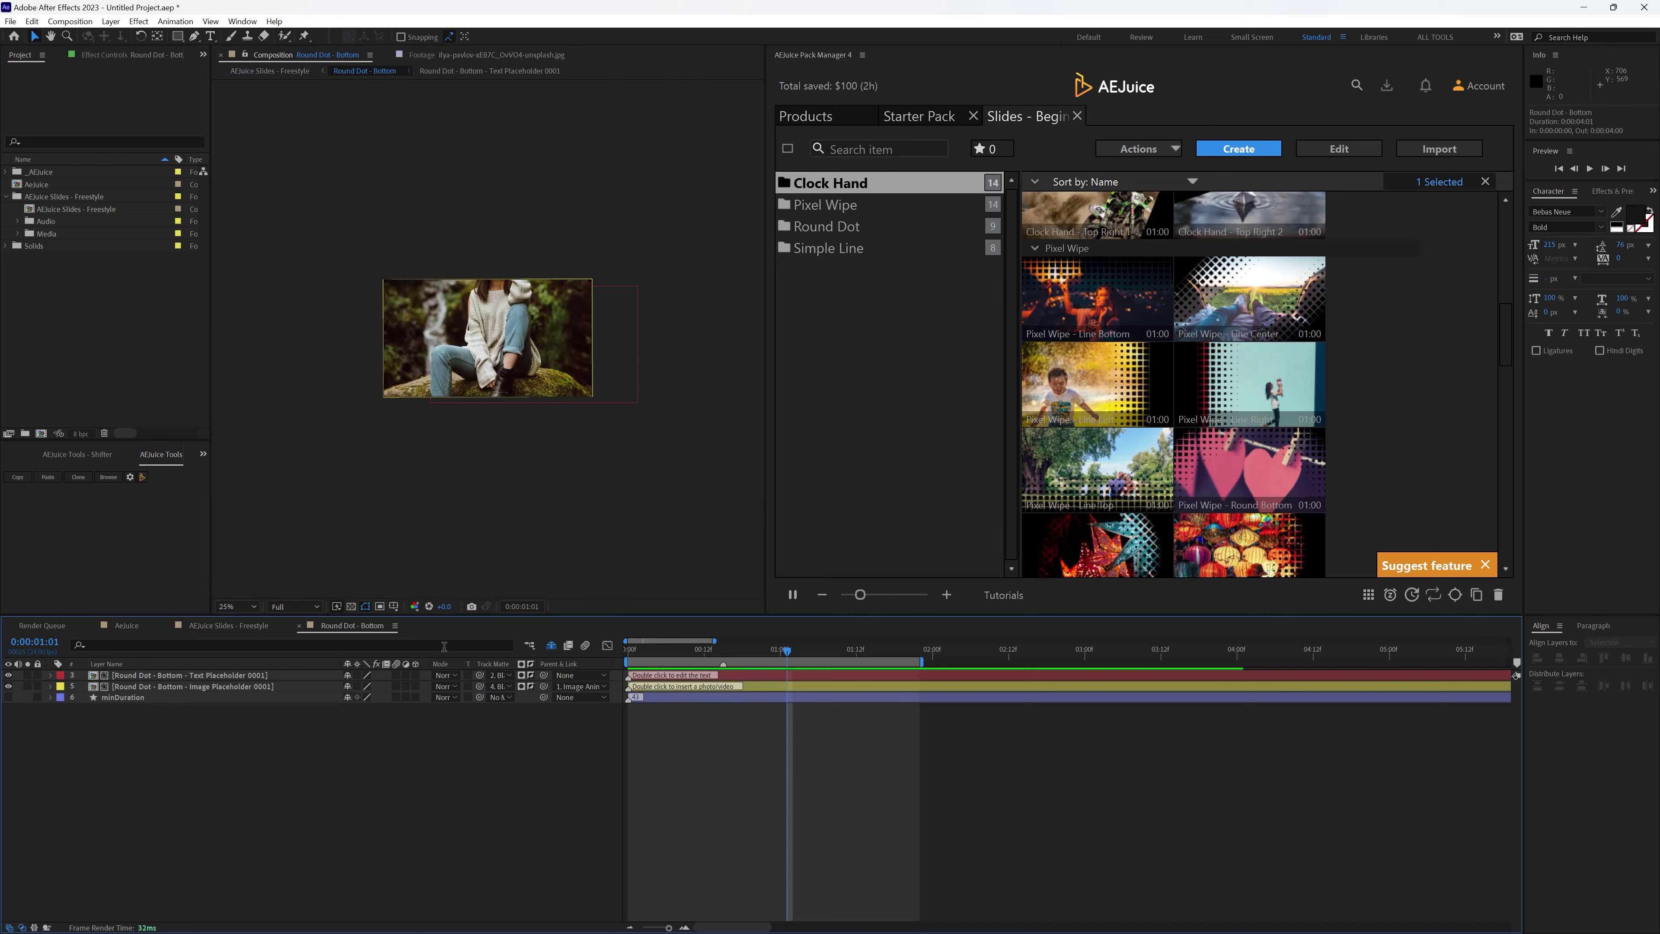
{"action": "scroll", "coordinate": [462, 320], "scroll_direction": "up", "scroll_amount": 4}
{"action": "scroll", "coordinate": [462, 320], "scroll_direction": "down", "scroll_amount": 2}
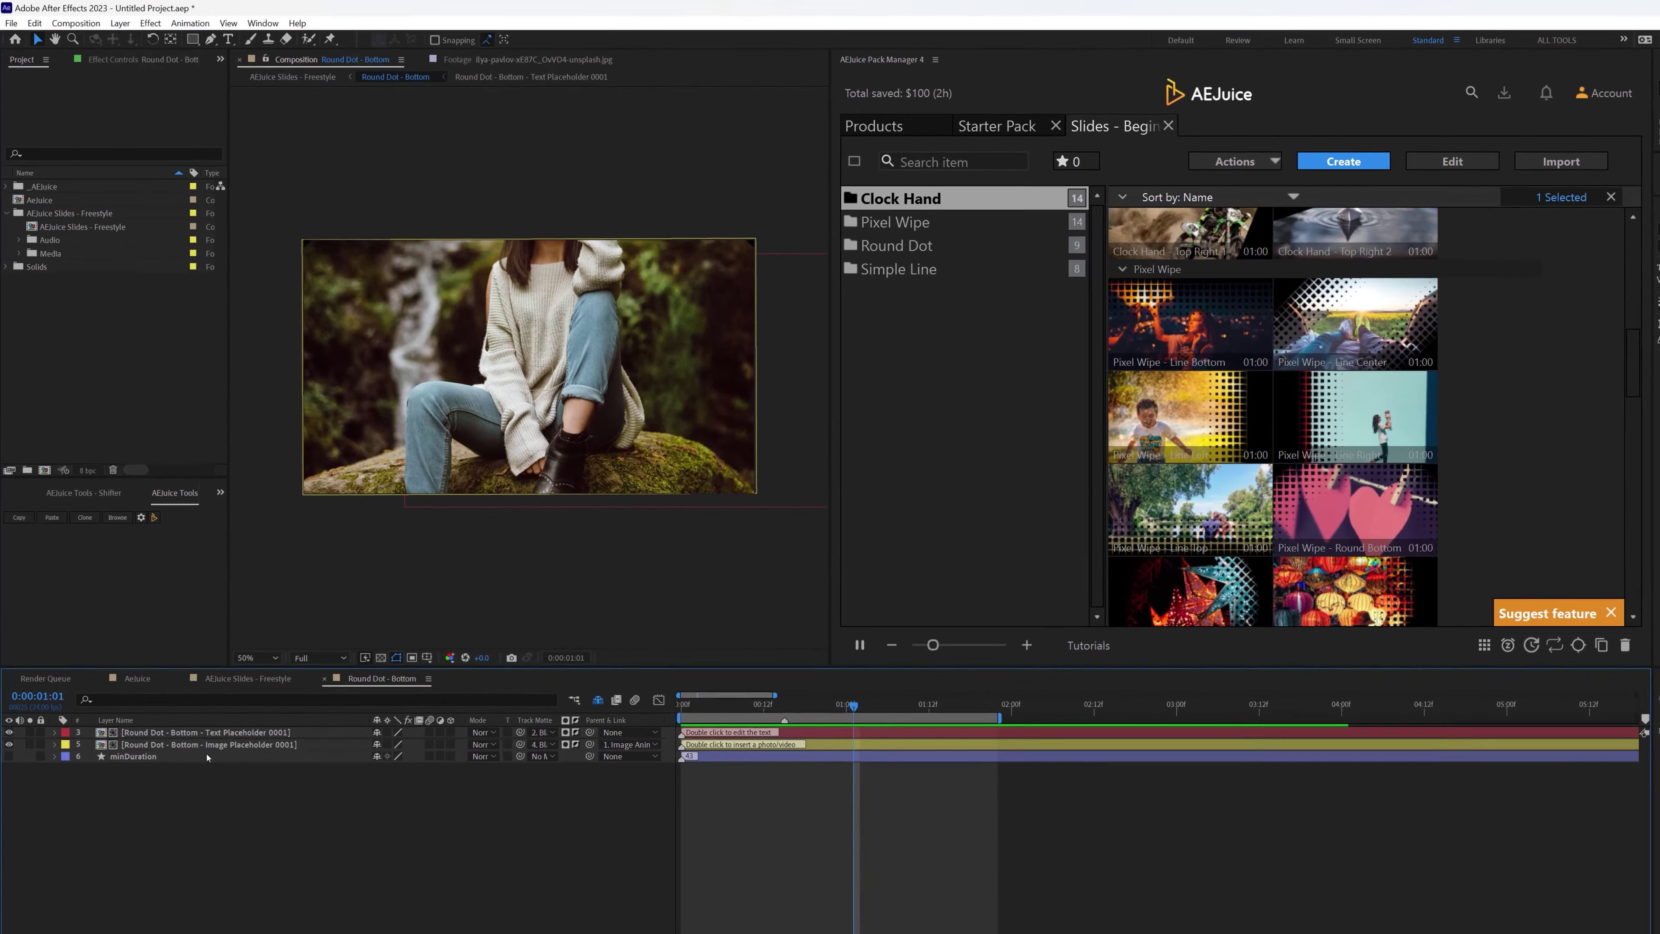
{"action": "left_click", "coordinate": [201, 746]}
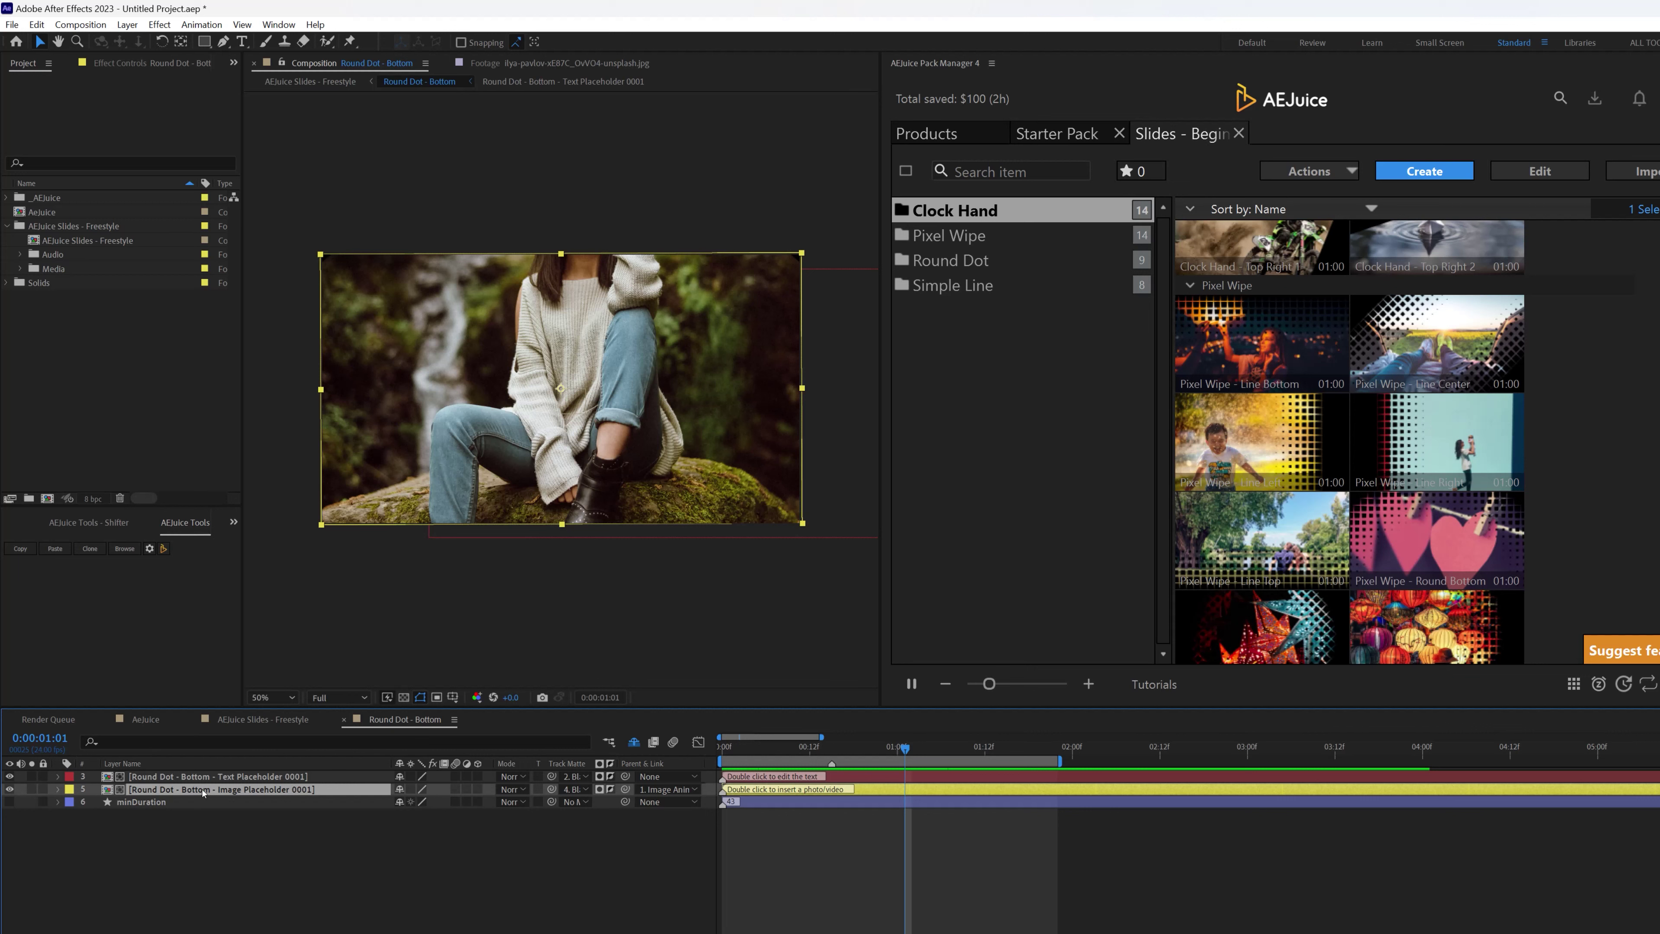
{"action": "double_click", "coordinate": [202, 789]}
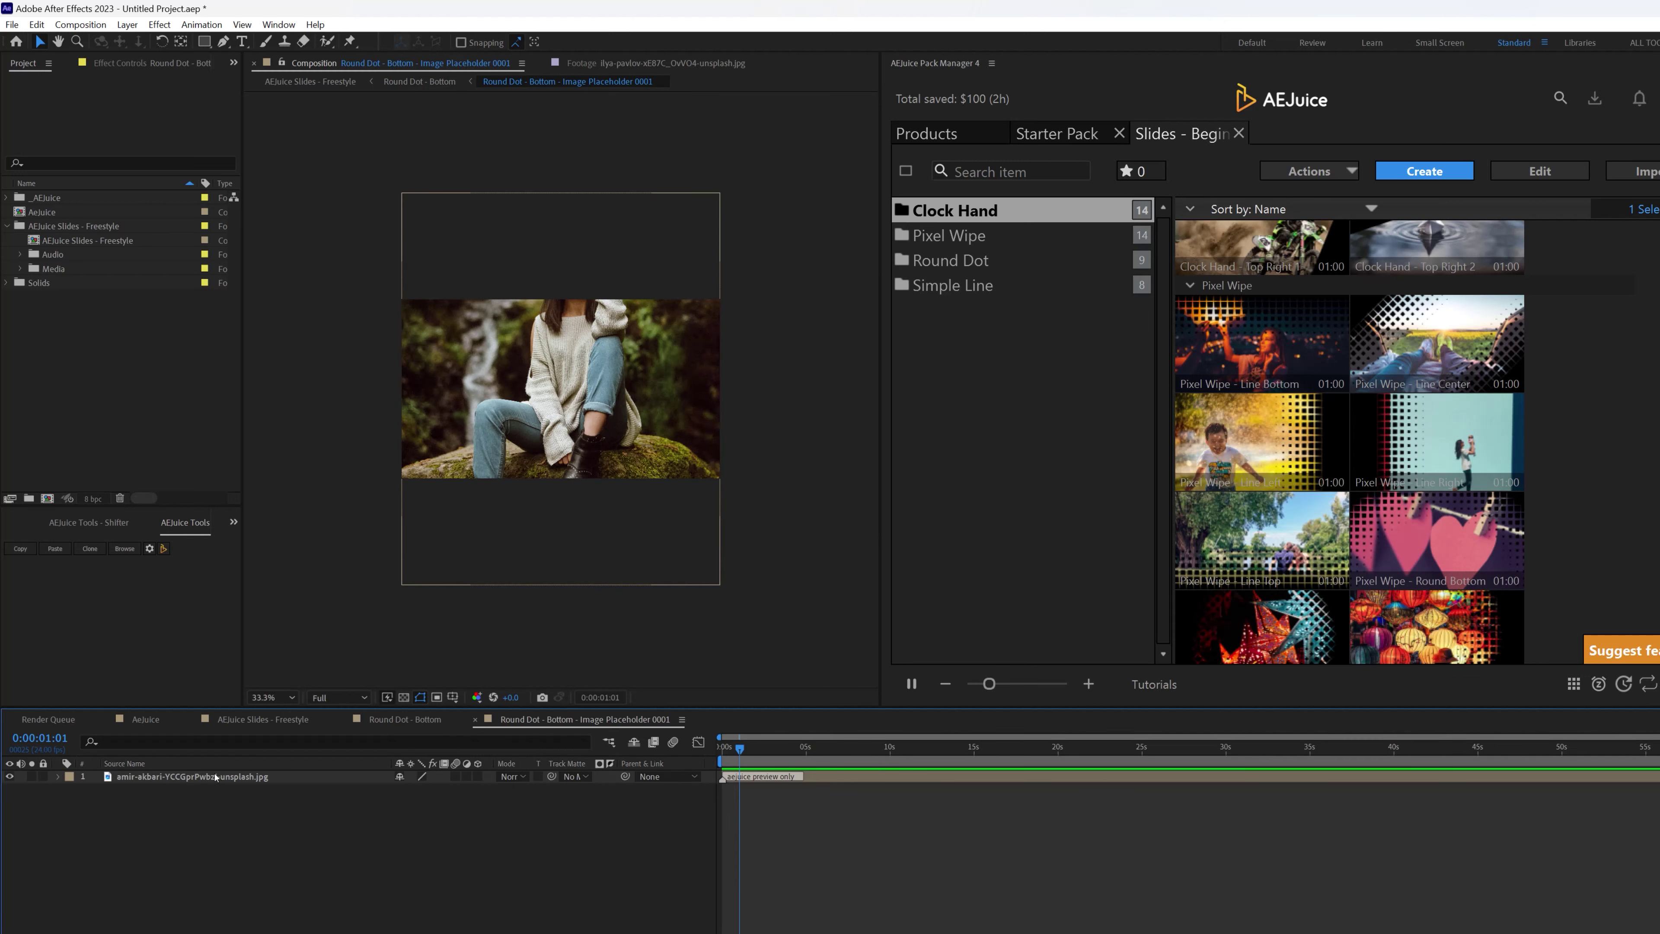
{"action": "left_click_drag", "start_coordinate": [624, 438], "coordinate": [574, 609]}
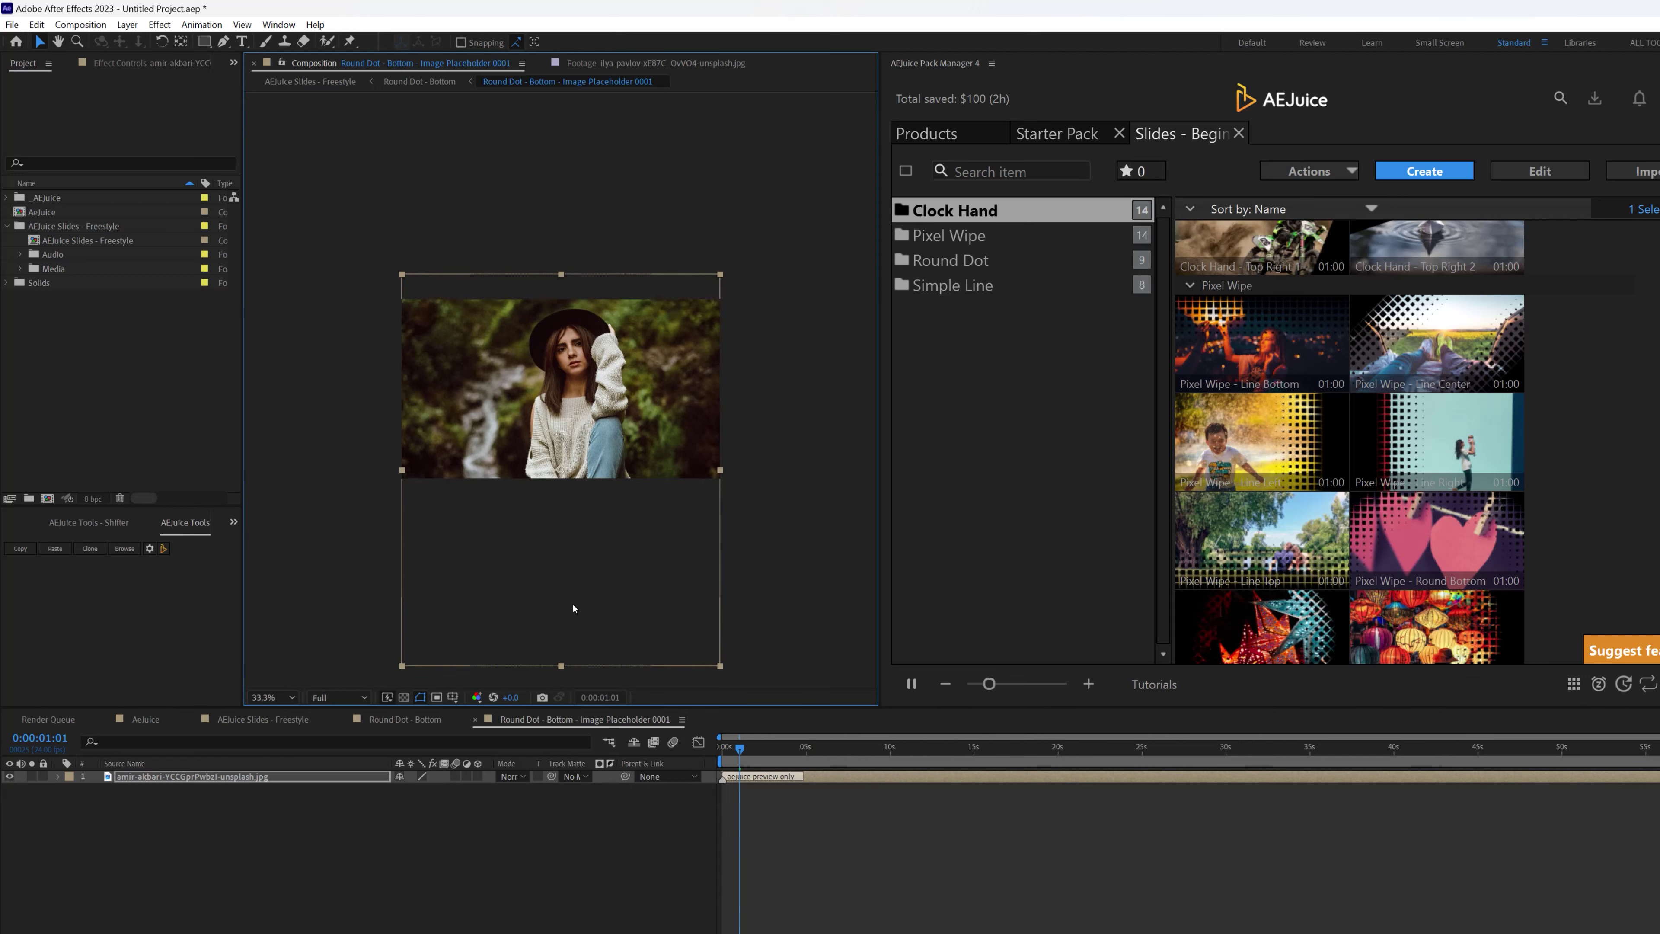
{"action": "left_click", "coordinate": [394, 830]}
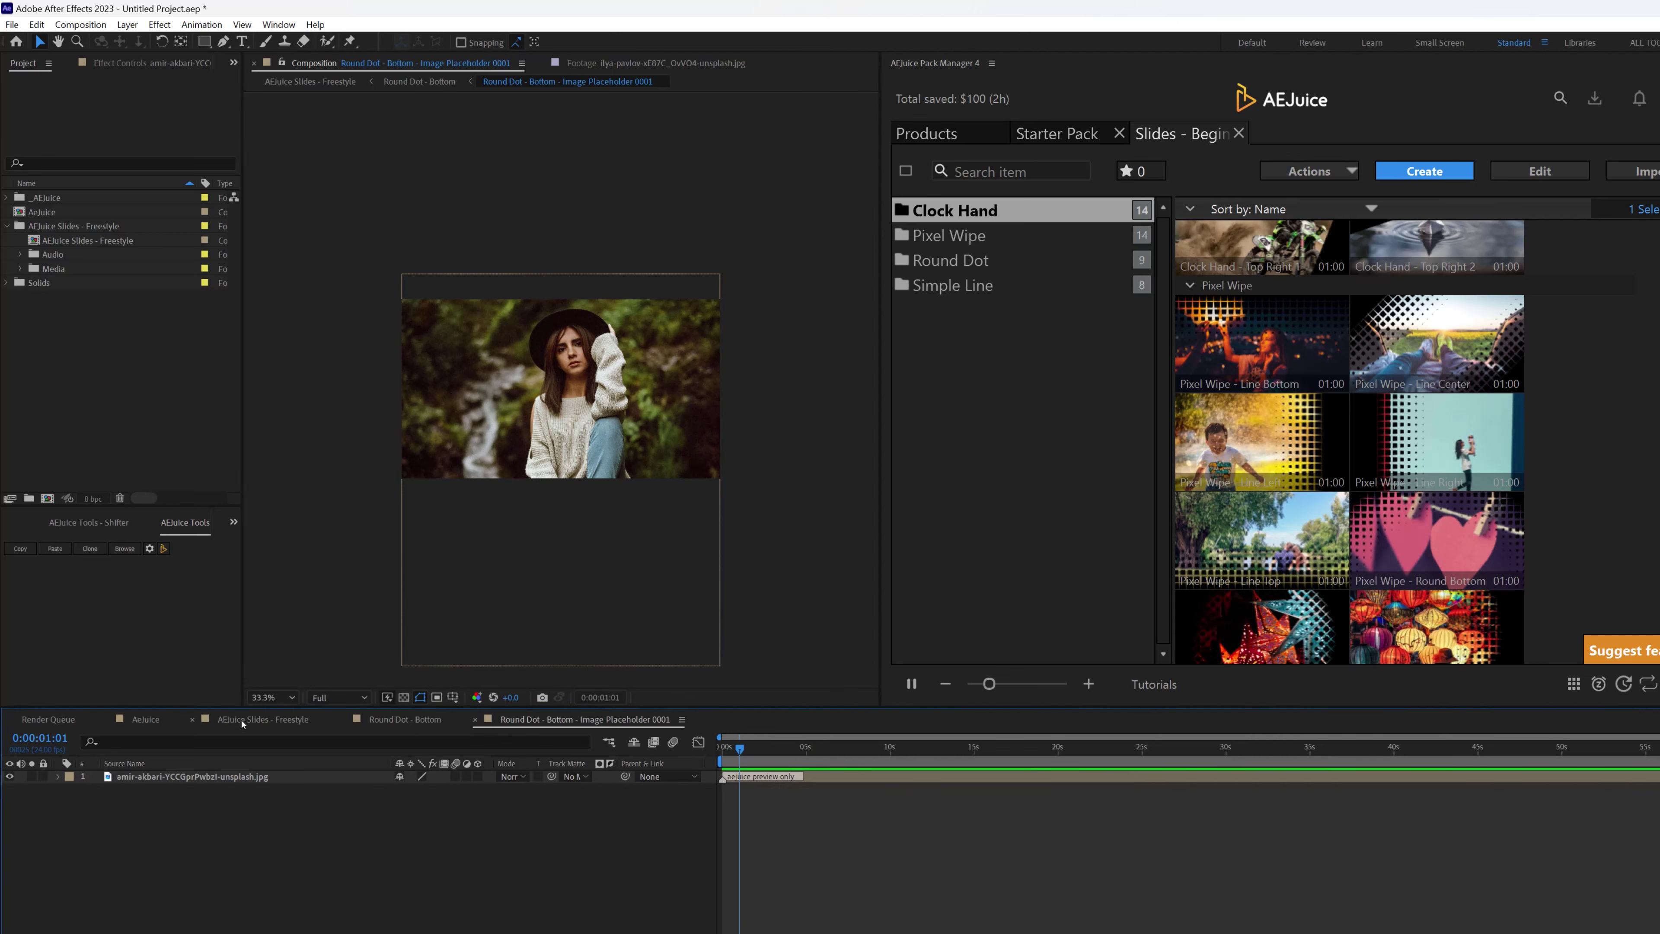
{"action": "left_click", "coordinate": [241, 719]}
Step: At 0:00:09:08, lower the photo inside the Round Dot - Center image placeholder to frame the man's face, and return to the Freestyle composition
{"action": "left_click_drag", "start_coordinate": [548, 752], "coordinate": [1146, 754]}
{"action": "left_click", "coordinate": [1143, 815]}
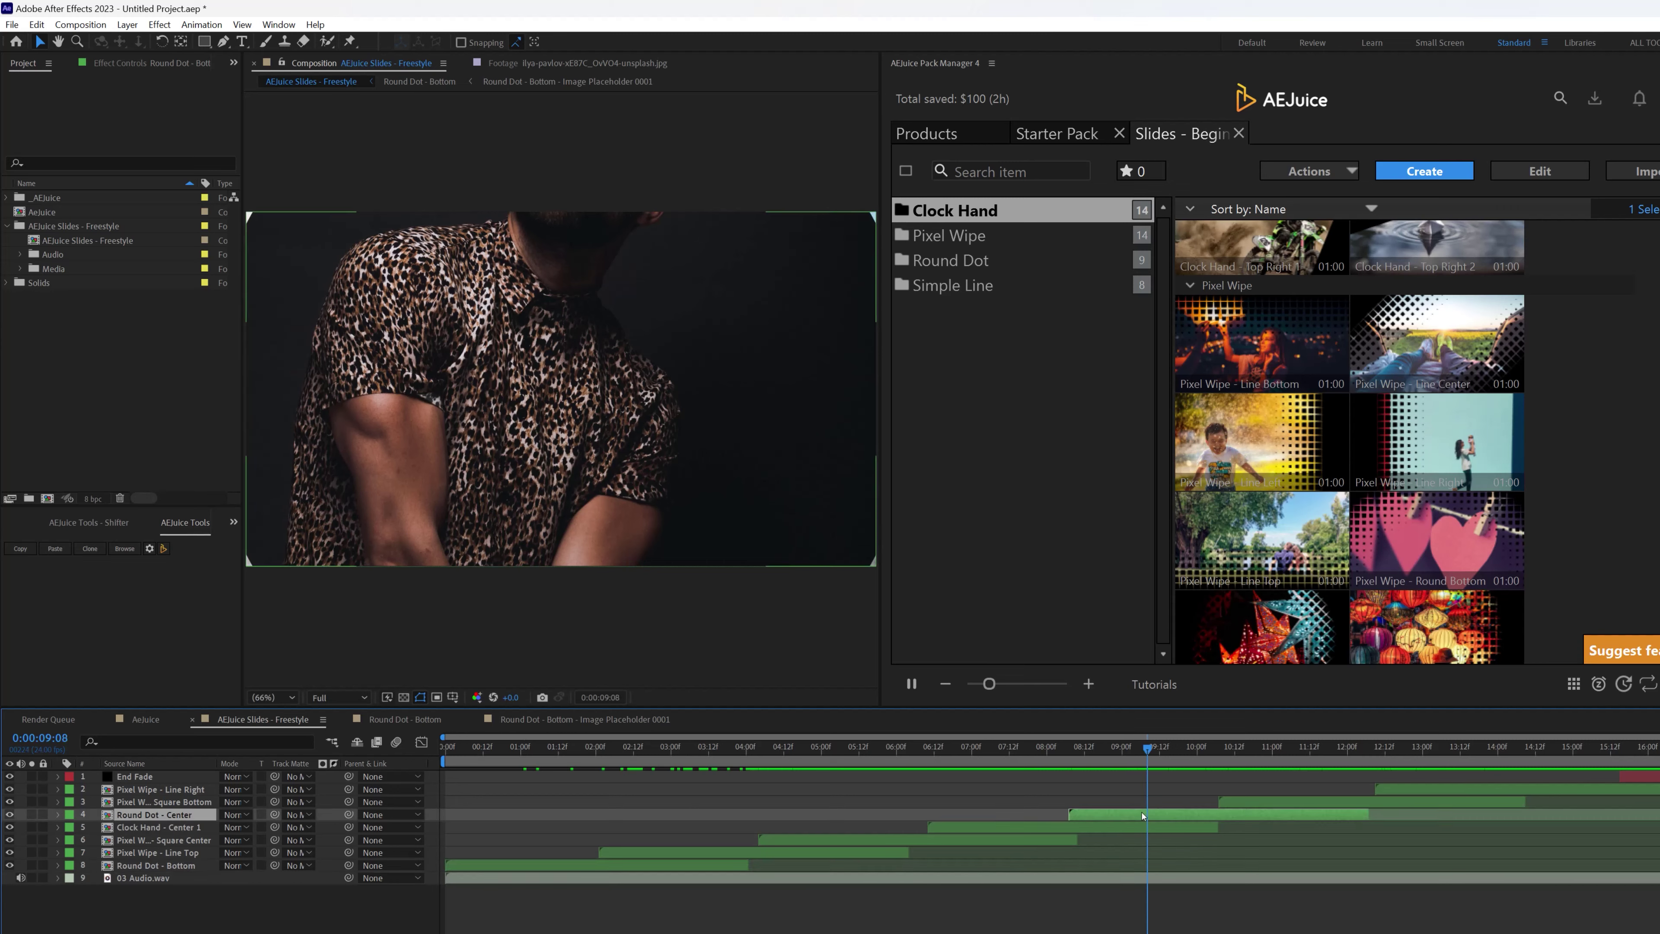
{"action": "double_click", "coordinate": [1143, 816]}
{"action": "double_click", "coordinate": [568, 389]}
{"action": "left_click_drag", "start_coordinate": [623, 626], "coordinate": [623, 643]}
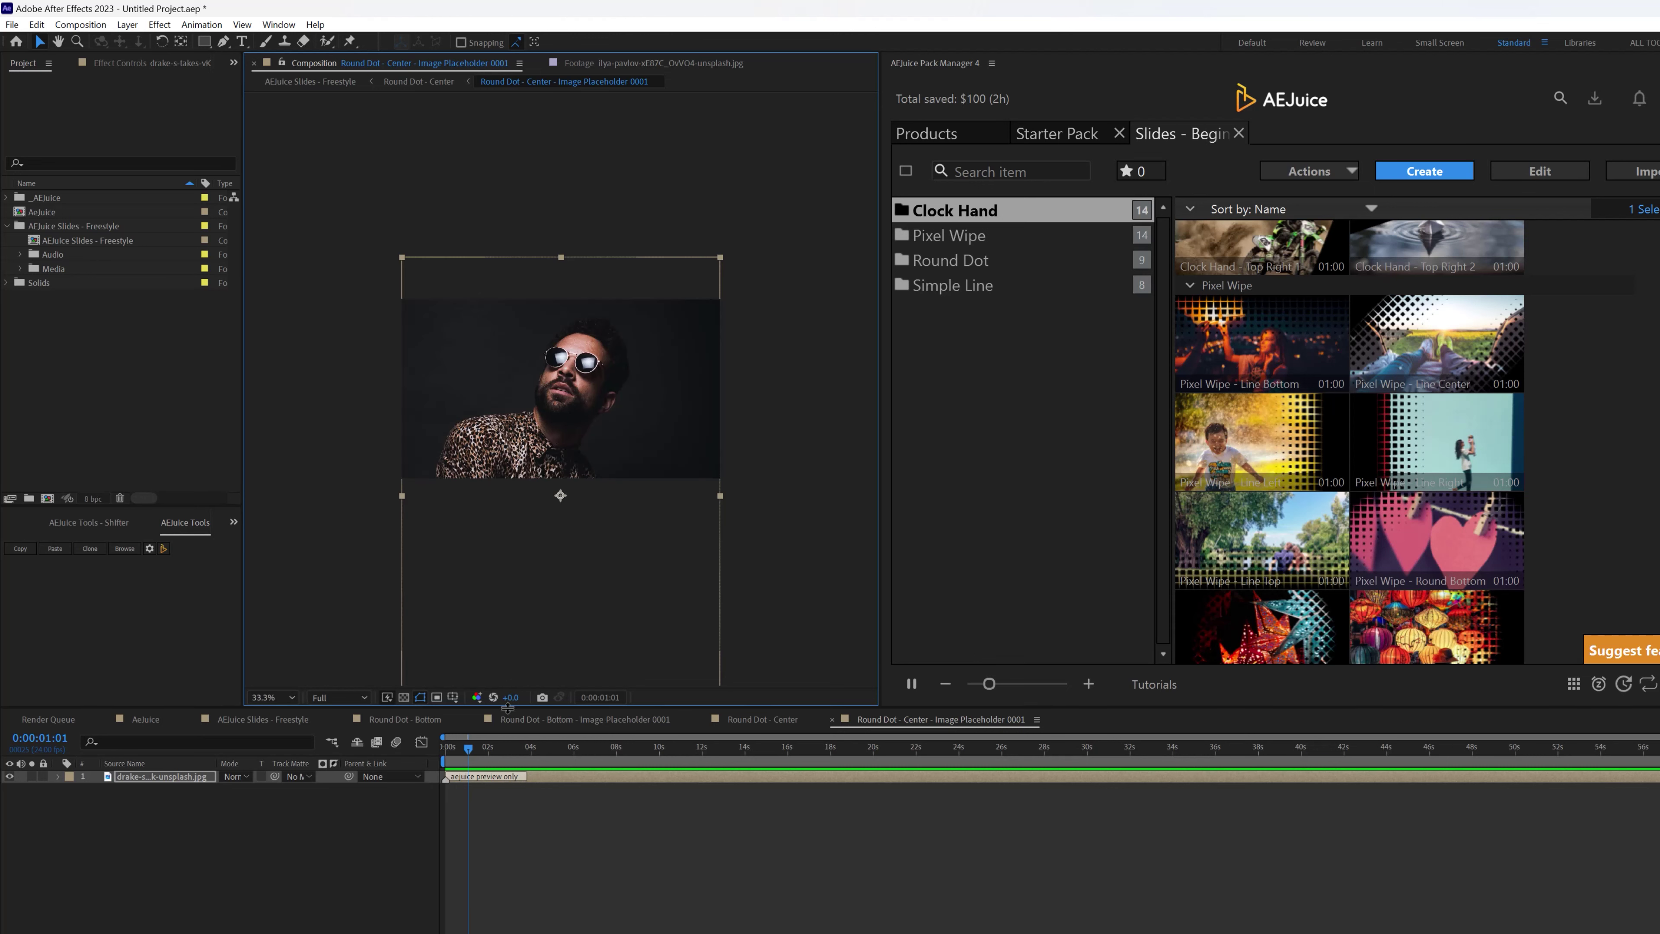
{"action": "key", "text": "shift"}
{"action": "left_click", "coordinate": [446, 670]}
{"action": "key", "text": "shift+Escape"}
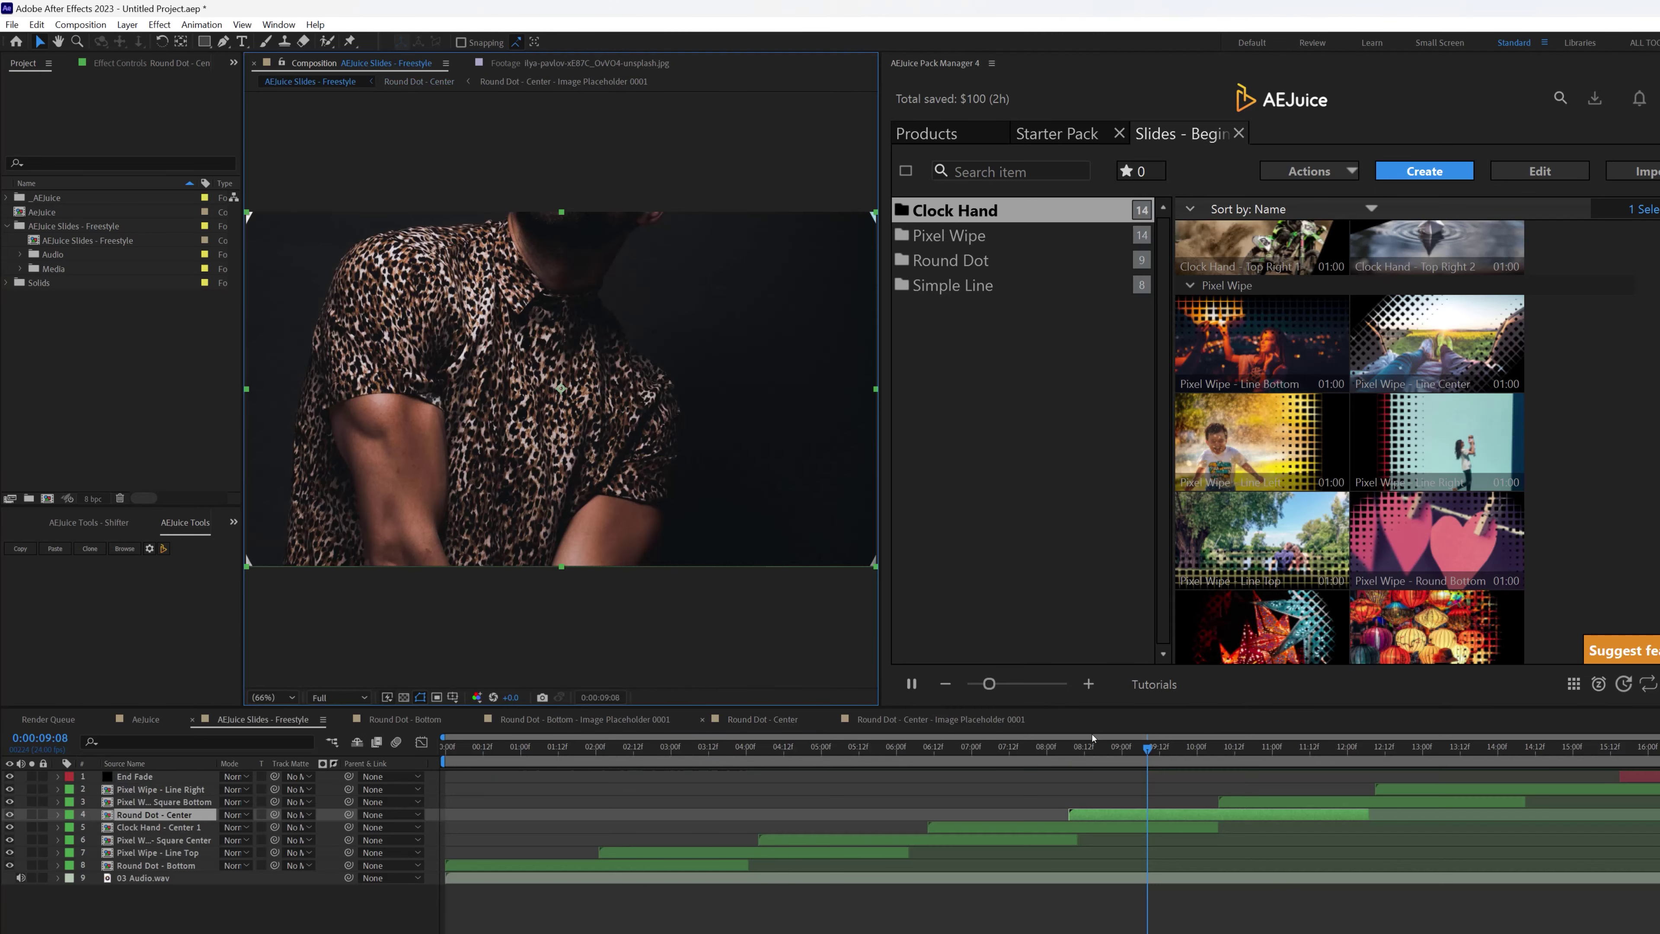
Step: At 0:00:11:11, lower the photo inside the Pixel Wipe - Square Bottom image placeholder to frame the whole head, and return to the Freestyle composition
{"action": "left_click", "coordinate": [1253, 739]}
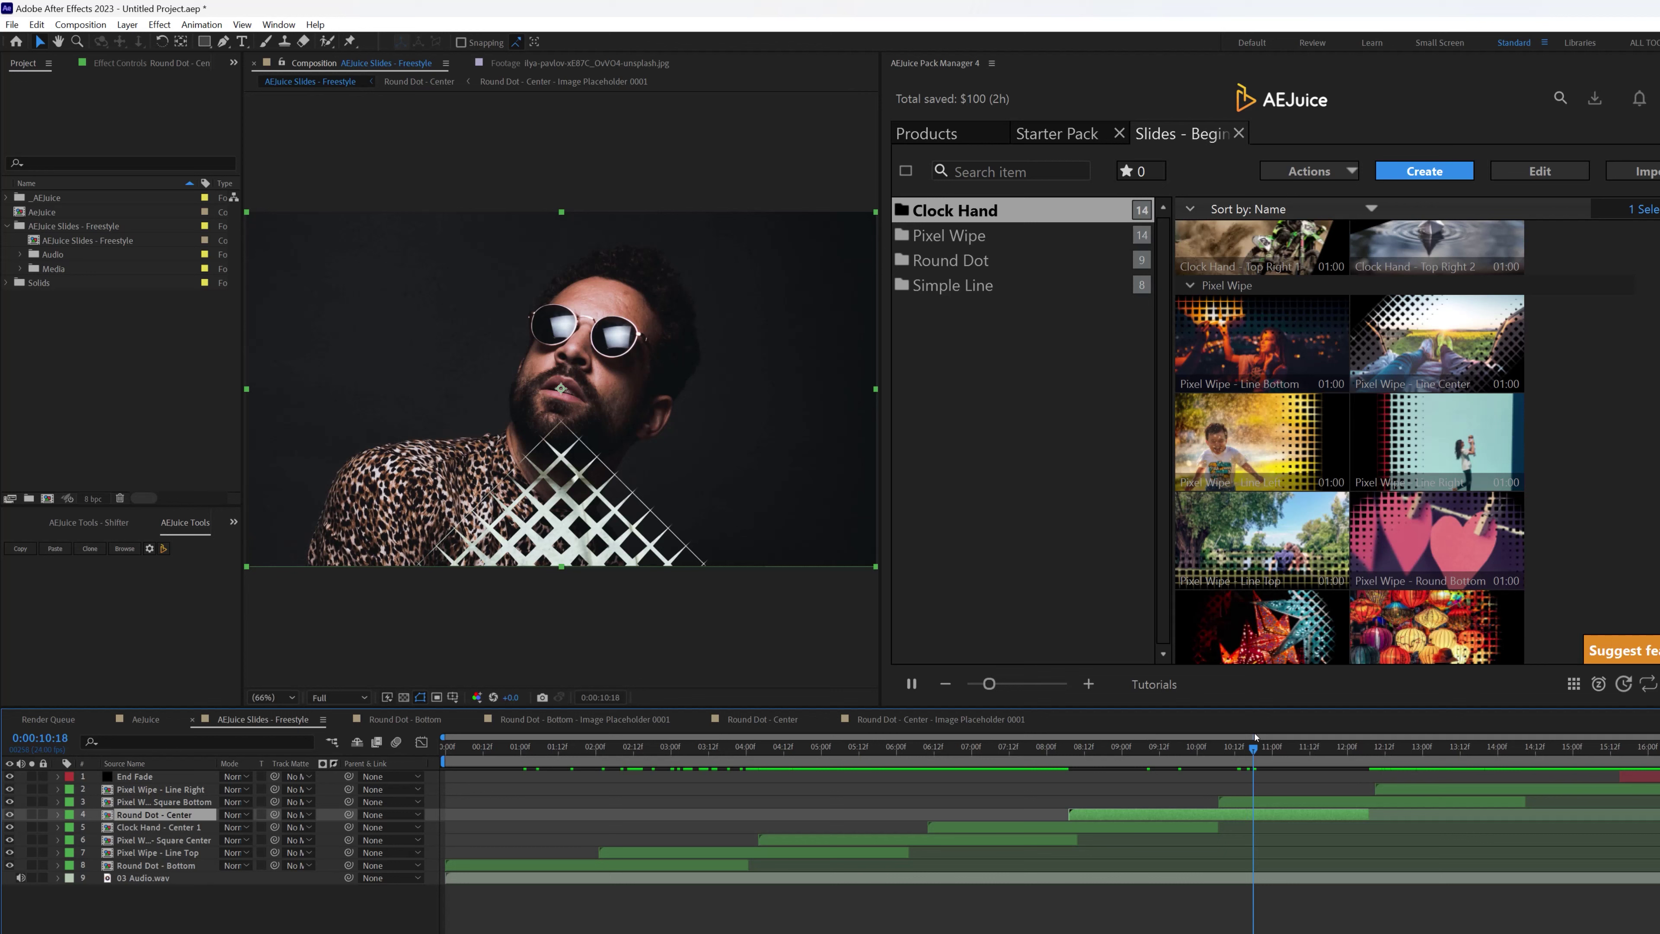
{"action": "left_click_drag", "start_coordinate": [1254, 737], "coordinate": [1305, 727]}
{"action": "left_click", "coordinate": [1275, 800]}
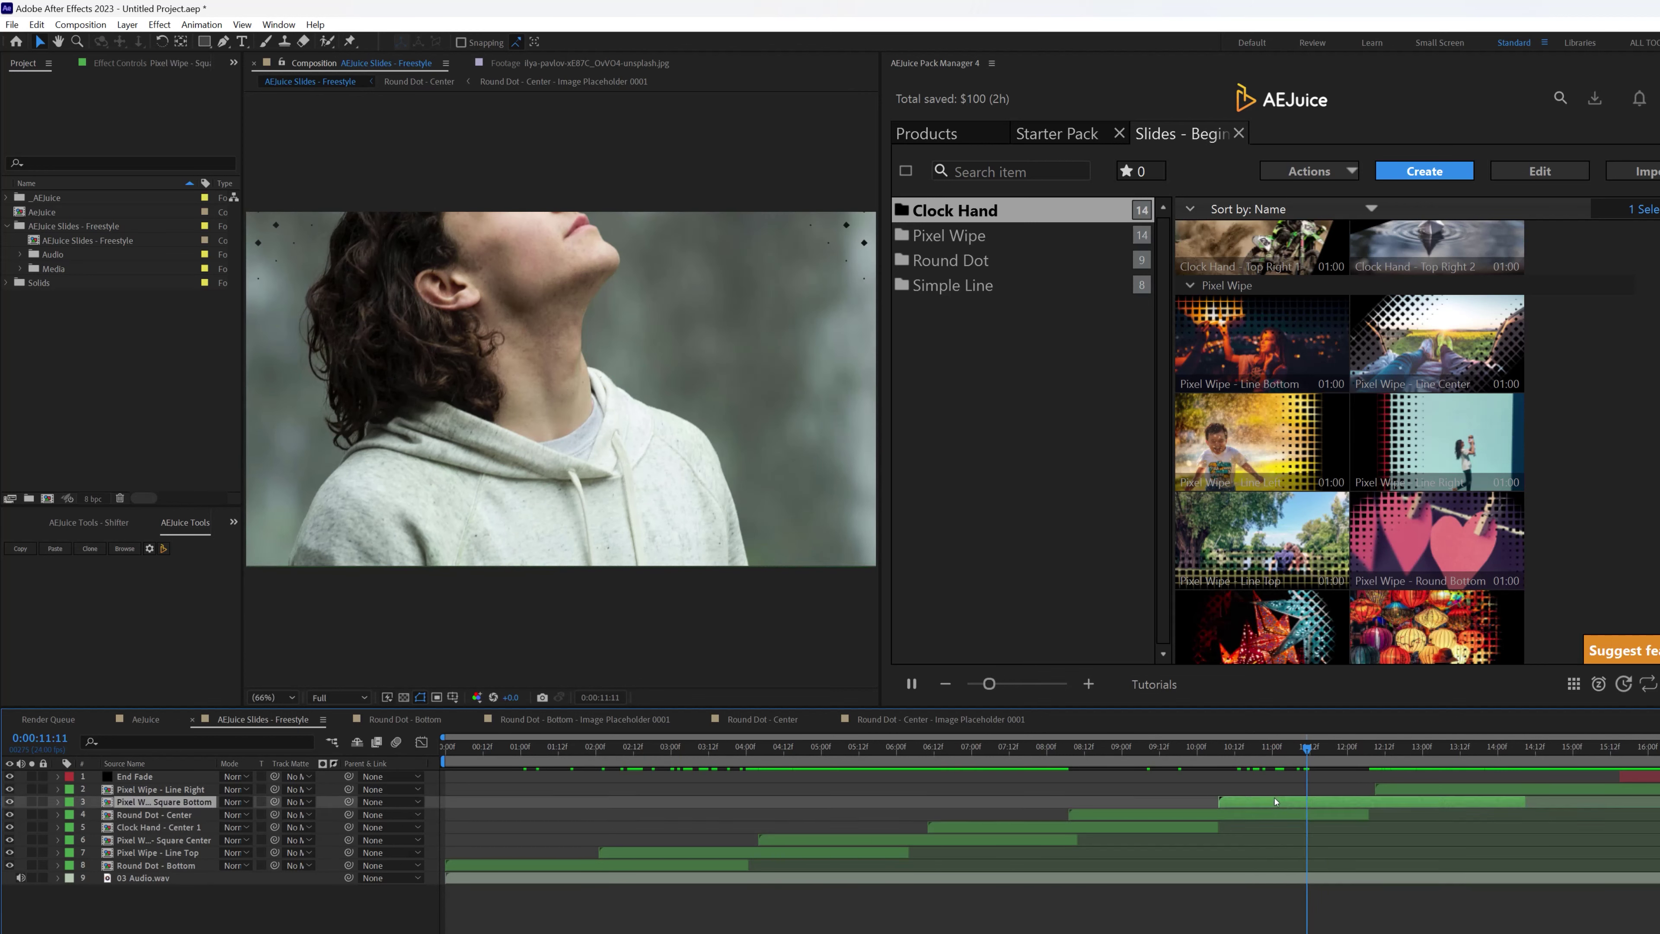
{"action": "double_click", "coordinate": [1274, 803]}
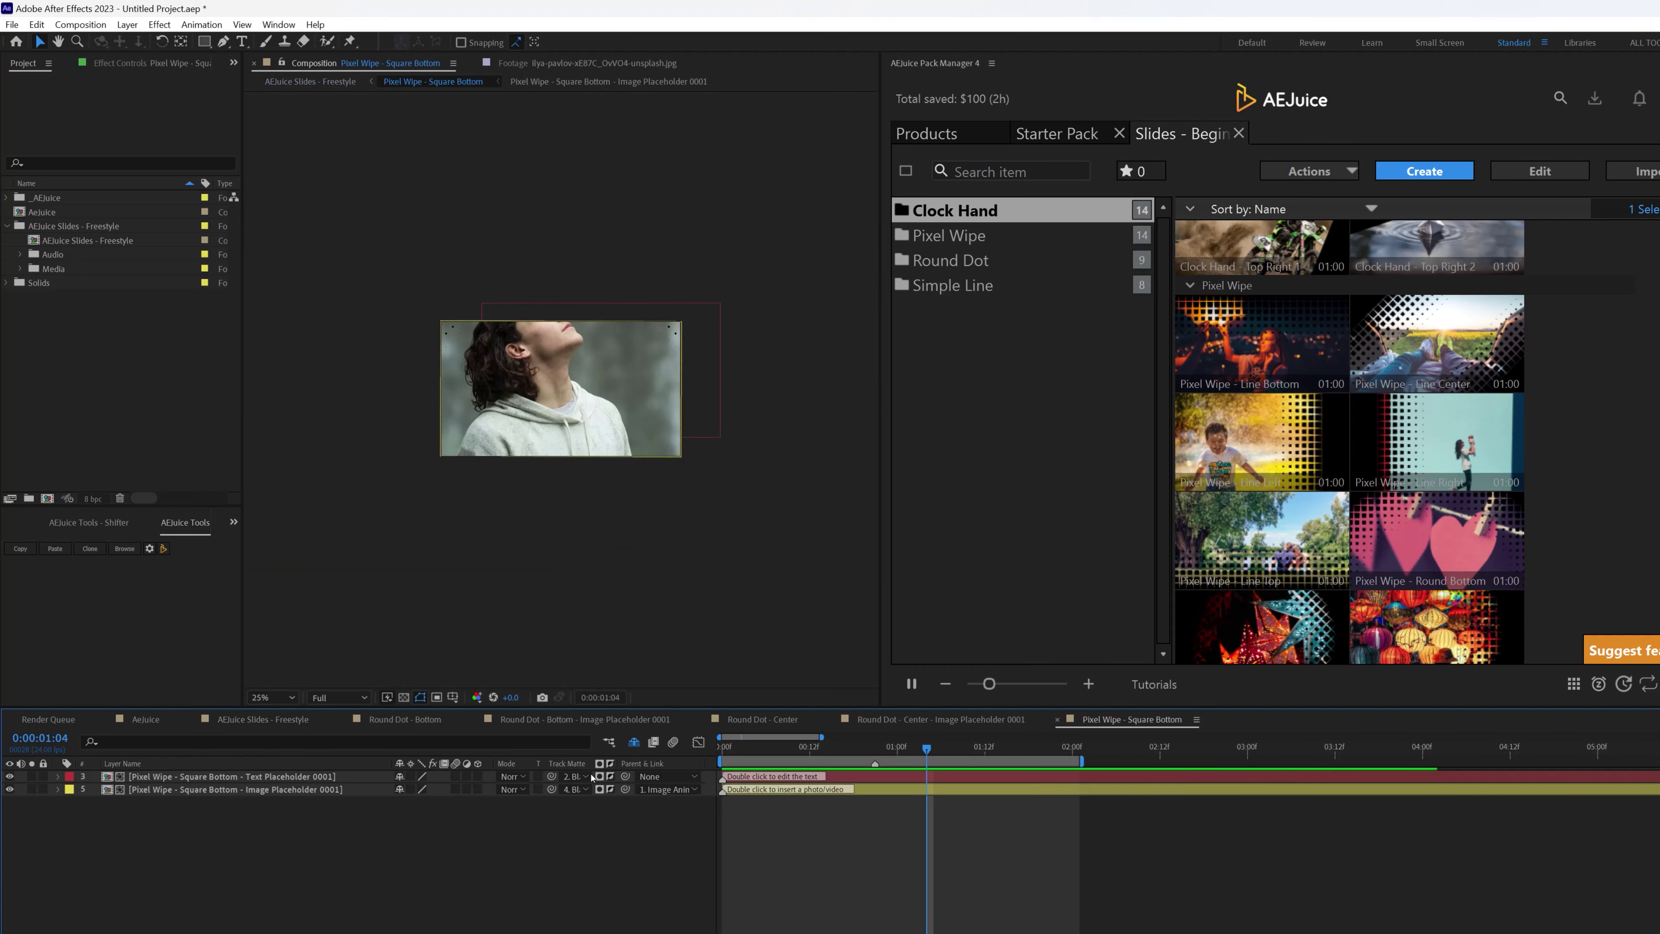
{"action": "double_click", "coordinate": [758, 789]}
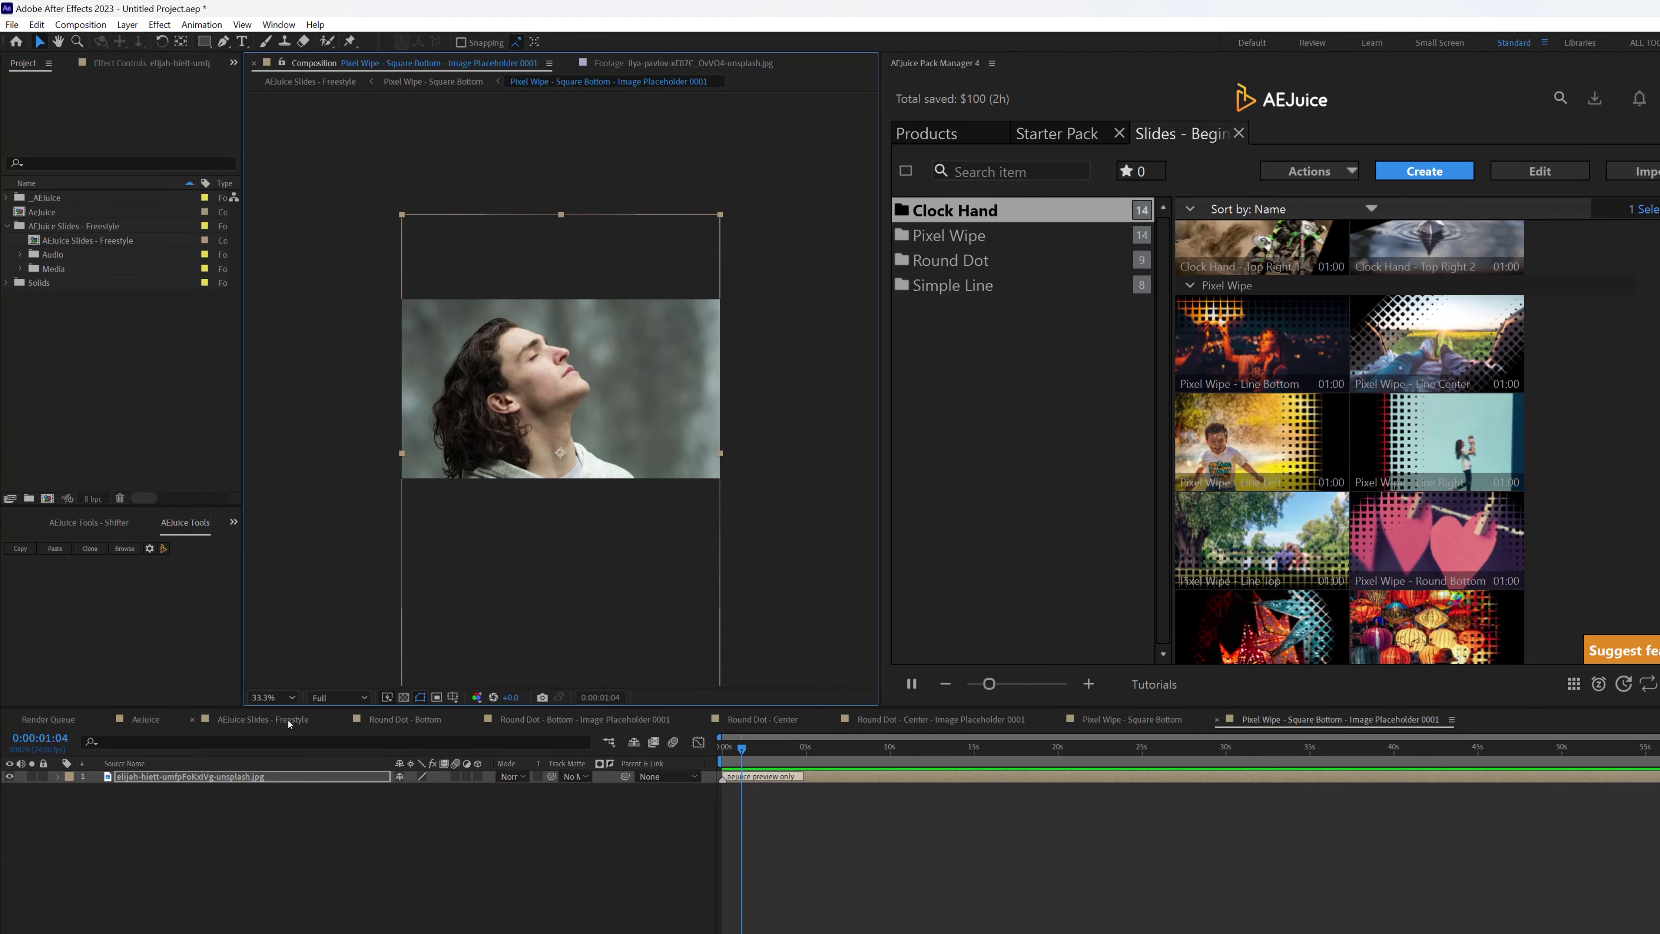
{"action": "left_click", "coordinate": [263, 719]}
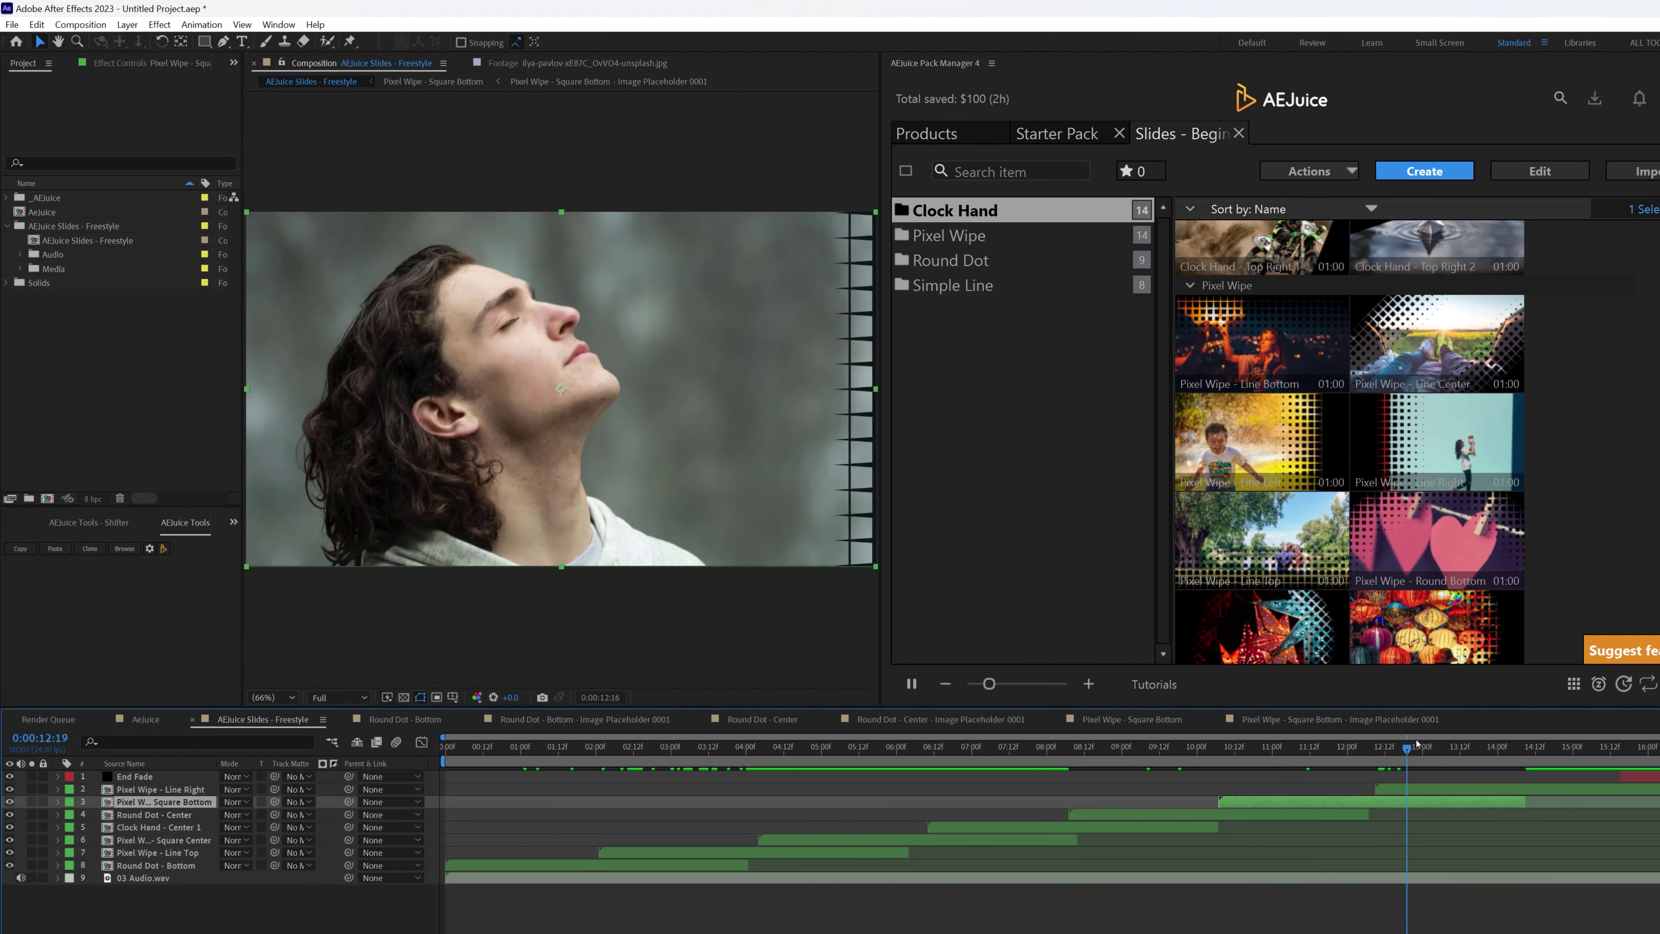
Step: Play the Freestyle slideshow from the start and scrub through it to check the reframed photos
{"action": "key", "text": "space"}
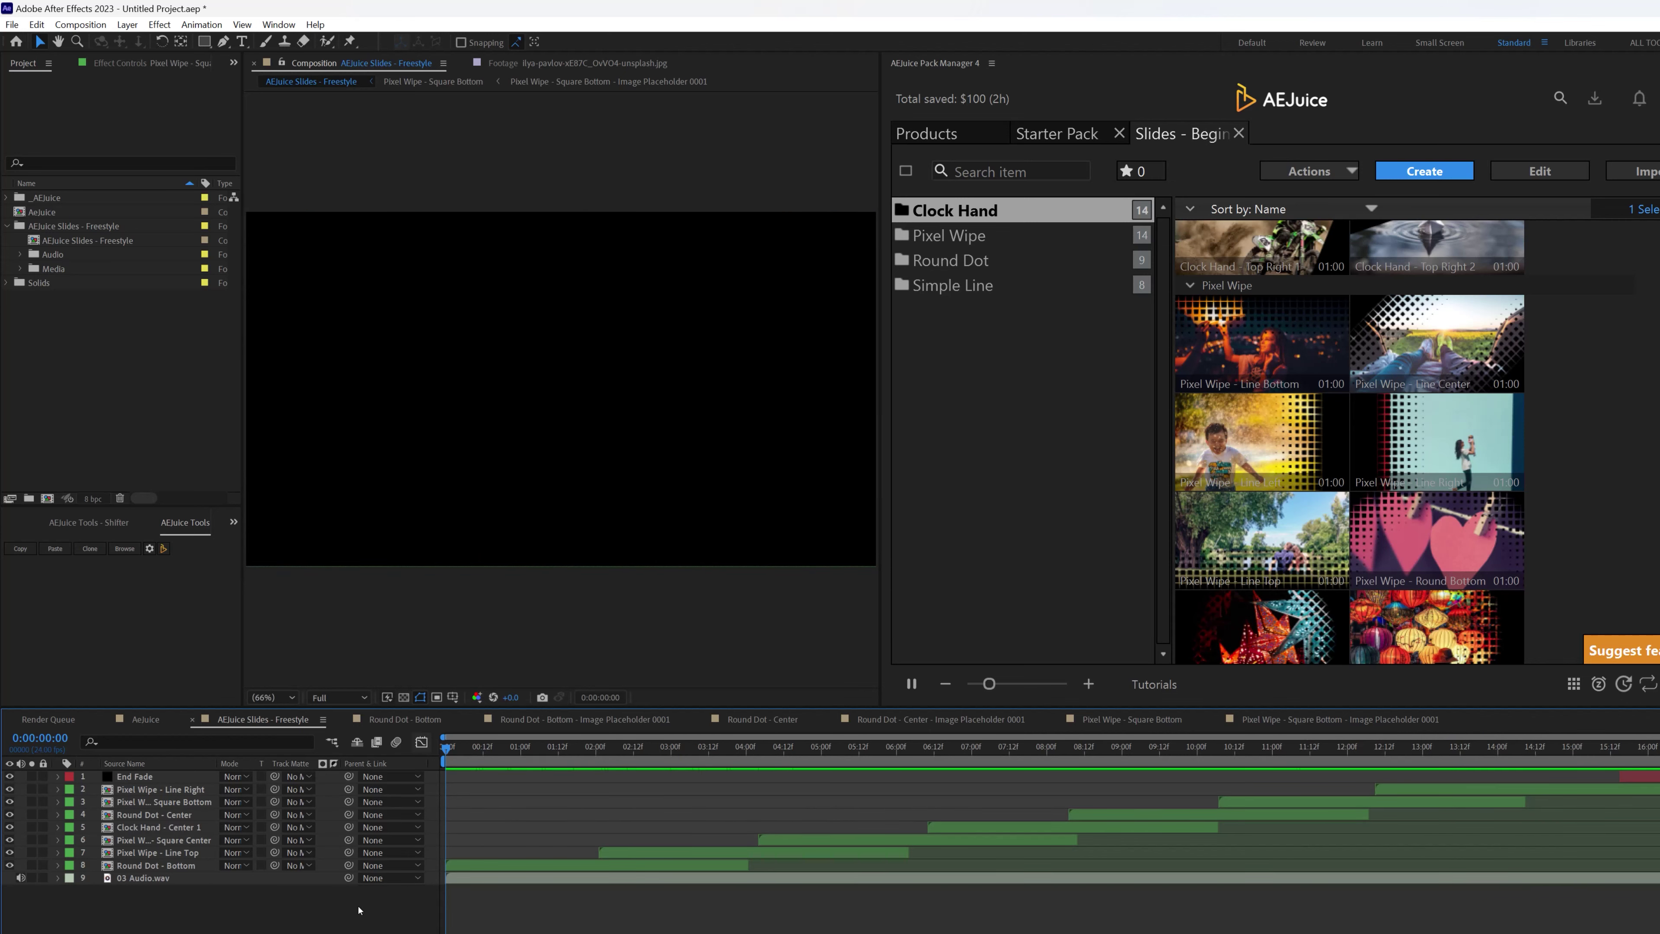
{"action": "key", "text": "space"}
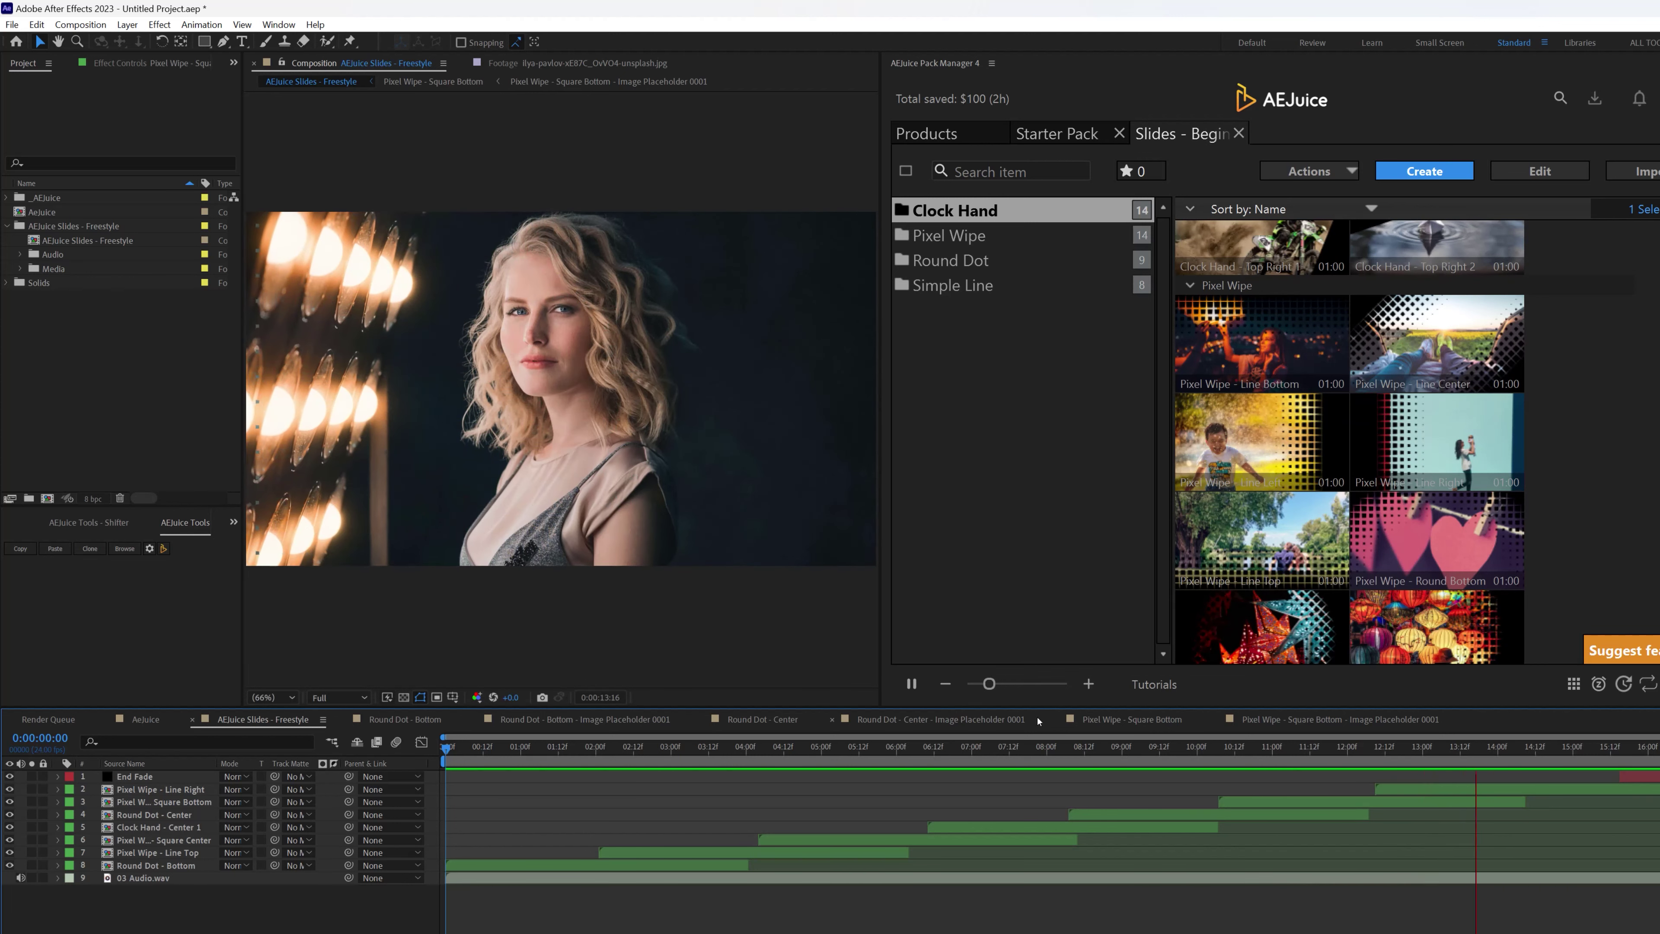
{"action": "left_click", "coordinate": [709, 747]}
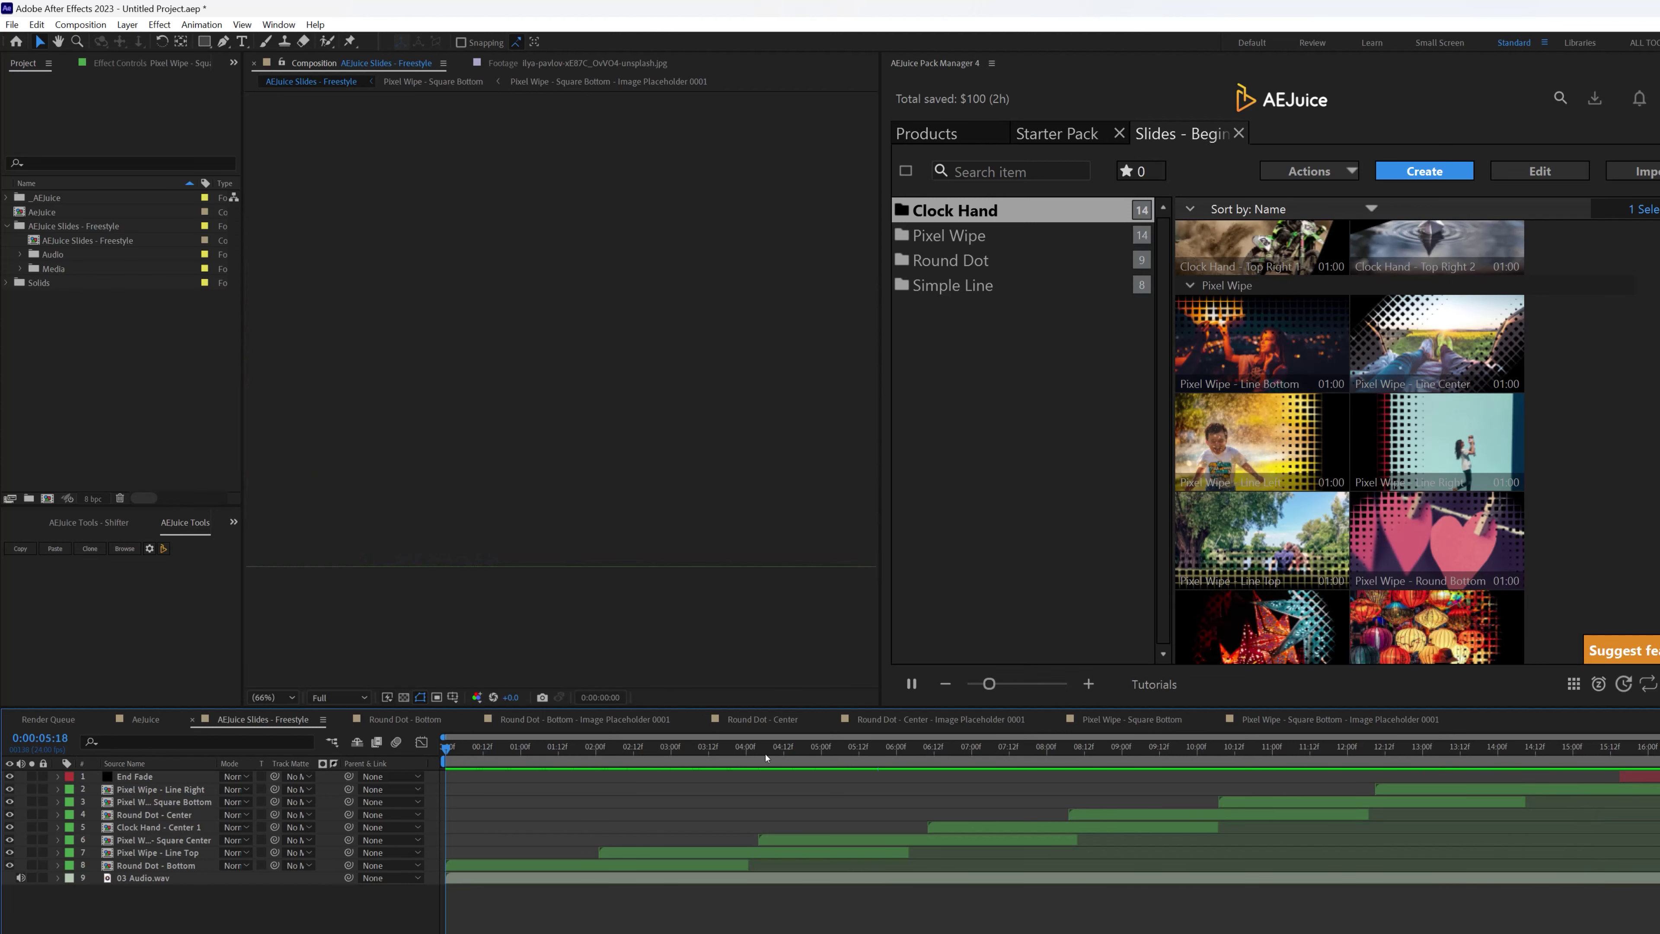
{"action": "left_click_drag", "start_coordinate": [709, 747], "coordinate": [1346, 748]}
{"action": "key", "text": "space"}
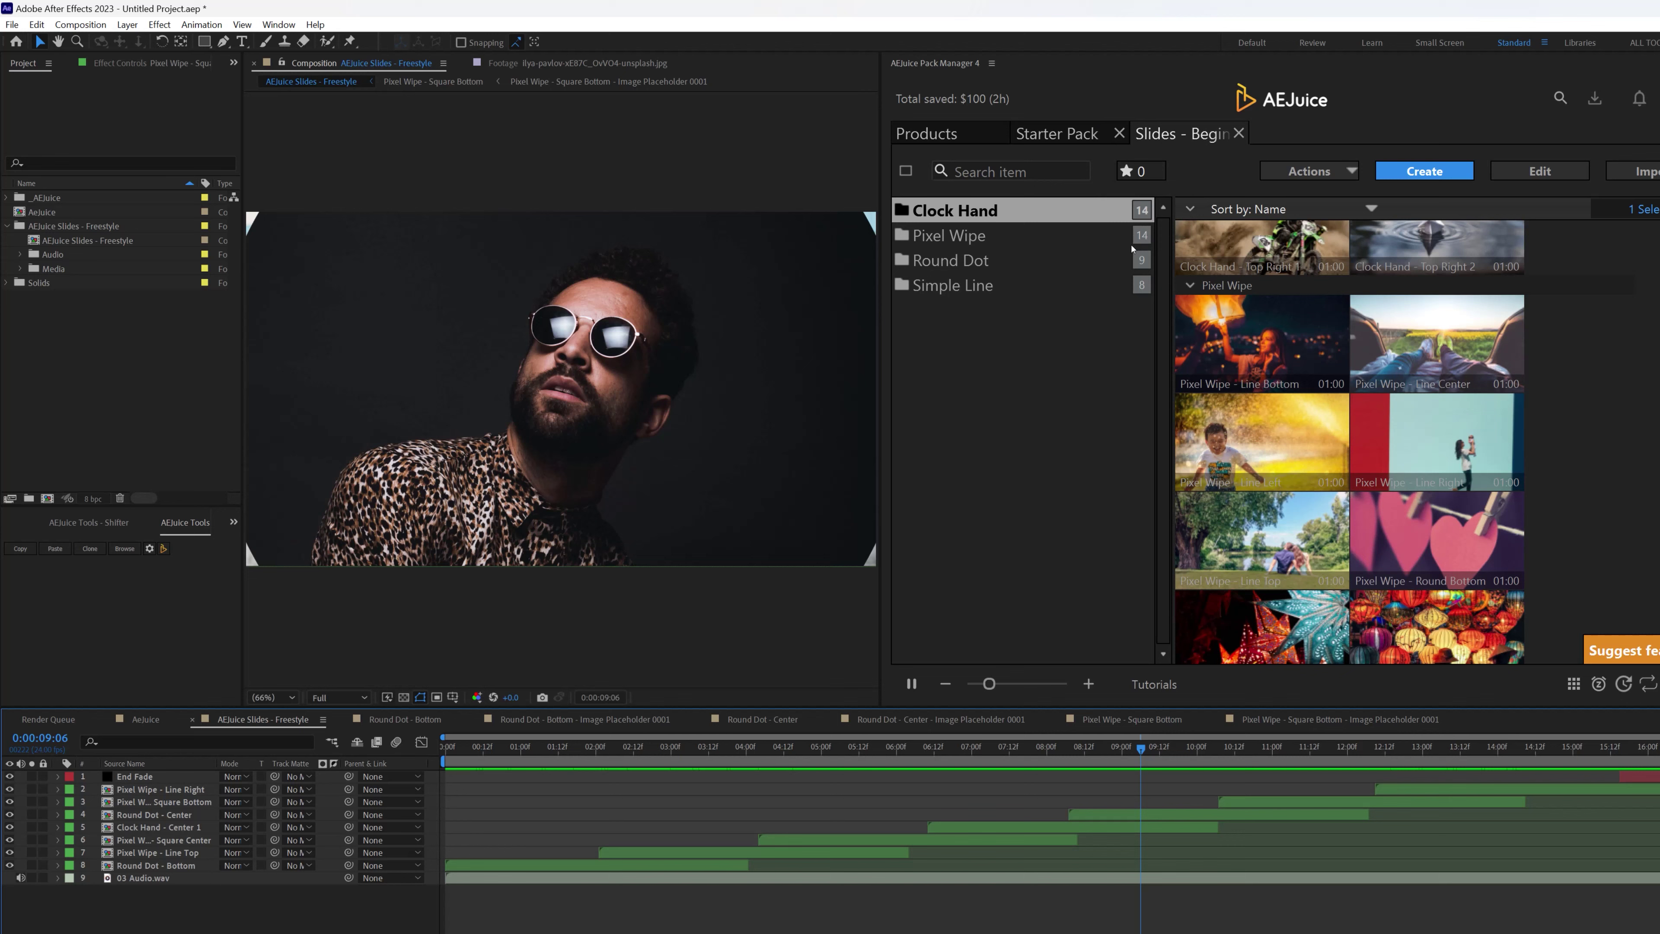
Step: Expand the purchased products in the Pack Manager, preview the Light Leaks pack and open it
{"action": "left_click", "coordinate": [951, 145]}
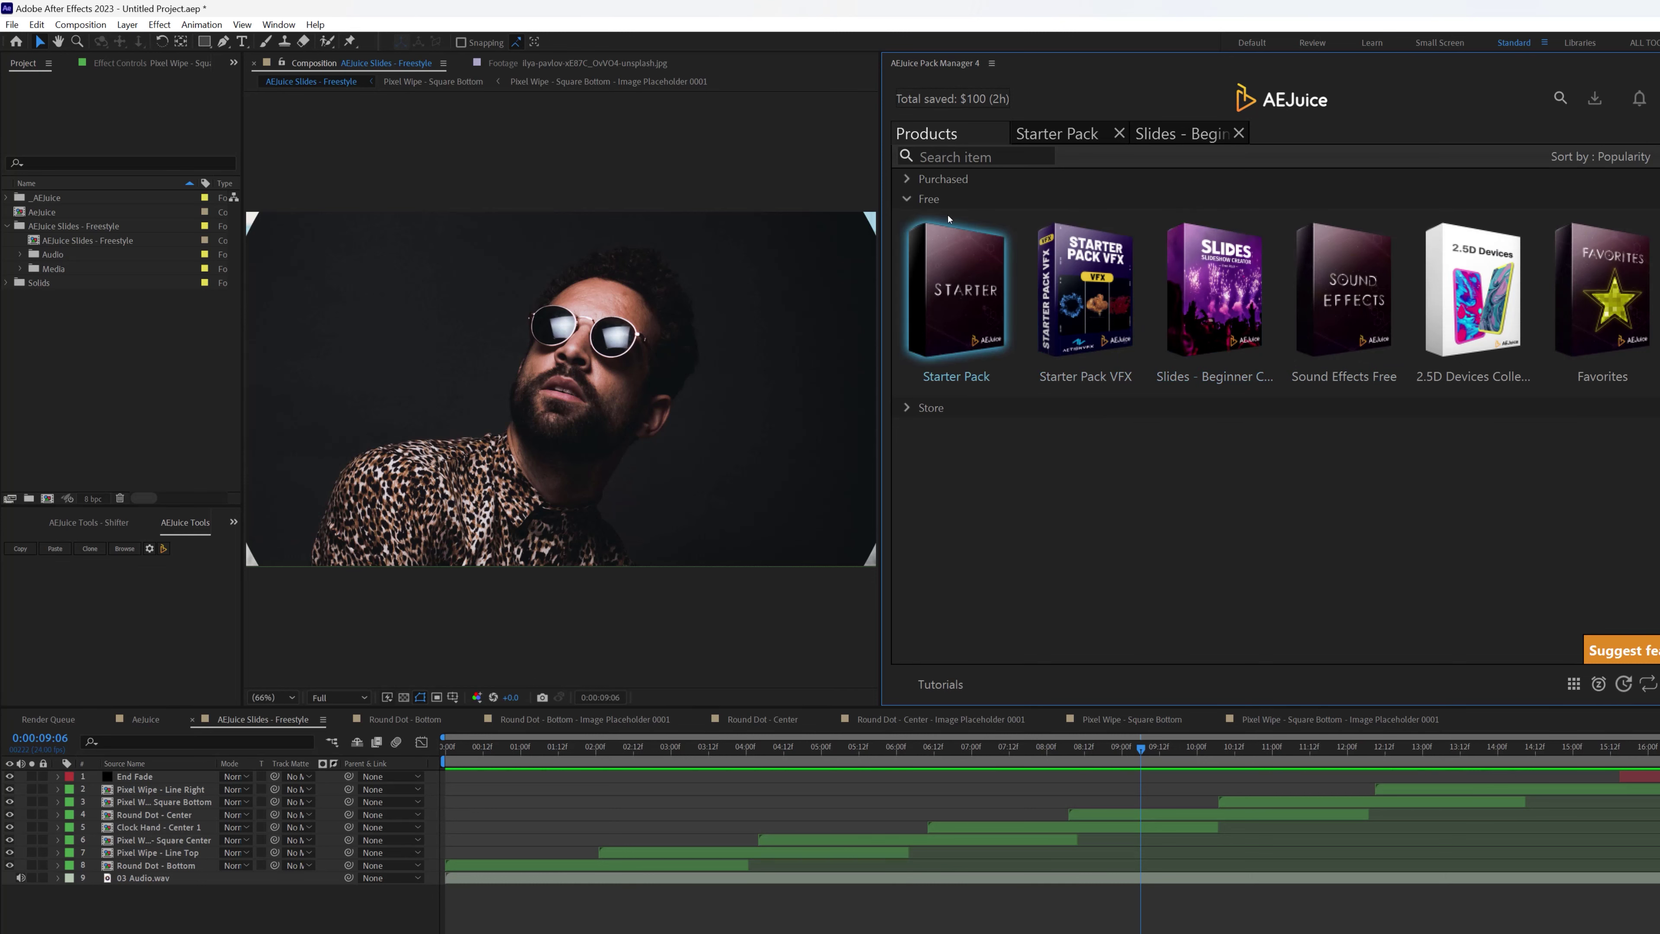
{"action": "left_click", "coordinate": [908, 182]}
{"action": "scroll", "coordinate": [1286, 342], "scroll_direction": "down", "scroll_amount": 3}
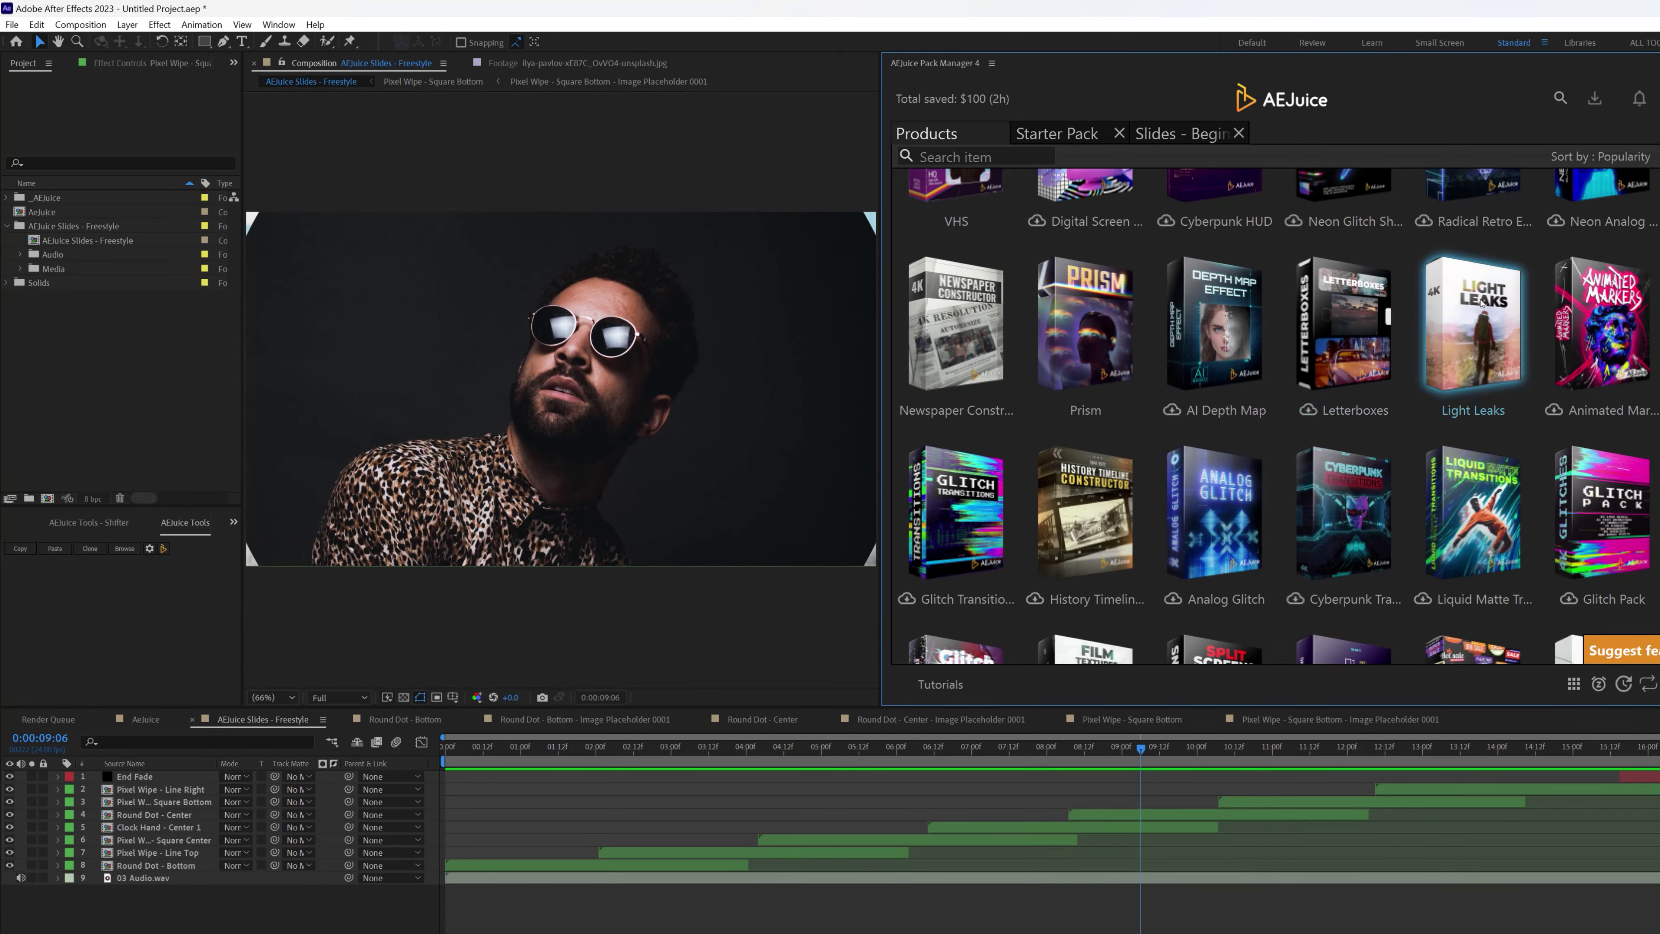
{"action": "mouse_move", "coordinate": [1473, 306]}
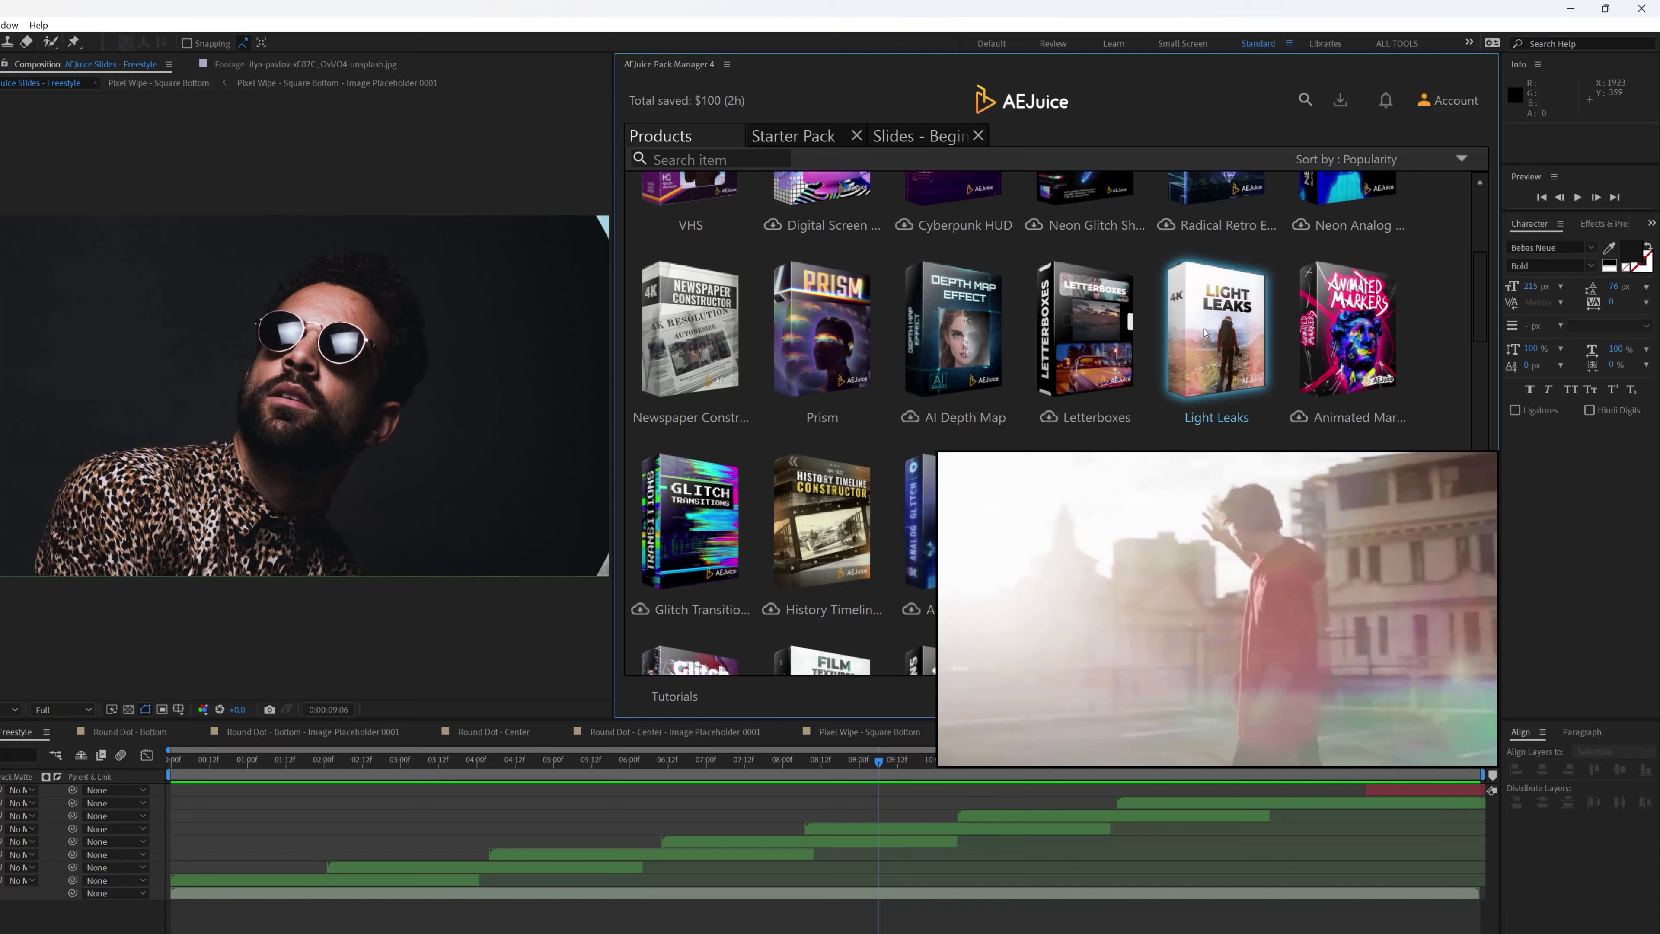
{"action": "mouse_move", "coordinate": [1216, 322]}
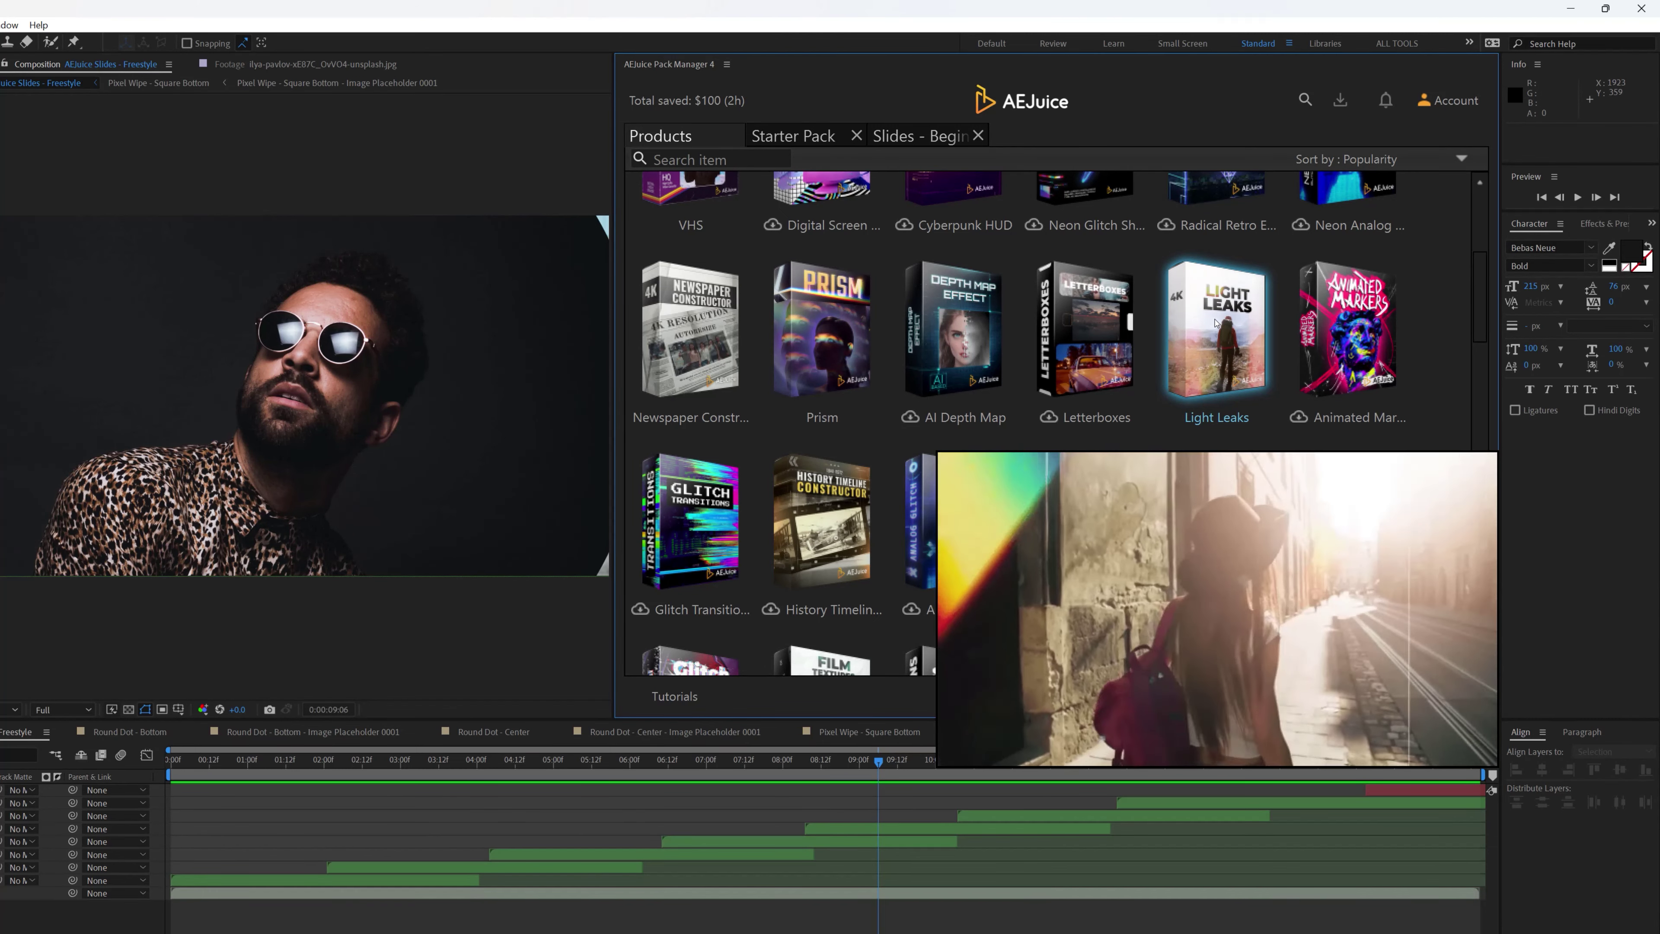
{"action": "left_click", "coordinate": [1215, 322]}
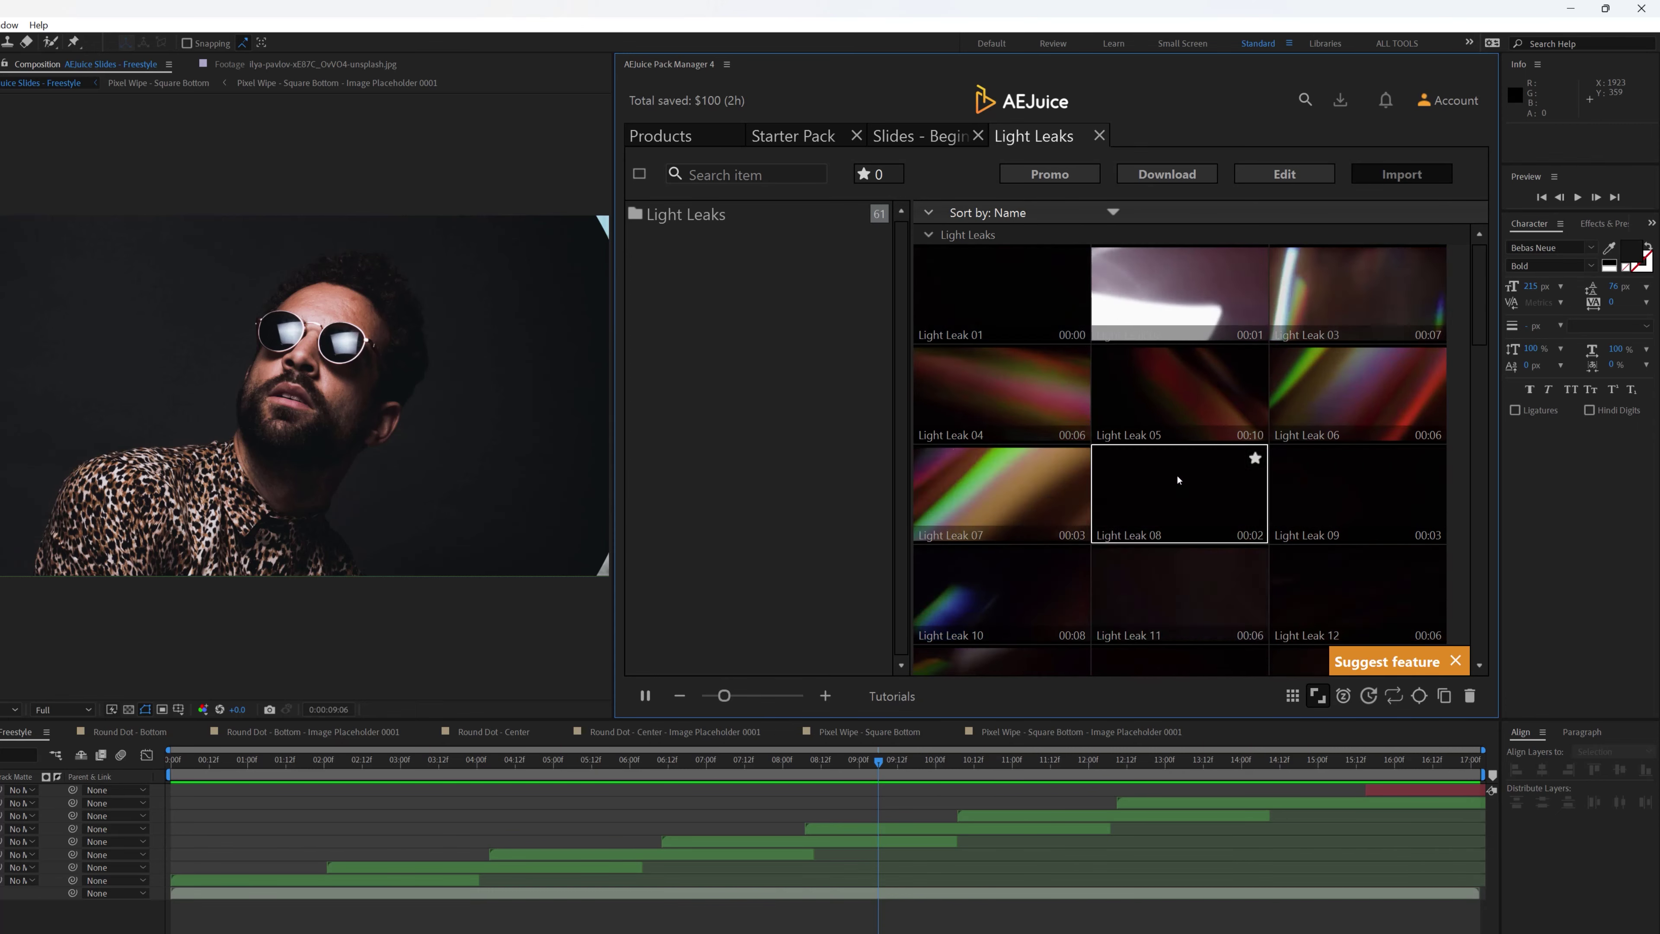
Step: Import Light Leak 48 from the Light Leaks pack into the Freestyle composition and move its layer to the composition start
{"action": "scroll", "coordinate": [1196, 471], "scroll_direction": "down", "scroll_amount": 2}
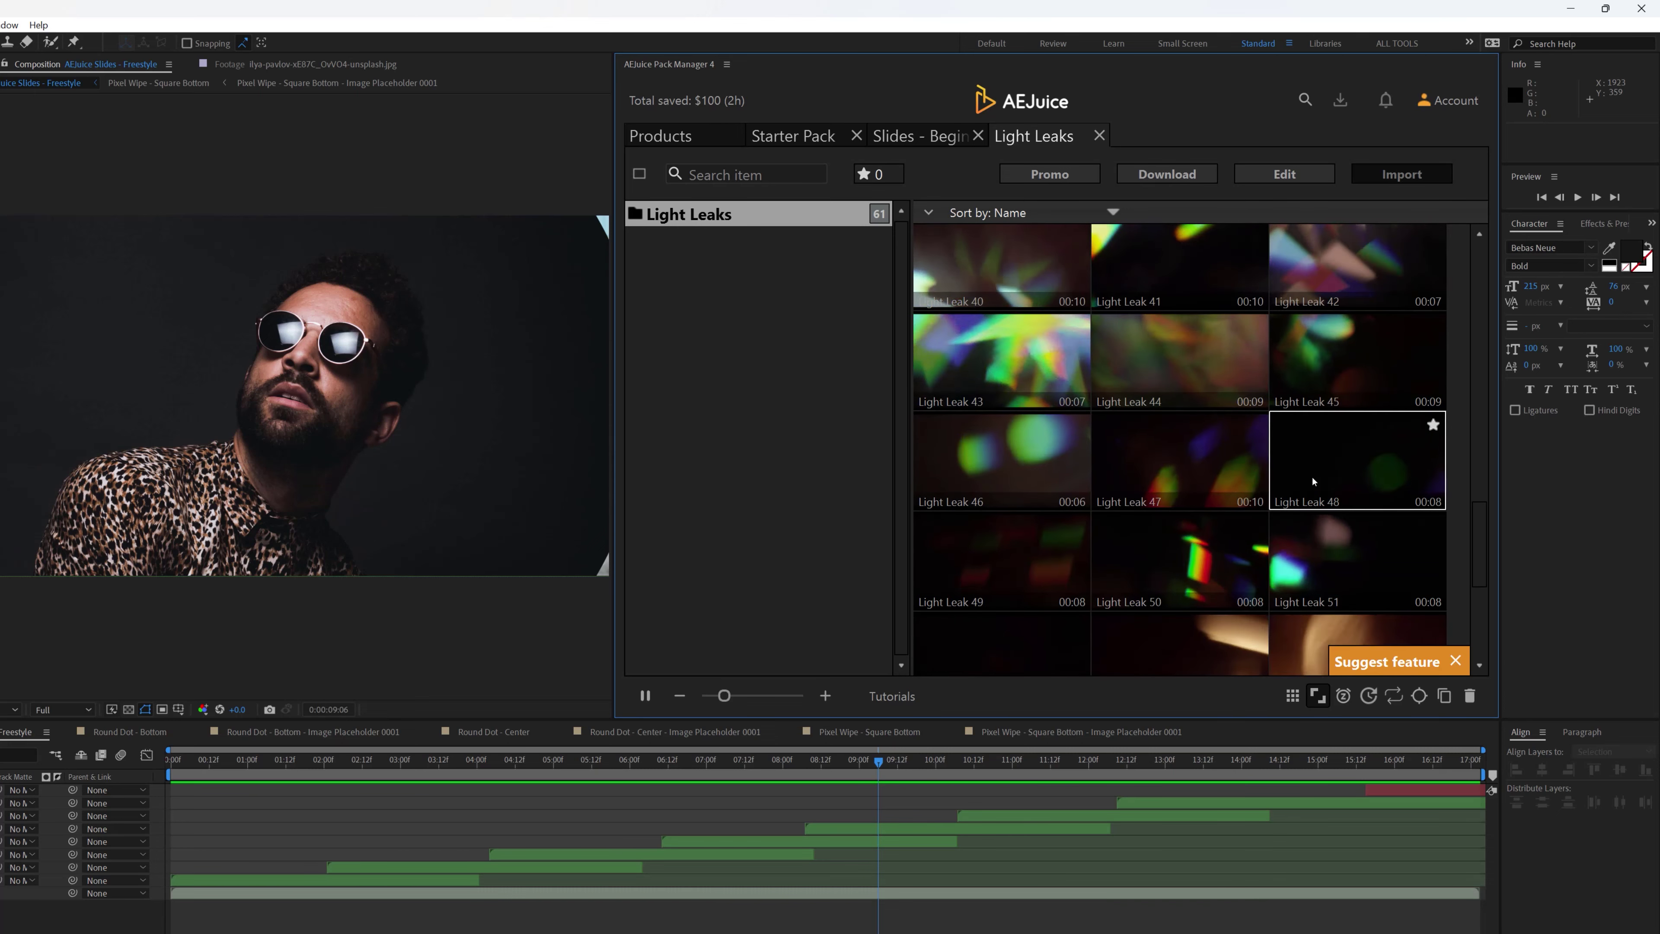
{"action": "left_click", "coordinate": [1341, 453]}
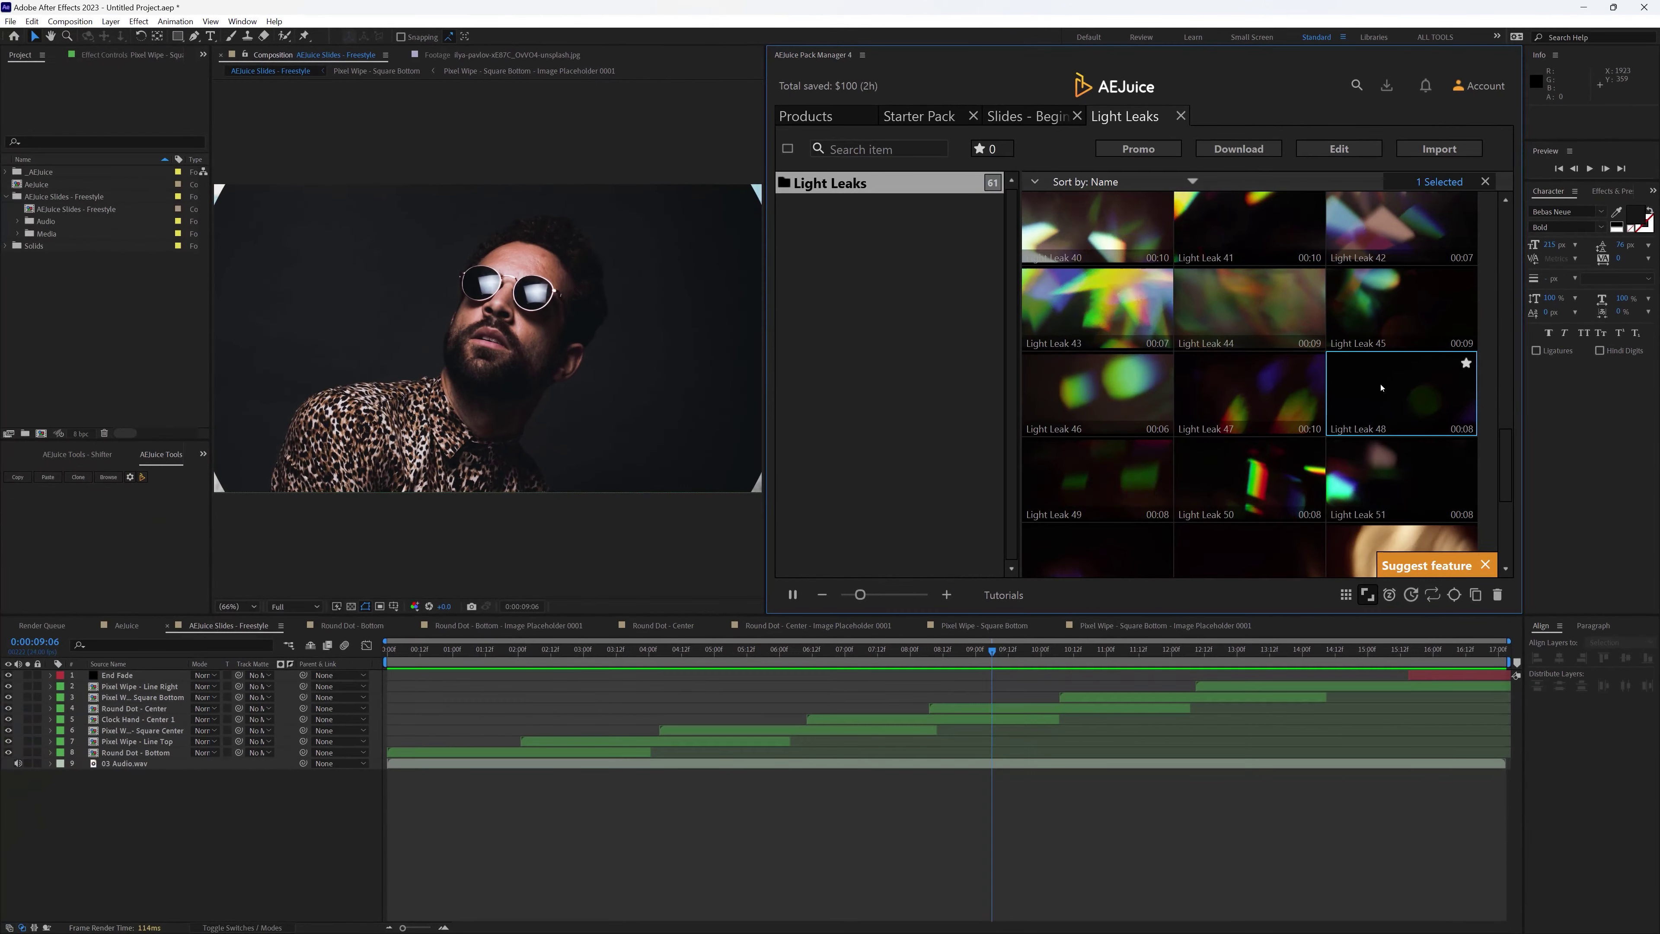
{"action": "double_click", "coordinate": [1381, 388]}
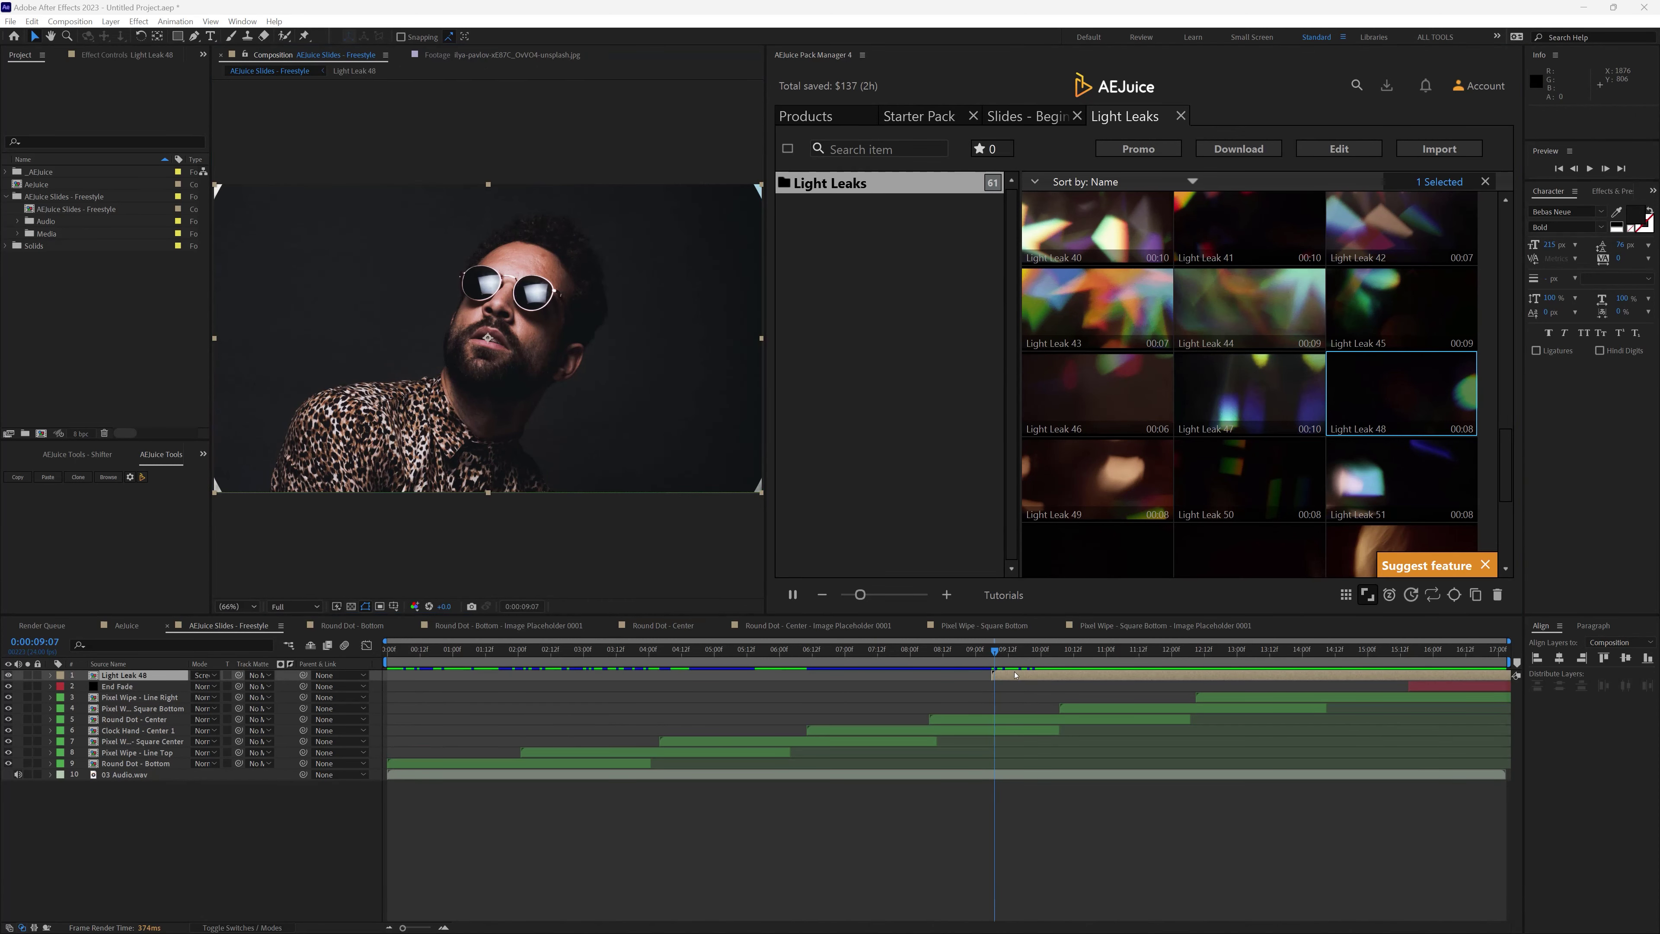
{"action": "left_click_drag", "start_coordinate": [1025, 676], "coordinate": [768, 681]}
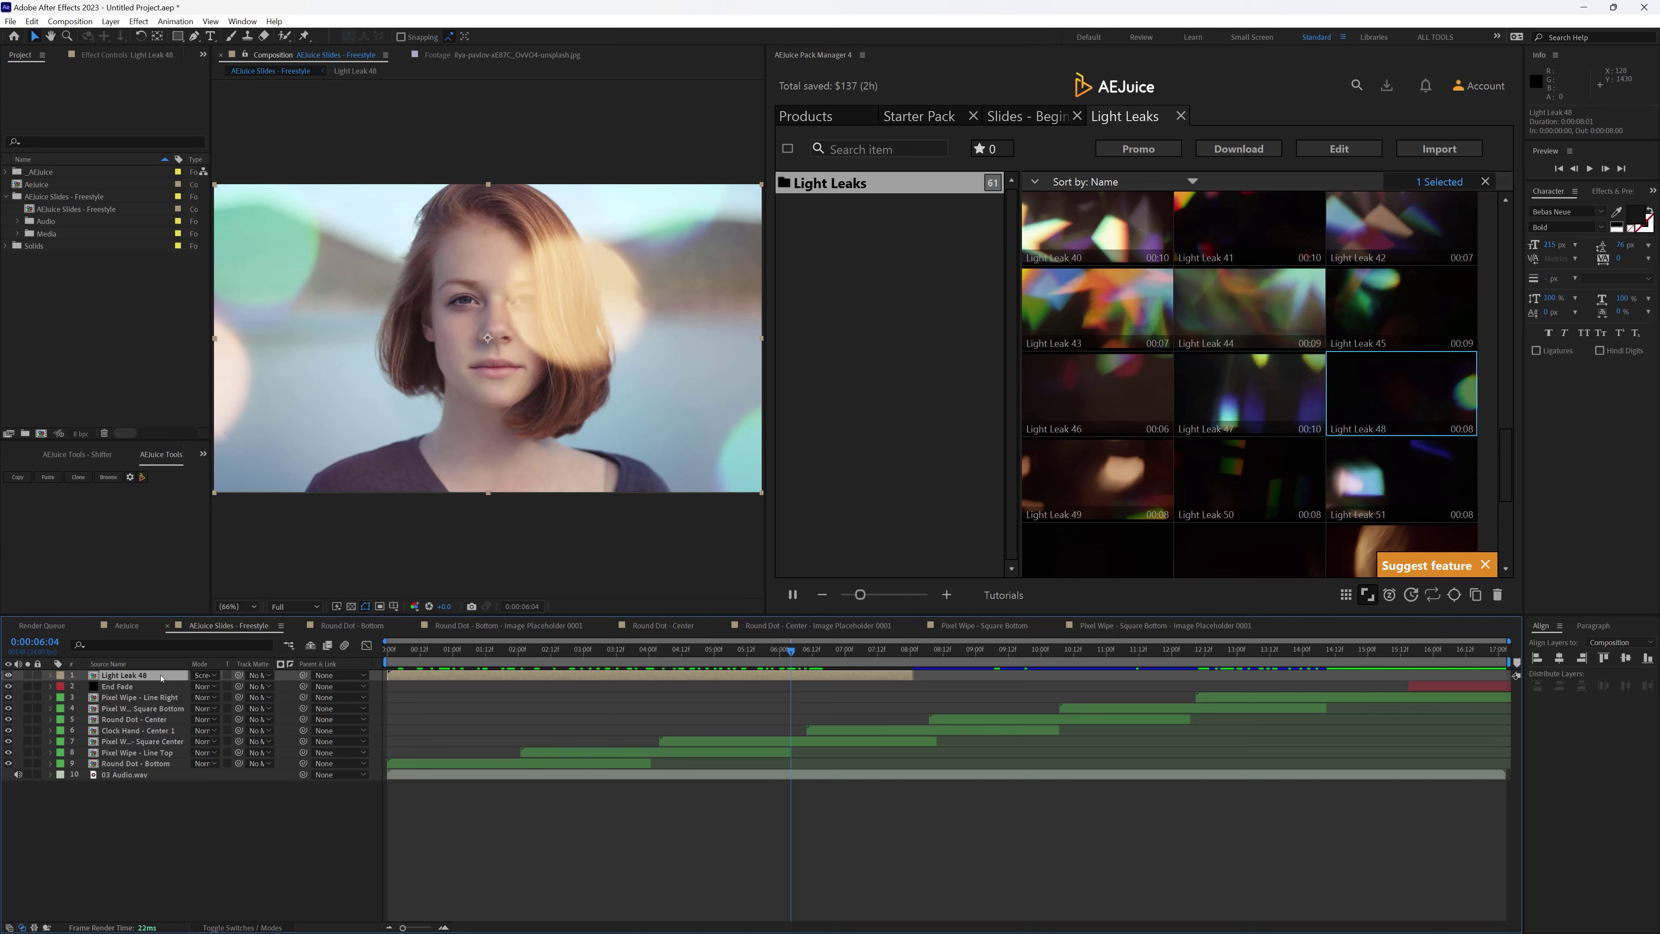
Step: Set the opacity of the Light Leak 48 layer to 60%
{"action": "key", "text": "t"}
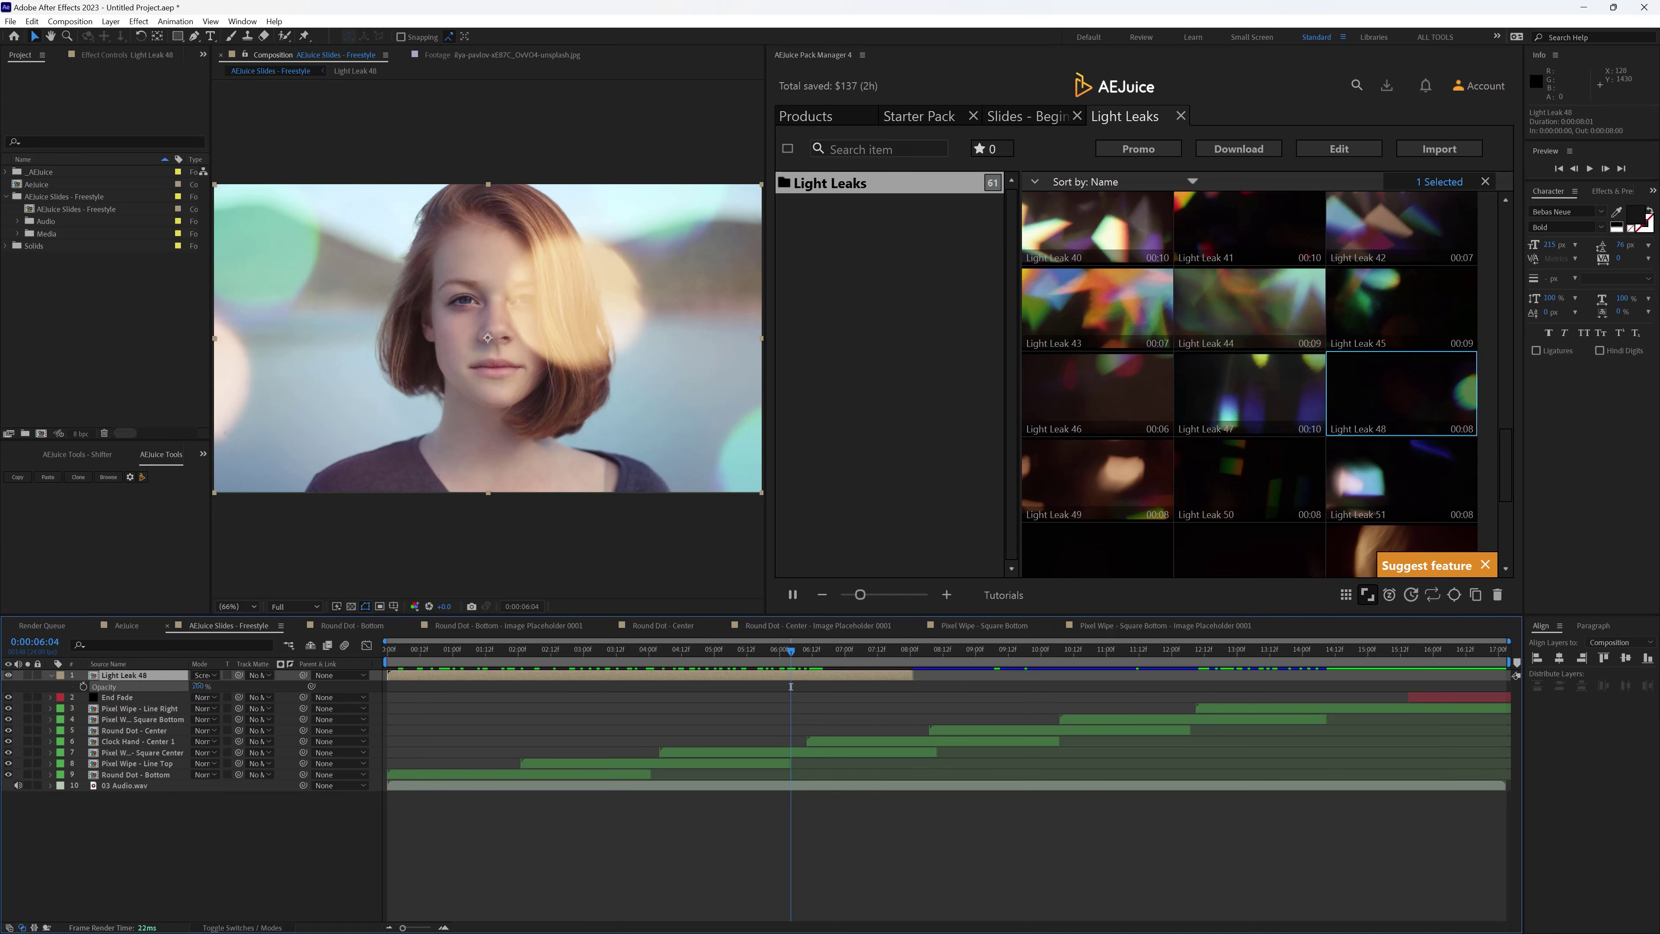
{"action": "left_click_drag", "start_coordinate": [198, 686], "coordinate": [185, 684]}
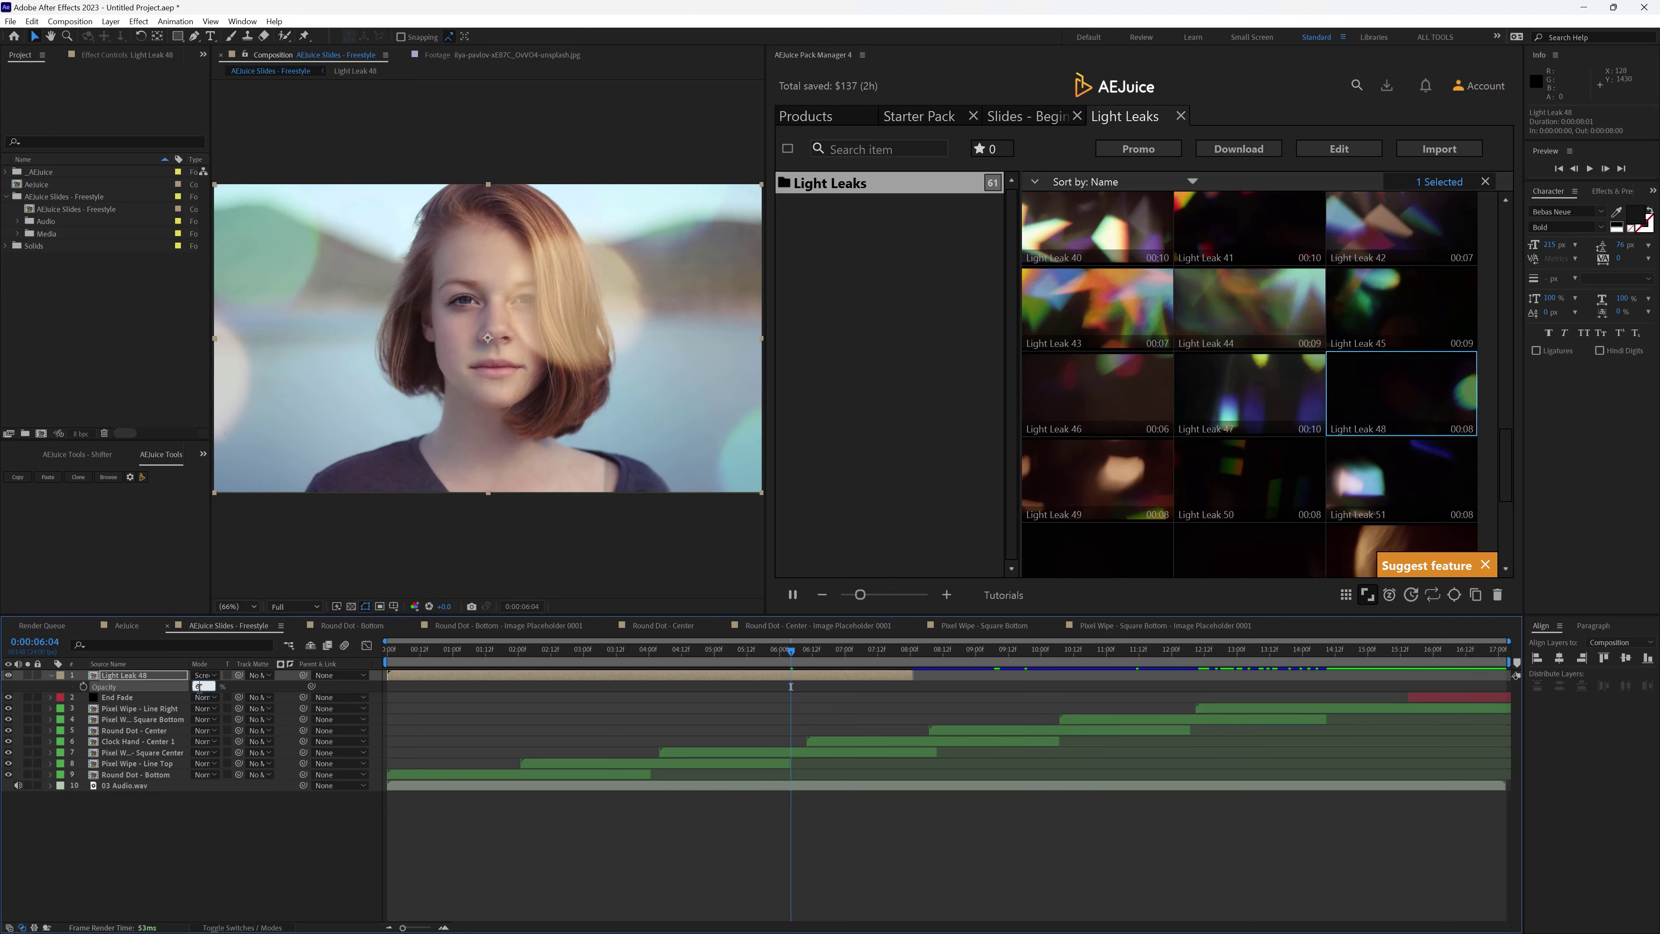
{"action": "left_click", "coordinate": [722, 686]}
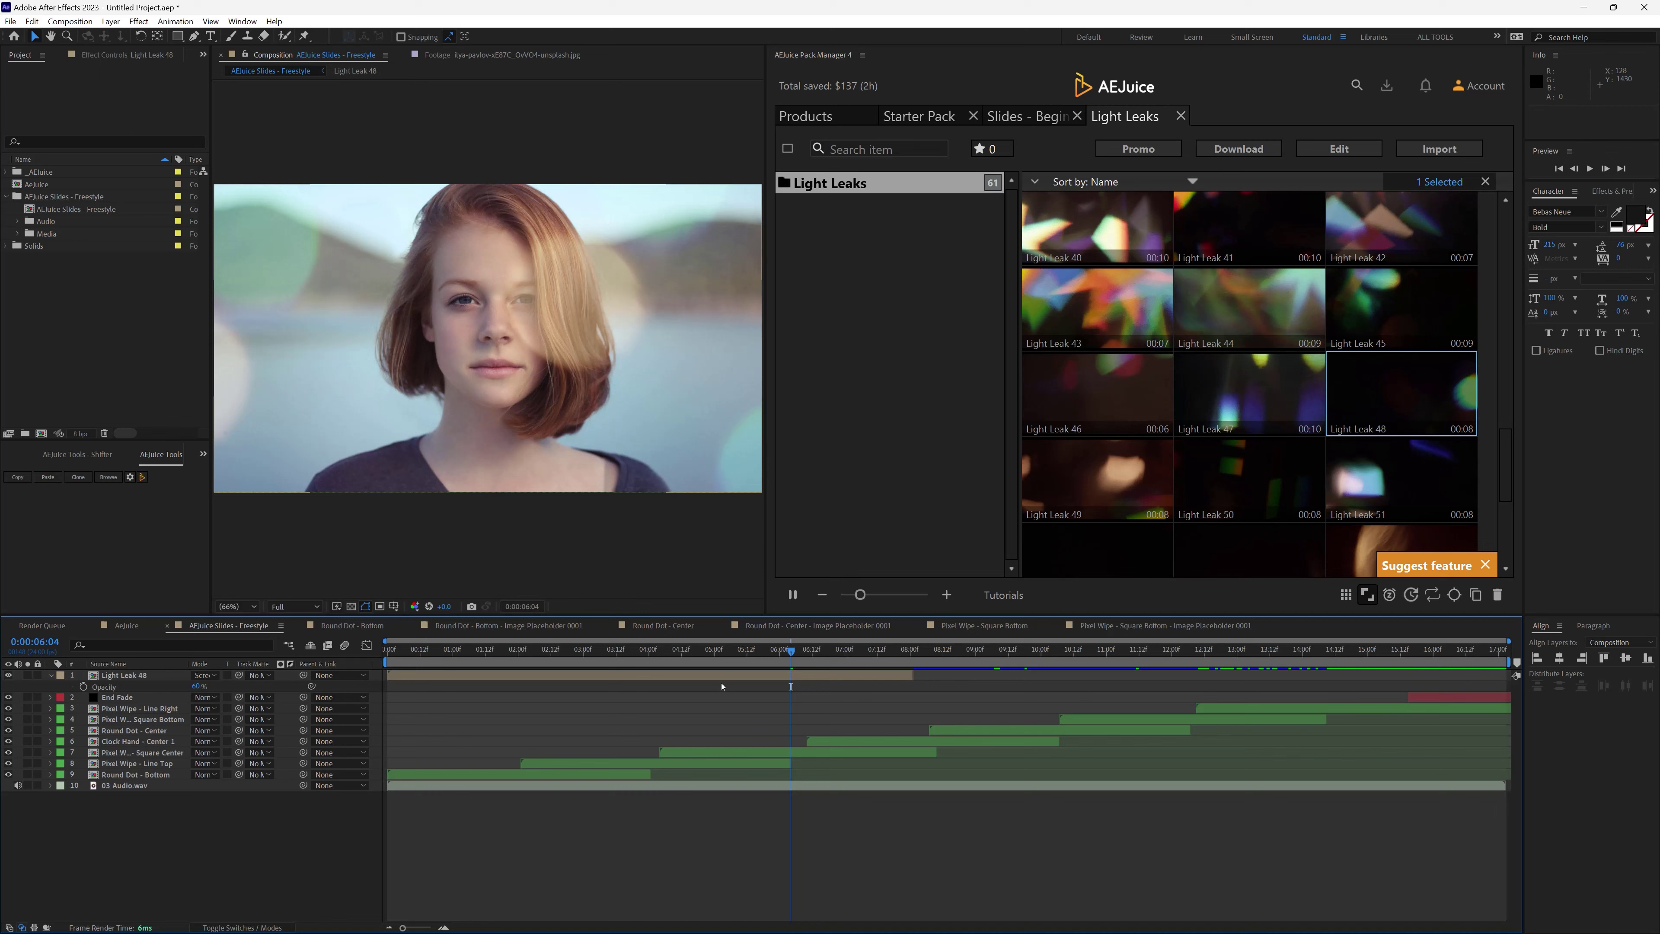
Step: Loop the Light Leak 48 layer so that it covers the full length of the slideshow
{"action": "left_click_drag", "start_coordinate": [735, 654], "coordinate": [884, 678]}
{"action": "left_click", "coordinate": [911, 676]}
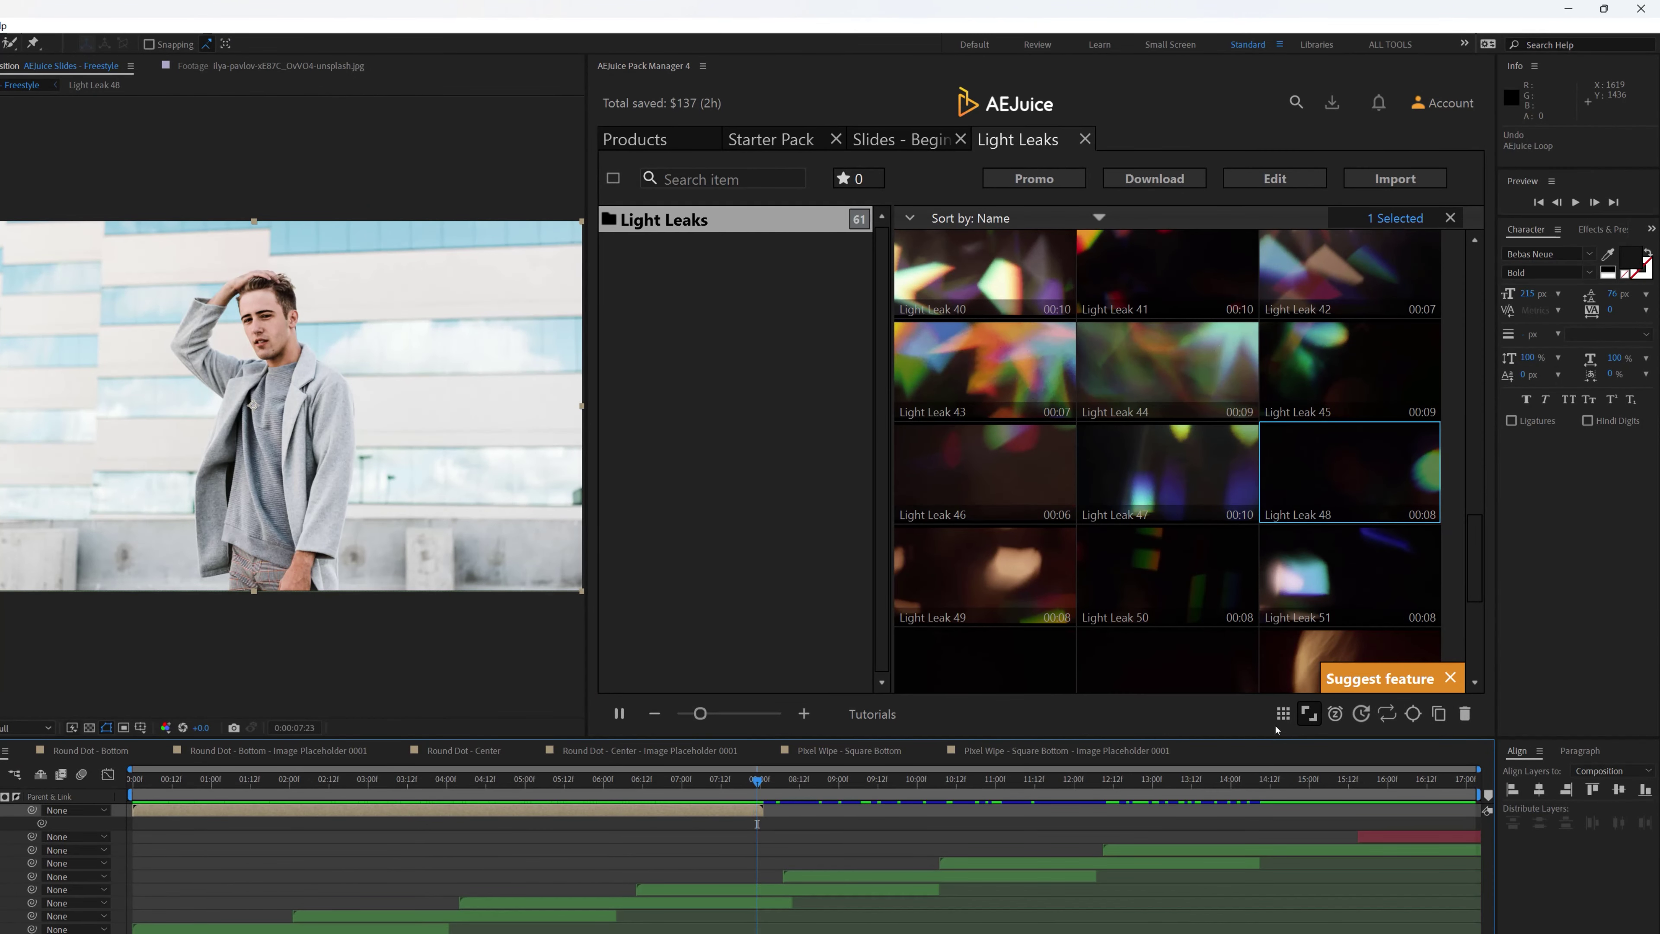
{"action": "left_click", "coordinate": [1360, 713]}
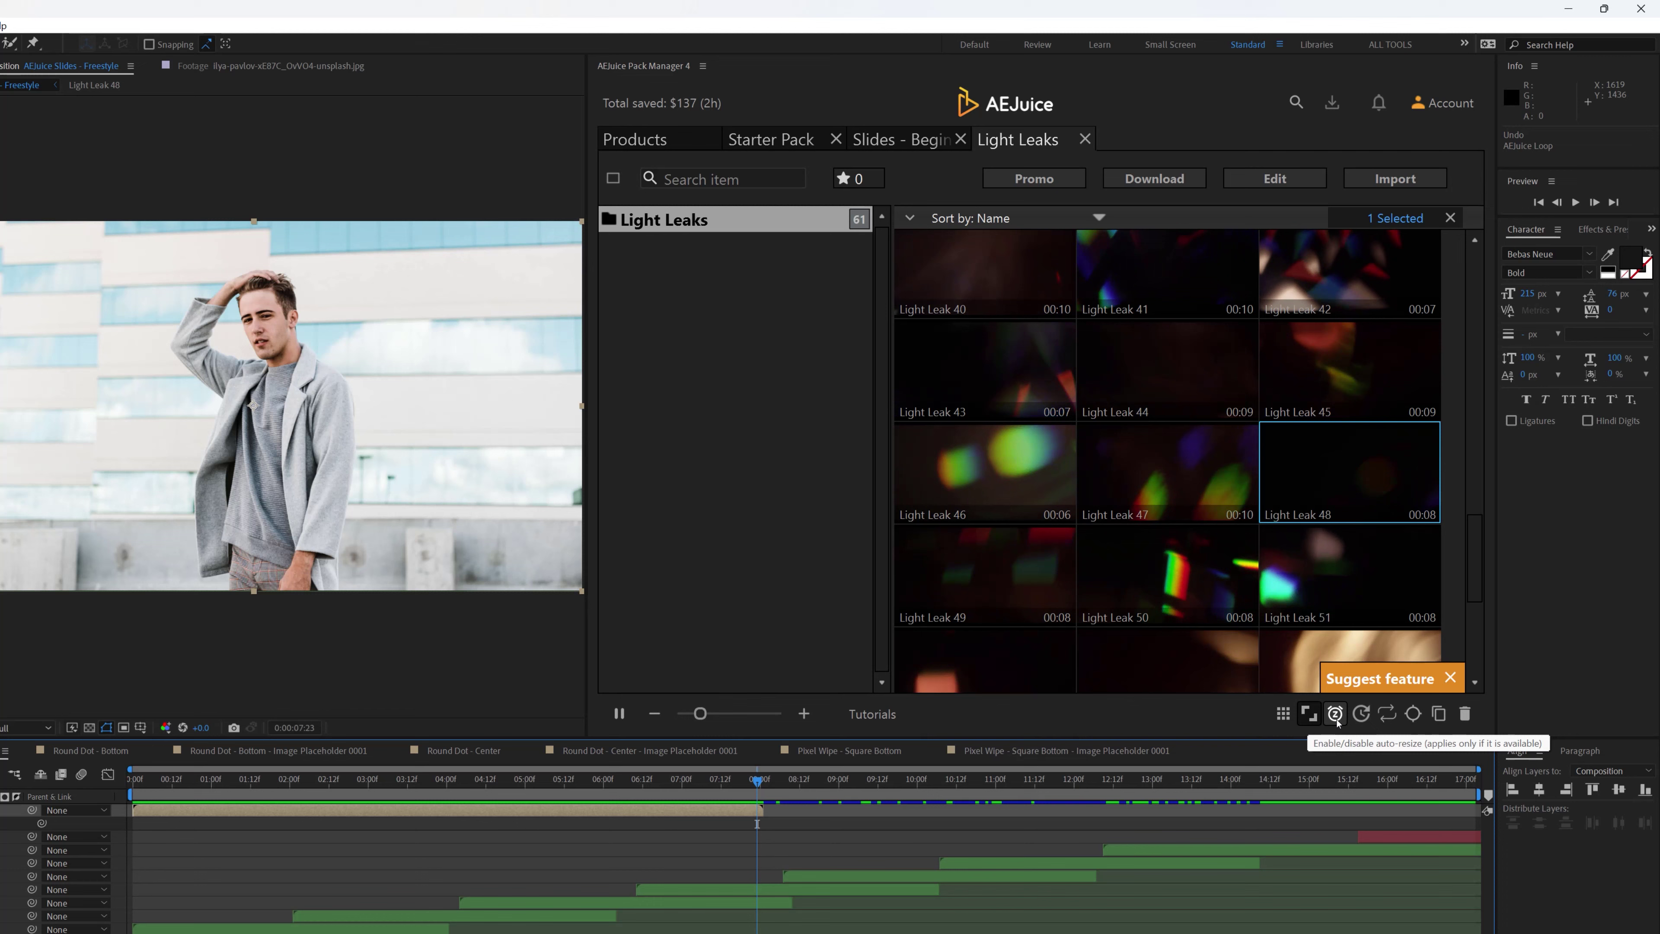
{"action": "left_click", "coordinate": [1386, 714]}
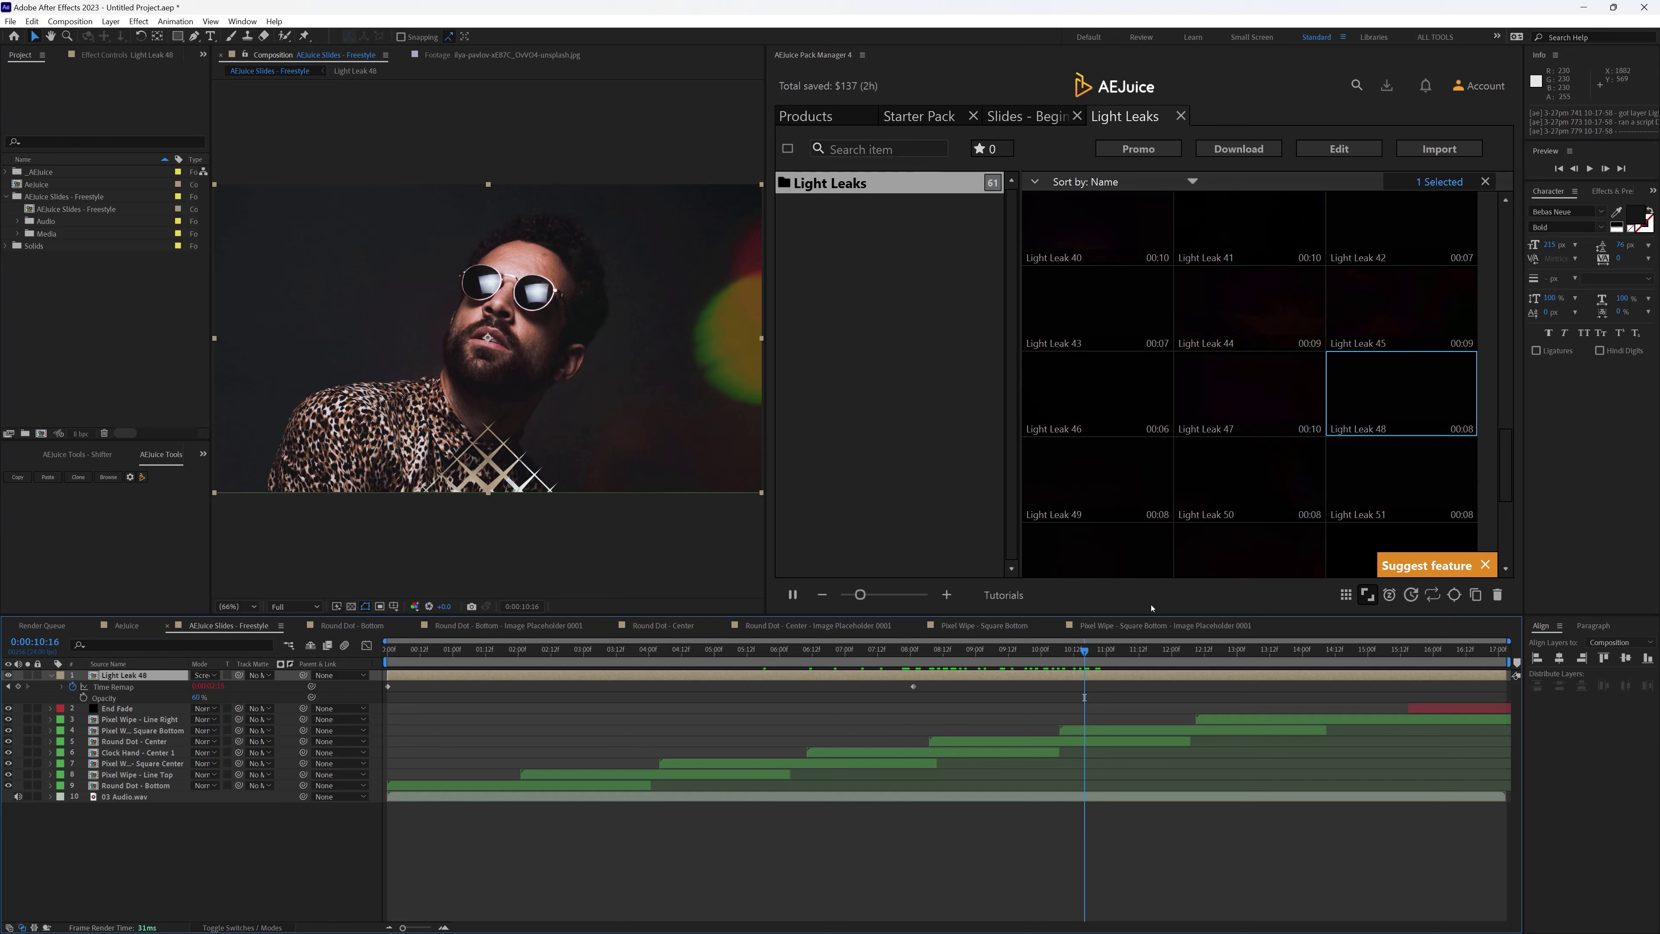
Step: Scrub through and play the Freestyle slideshow to check the looped light leak over the photos
{"action": "mouse_move", "coordinate": [1287, 650]}
{"action": "left_mouse_down"}
{"action": "mouse_move", "coordinate": [522, 634]}
{"action": "mouse_move", "coordinate": [1306, 649]}
{"action": "left_mouse_up"}
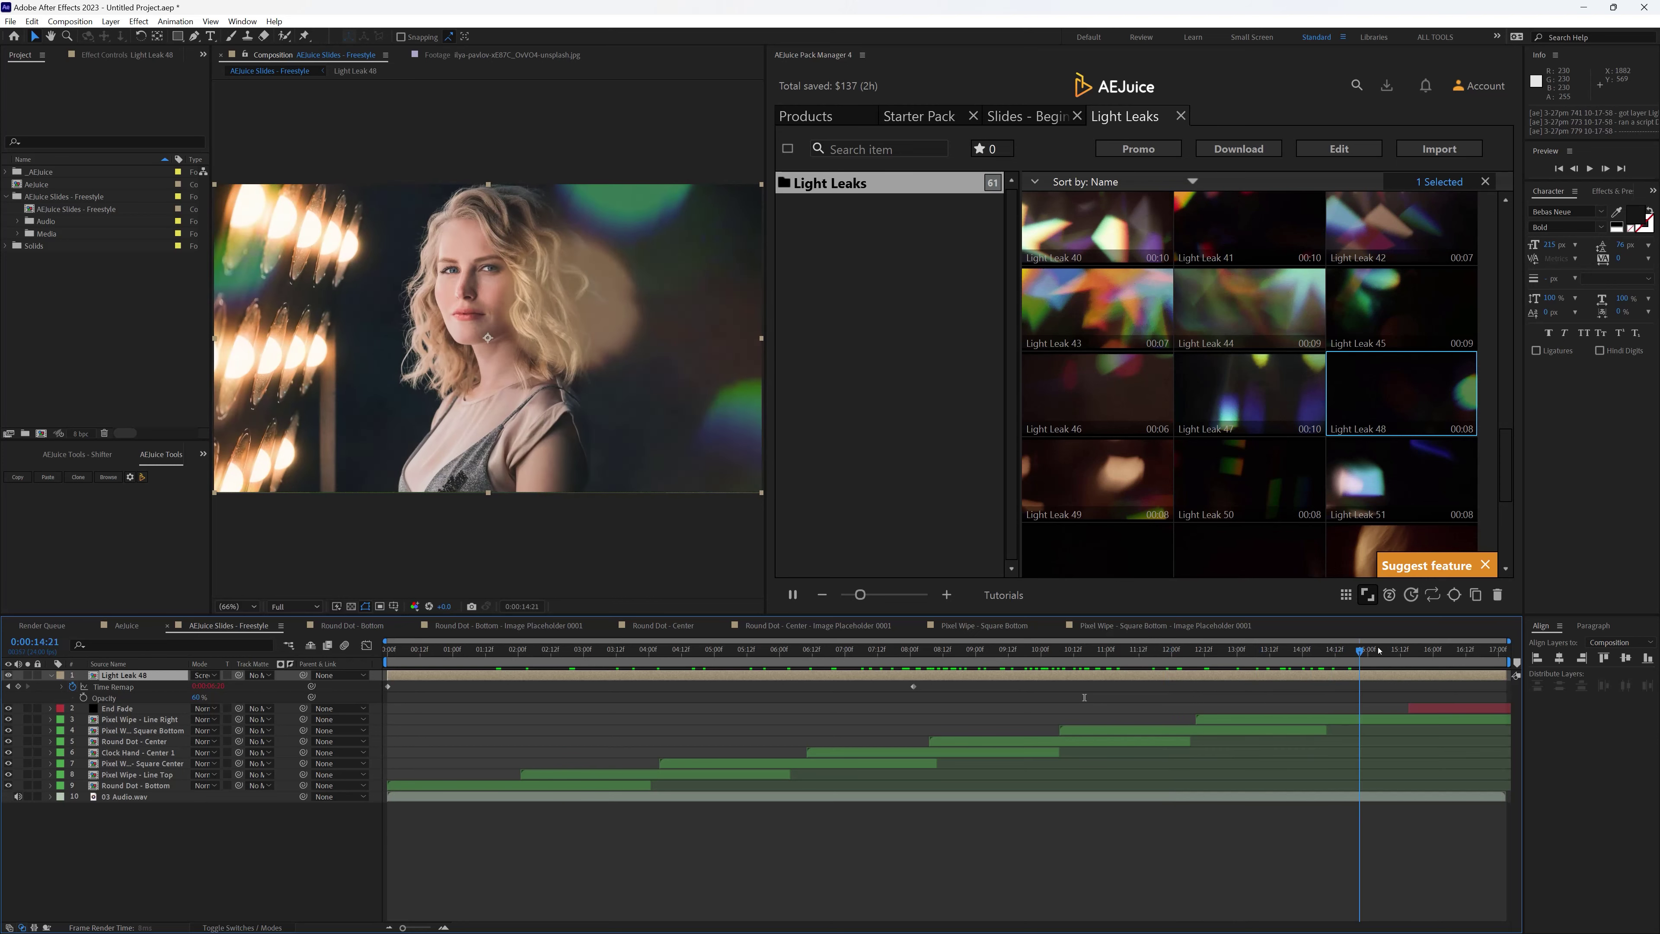
{"action": "key", "text": "space"}
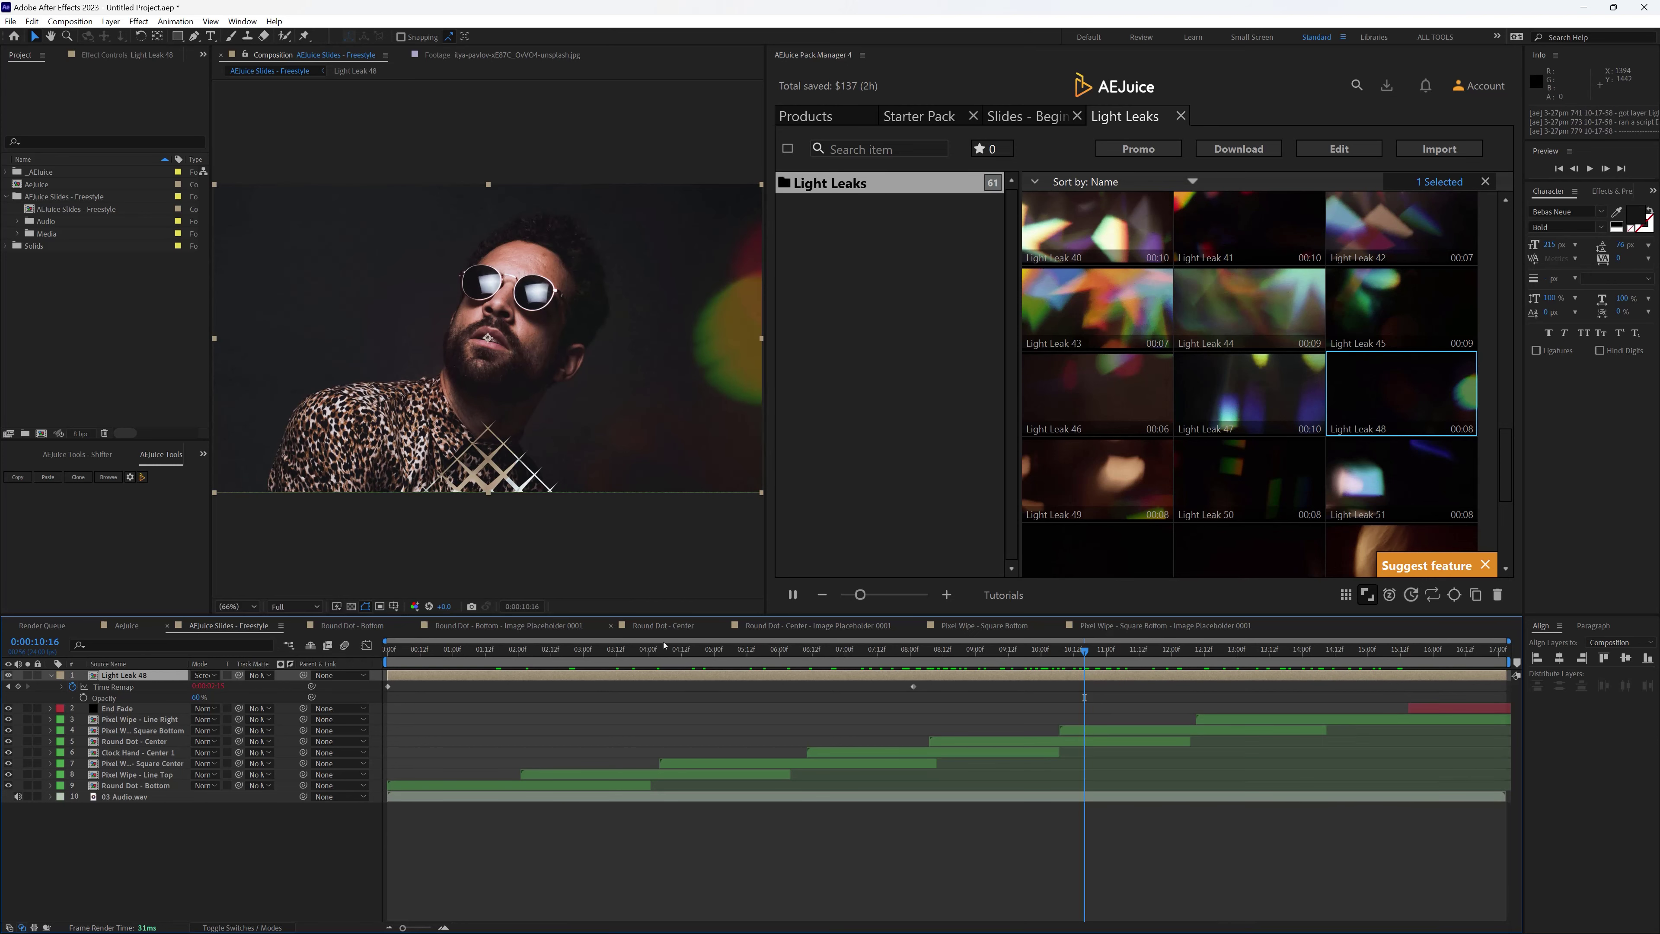
{"action": "left_click", "coordinate": [584, 650]}
{"action": "left_click", "coordinate": [726, 649]}
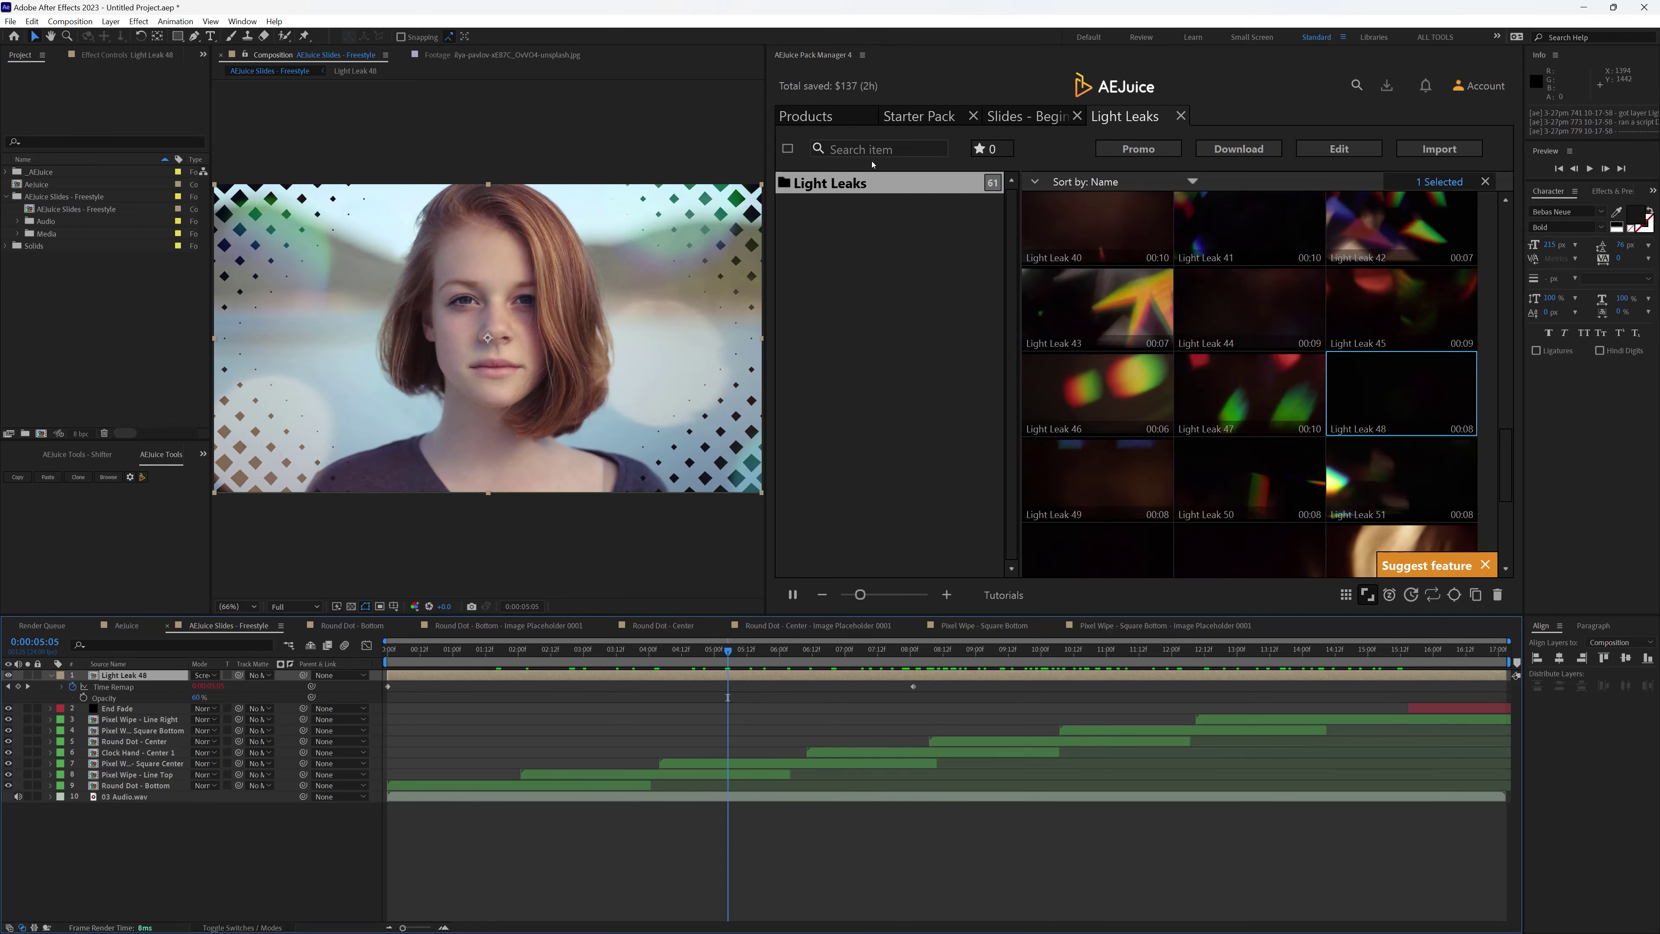
Step: Return to the product list, preview the Prism and Old Film Constructor packs, and open Old Film Constructor
{"action": "left_click", "coordinate": [807, 117]}
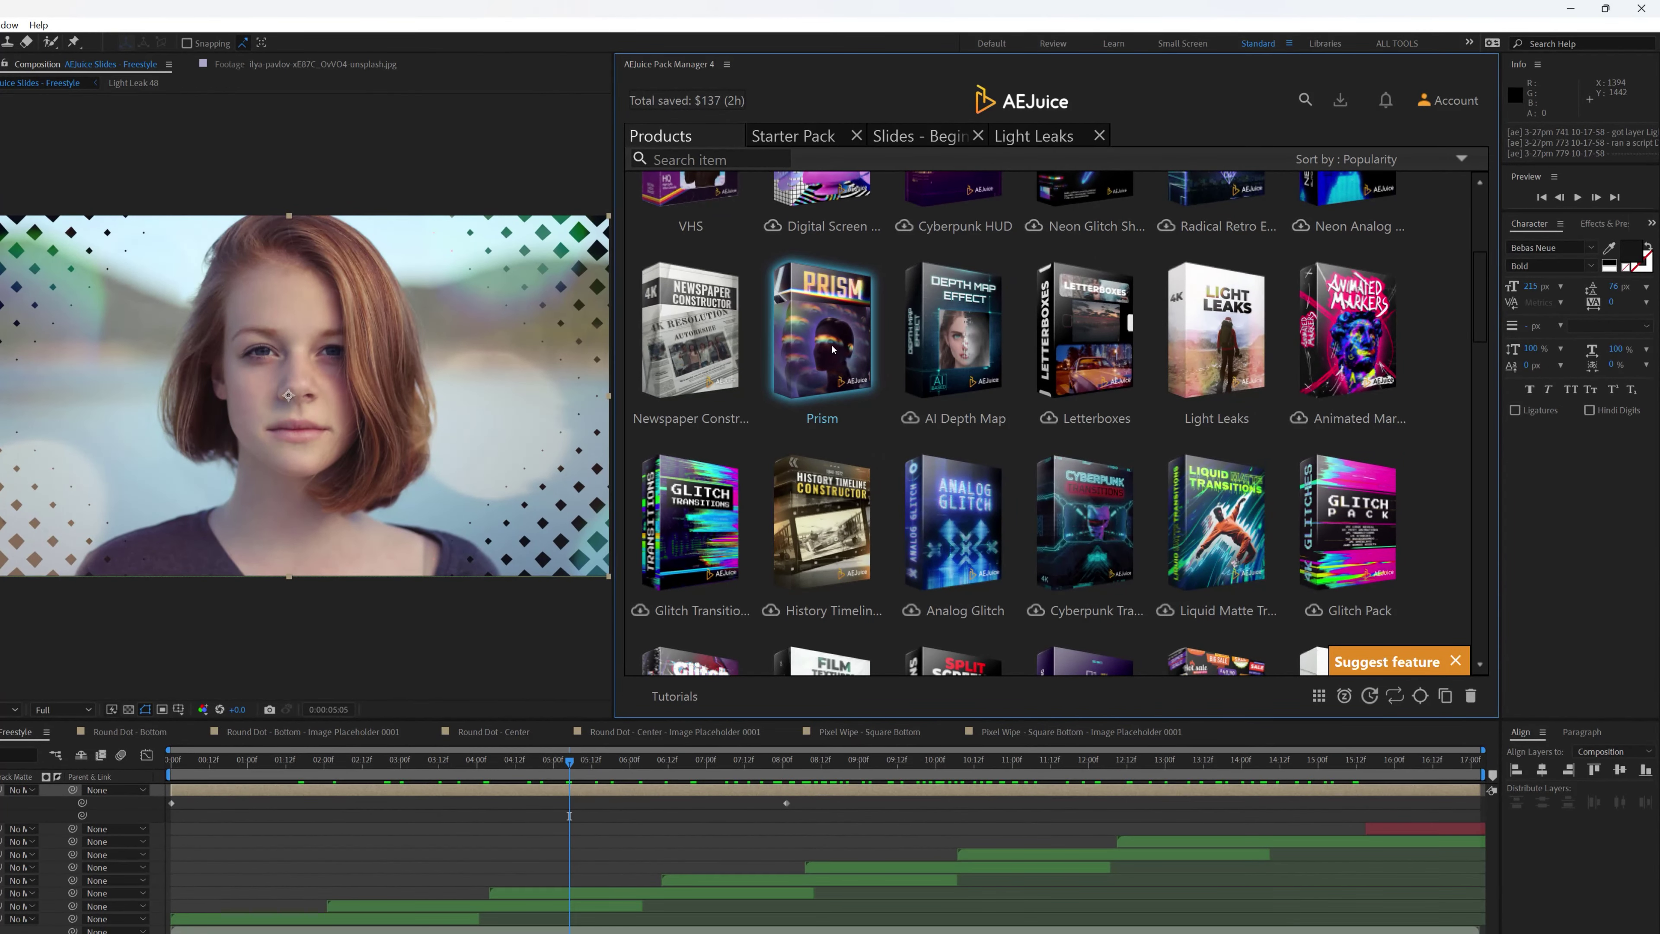
{"action": "left_click", "coordinate": [833, 349]}
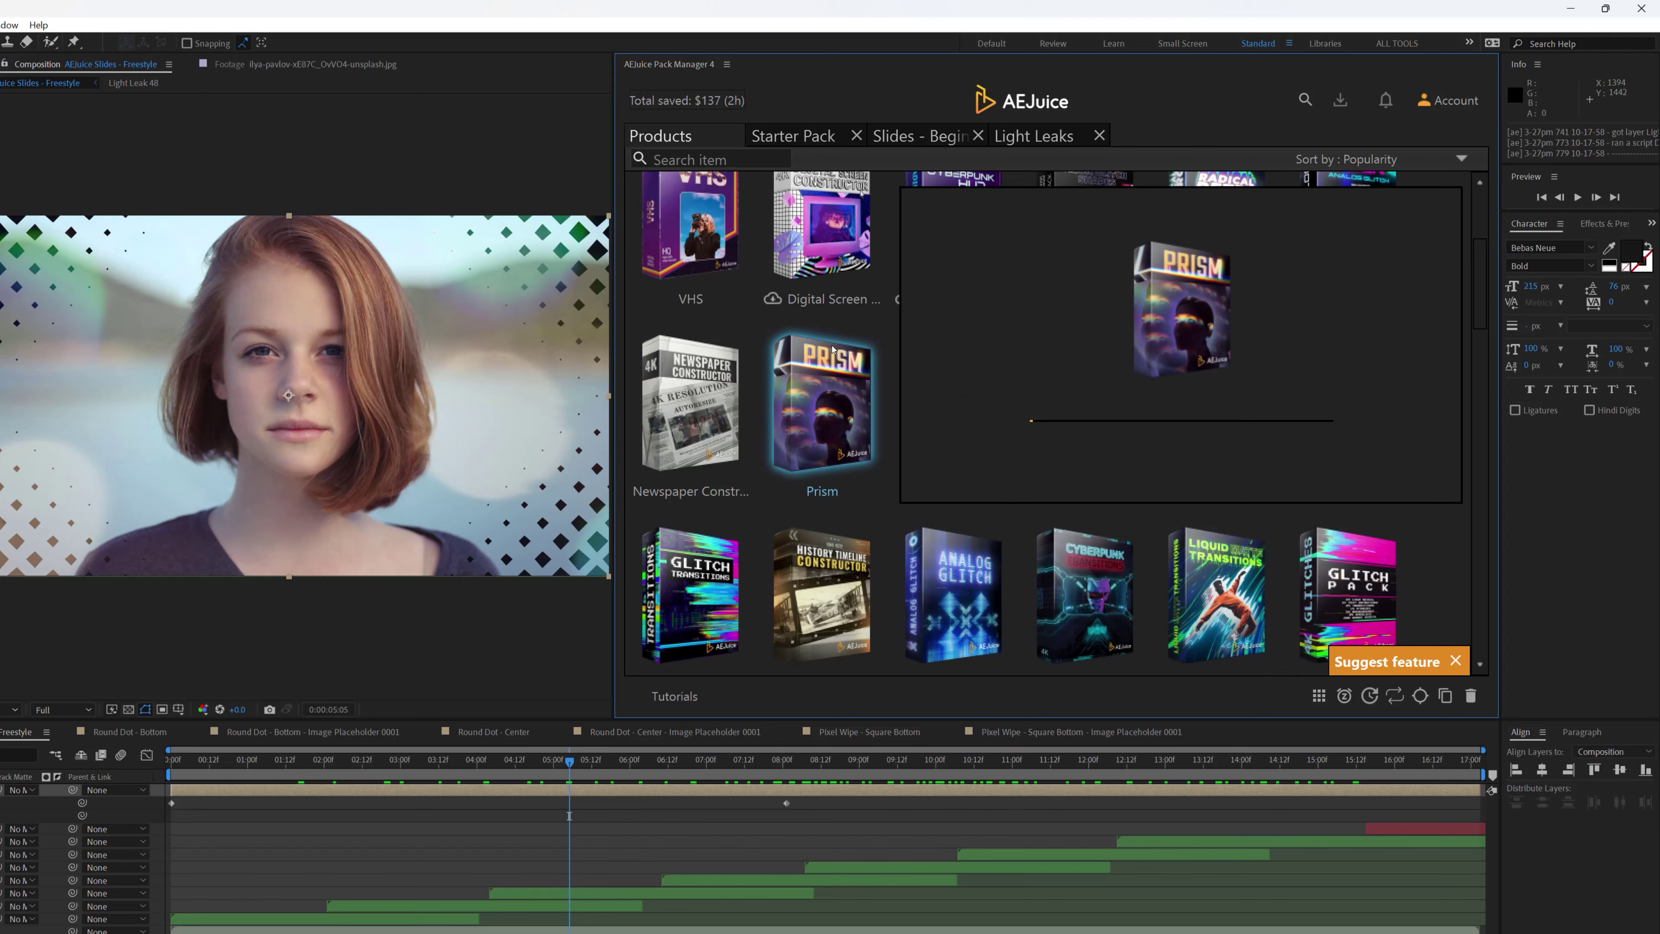
{"action": "scroll", "coordinate": [758, 314], "scroll_direction": "up", "scroll_amount": 2}
{"action": "scroll", "coordinate": [752, 305], "scroll_direction": "up", "scroll_amount": 2}
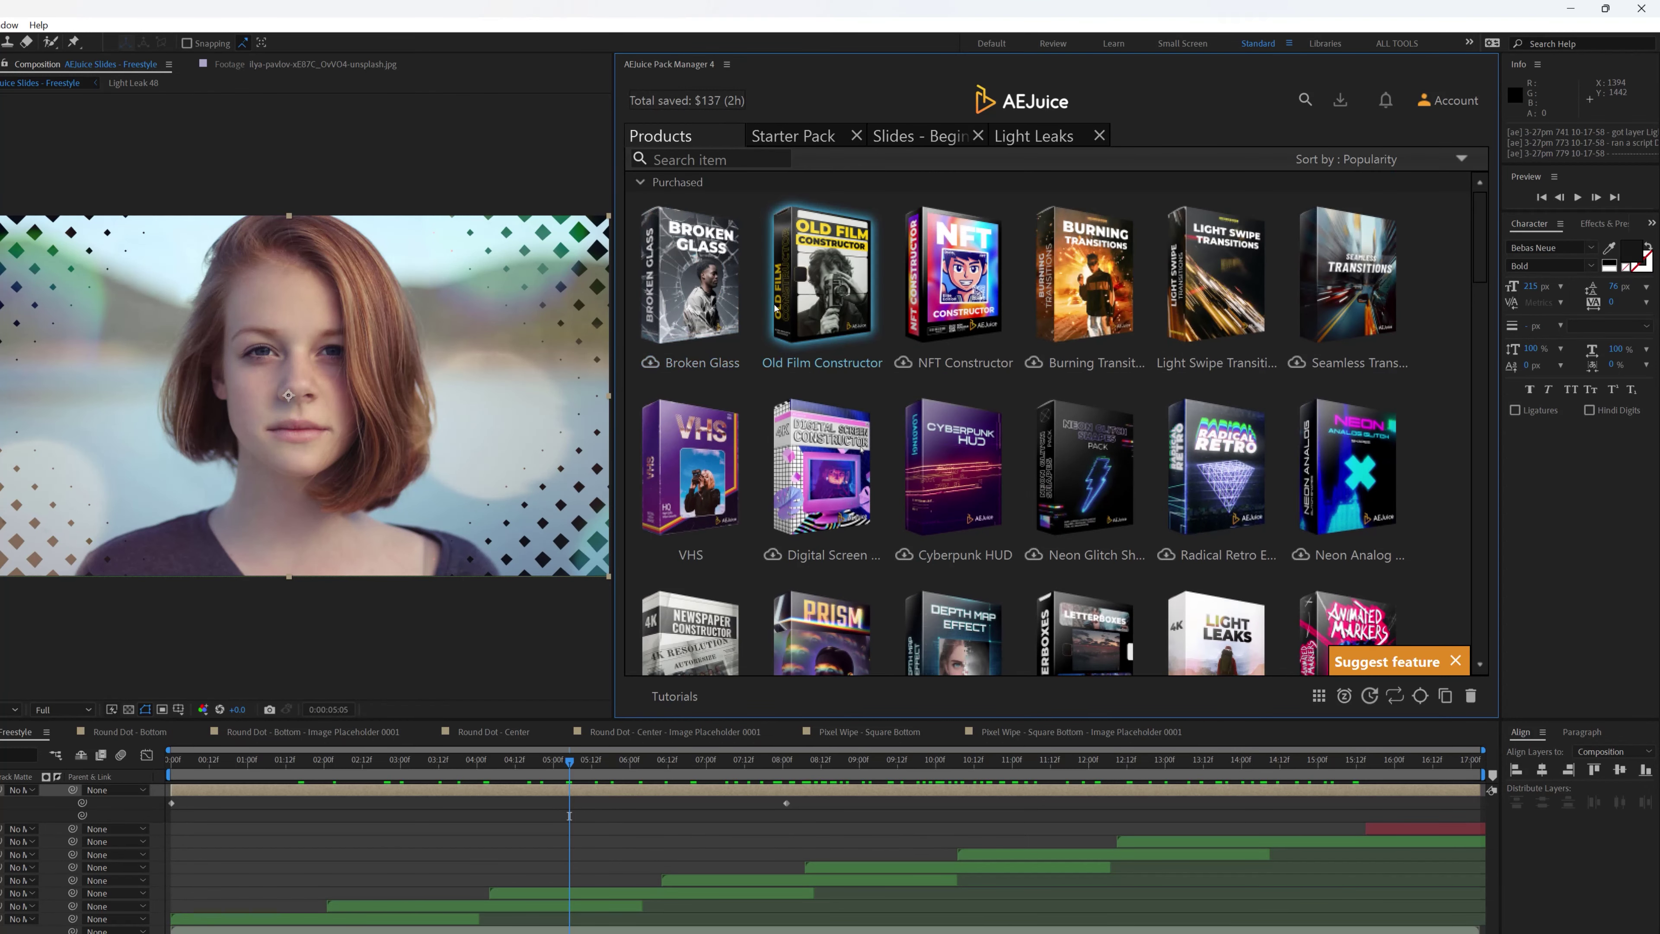
{"action": "left_click", "coordinate": [796, 300]}
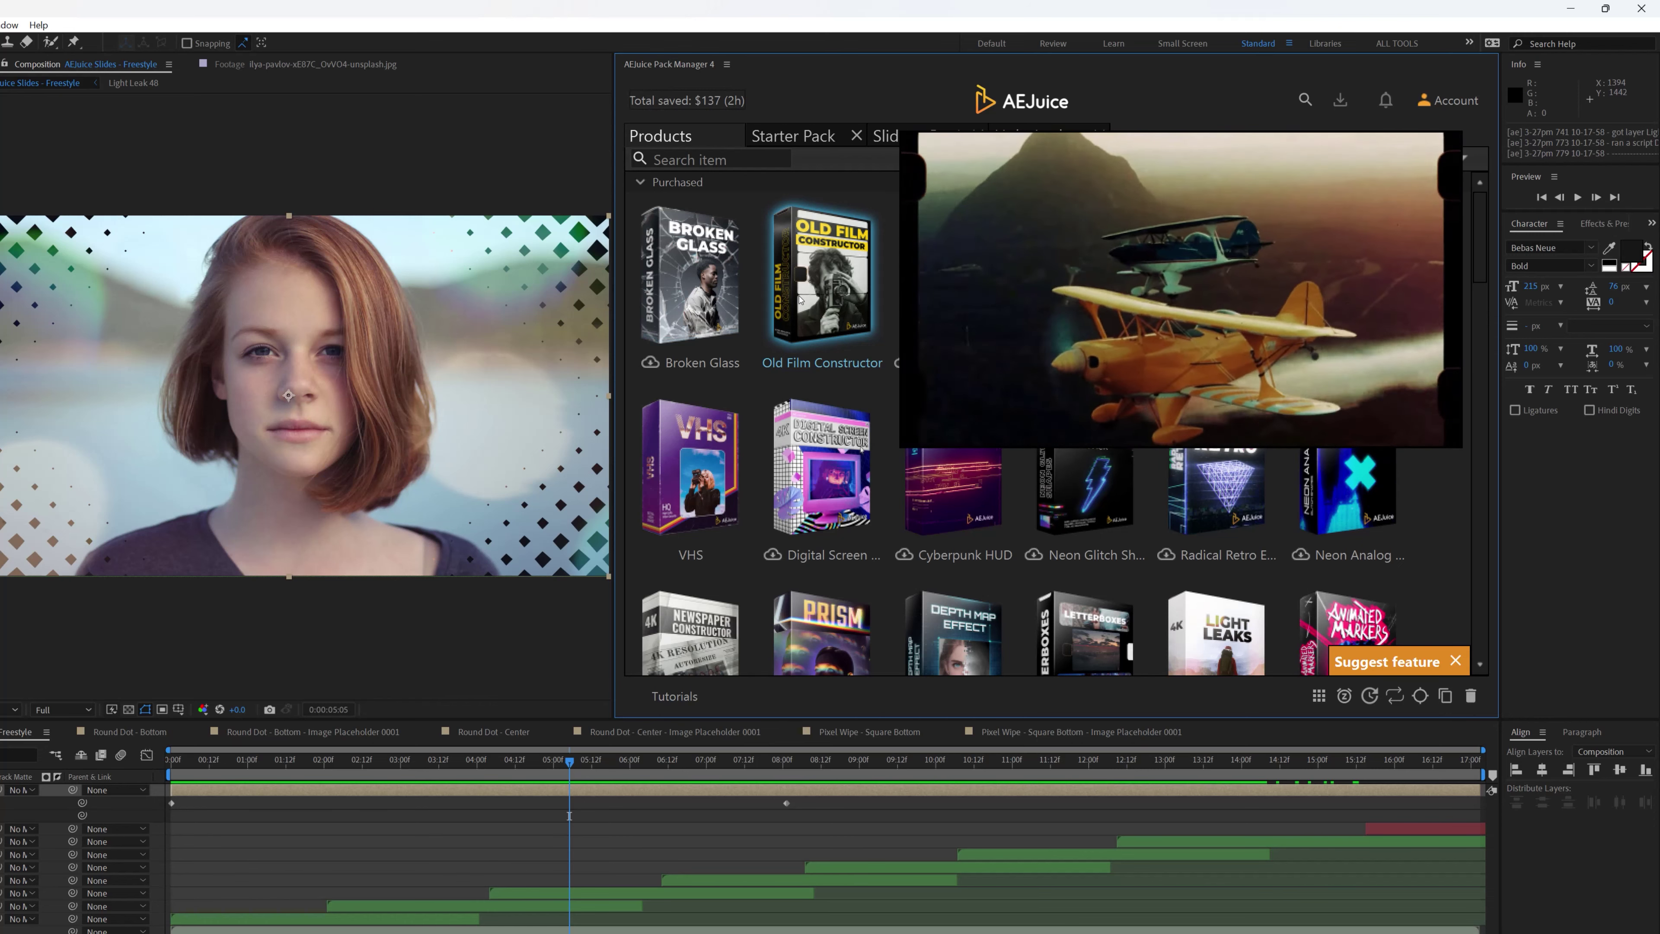
{"action": "left_click", "coordinate": [800, 300]}
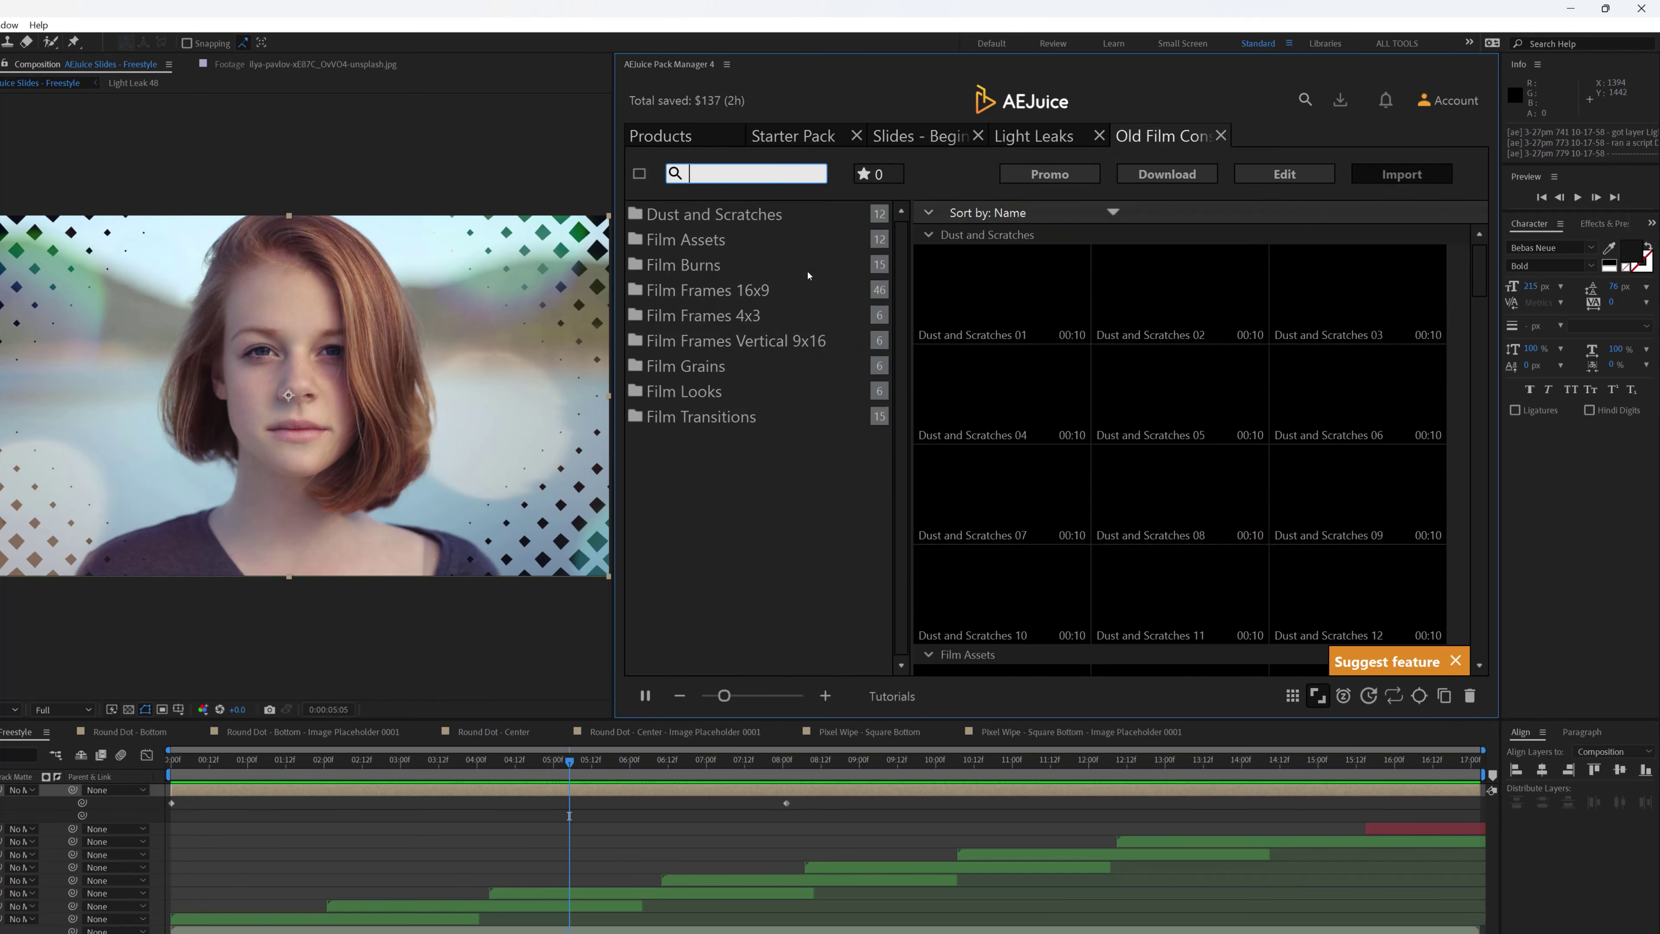
Step: Browse the Old Film Constructor categories, including Dust and Scratches, Film Assets, Film Frames, Film Grains, Film Looks and Film Transitions
{"action": "left_click", "coordinate": [714, 220]}
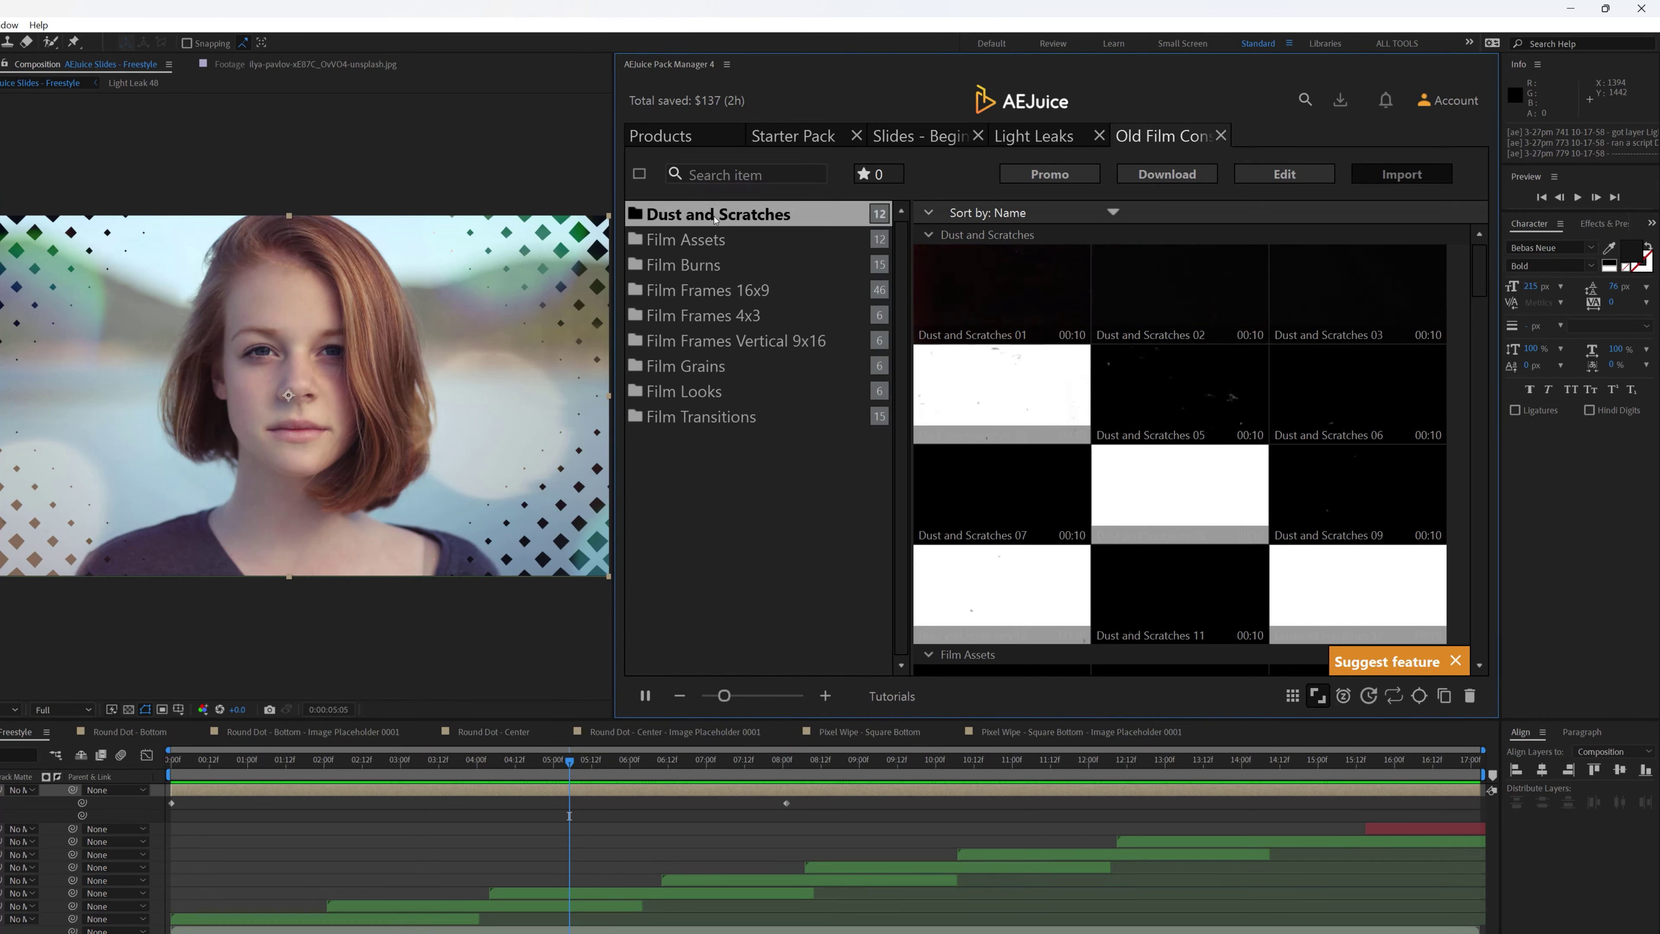
{"action": "left_click", "coordinate": [670, 243]}
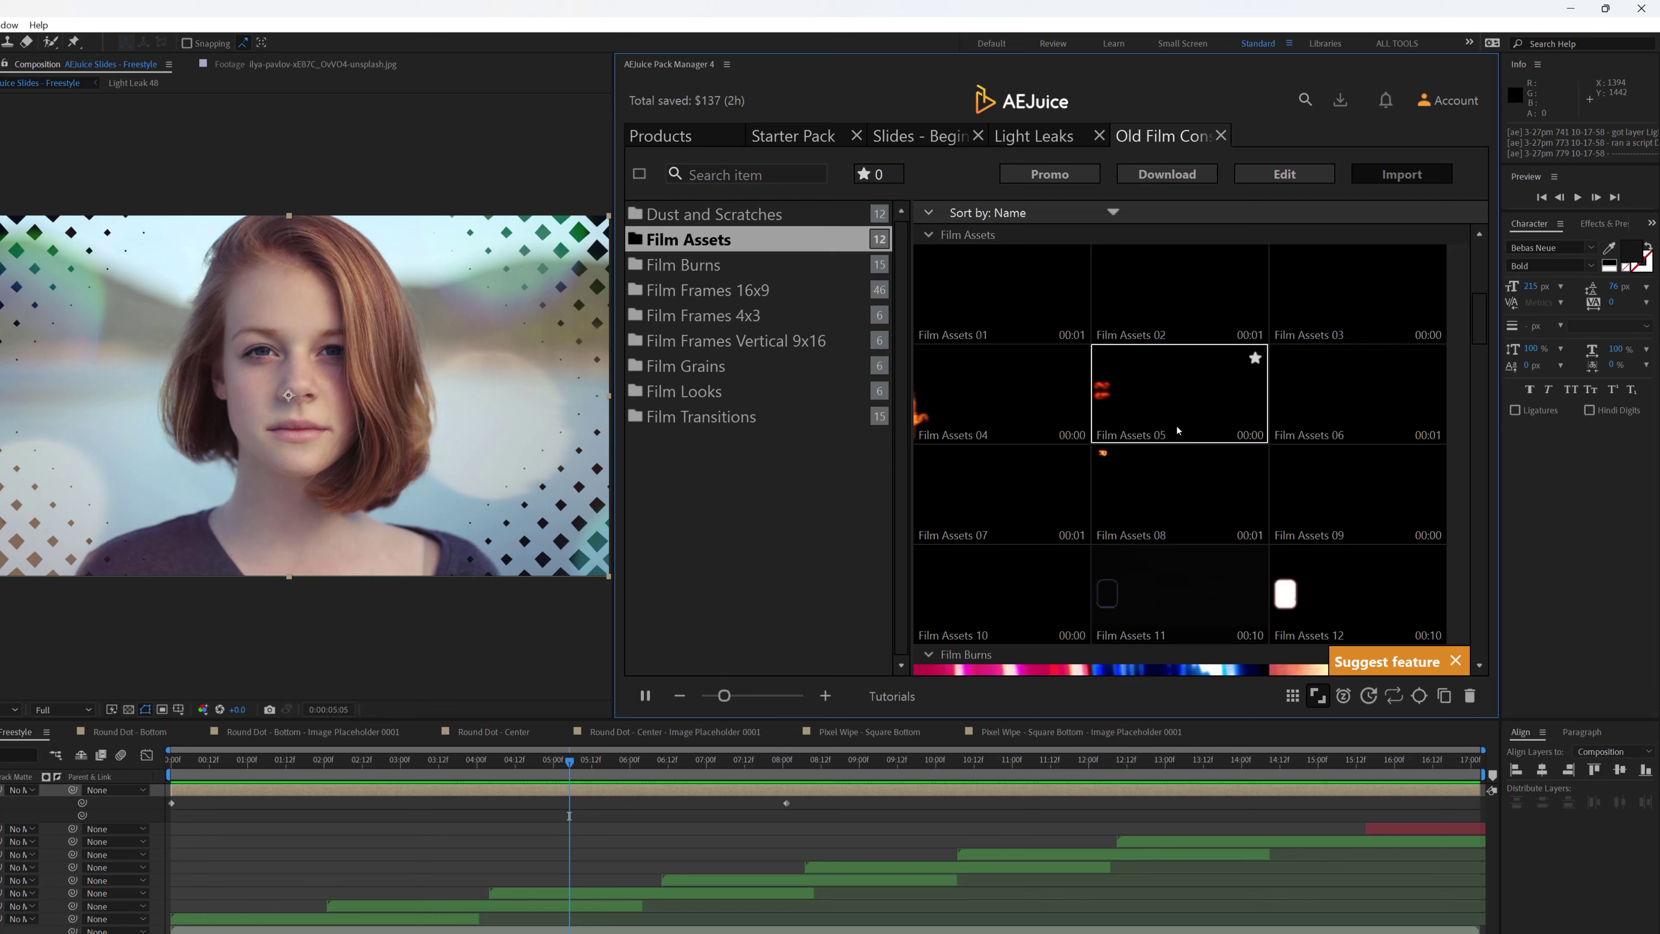
{"action": "scroll", "coordinate": [1301, 458], "scroll_direction": "down", "scroll_amount": 2}
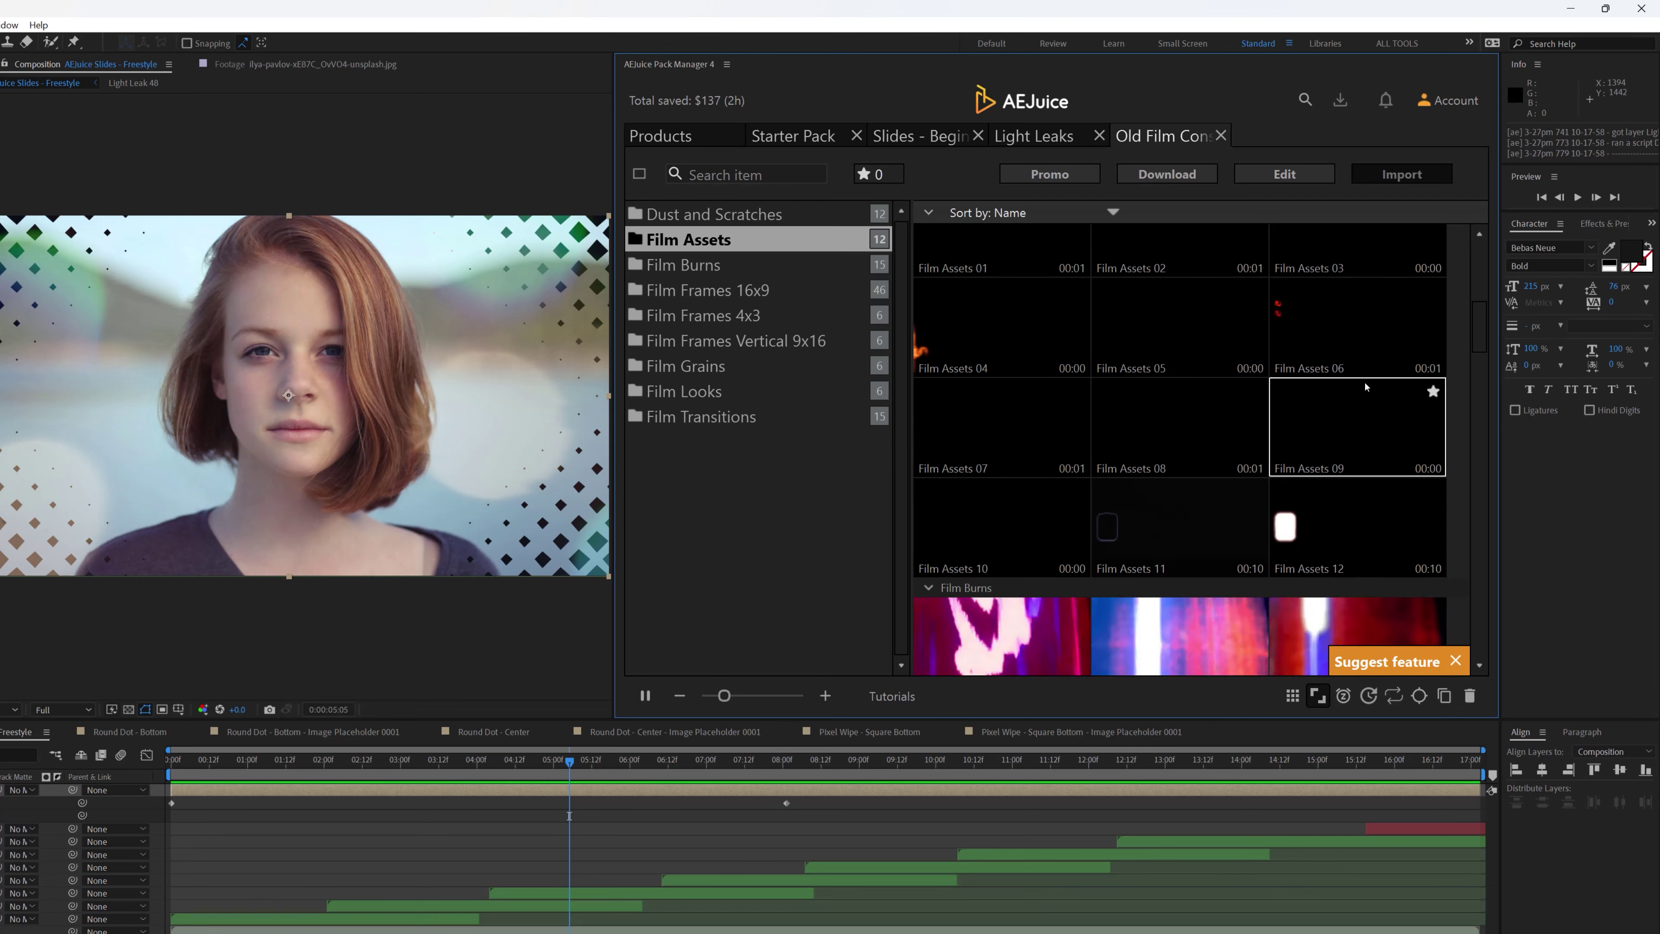
{"action": "scroll", "coordinate": [1300, 455], "scroll_direction": "down", "scroll_amount": 2}
{"action": "scroll", "coordinate": [1089, 319], "scroll_direction": "up", "scroll_amount": 3}
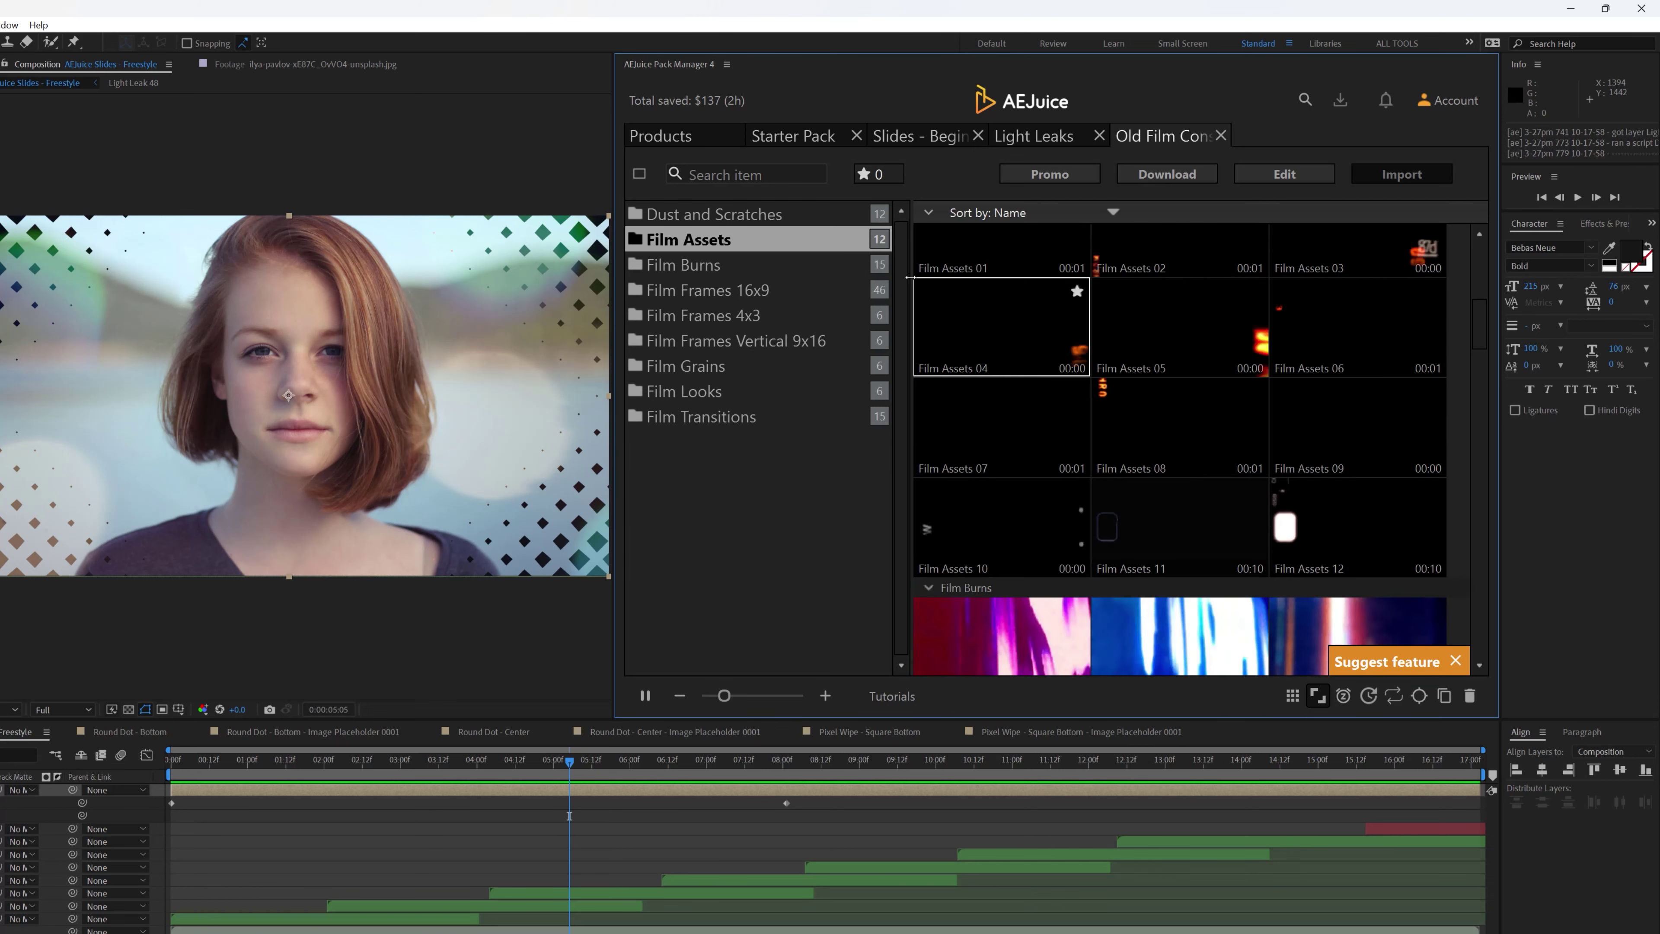
{"action": "scroll", "coordinate": [1089, 319], "scroll_direction": "down", "scroll_amount": 2}
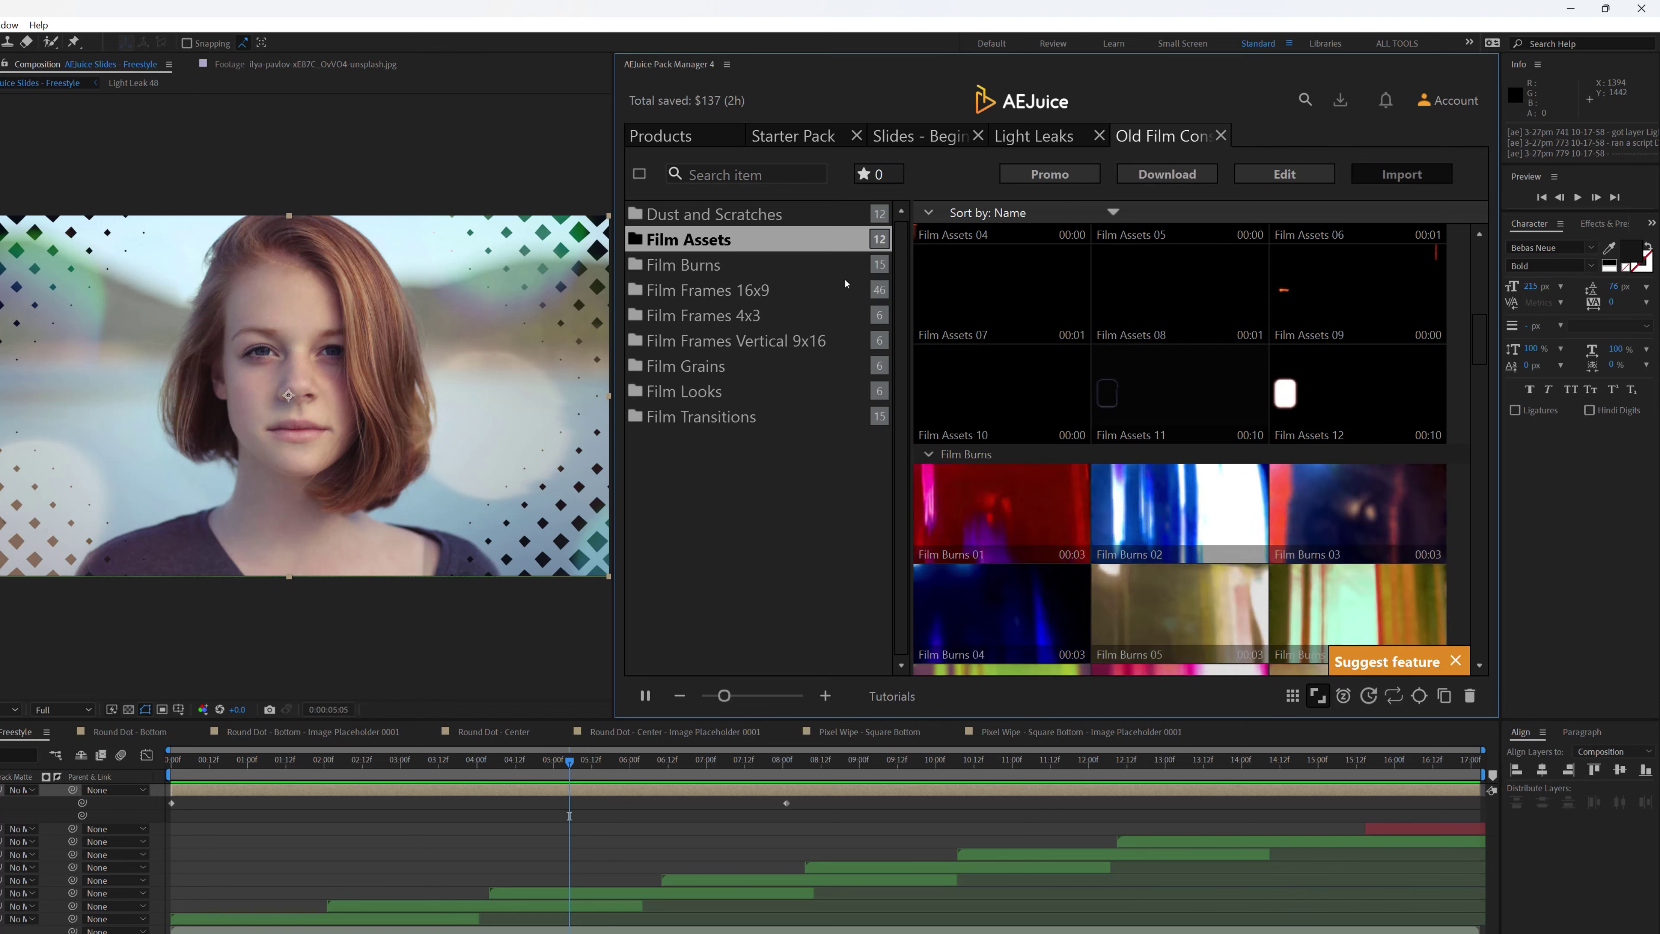
{"action": "left_click", "coordinate": [705, 267]}
{"action": "left_click", "coordinate": [715, 291]}
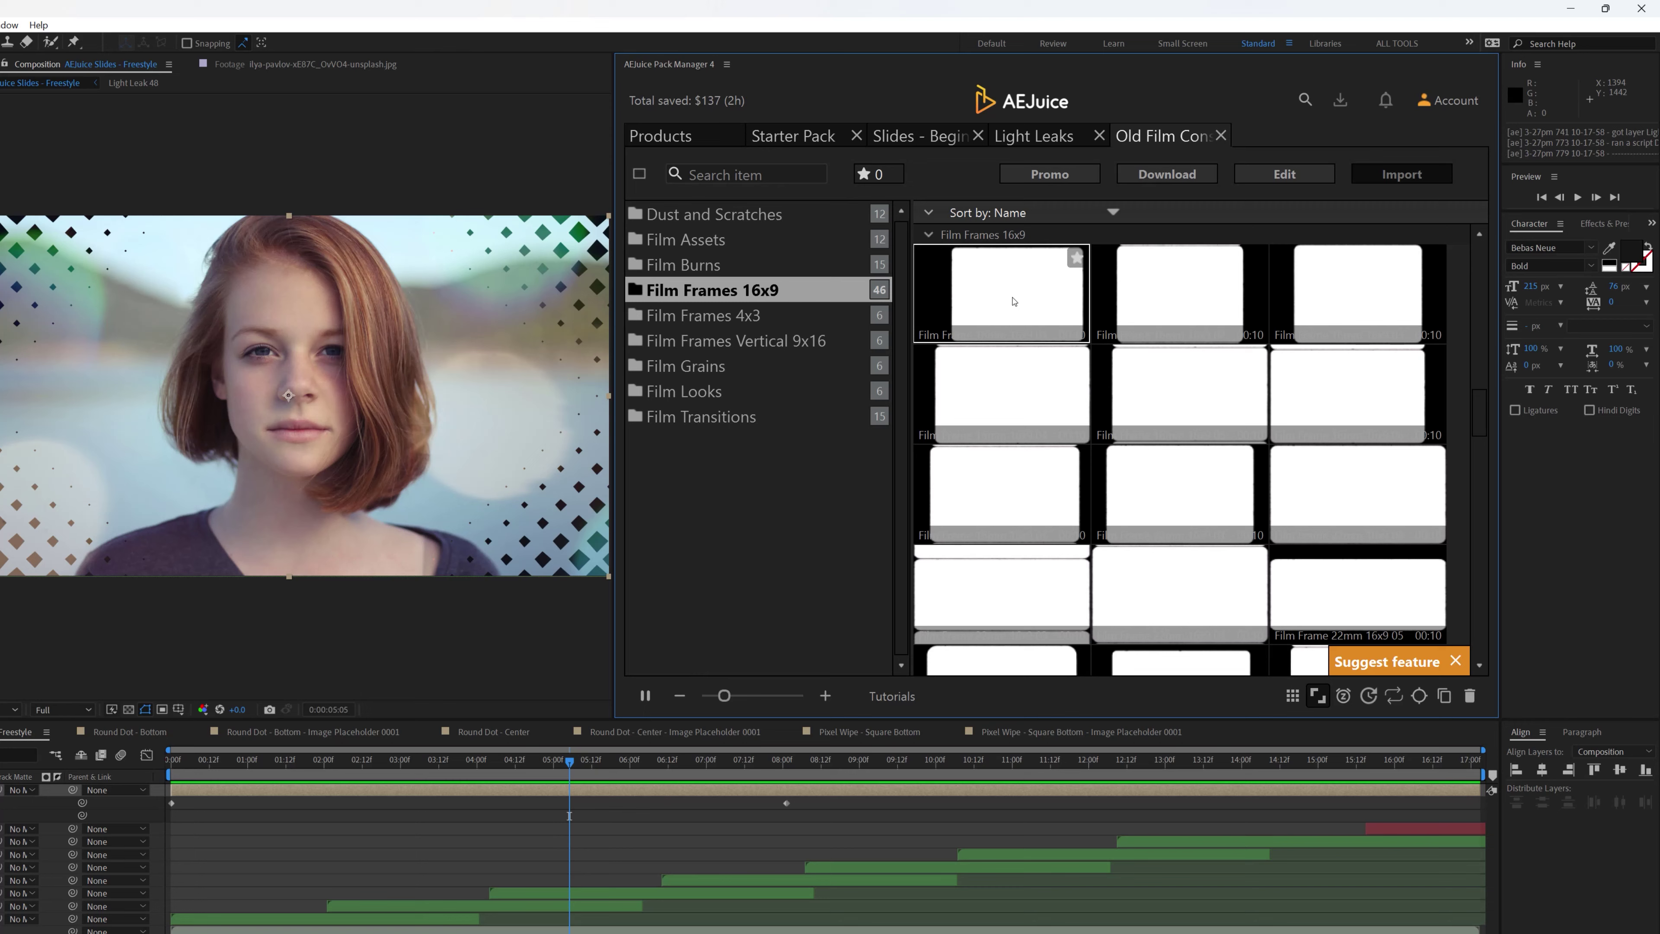
{"action": "left_click", "coordinate": [748, 322]}
{"action": "left_click", "coordinate": [722, 356]}
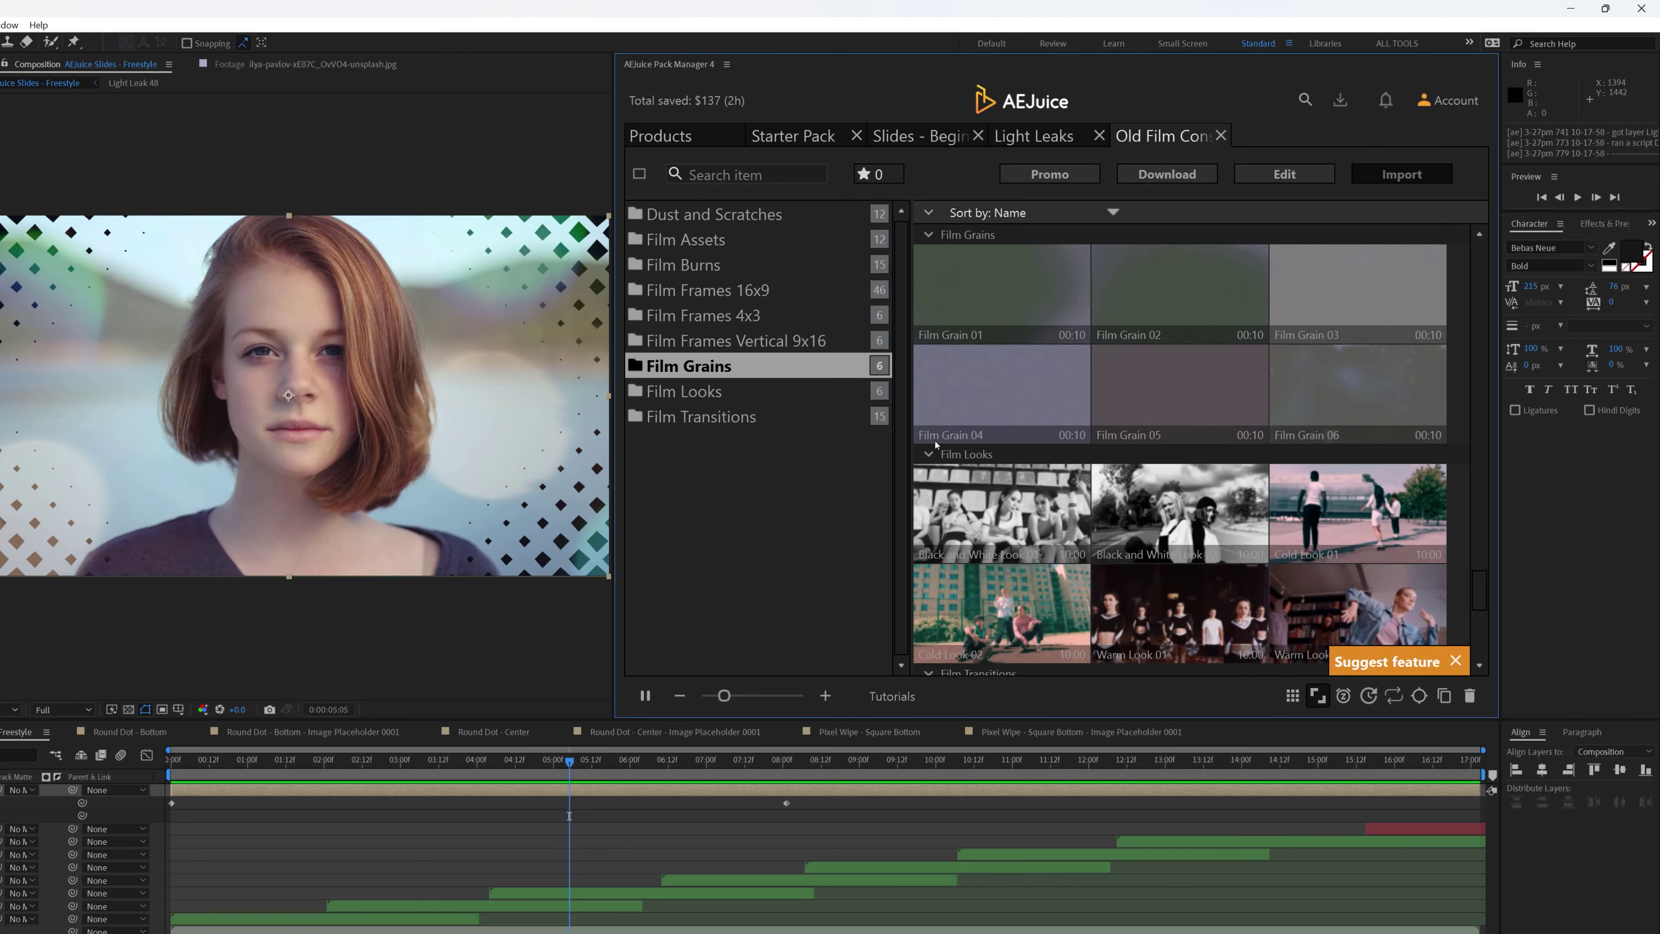
{"action": "scroll", "coordinate": [1104, 534], "scroll_direction": "down", "scroll_amount": 1}
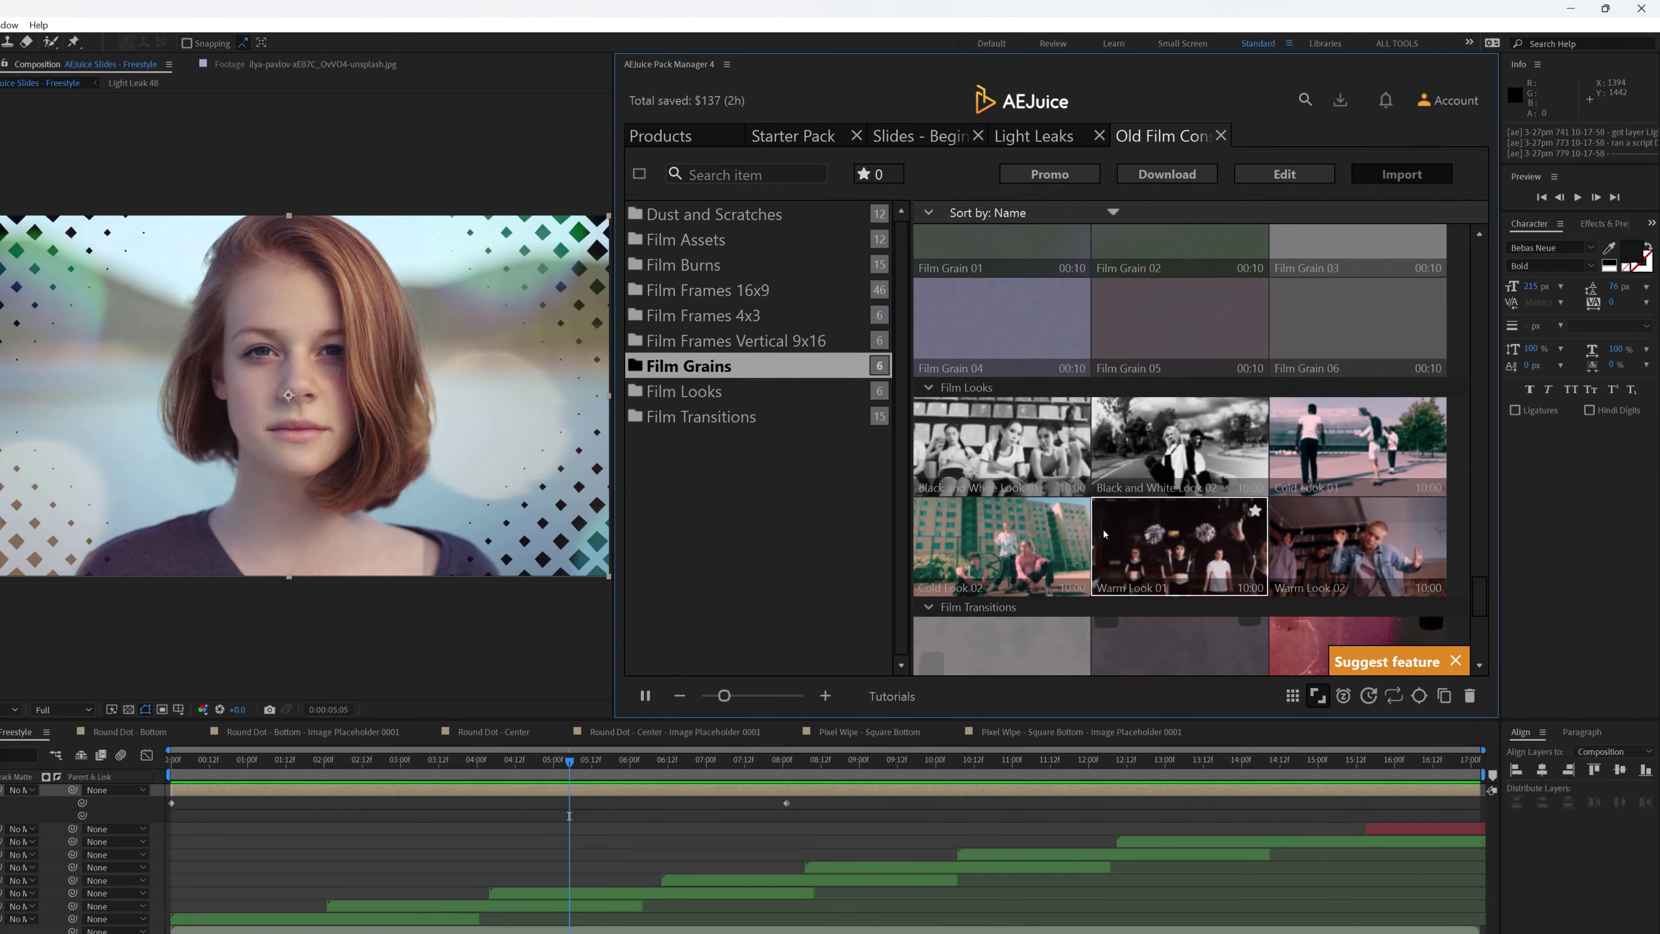
{"action": "scroll", "coordinate": [1105, 533], "scroll_direction": "down", "scroll_amount": 1}
{"action": "left_click", "coordinate": [714, 396]}
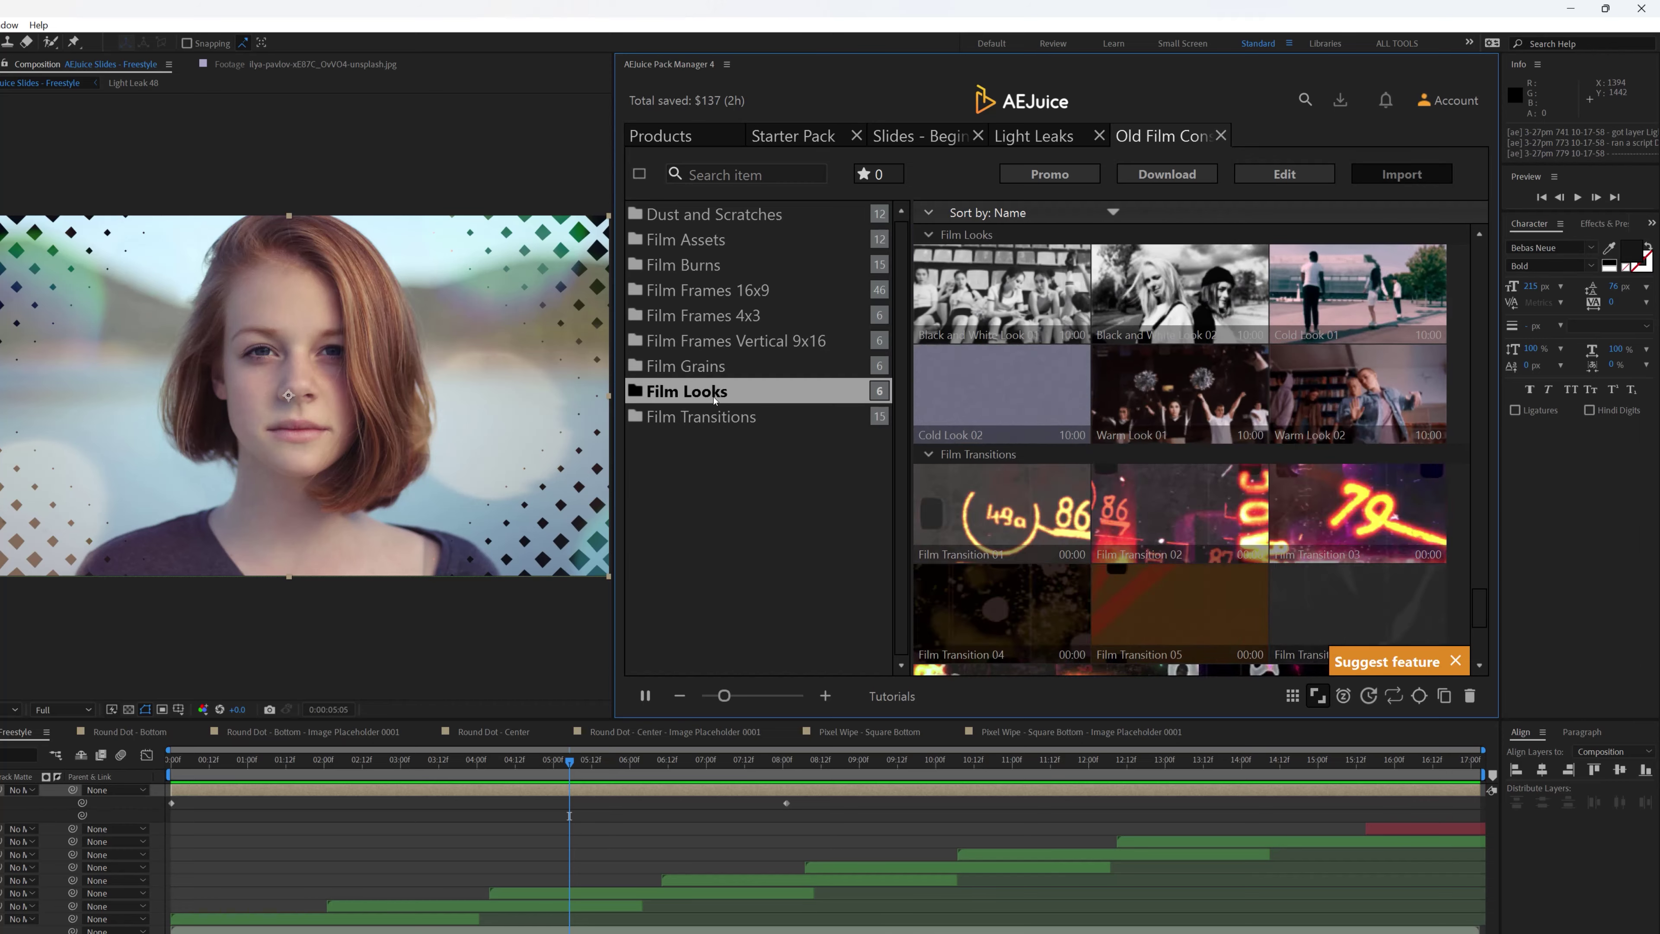
{"action": "scroll", "coordinate": [693, 390], "scroll_direction": "down", "scroll_amount": 3}
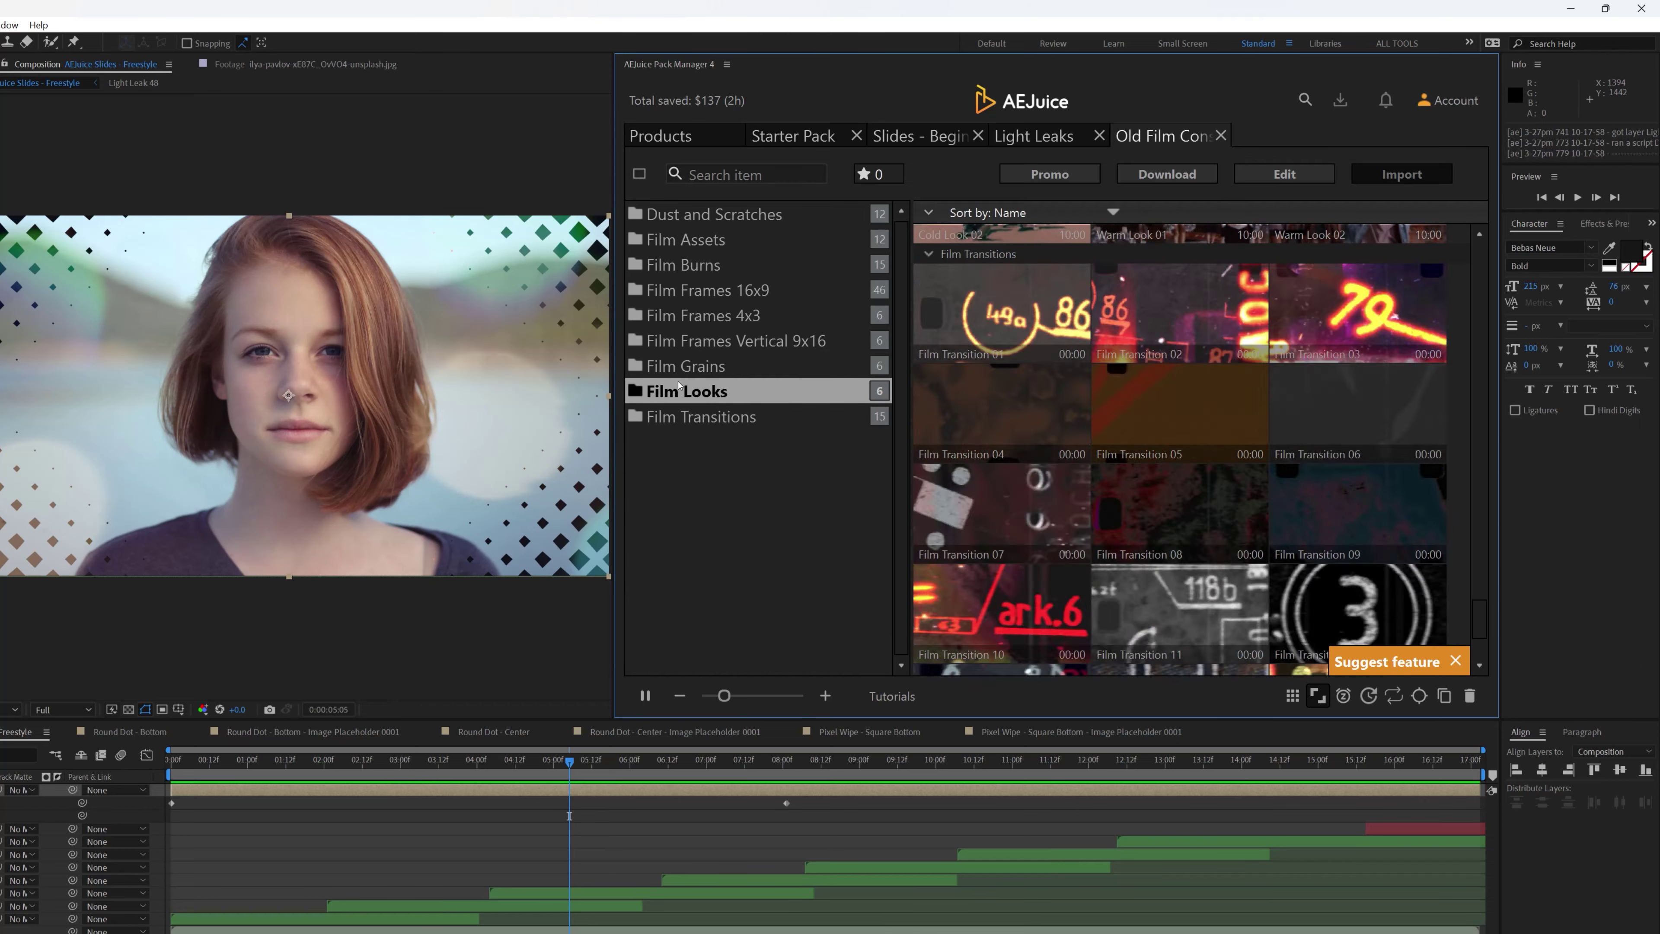
{"action": "left_click", "coordinate": [713, 416]}
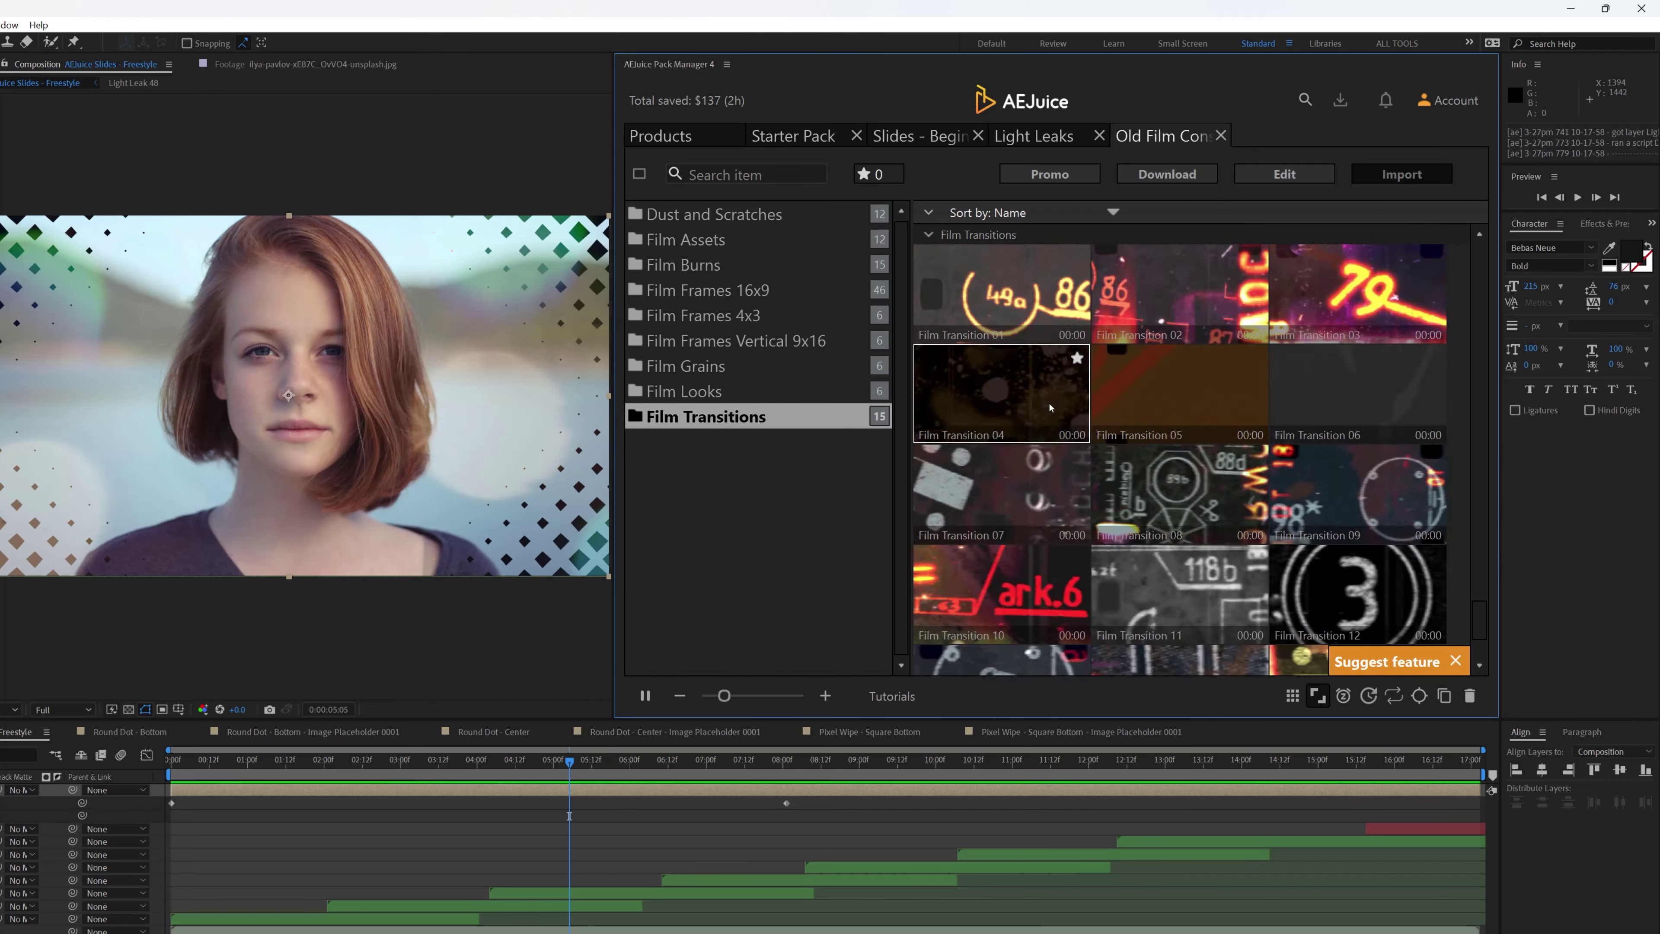
Step: Add Dust and Scratches 02 at the start of the Freestyle composition as a looped full-length overlay and play the result
{"action": "left_click", "coordinate": [750, 212]}
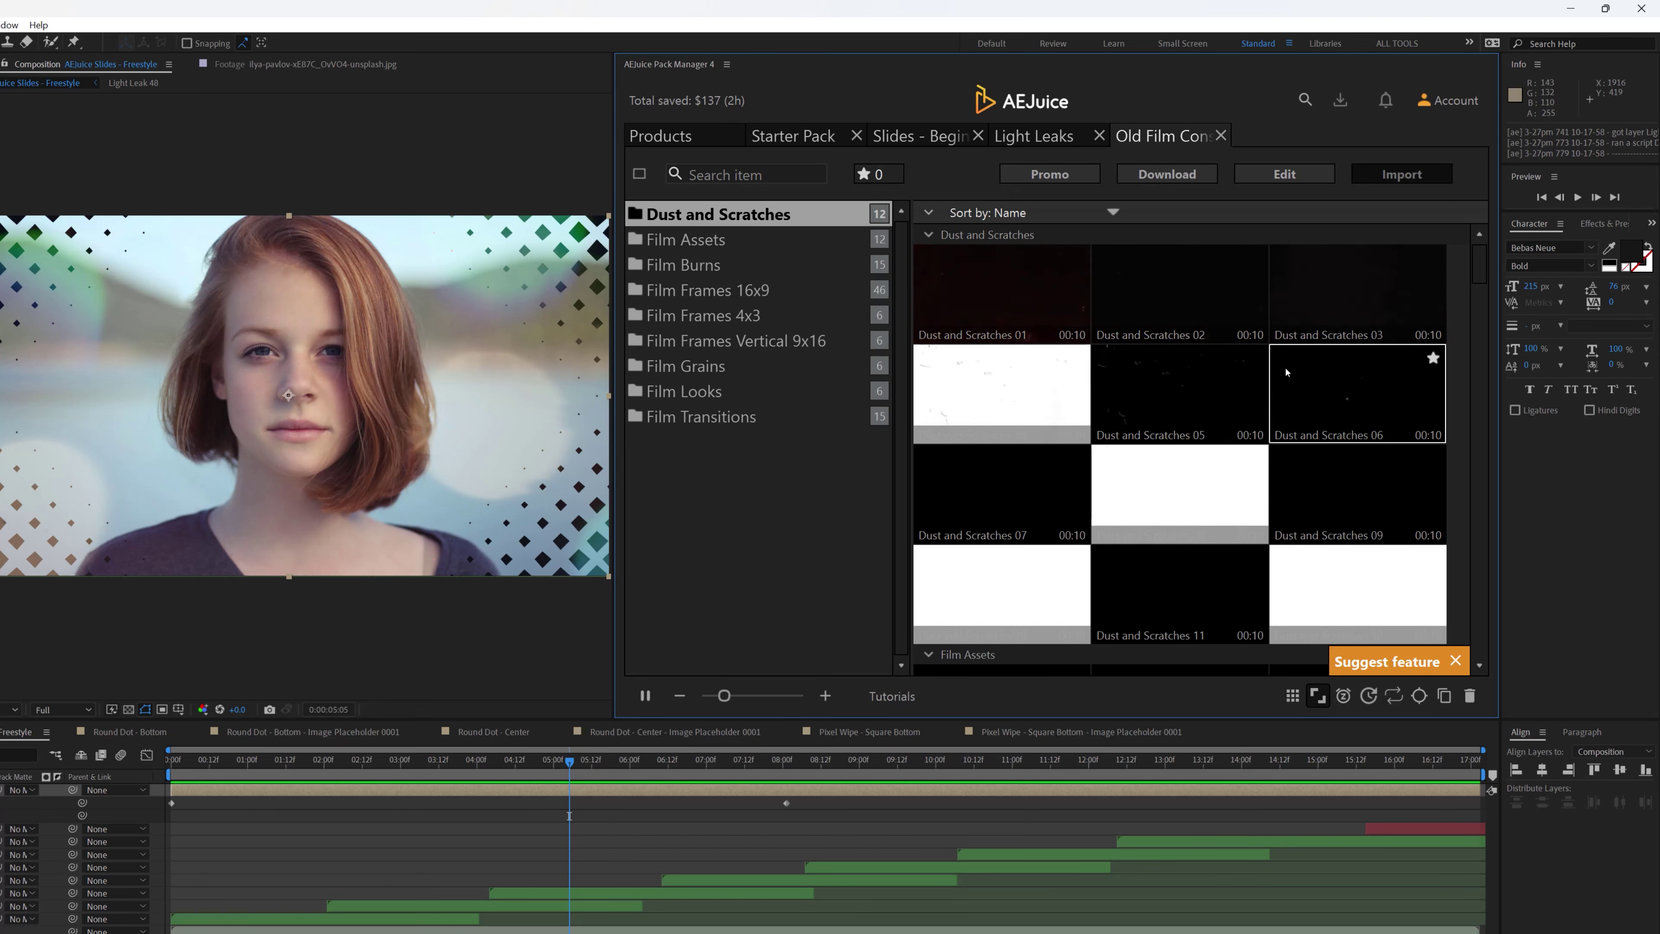
{"action": "scroll", "coordinate": [1111, 366], "scroll_direction": "down", "scroll_amount": 1}
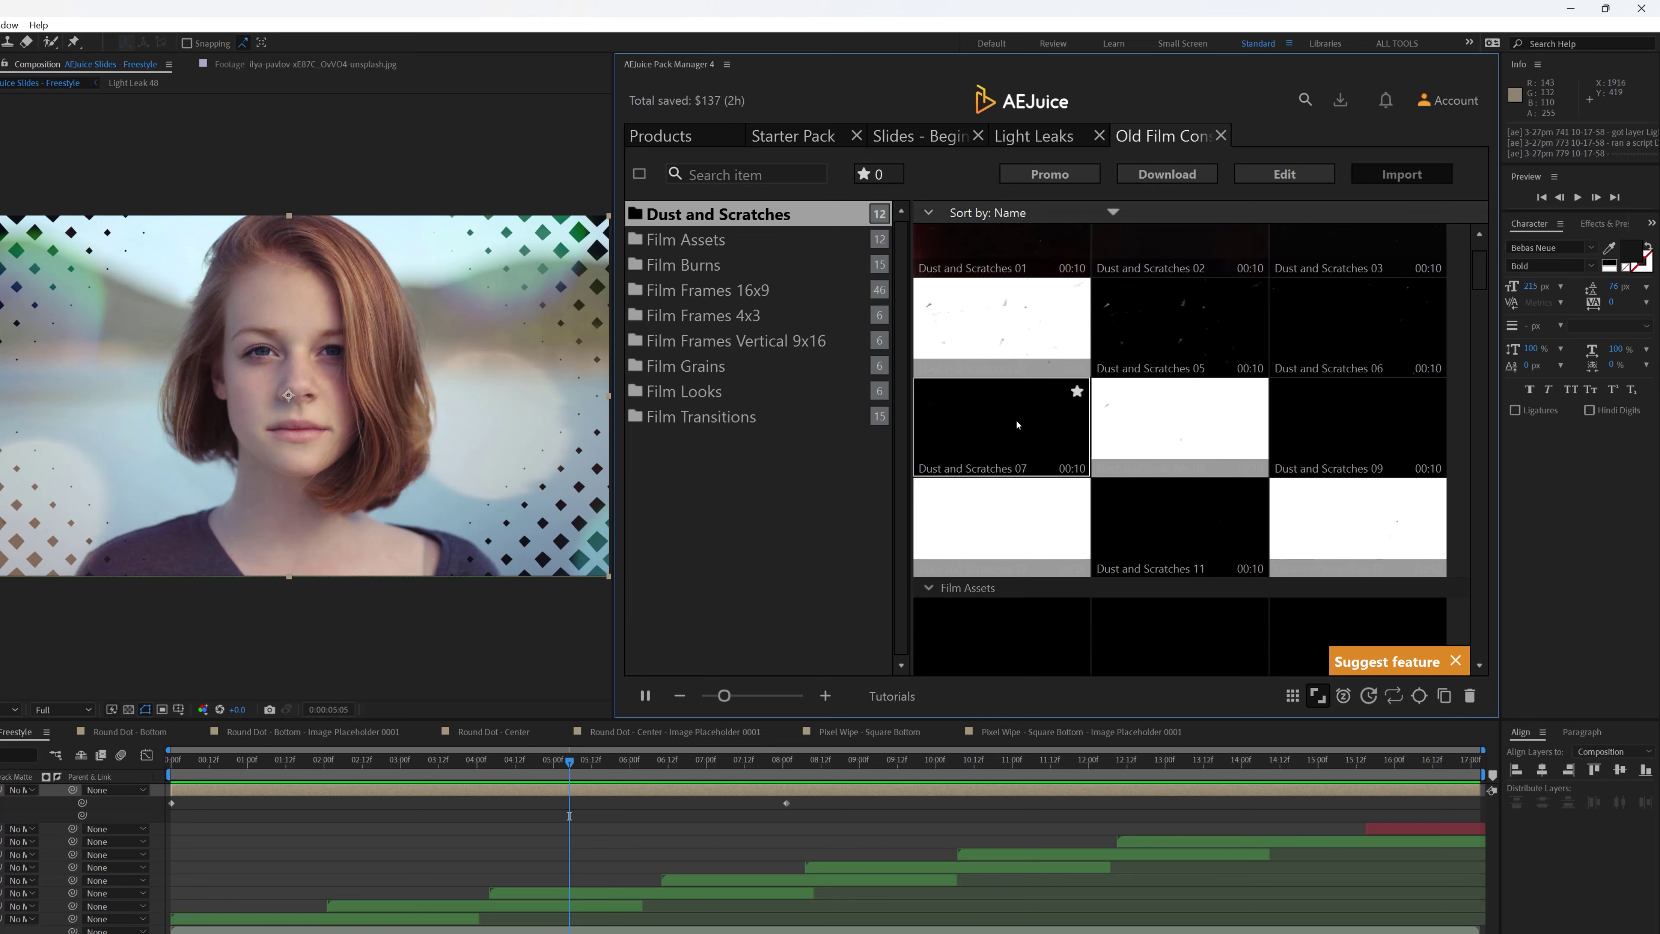
{"action": "scroll", "coordinate": [1022, 423], "scroll_direction": "up", "scroll_amount": 1}
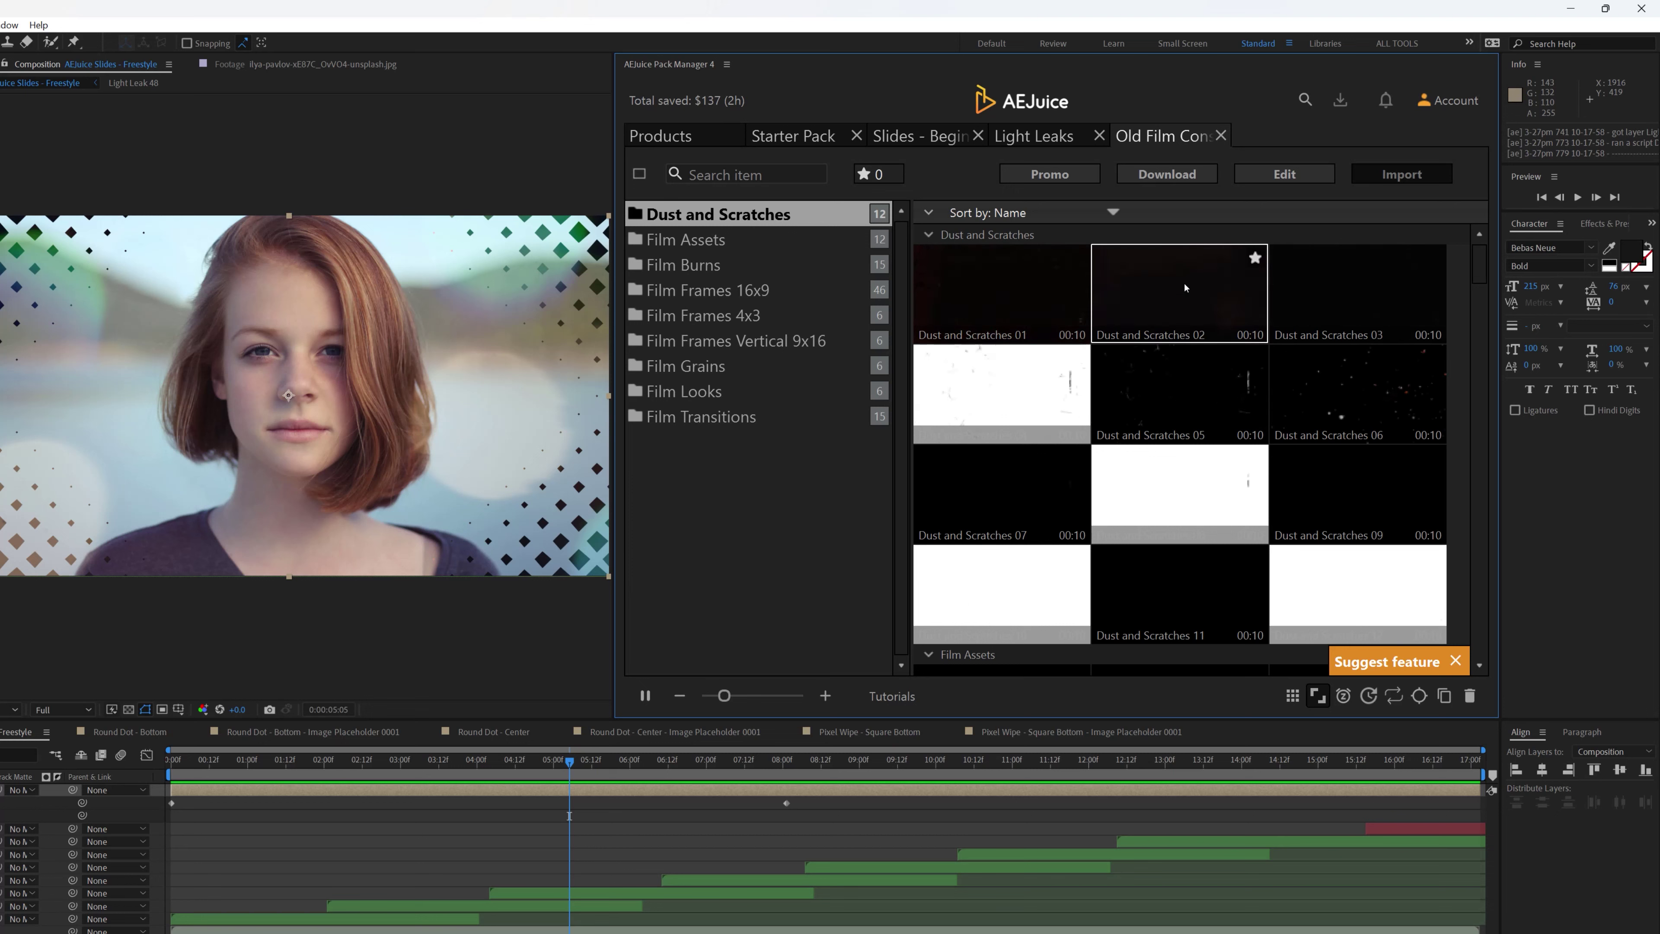
{"action": "left_click_drag", "start_coordinate": [580, 773], "coordinate": [111, 813]}
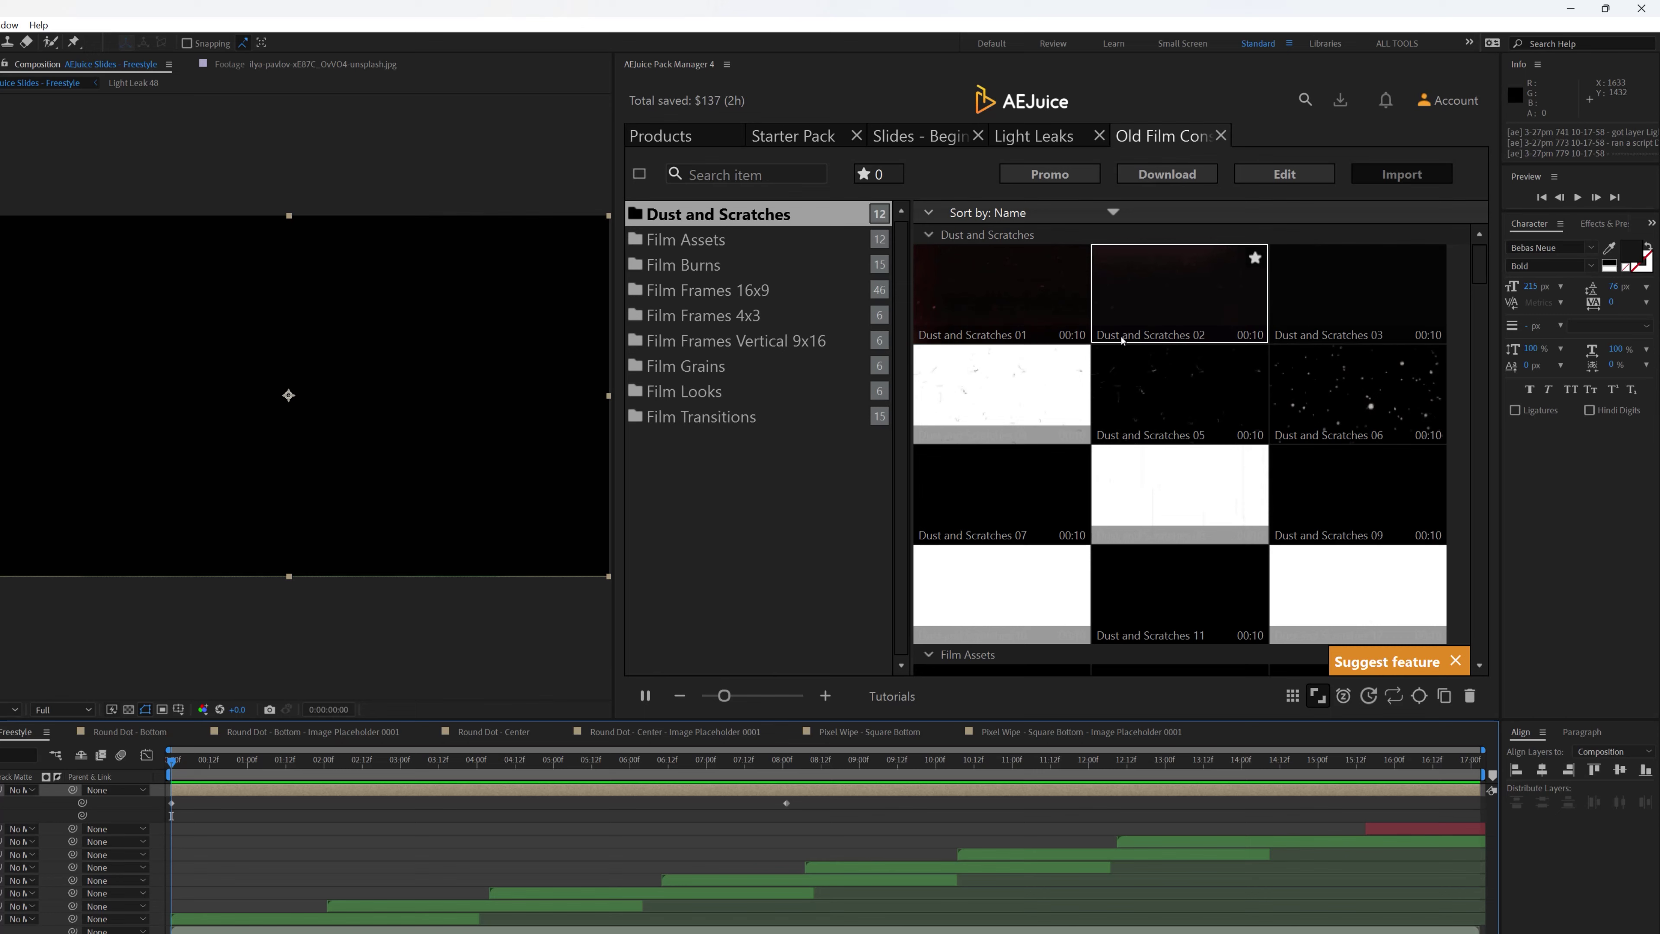
{"action": "left_click", "coordinate": [1174, 307]}
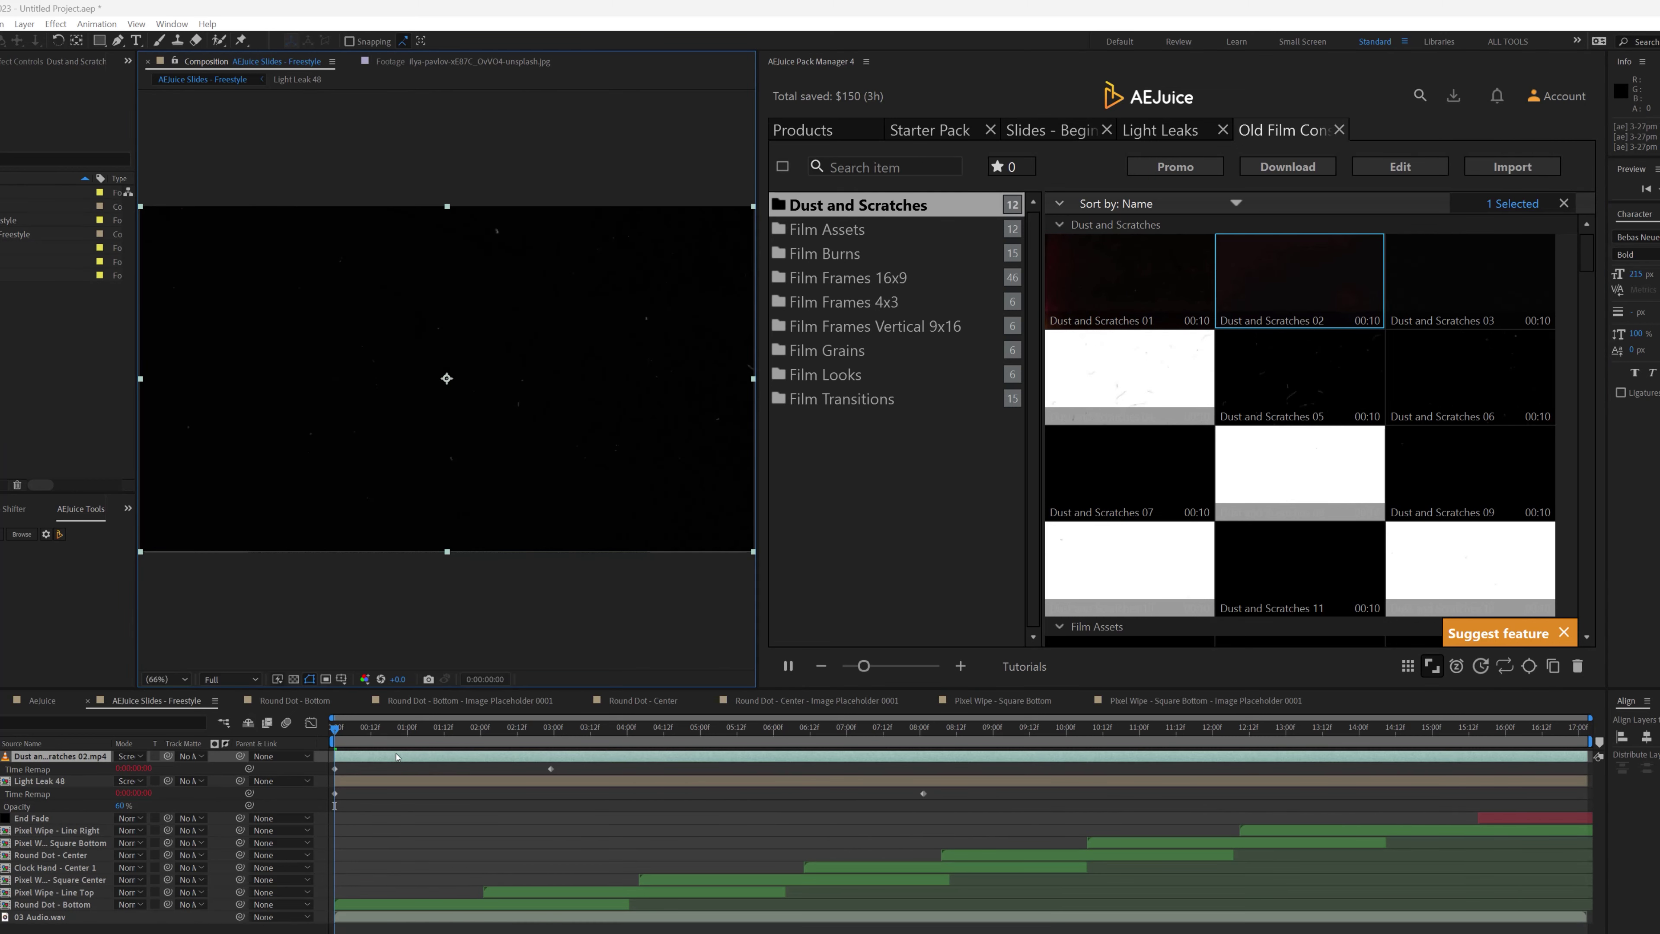
{"action": "key", "text": "space"}
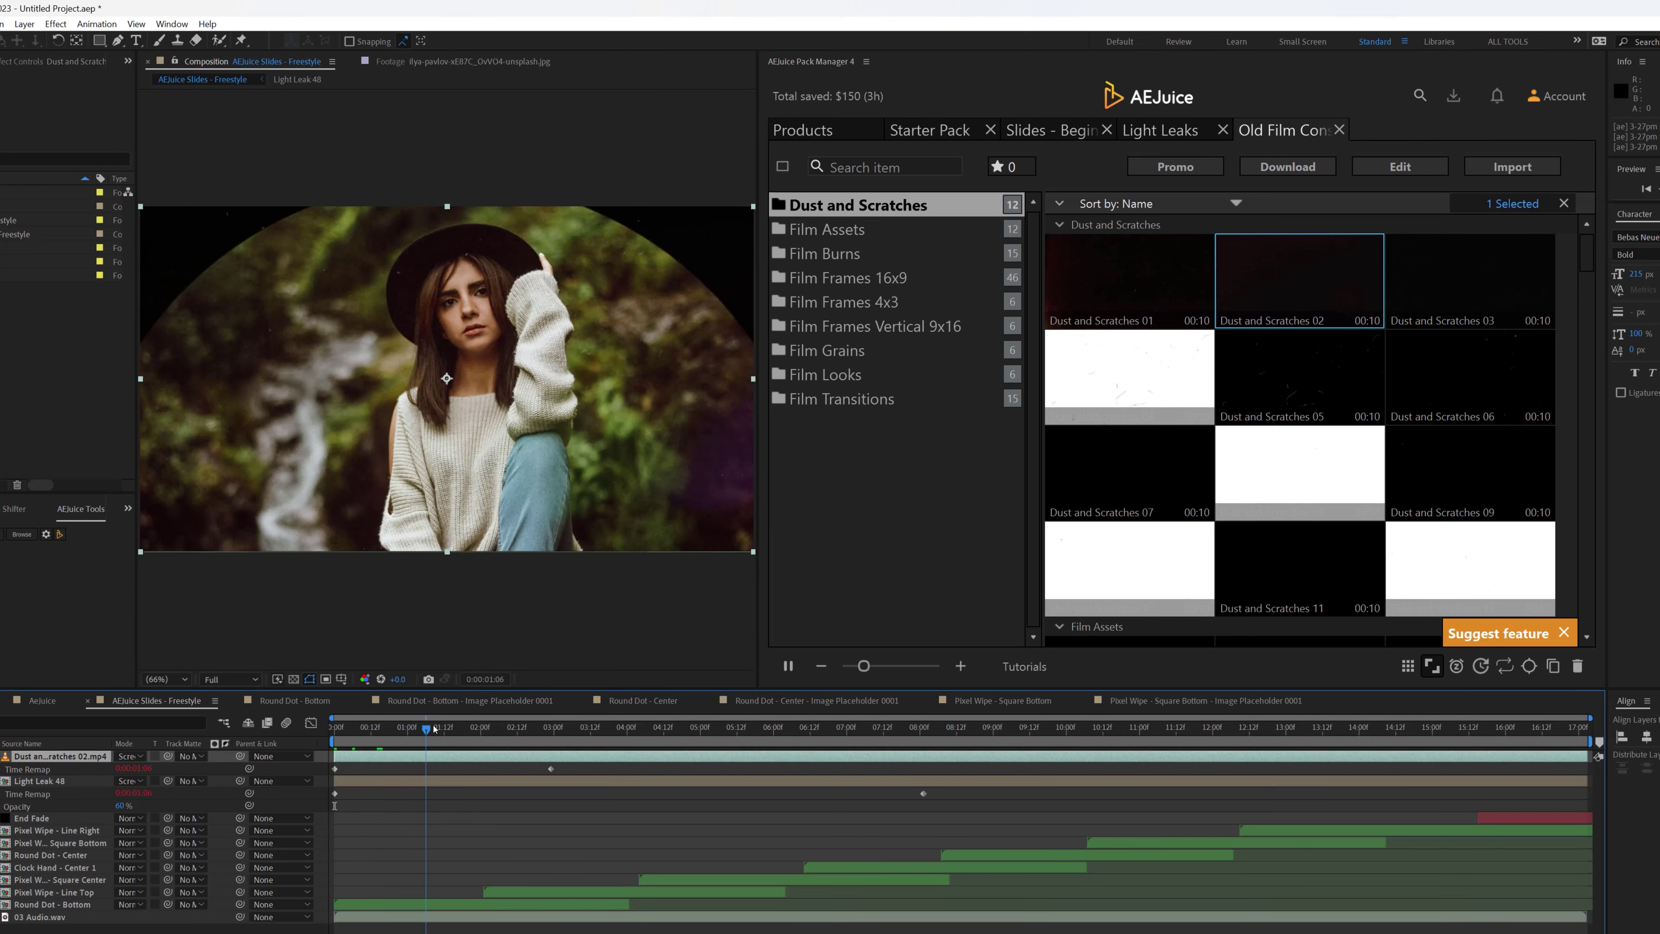
Step: Play the Freestyle slideshow from the start and scrub back to about 0:00:03:13 to examine the dust overlay
{"action": "left_click", "coordinate": [331, 741]}
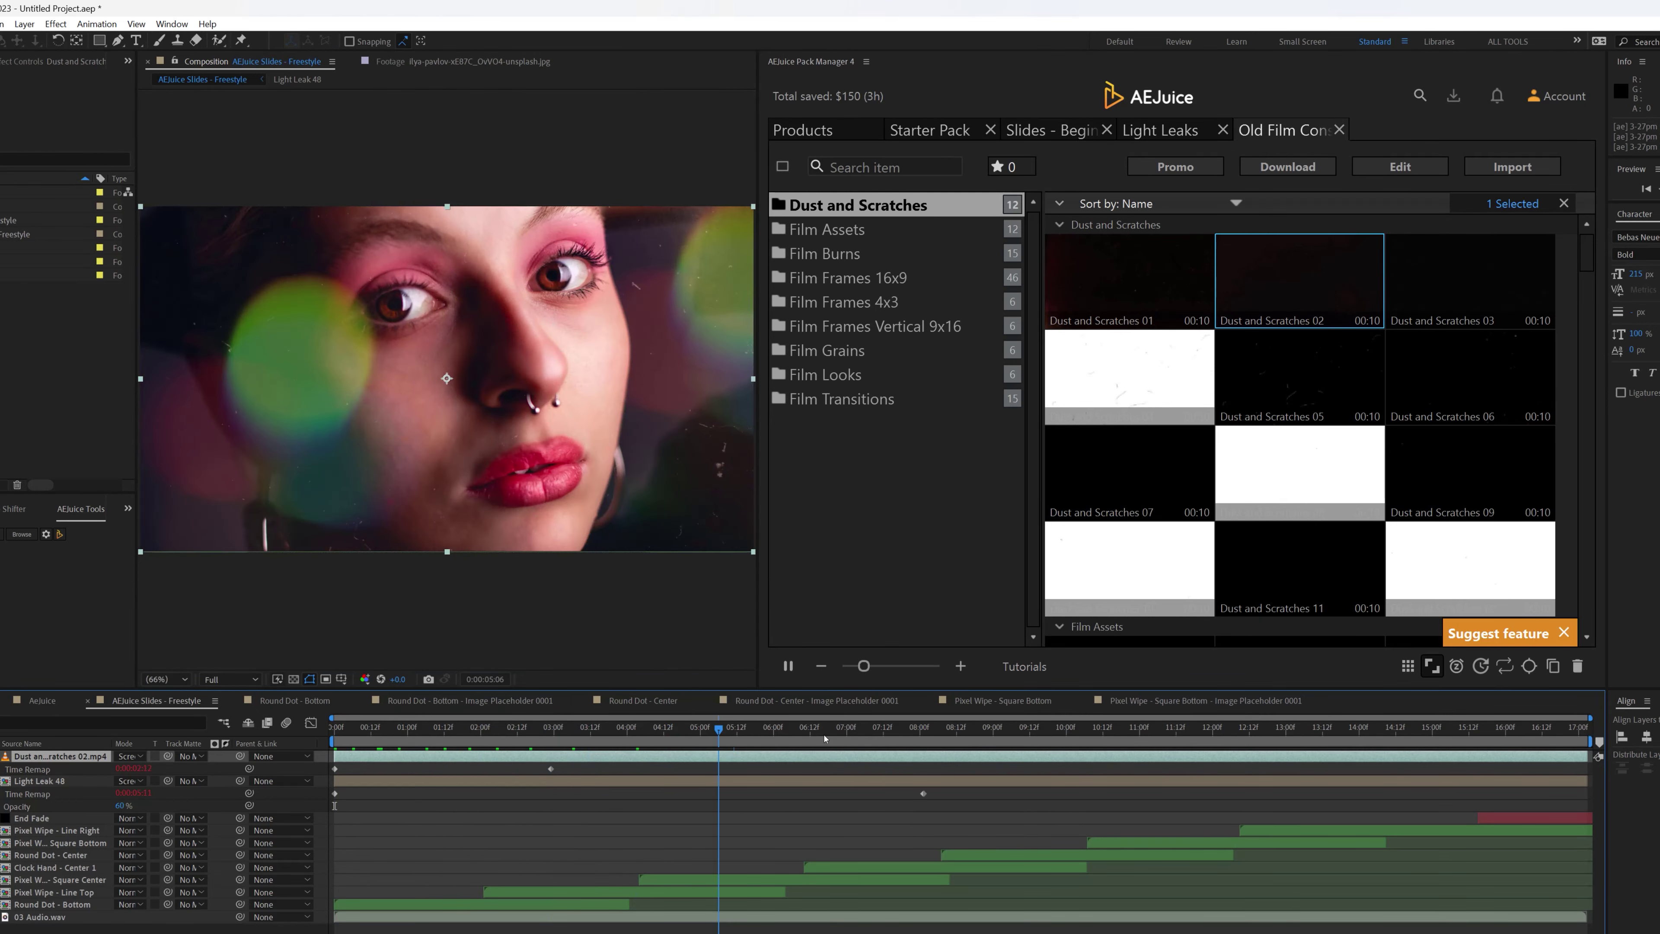
{"action": "key", "text": "space"}
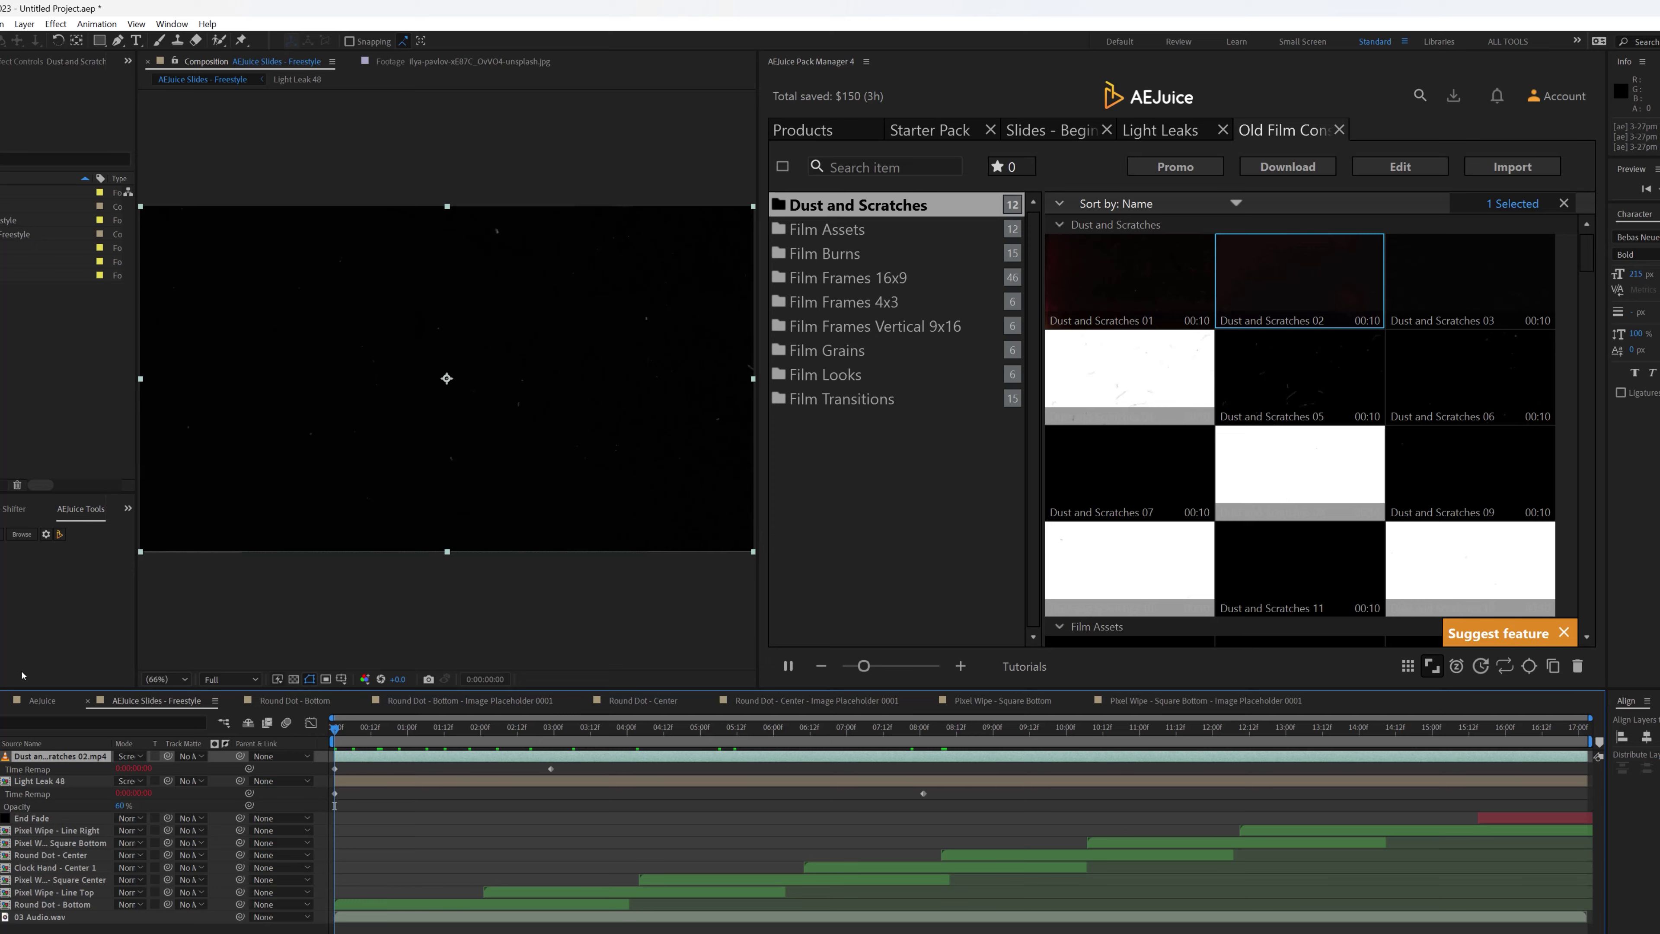
{"action": "key", "text": "space"}
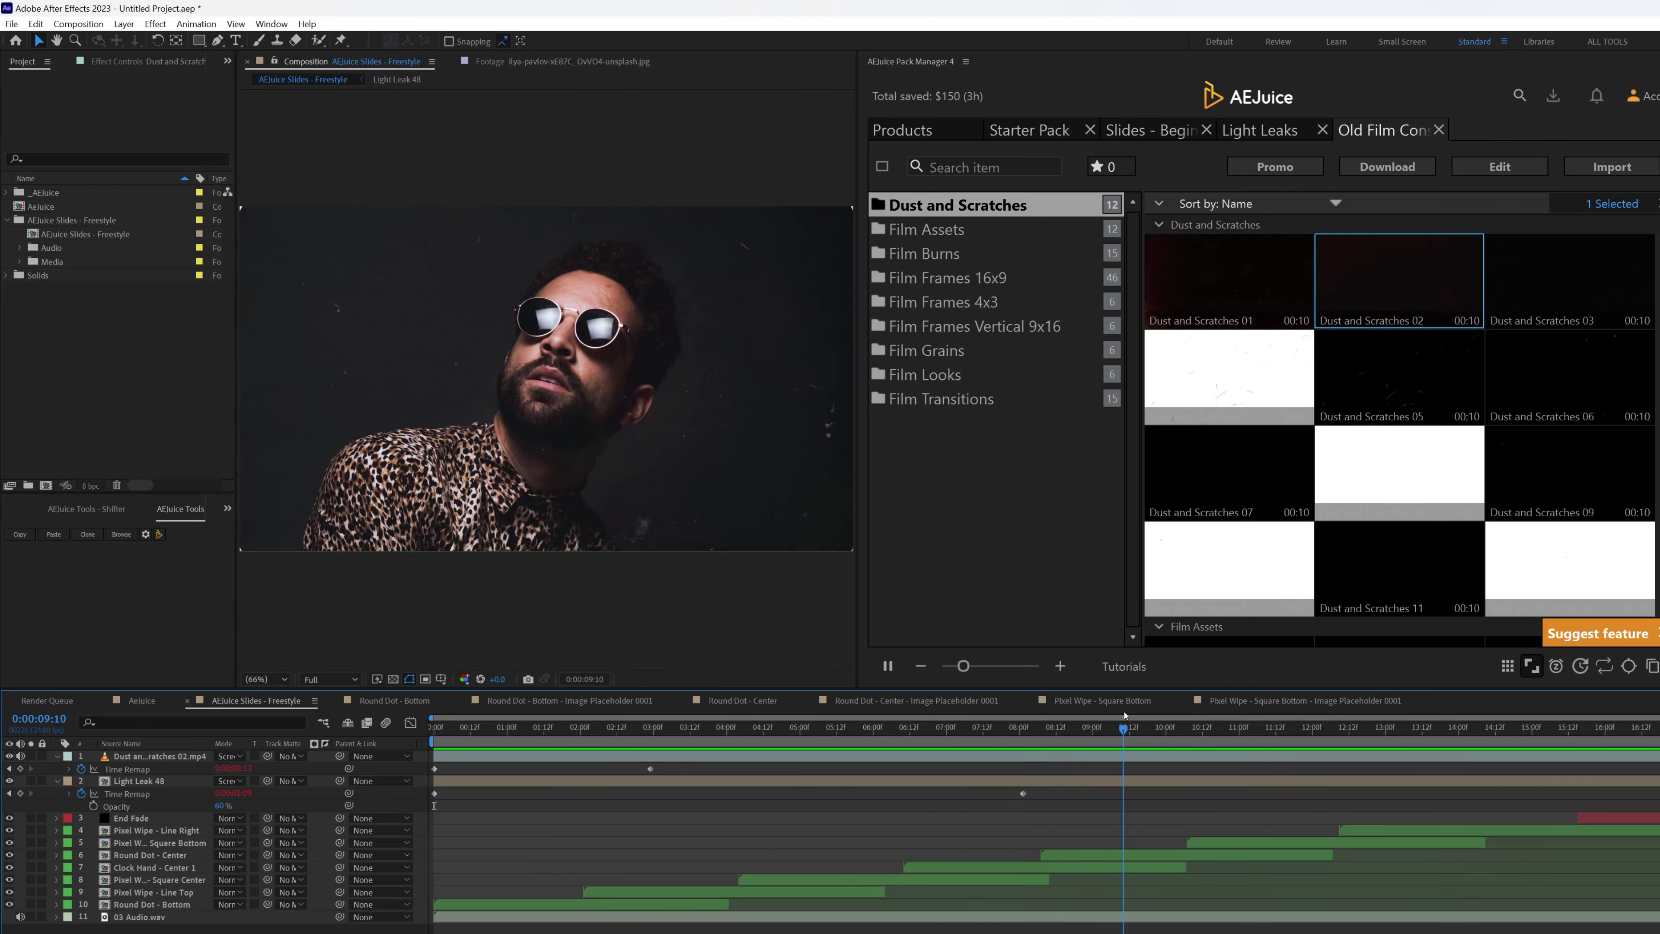
{"action": "left_click_drag", "start_coordinate": [1072, 725], "coordinate": [696, 752]}
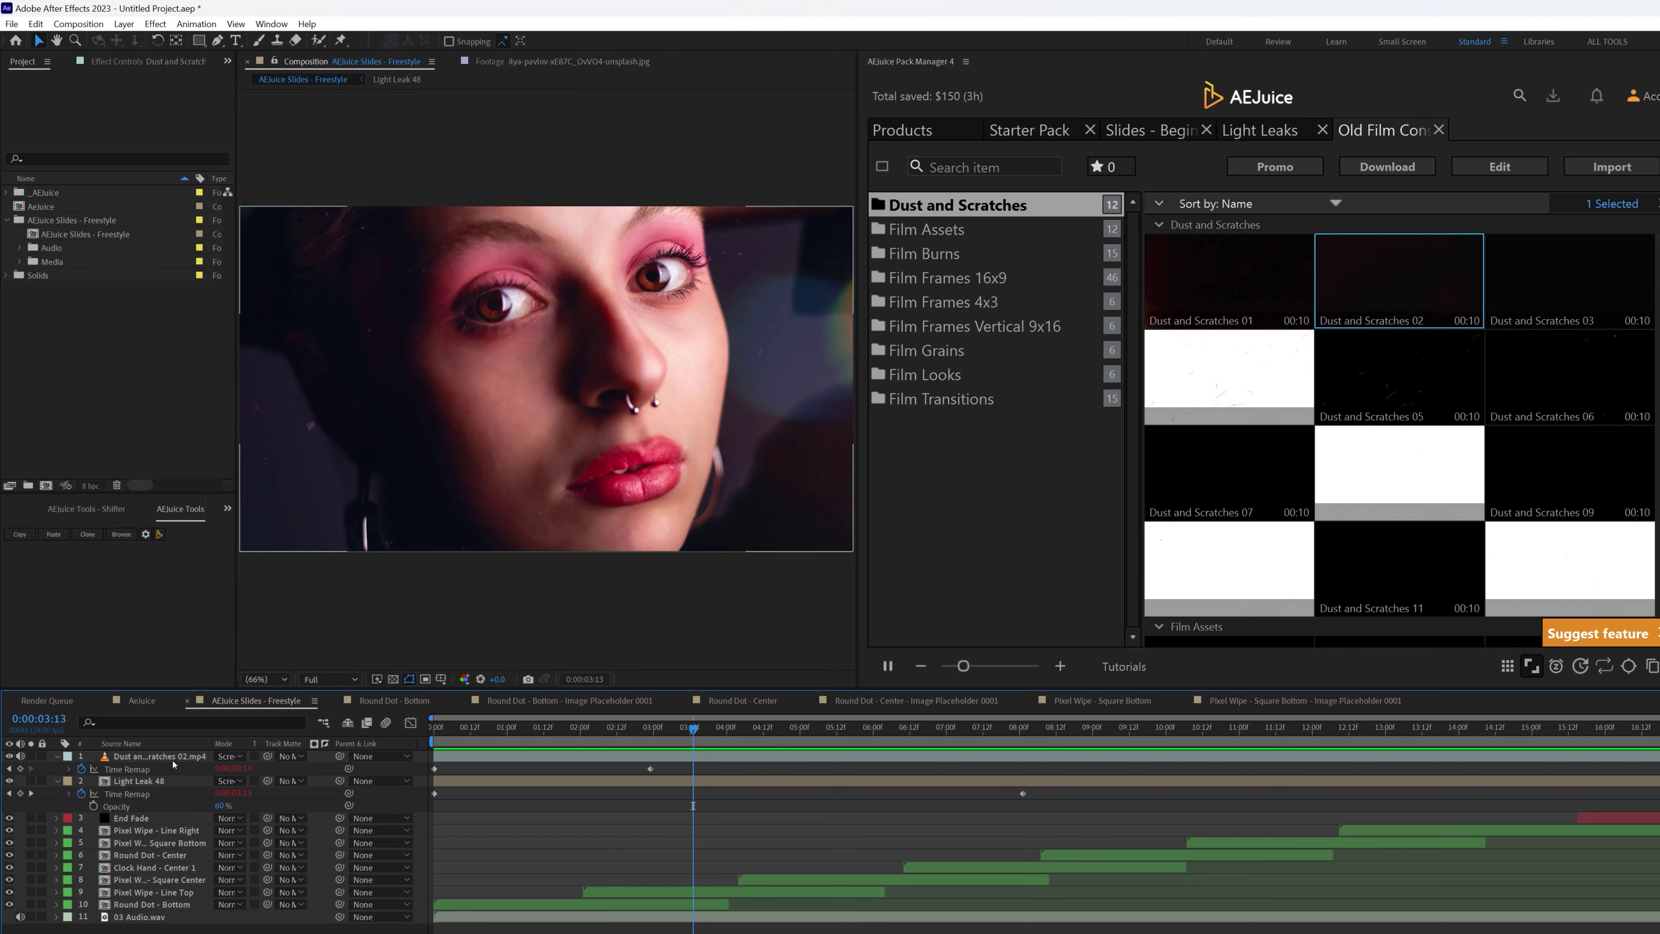
Step: Set the Dust and Scratches 02 layer's opacity to 40% and scrub through the slides to check it
{"action": "left_click", "coordinate": [173, 758]}
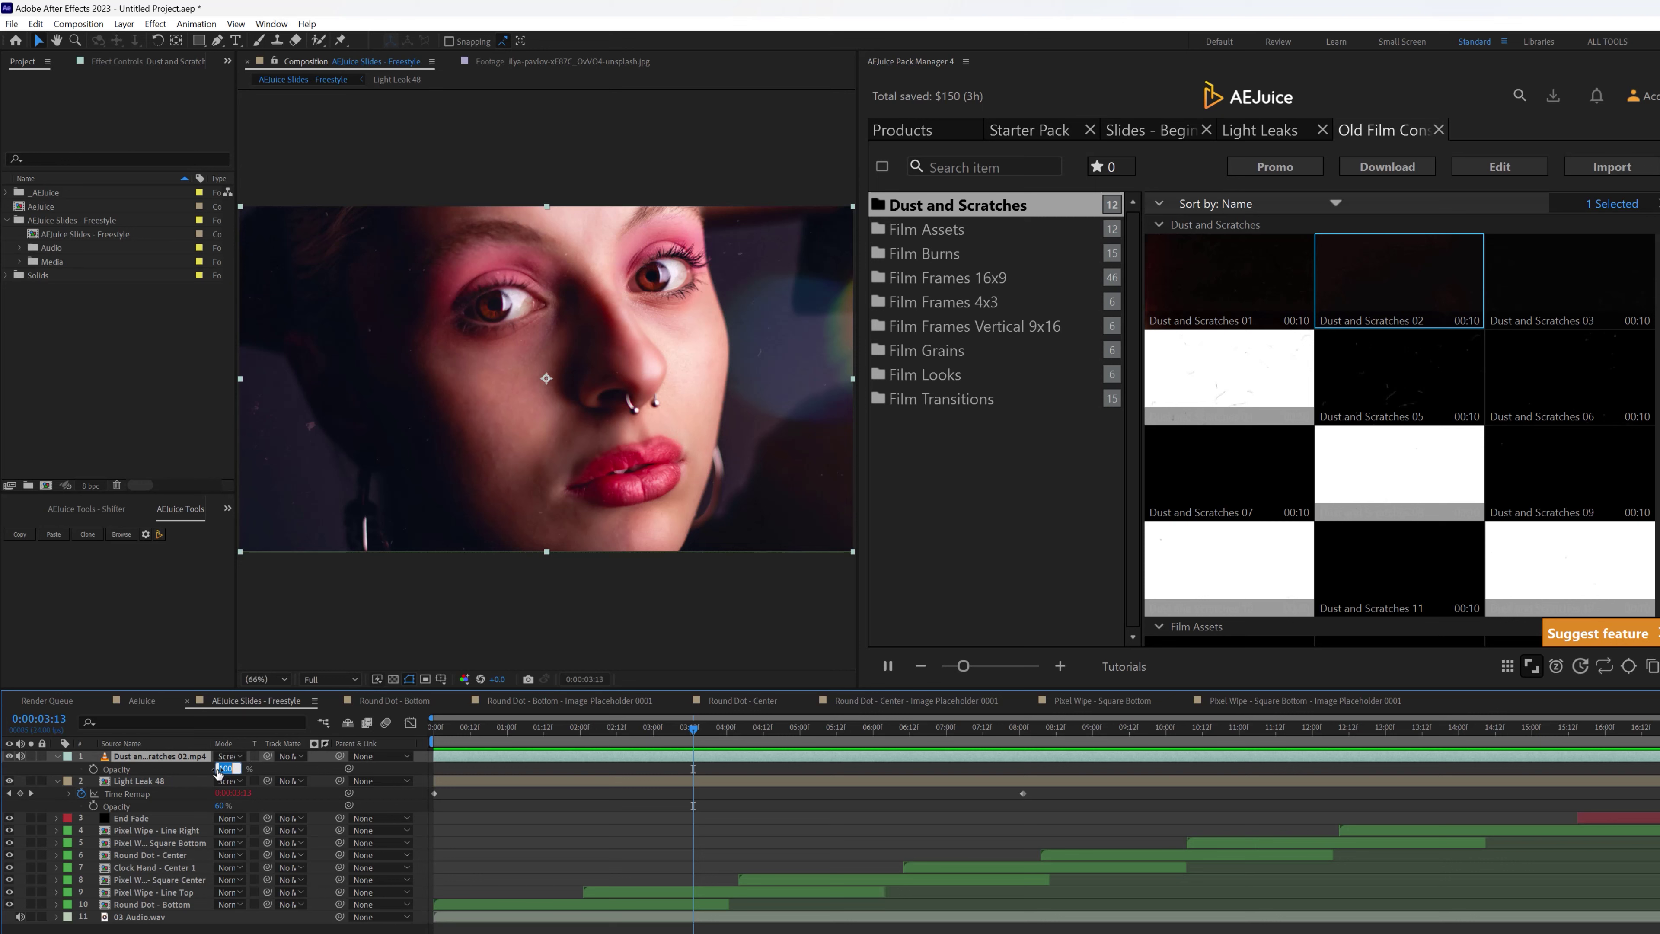
{"action": "left_click", "coordinate": [216, 773]}
{"action": "type", "text": "40"}
{"action": "key", "text": "Return"}
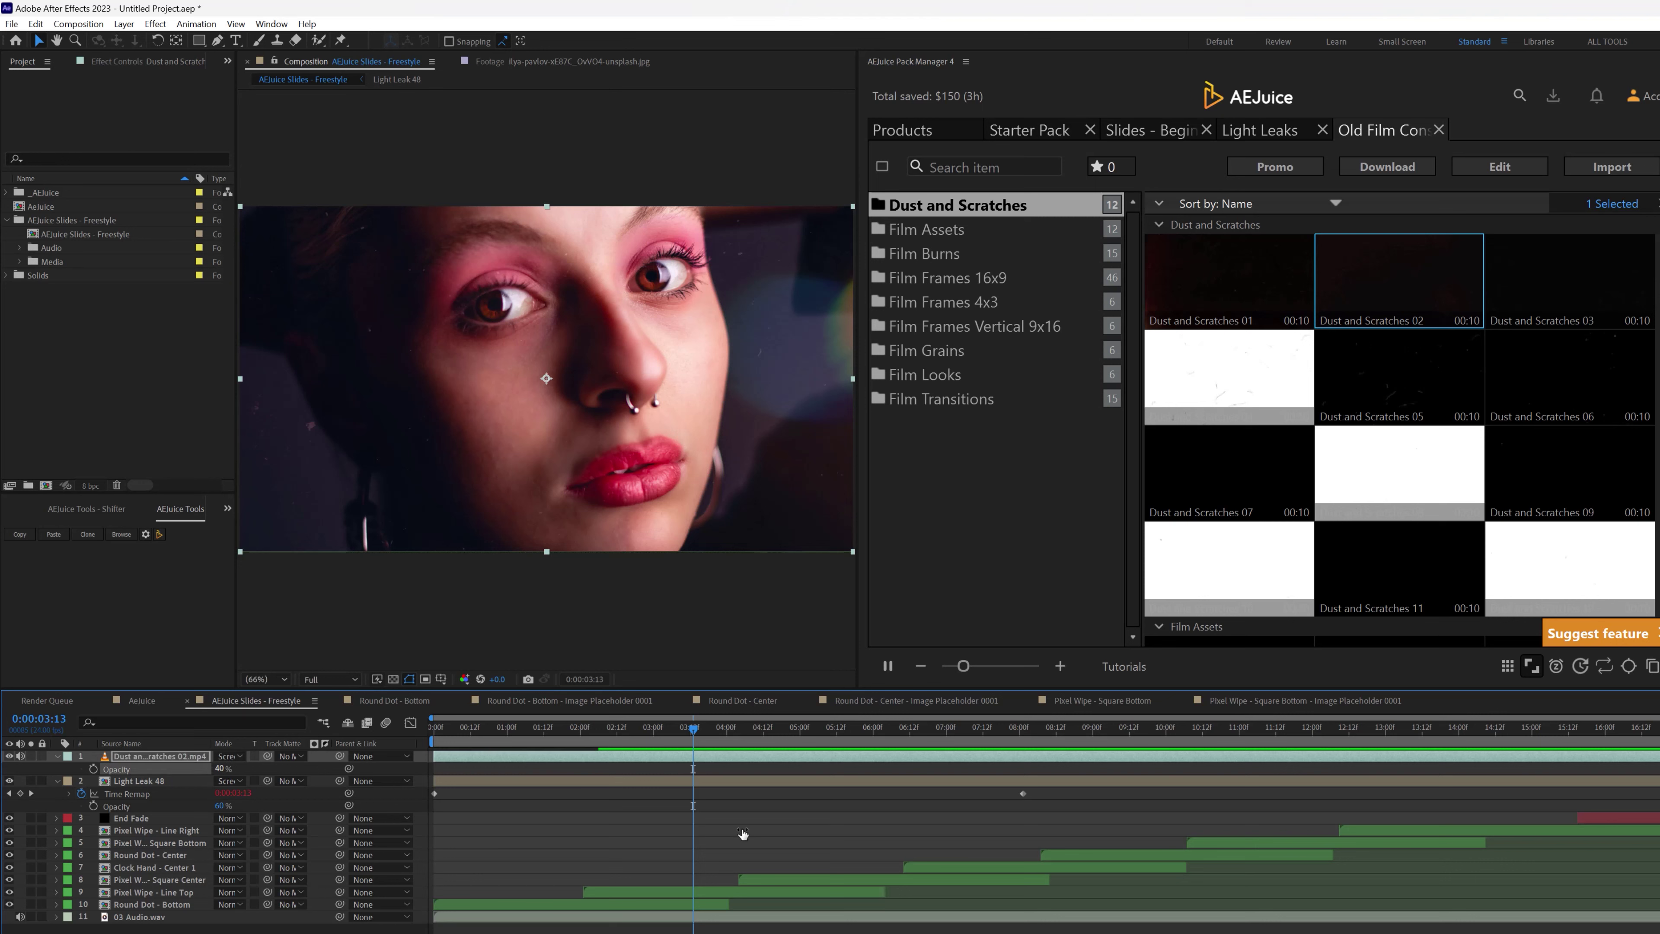
{"action": "left_click", "coordinate": [730, 742]}
{"action": "left_click_drag", "start_coordinate": [731, 735], "coordinate": [947, 727]}
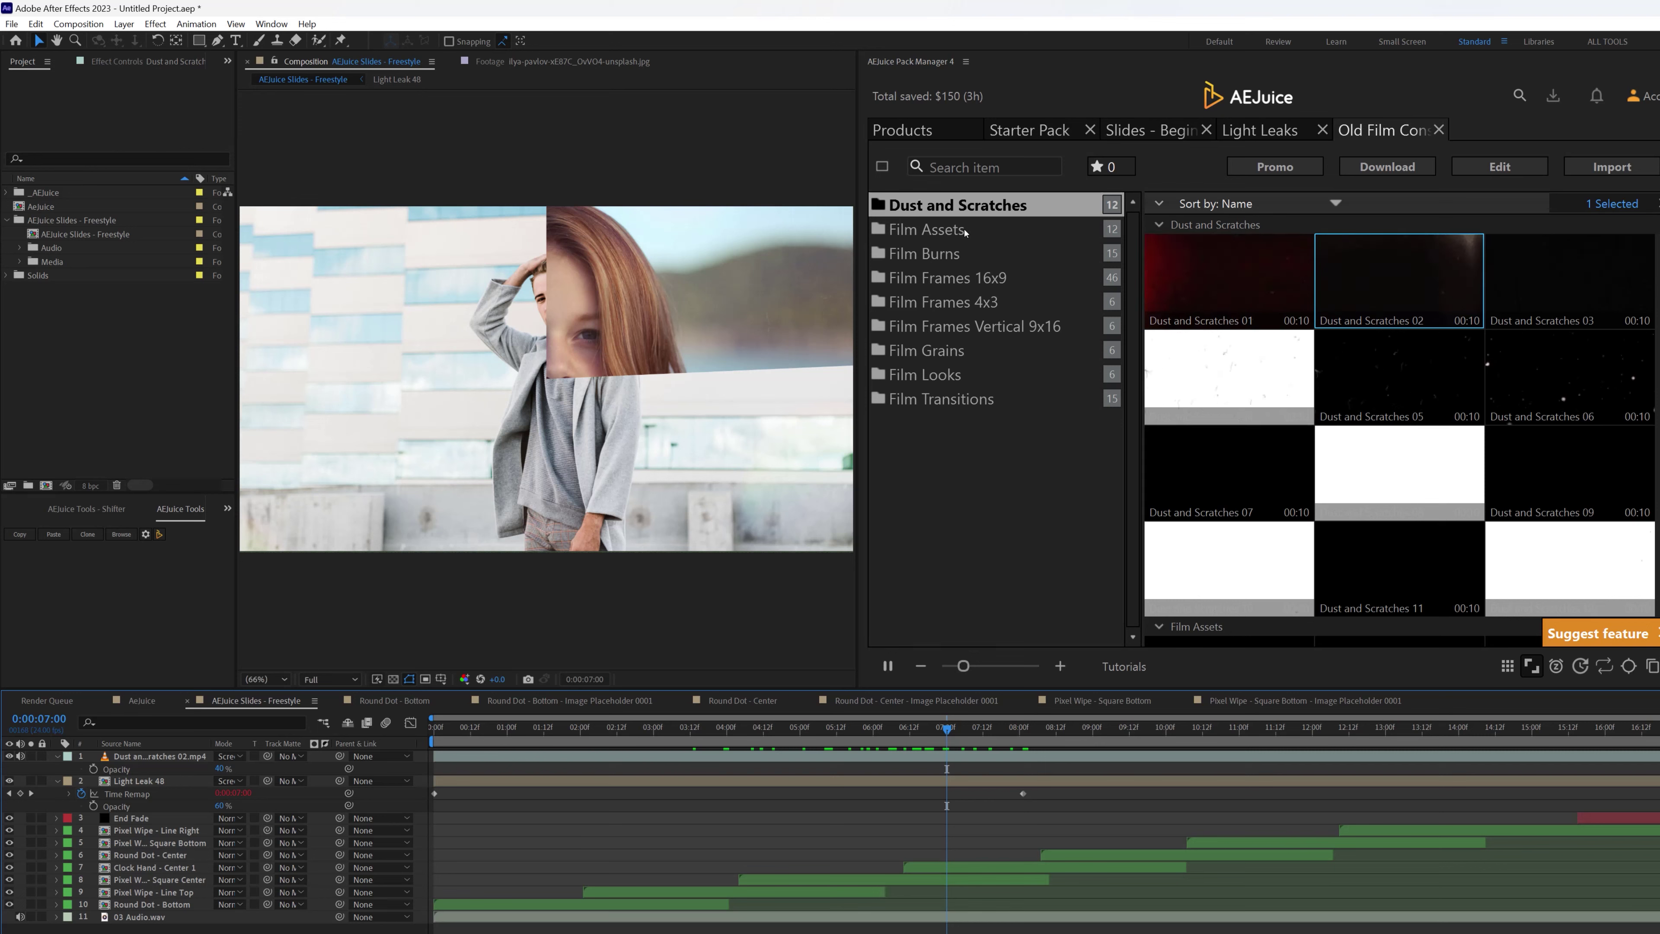
Step: Add the first Film Frames 16x9 item as an overlay at the start of the Freestyle composition and play it
{"action": "left_click", "coordinate": [934, 230]}
{"action": "left_click", "coordinate": [939, 252]}
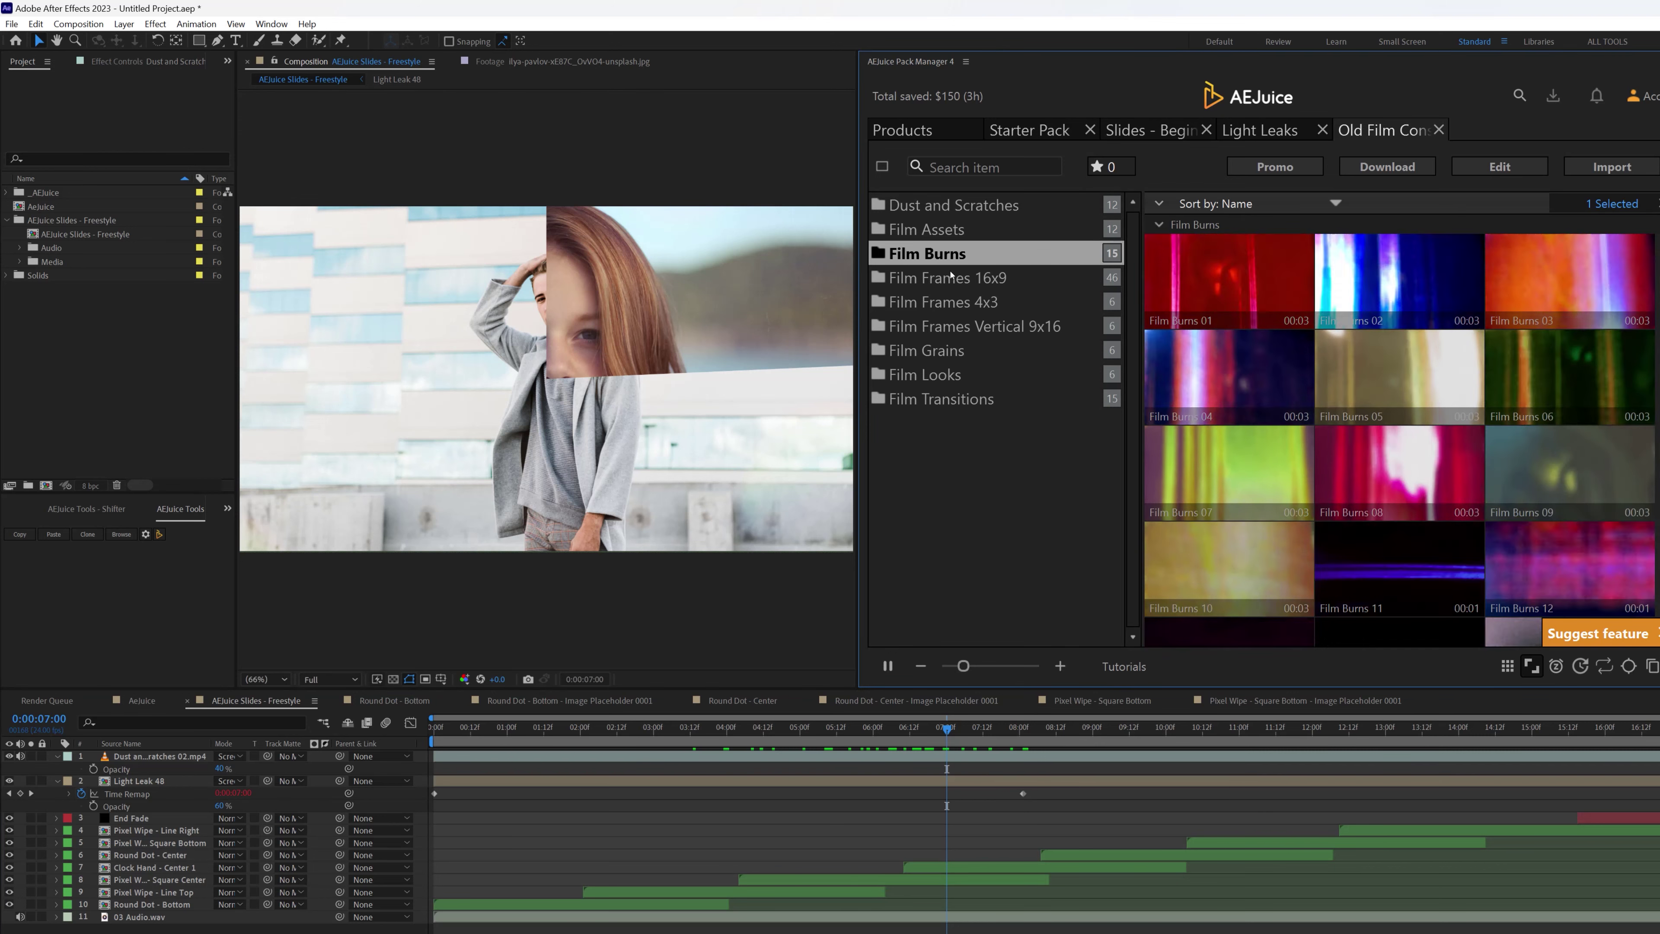
{"action": "left_click", "coordinate": [951, 278]}
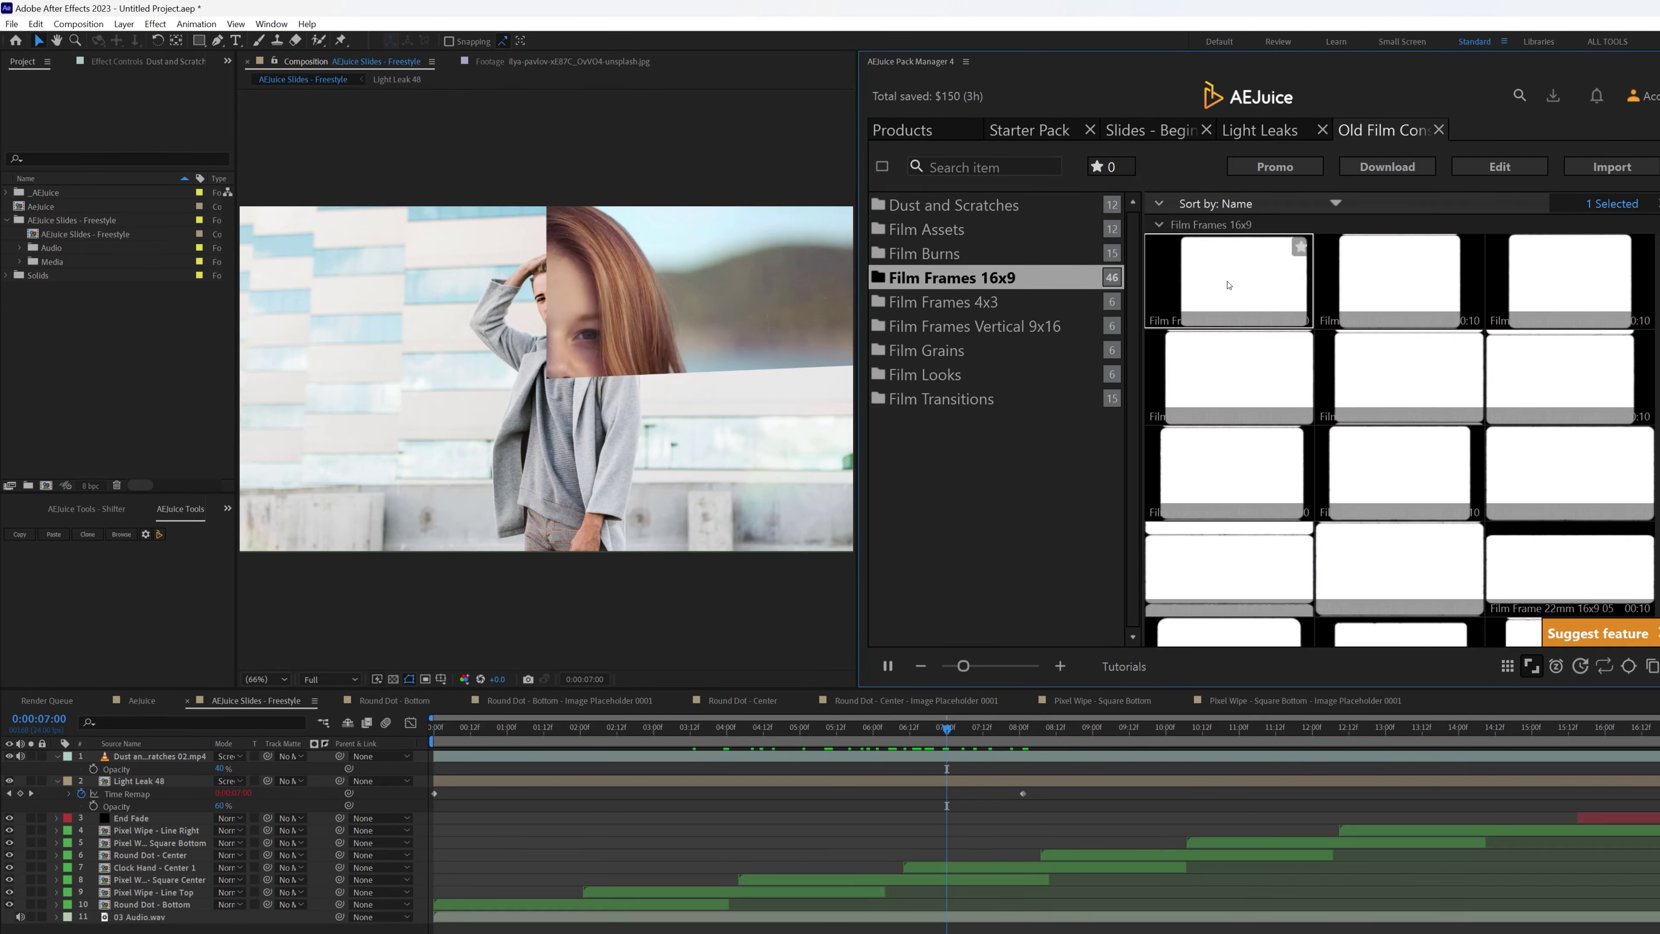
{"action": "left_click_drag", "start_coordinate": [743, 728], "coordinate": [434, 728]}
{"action": "left_click", "coordinate": [1250, 273]}
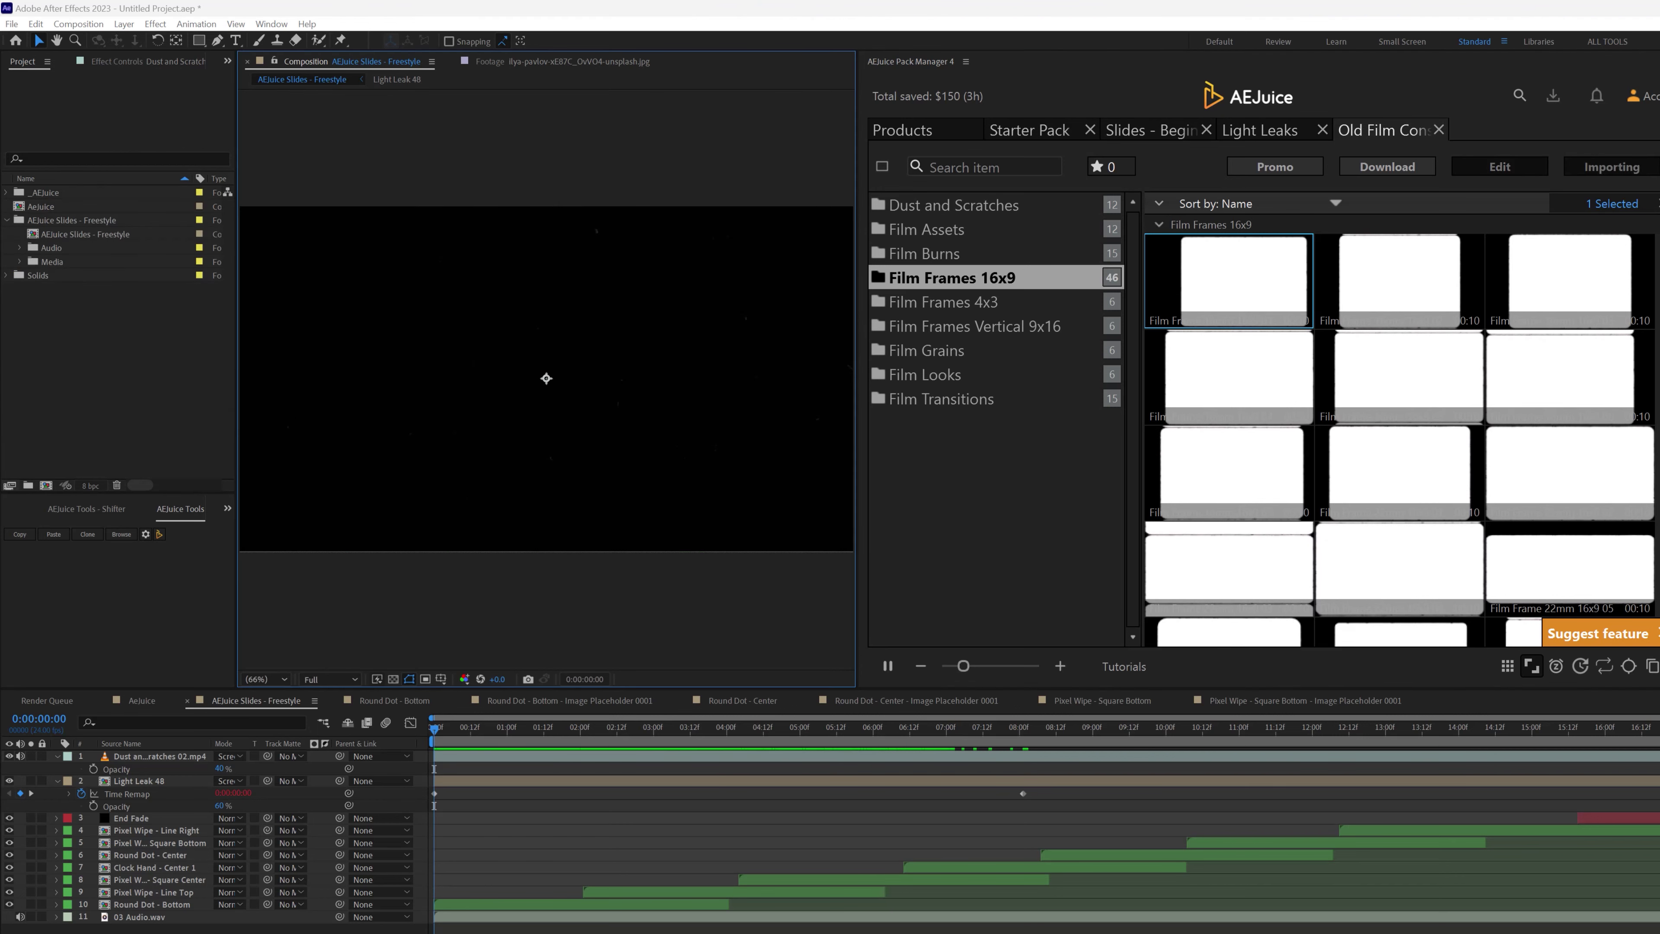
{"action": "key", "text": "space"}
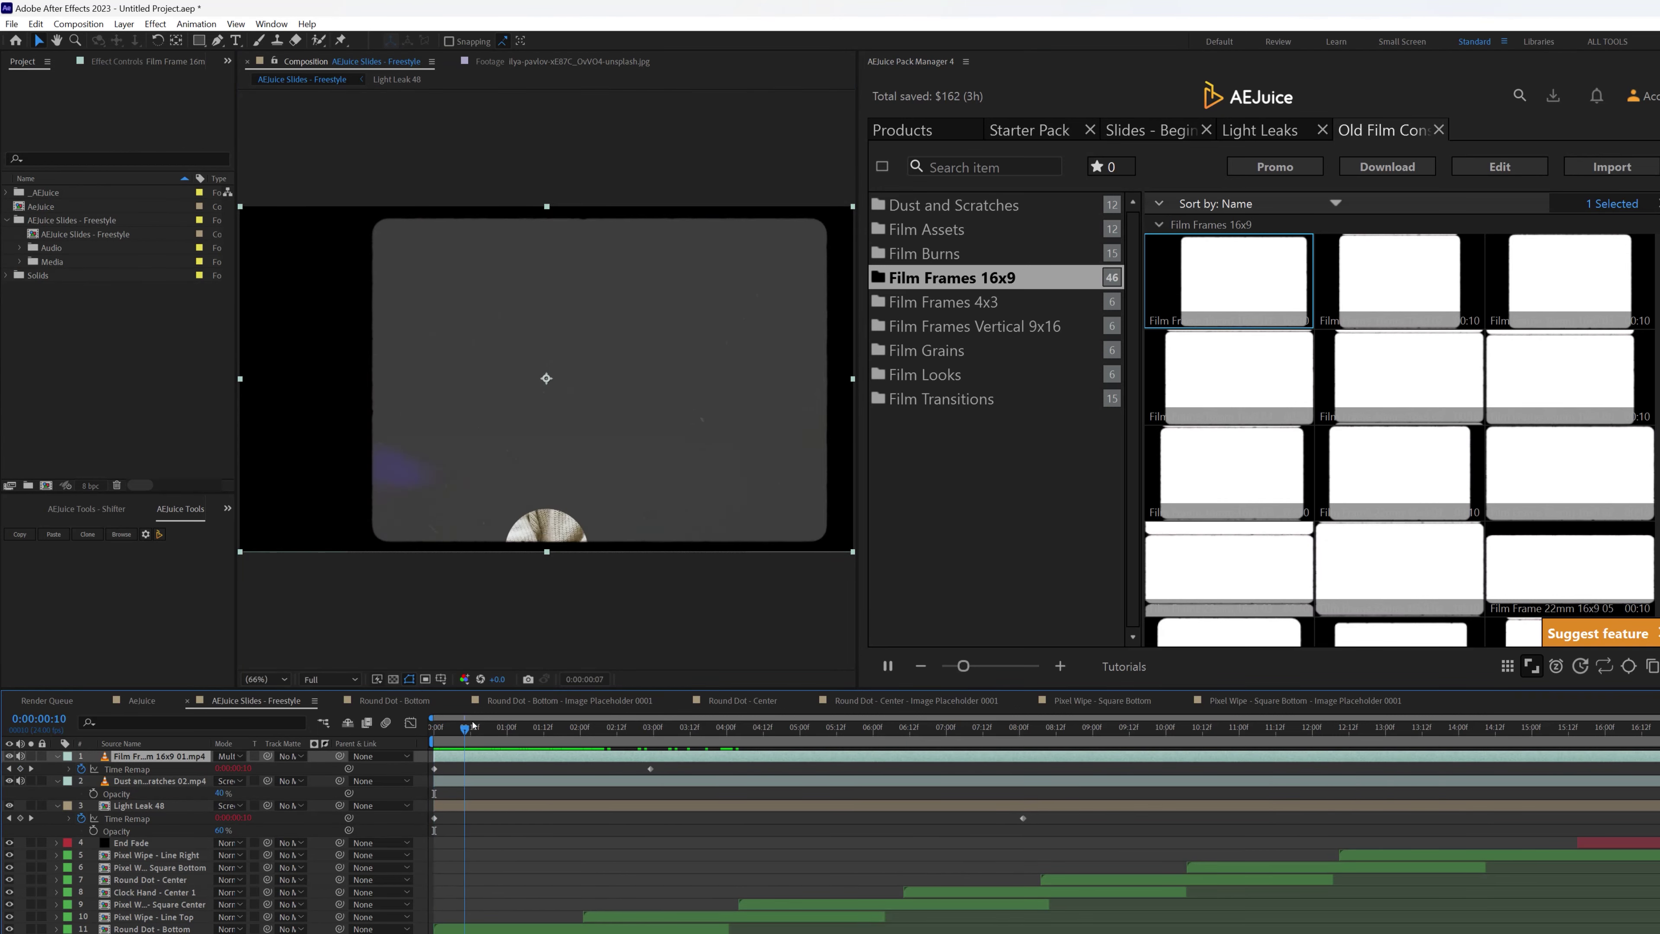
Step: Scrub through the Freestyle slideshow between about 3 and 6 seconds to examine the film frame around the photos
{"action": "left_click_drag", "start_coordinate": [605, 728], "coordinate": [701, 728]}
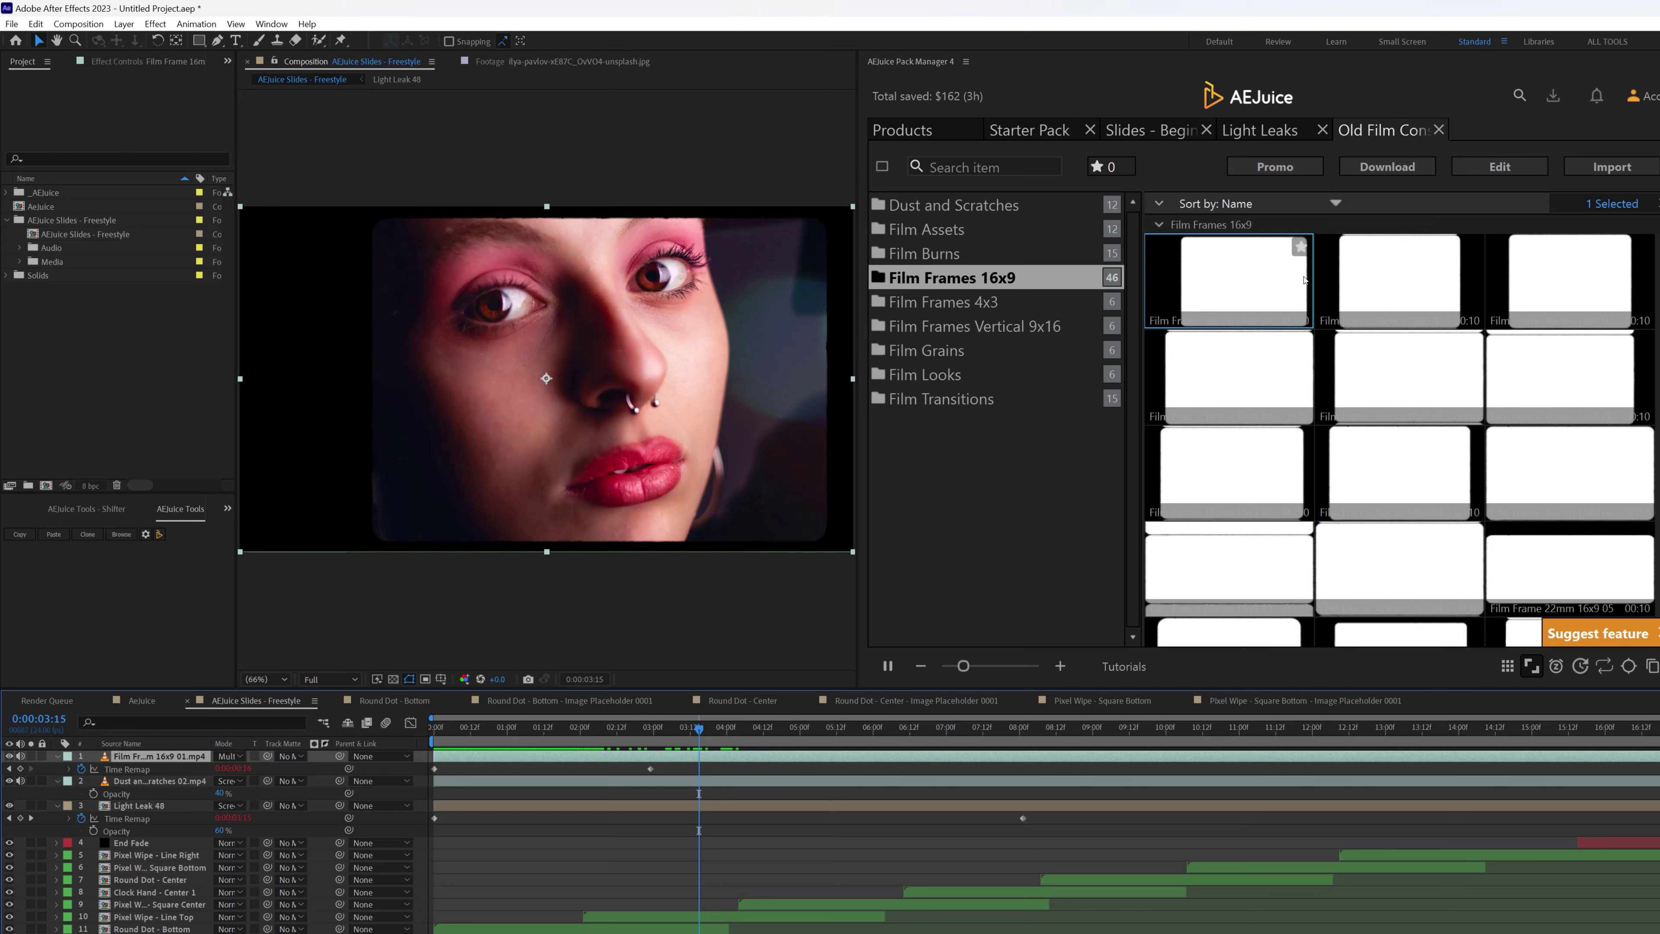
{"action": "left_click_drag", "start_coordinate": [700, 729], "coordinate": [902, 731]}
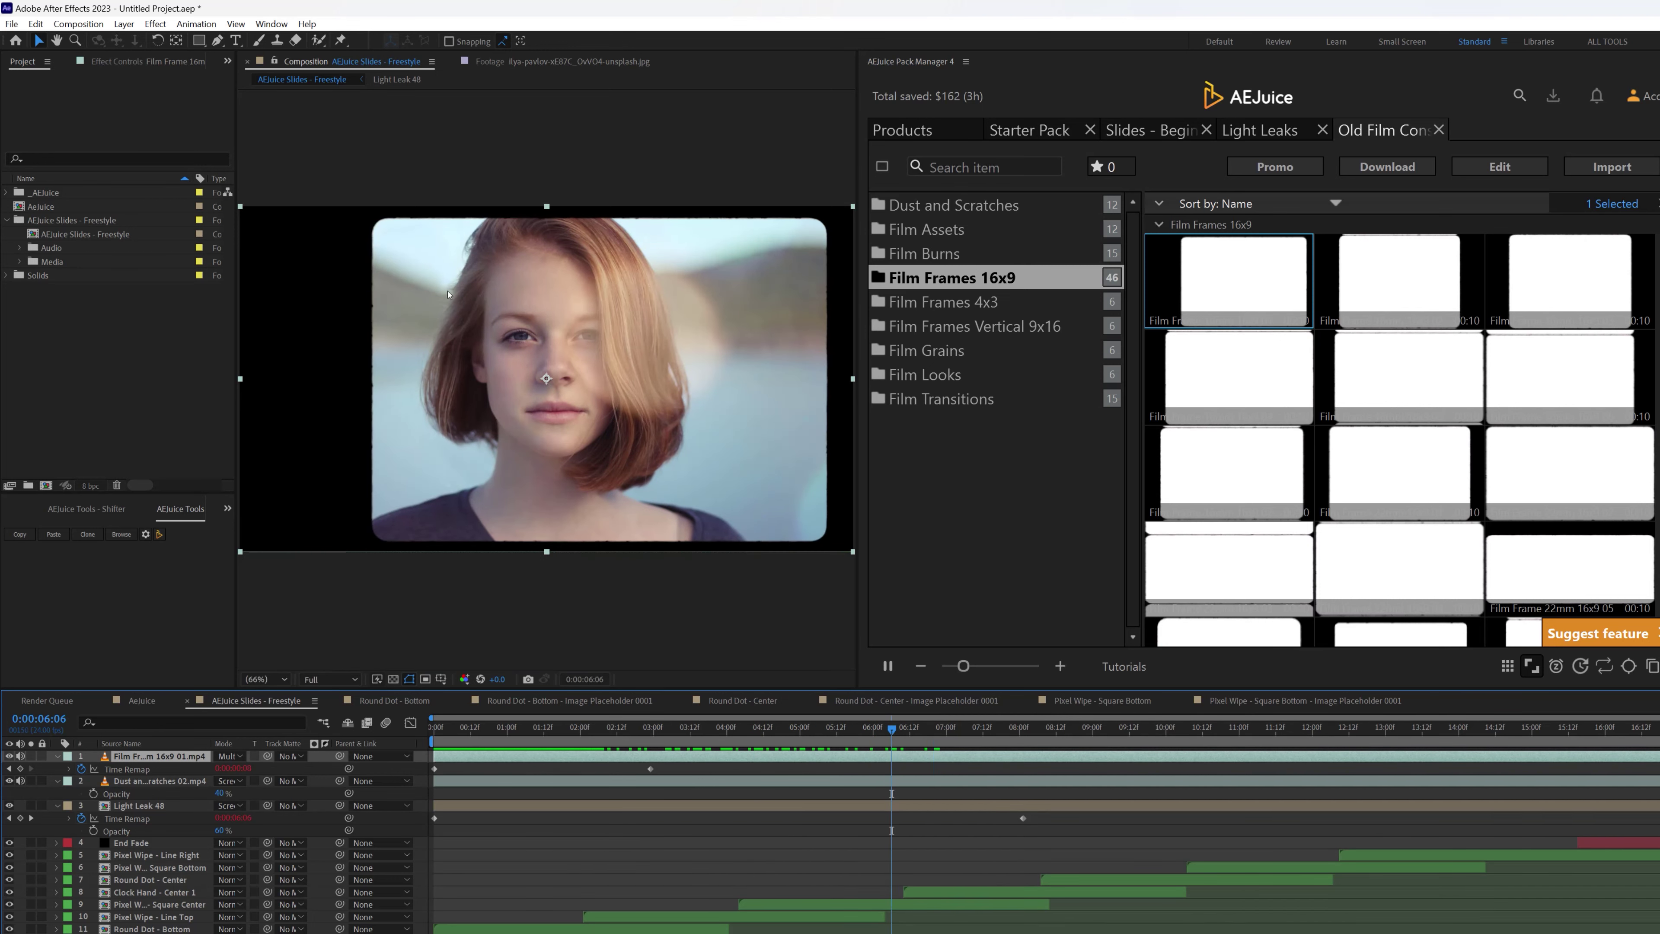
{"action": "left_click_drag", "start_coordinate": [894, 730], "coordinate": [836, 726]}
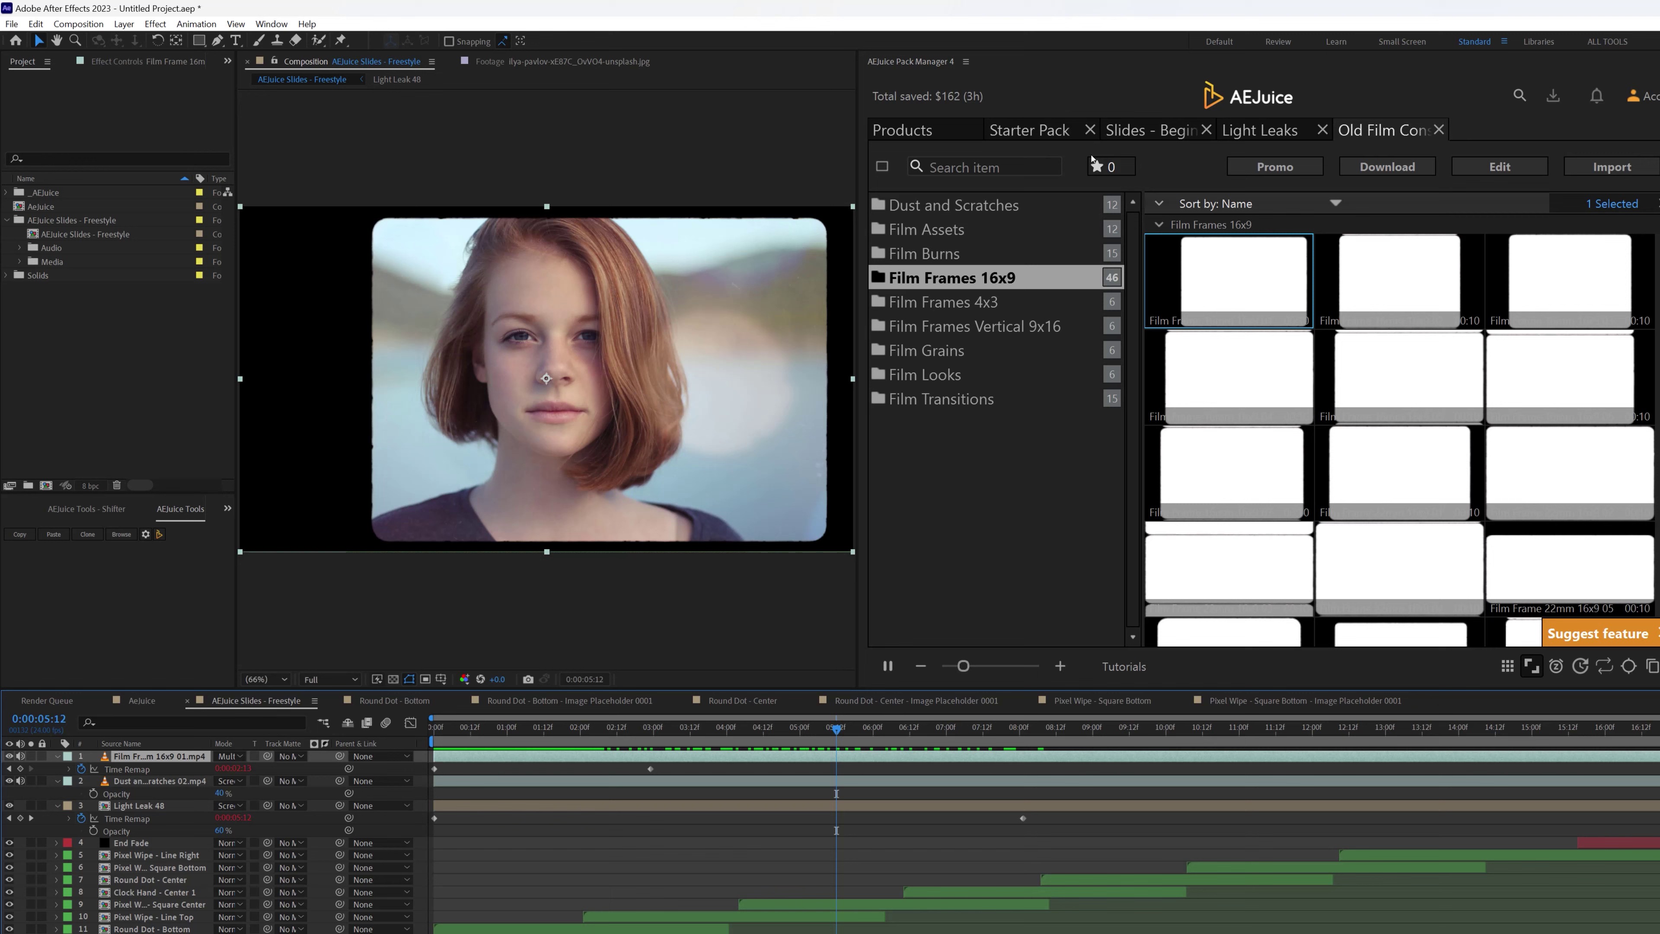
Step: Collapse the purchased products, open the Sound Effects Free pack and browse its categories, including Corporate Rise and Hits
{"action": "left_click", "coordinate": [949, 134]}
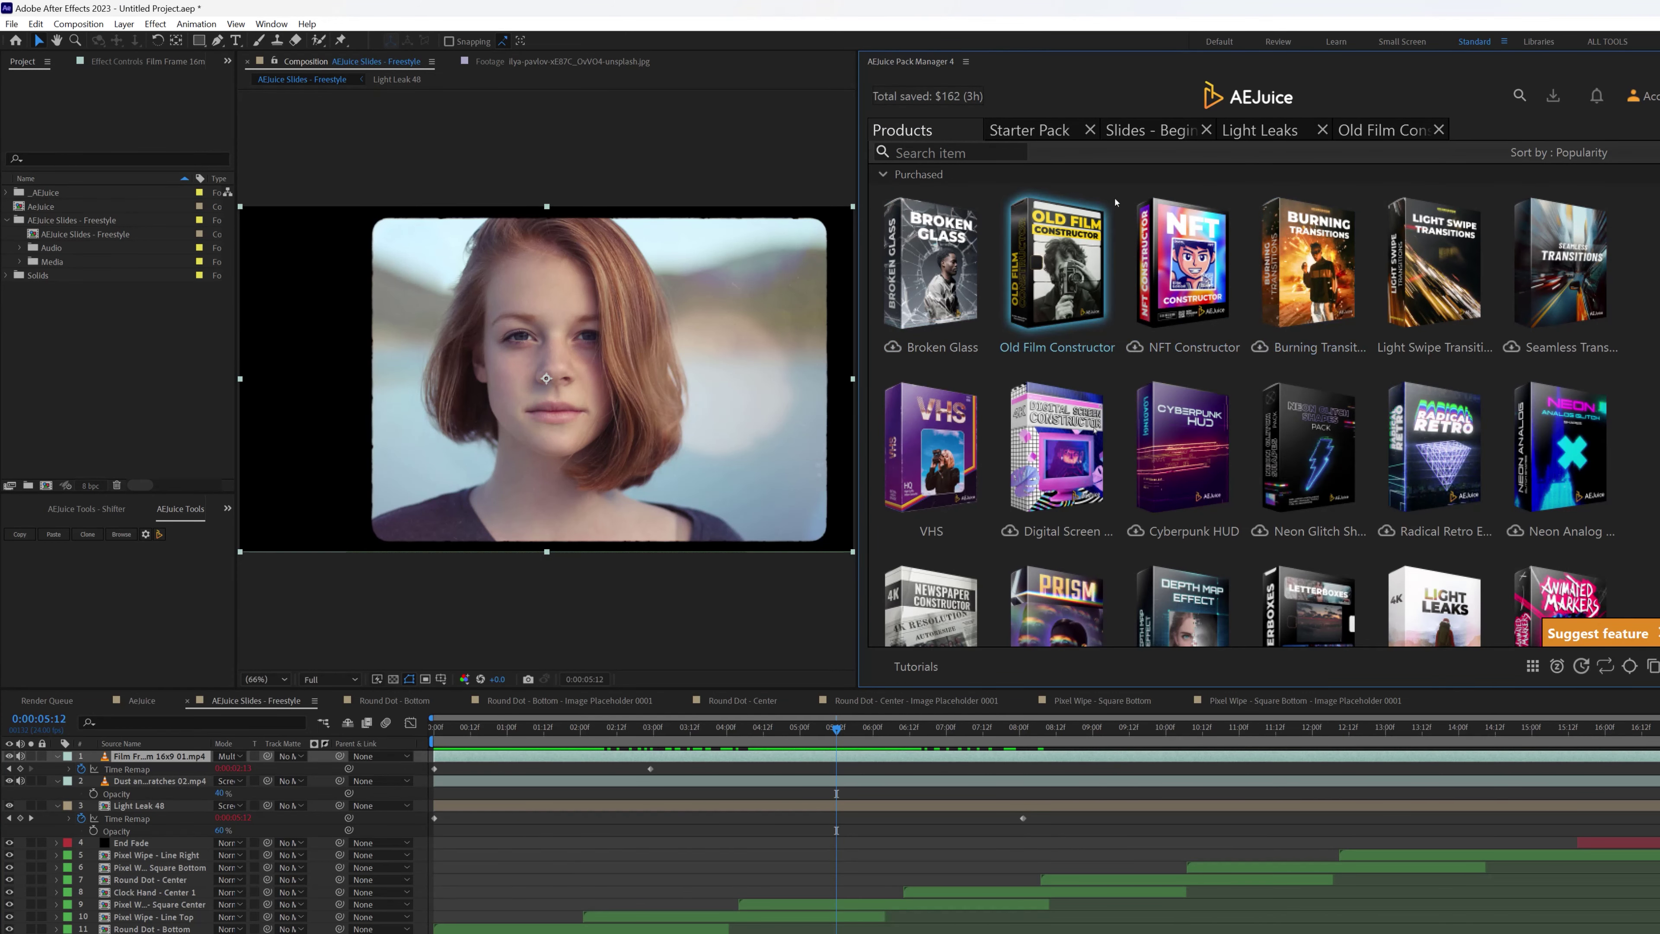
{"action": "left_click", "coordinate": [882, 175]}
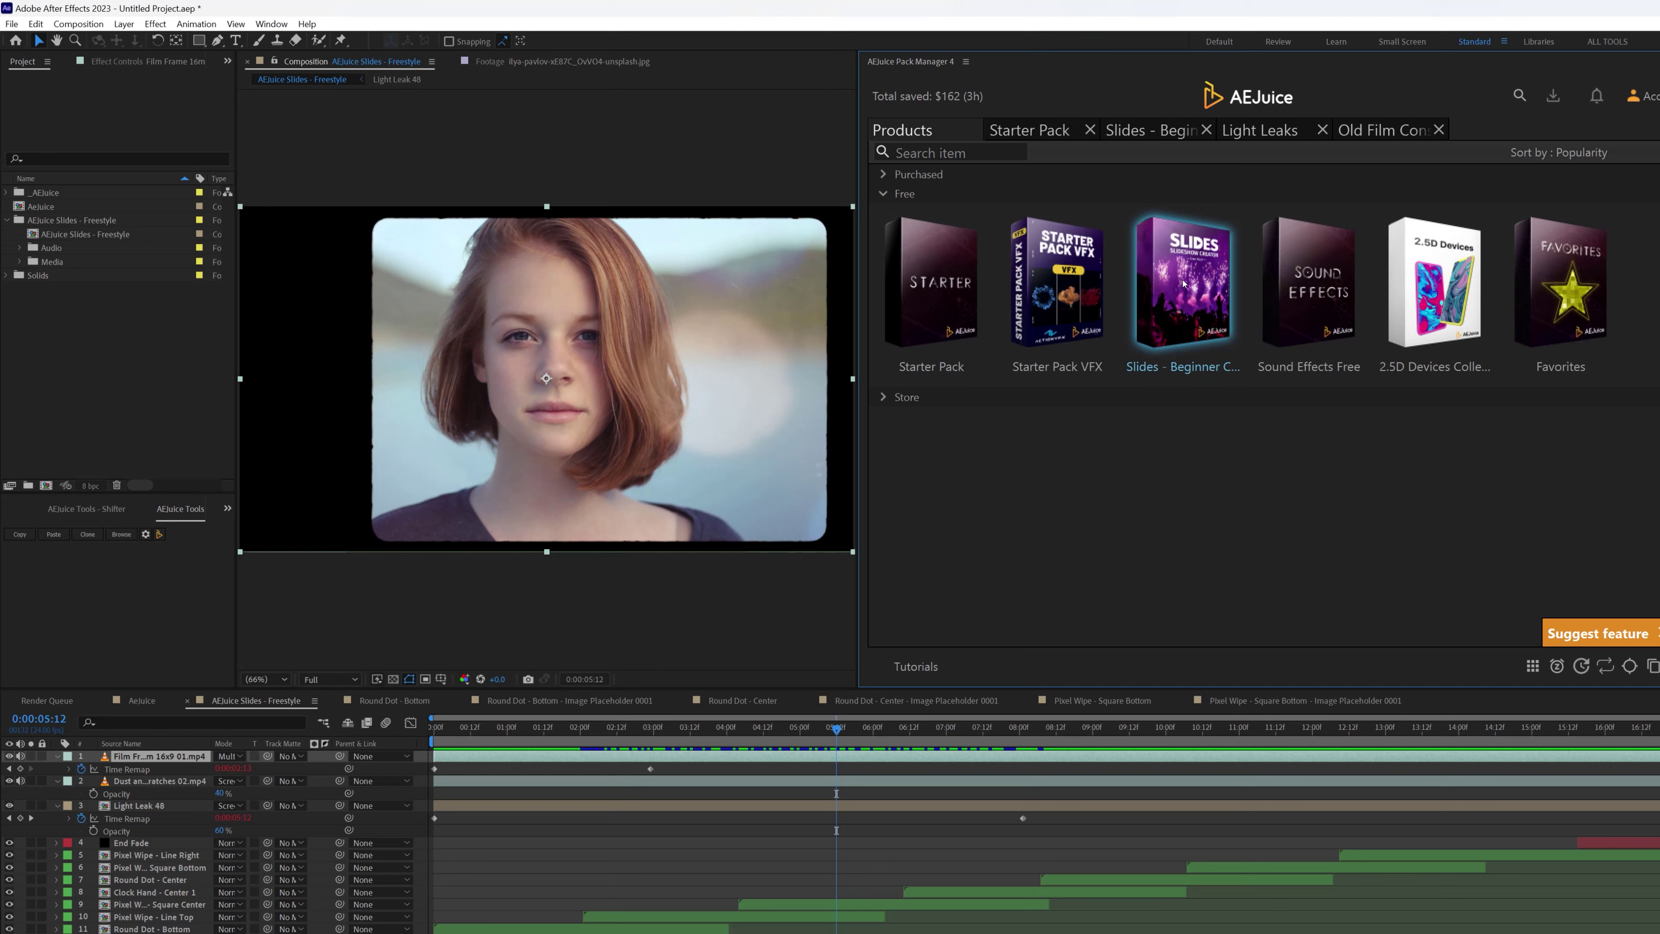
{"action": "left_click", "coordinate": [1219, 131]}
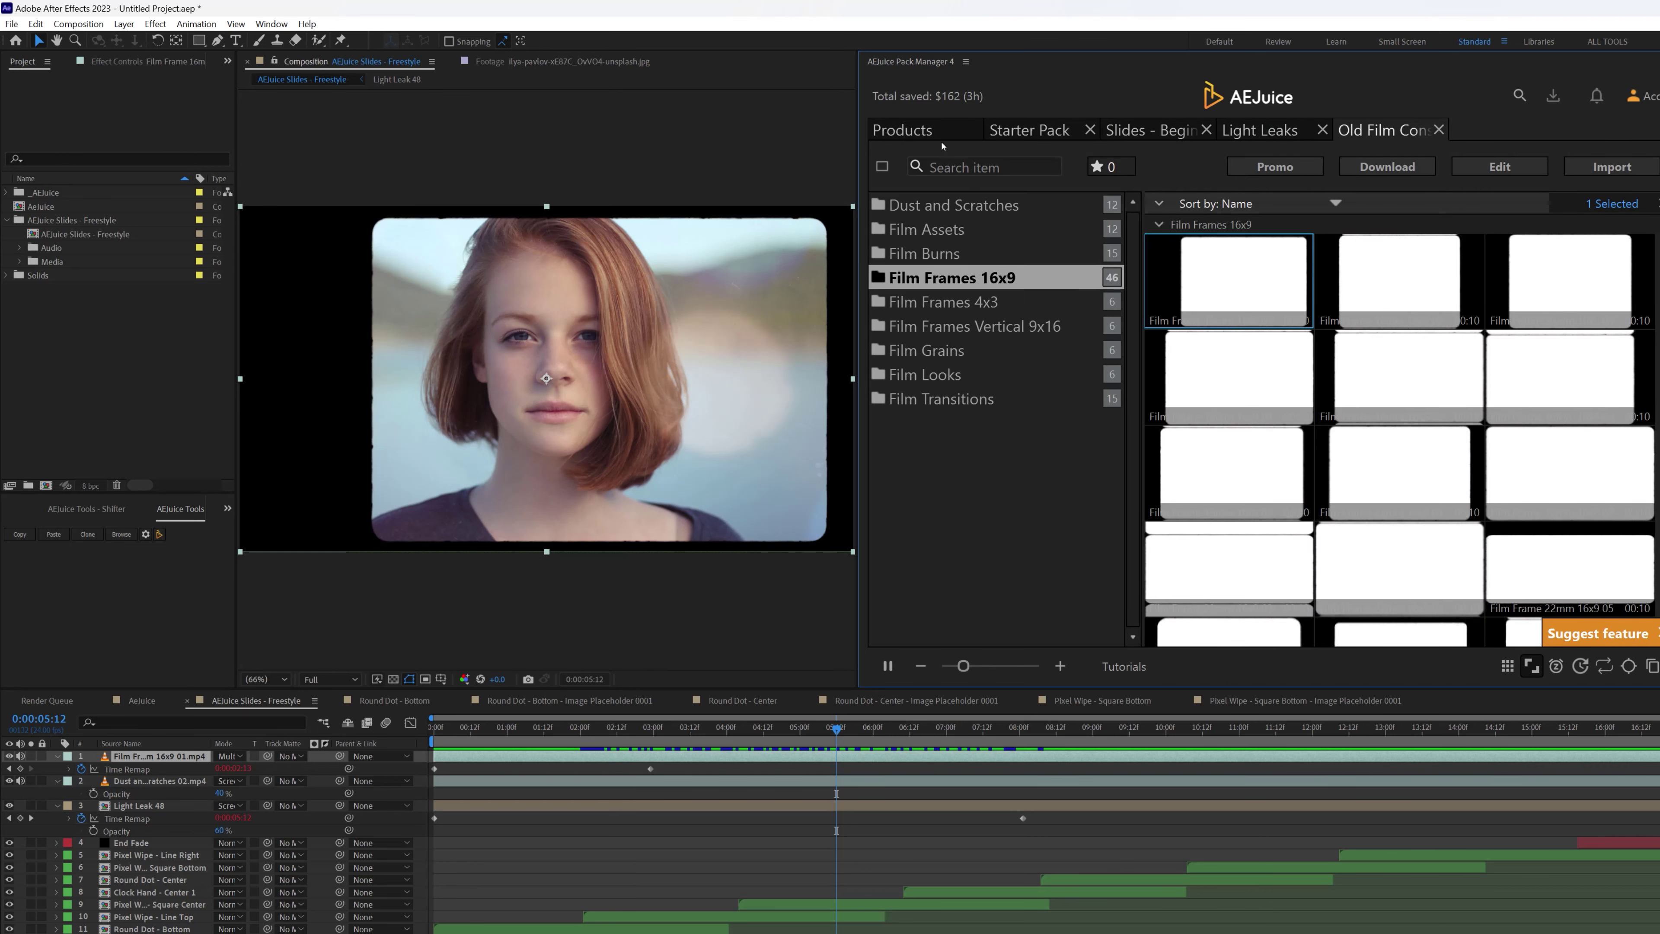
{"action": "left_click", "coordinate": [942, 139]}
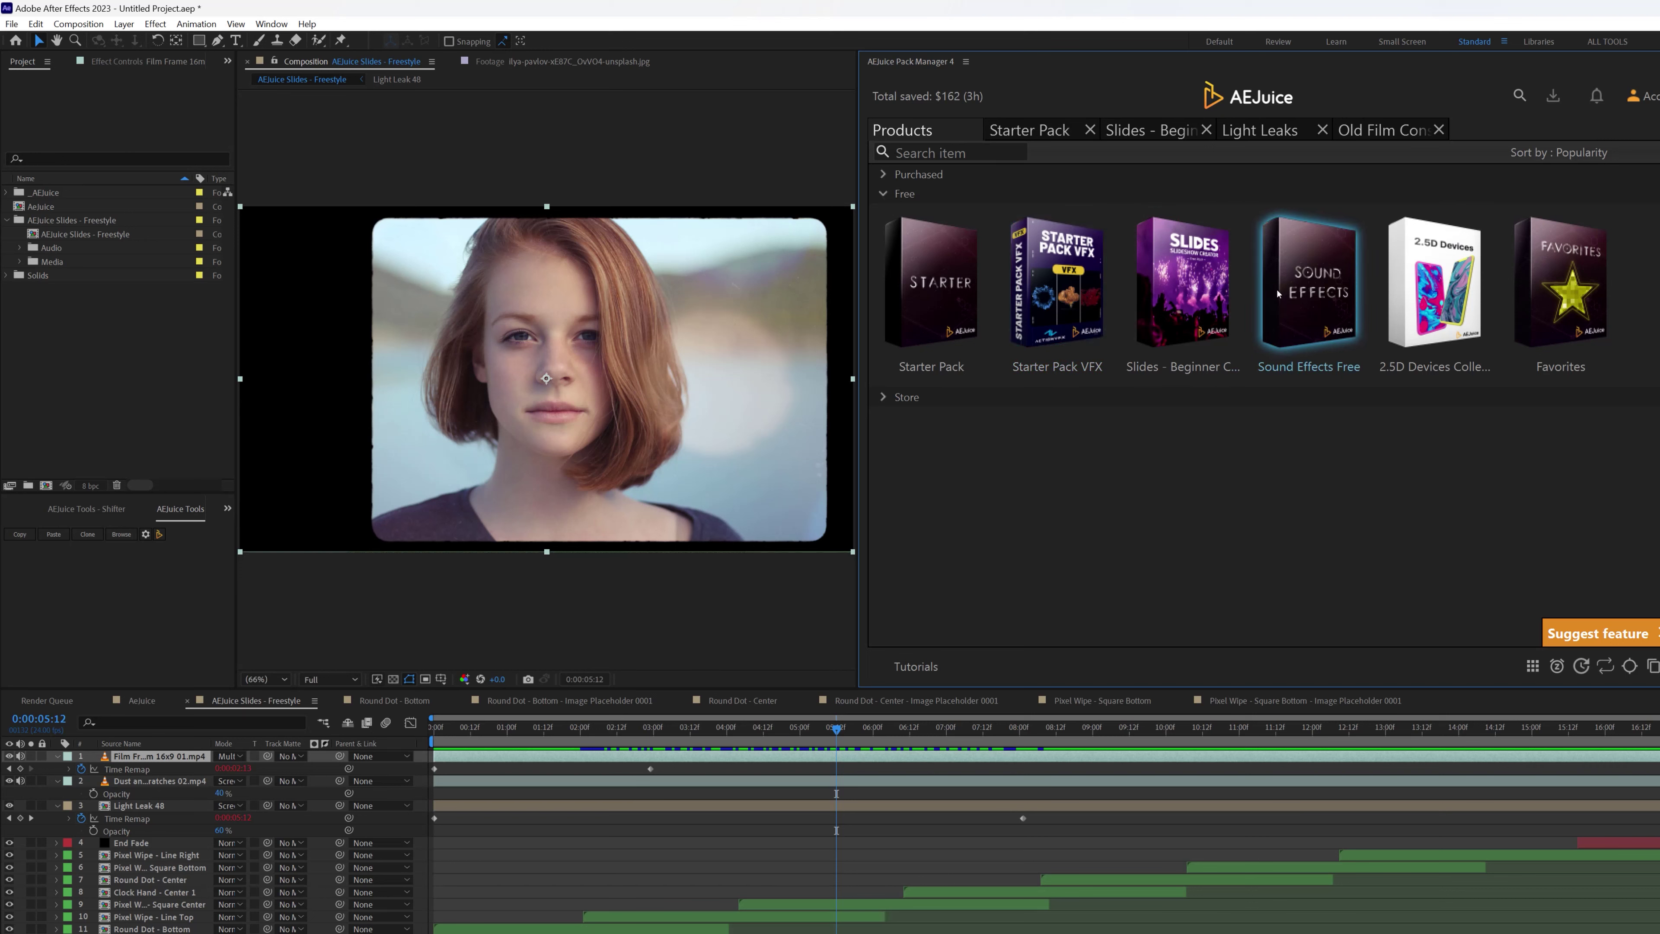
{"action": "left_click", "coordinate": [1319, 273]}
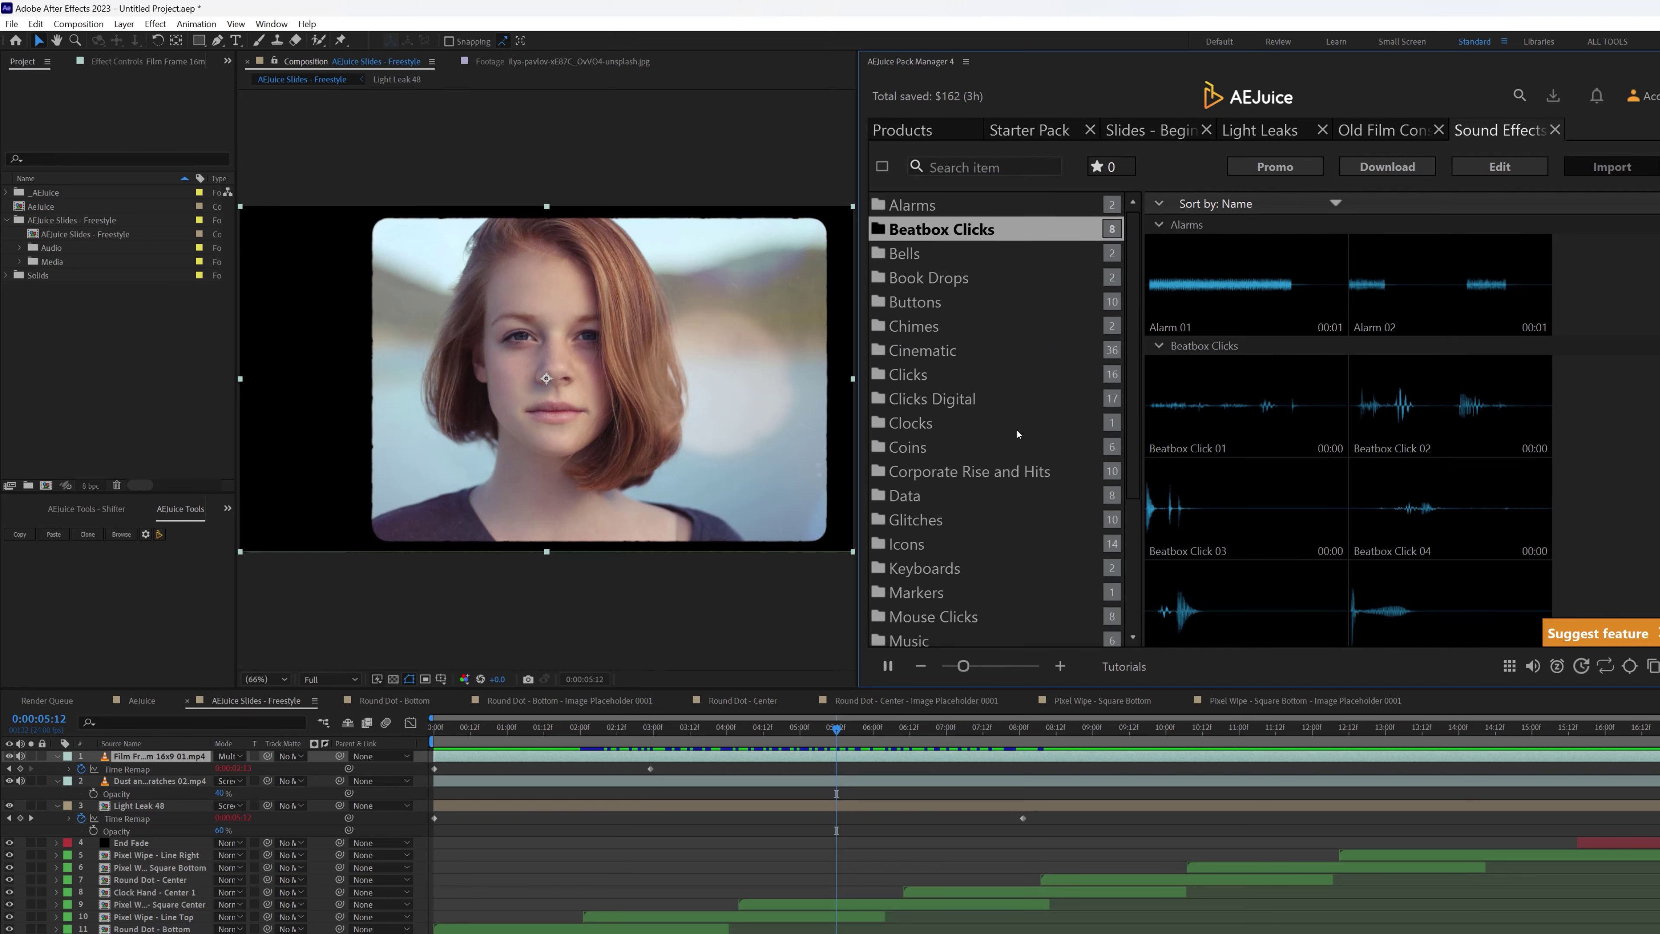
{"action": "left_click", "coordinate": [932, 425]}
{"action": "left_click", "coordinate": [915, 472]}
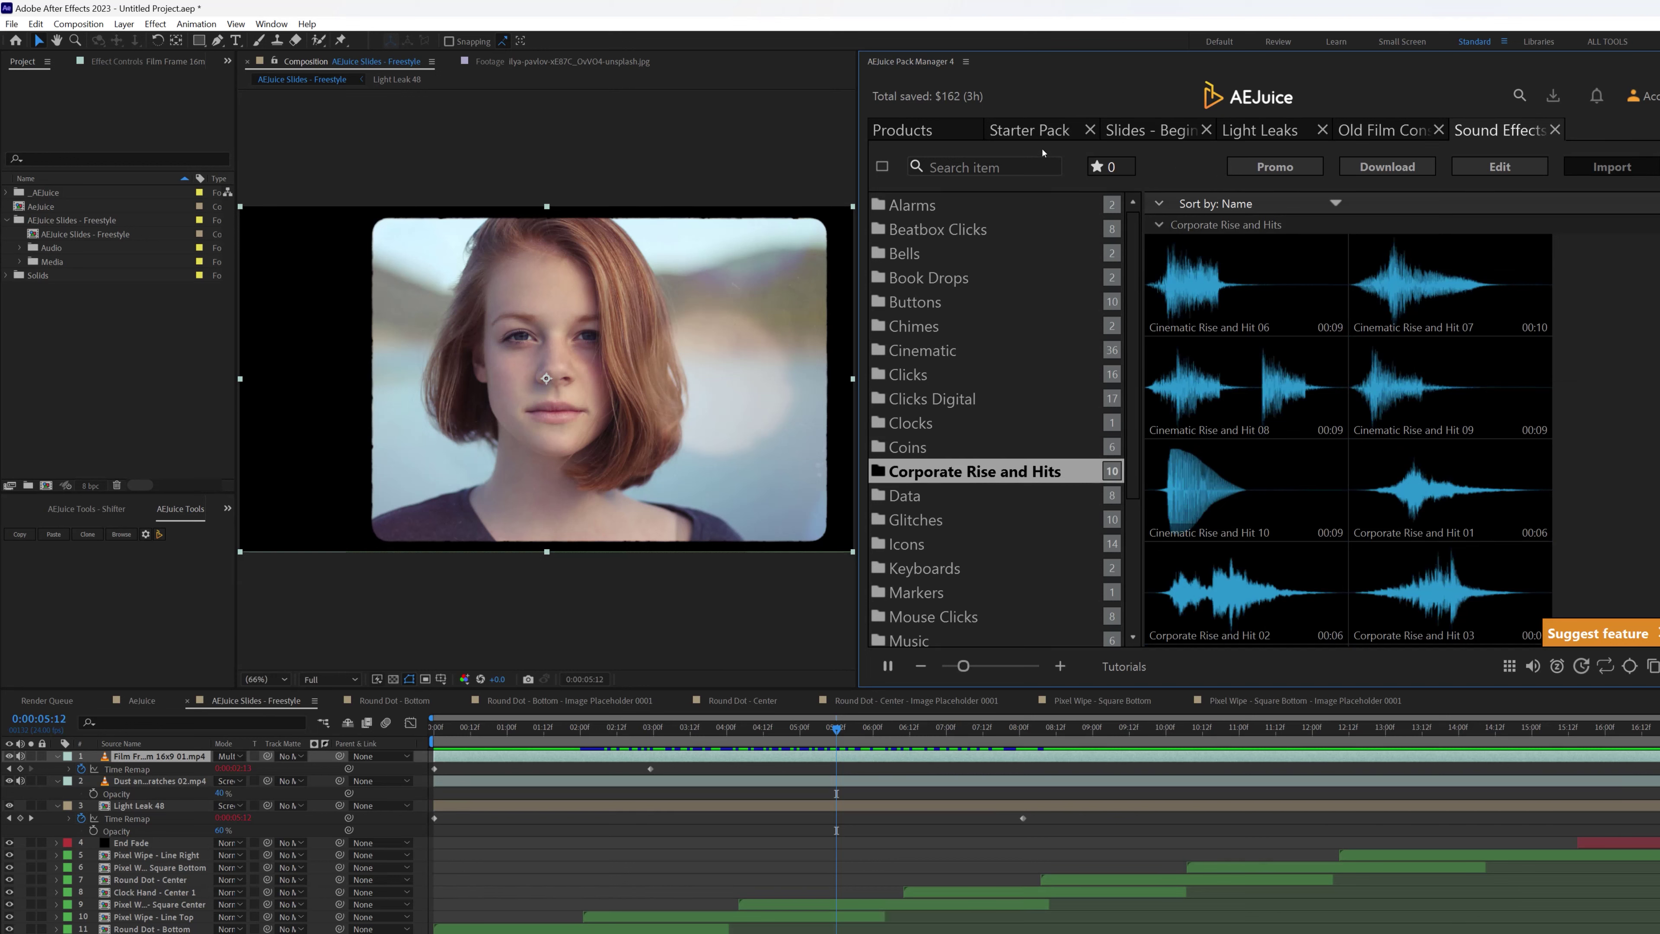
Step: Open the 2.5D Devices pack and browse its devices, Placeholders 2D and Placeholders Element 3D categories
{"action": "left_click", "coordinate": [901, 130]}
{"action": "left_click", "coordinate": [1412, 277]}
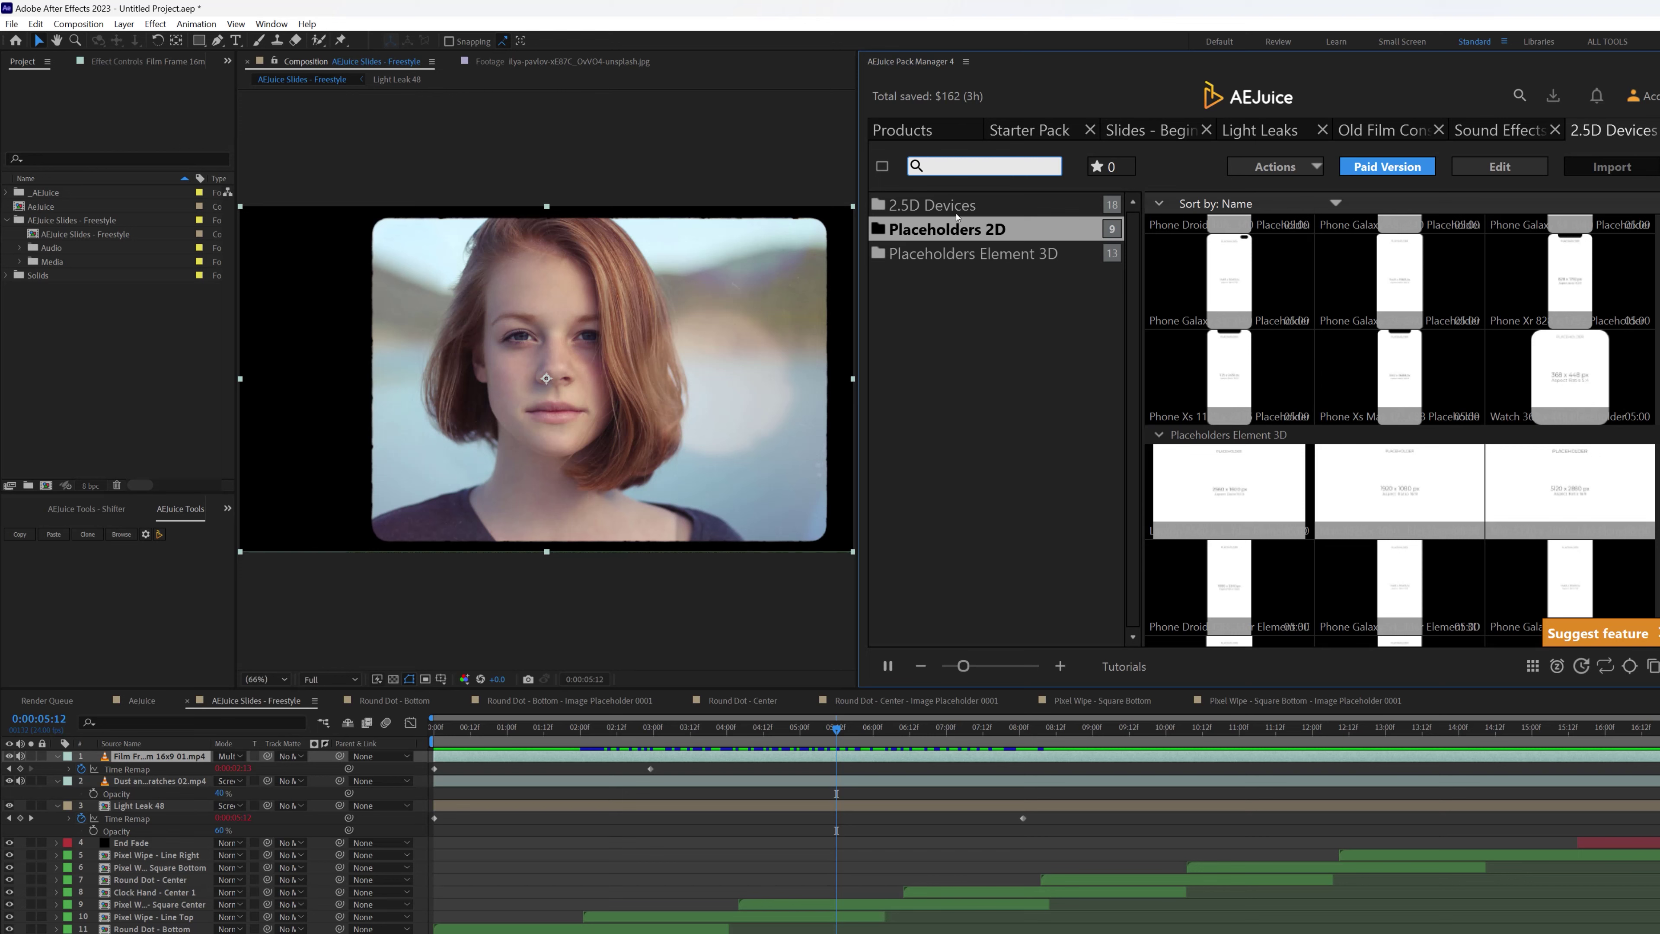
{"action": "left_click", "coordinate": [956, 205]}
{"action": "left_click", "coordinate": [973, 253]}
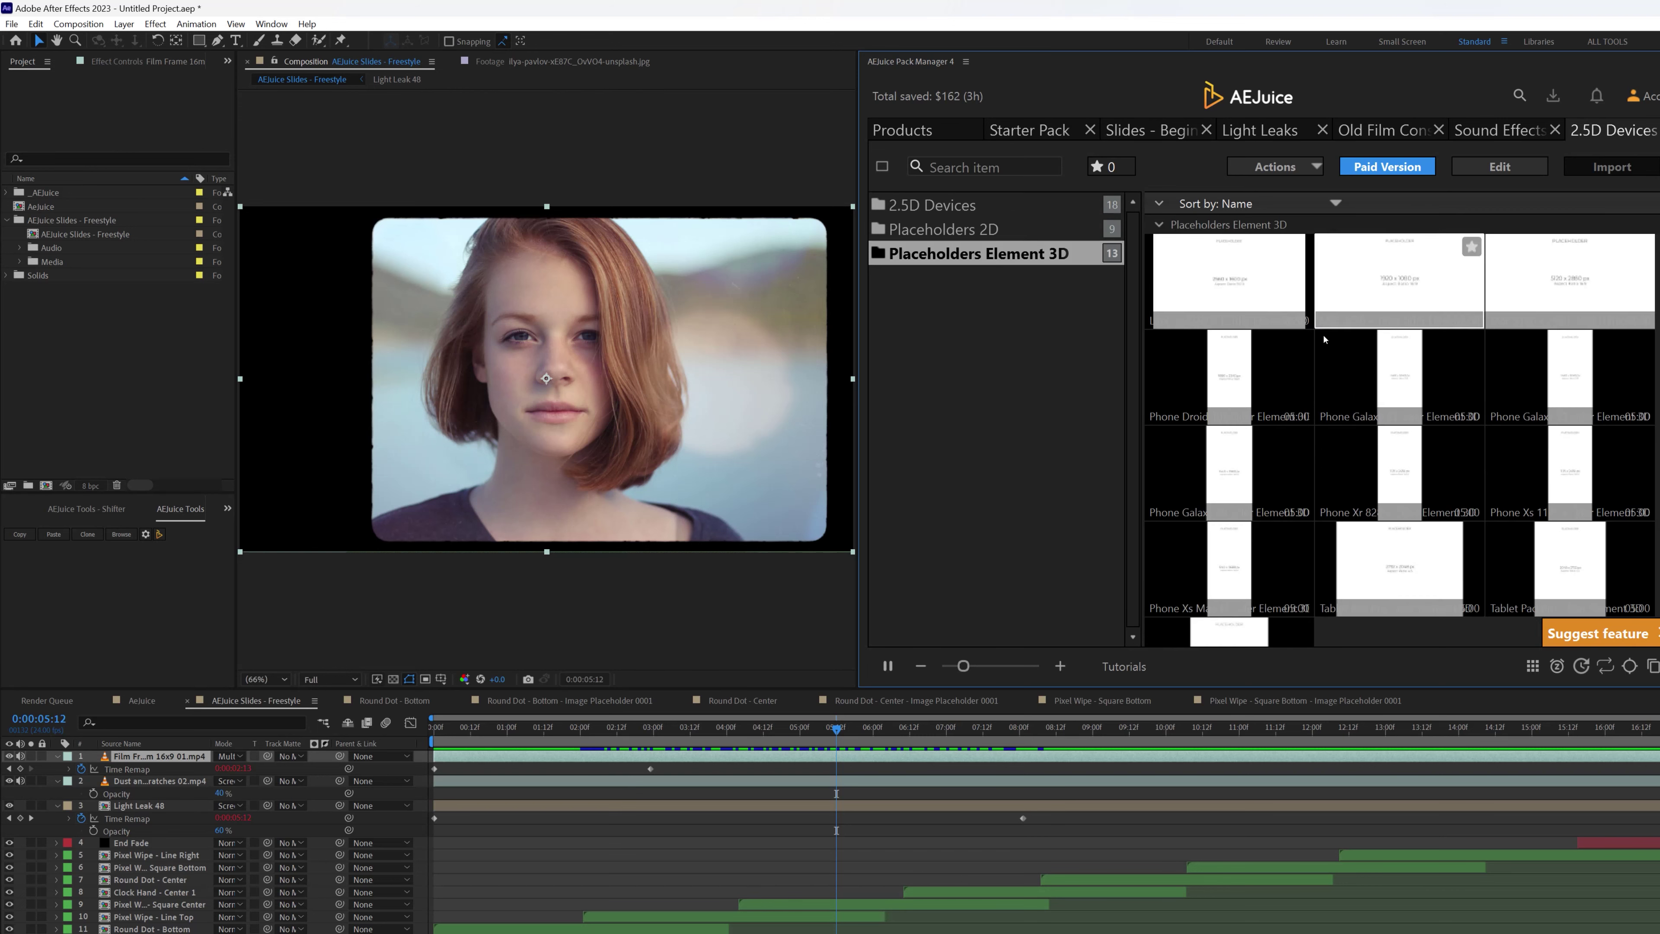
{"action": "scroll", "coordinate": [1365, 293], "scroll_direction": "up", "scroll_amount": 1}
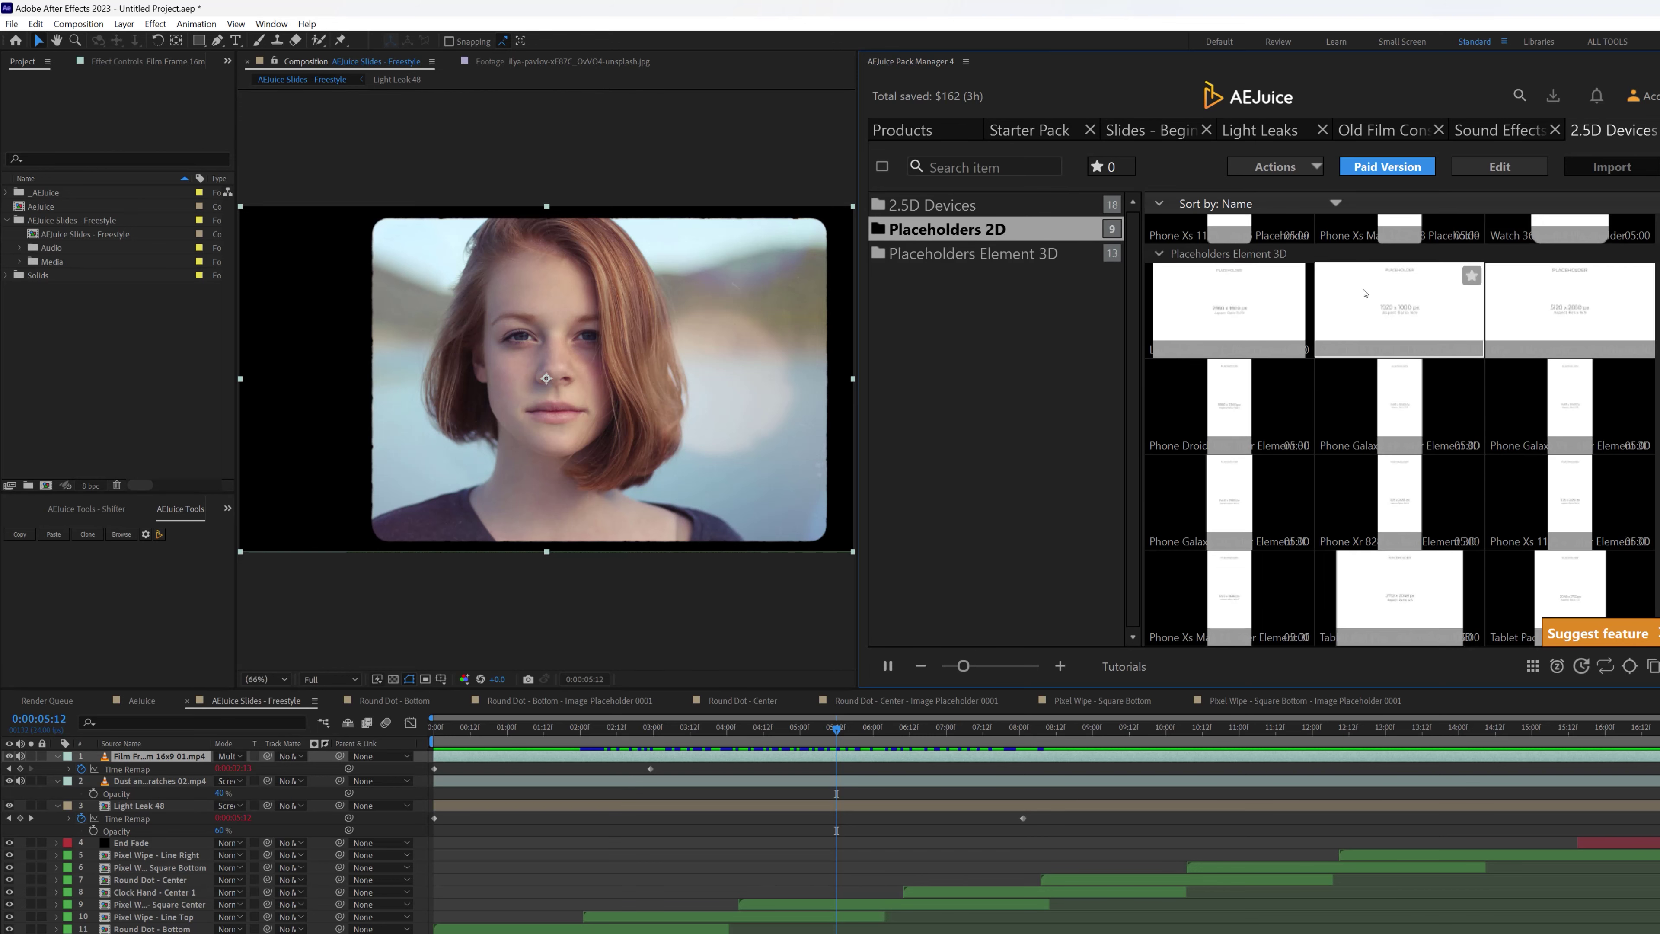
{"action": "scroll", "coordinate": [1434, 314], "scroll_direction": "up", "scroll_amount": 3}
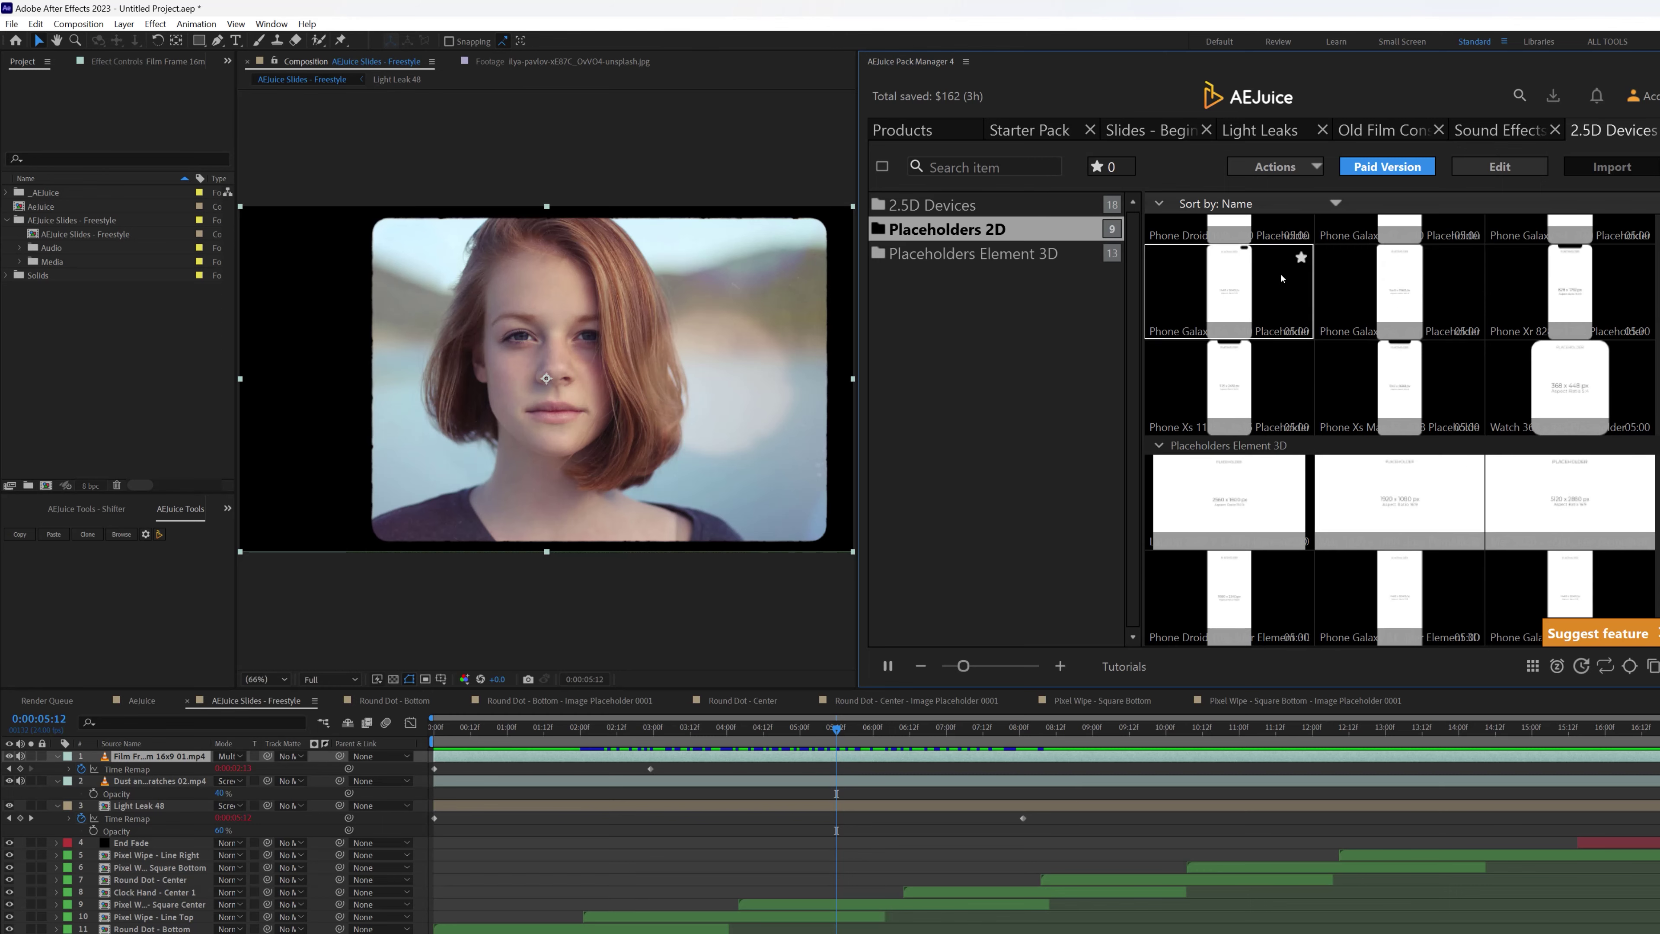
{"action": "scroll", "coordinate": [1321, 288], "scroll_direction": "up", "scroll_amount": 2}
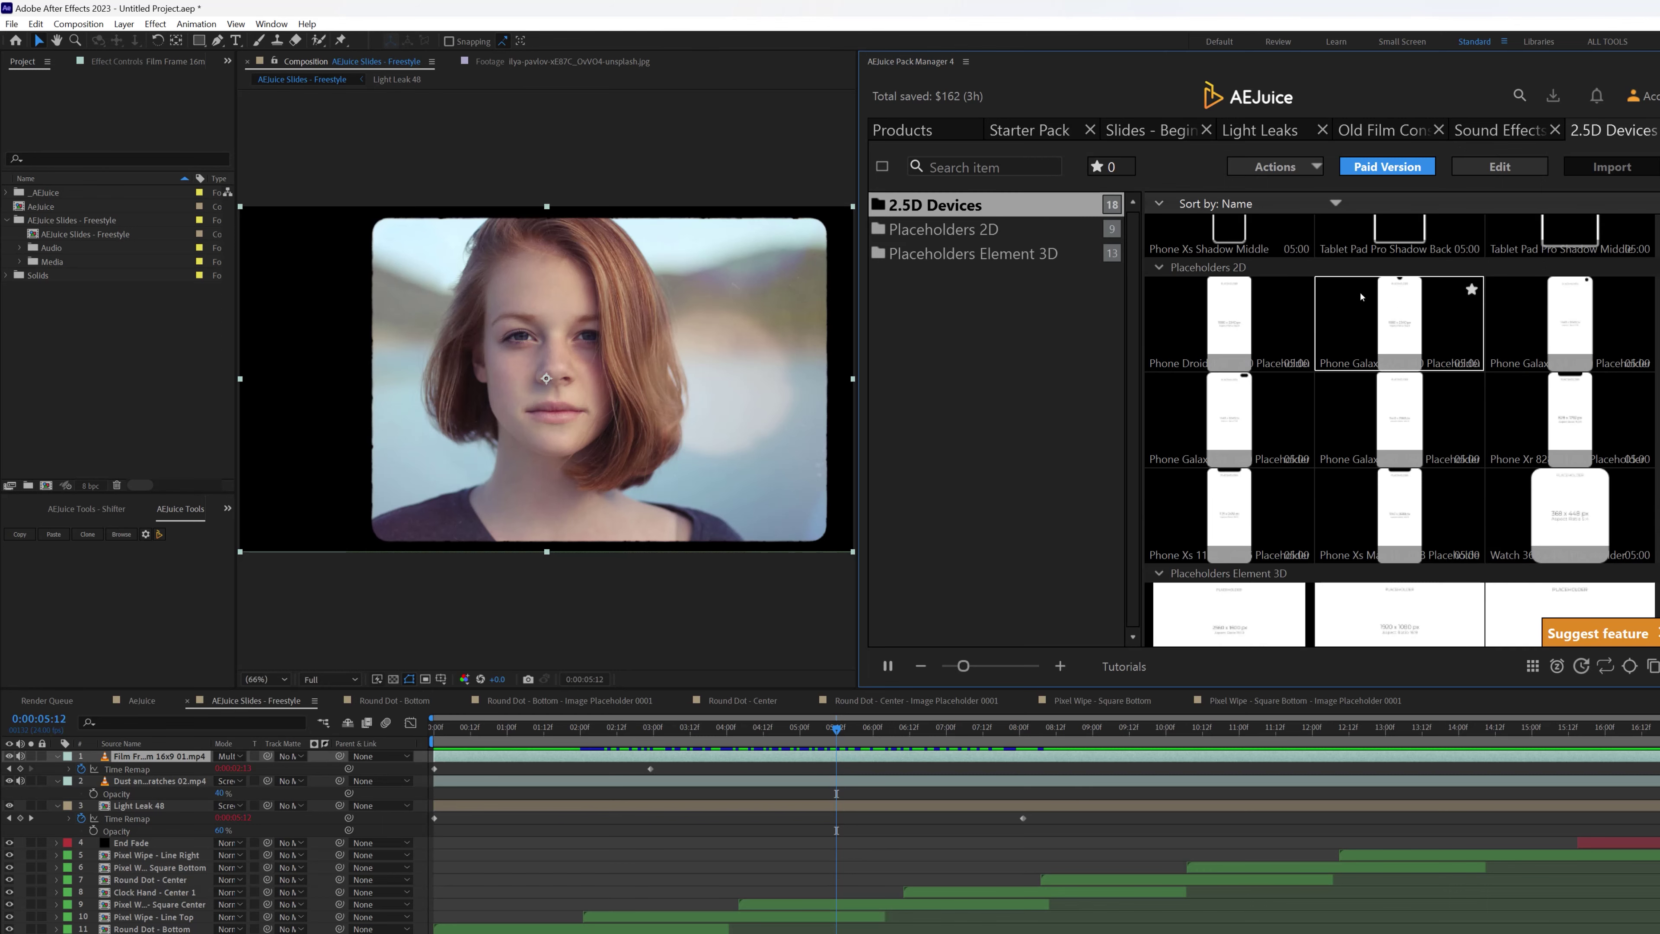
{"action": "left_click", "coordinate": [976, 137]}
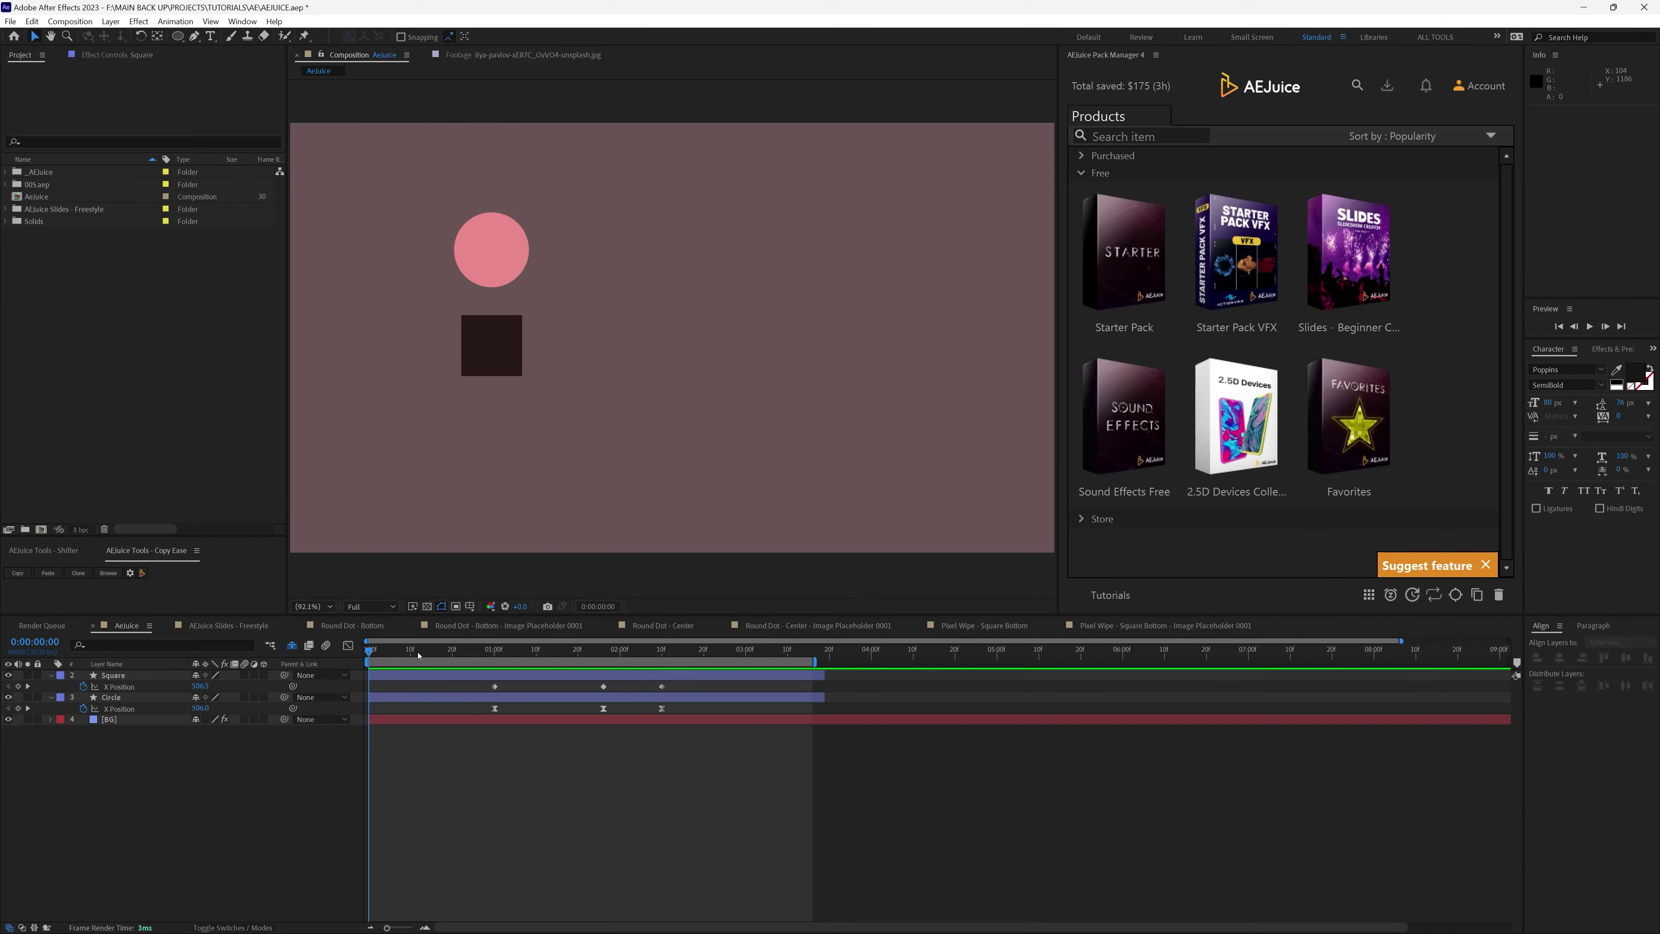
Step: Play the Aejuice composition with both shapes, then with the Square layer hidden to examine the Circle's motion
{"action": "left_click_drag", "start_coordinate": [406, 650], "coordinate": [351, 655]}
{"action": "key", "text": "space"}
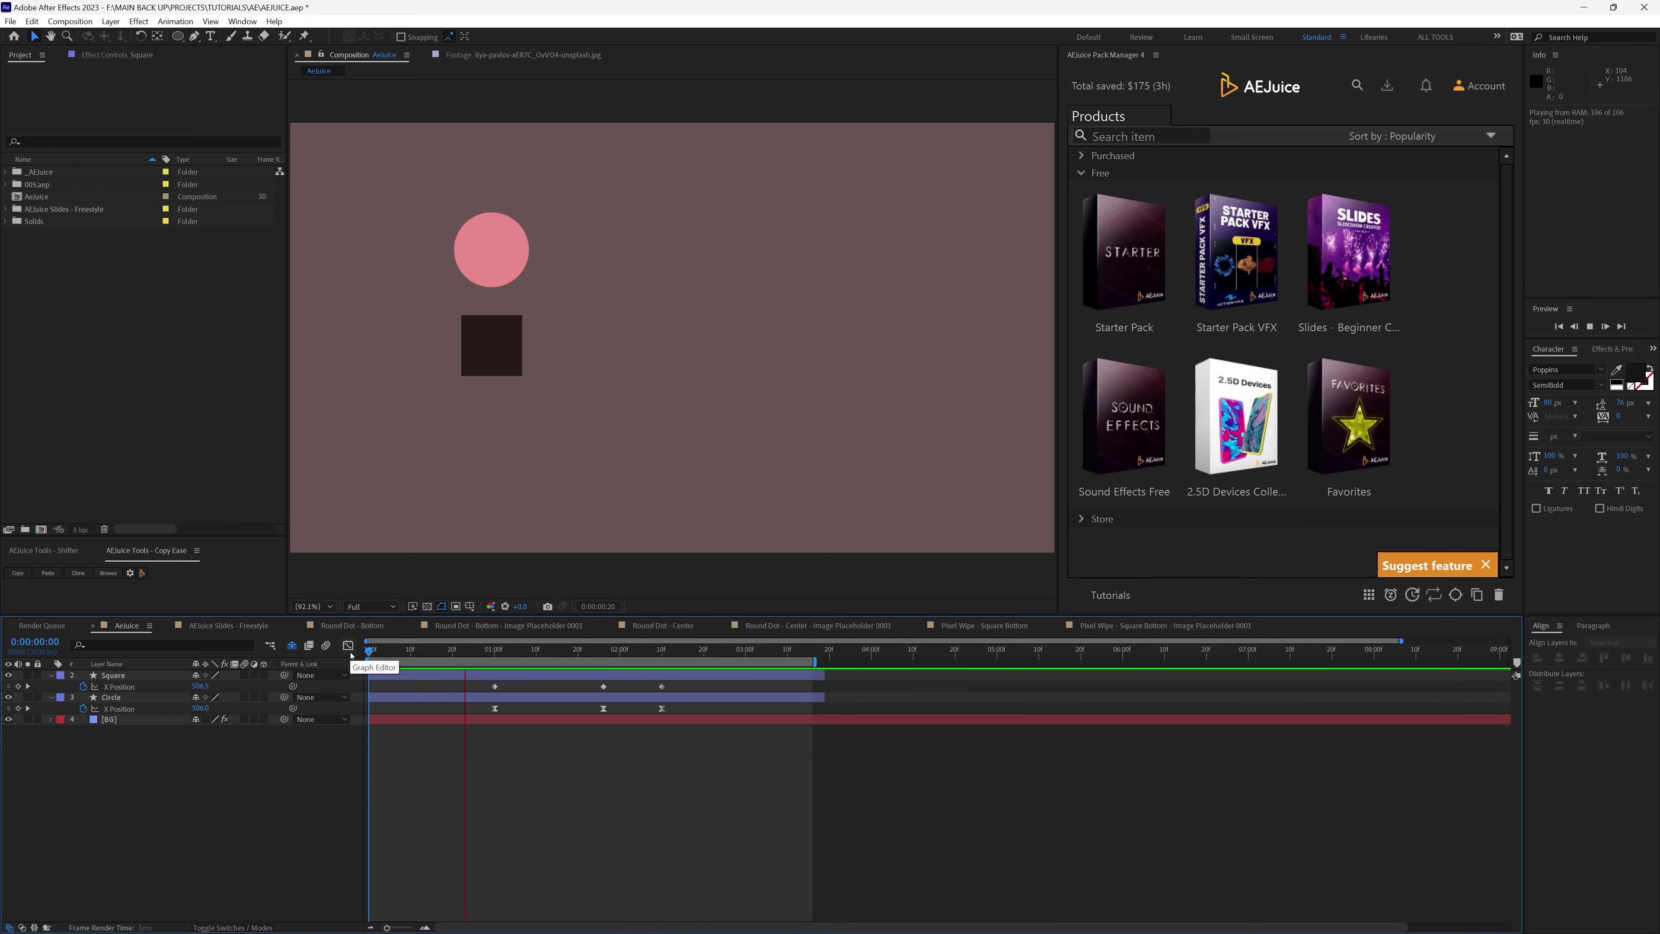
{"action": "left_click", "coordinate": [180, 712]}
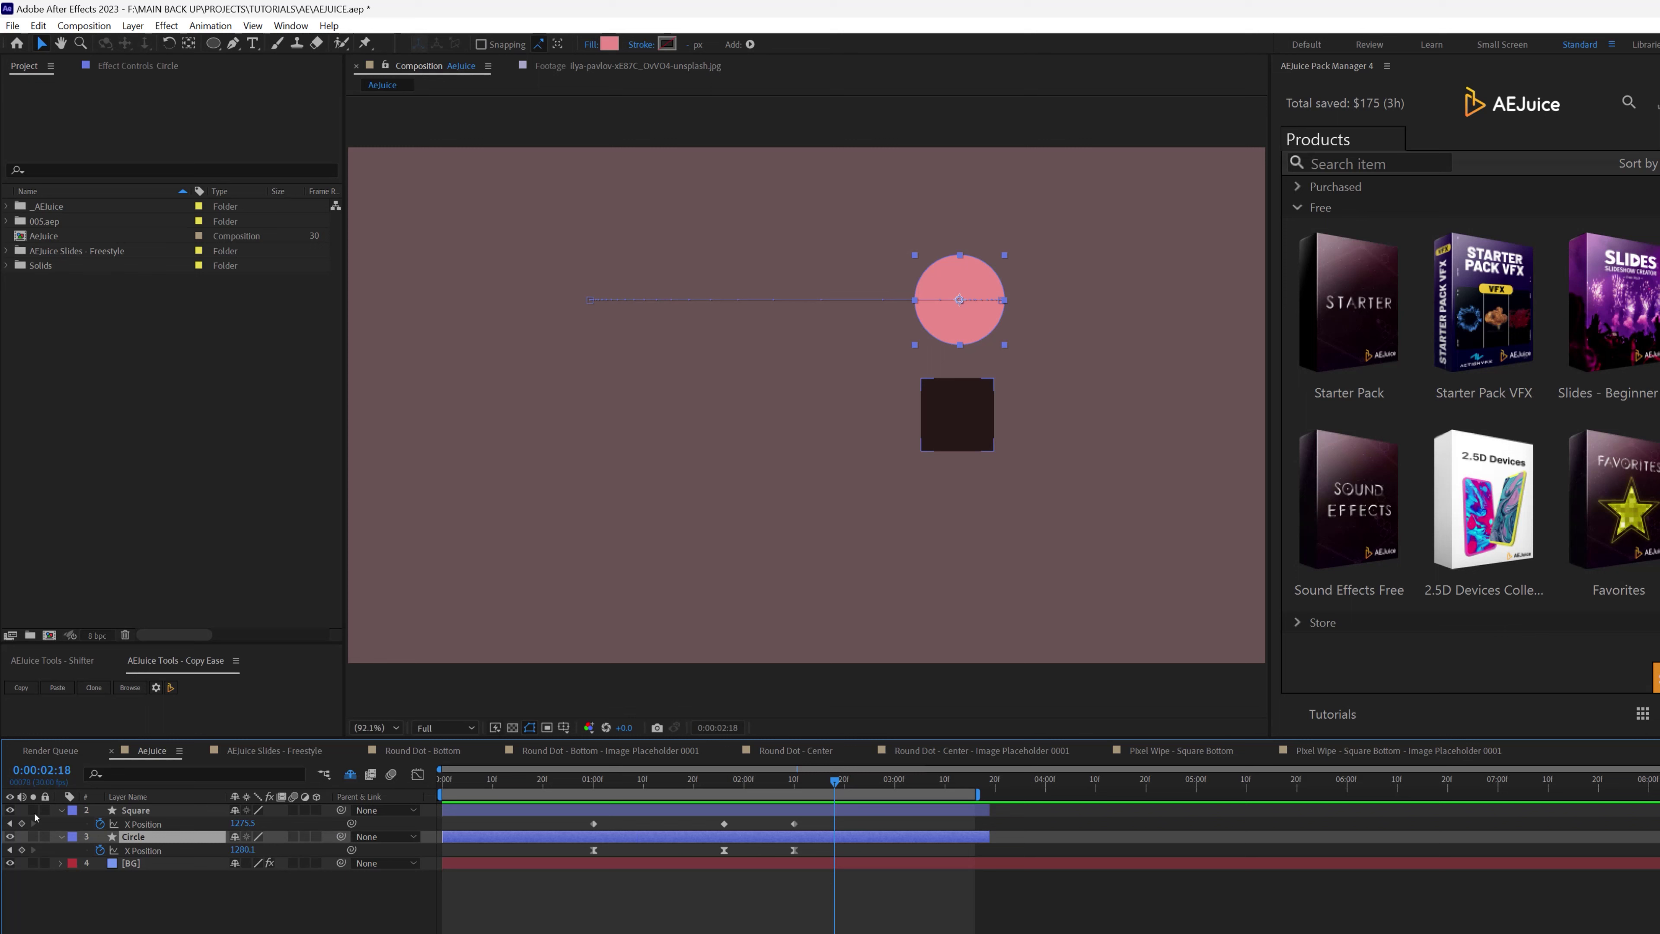
{"action": "left_click_drag", "start_coordinate": [566, 788], "coordinate": [442, 785]}
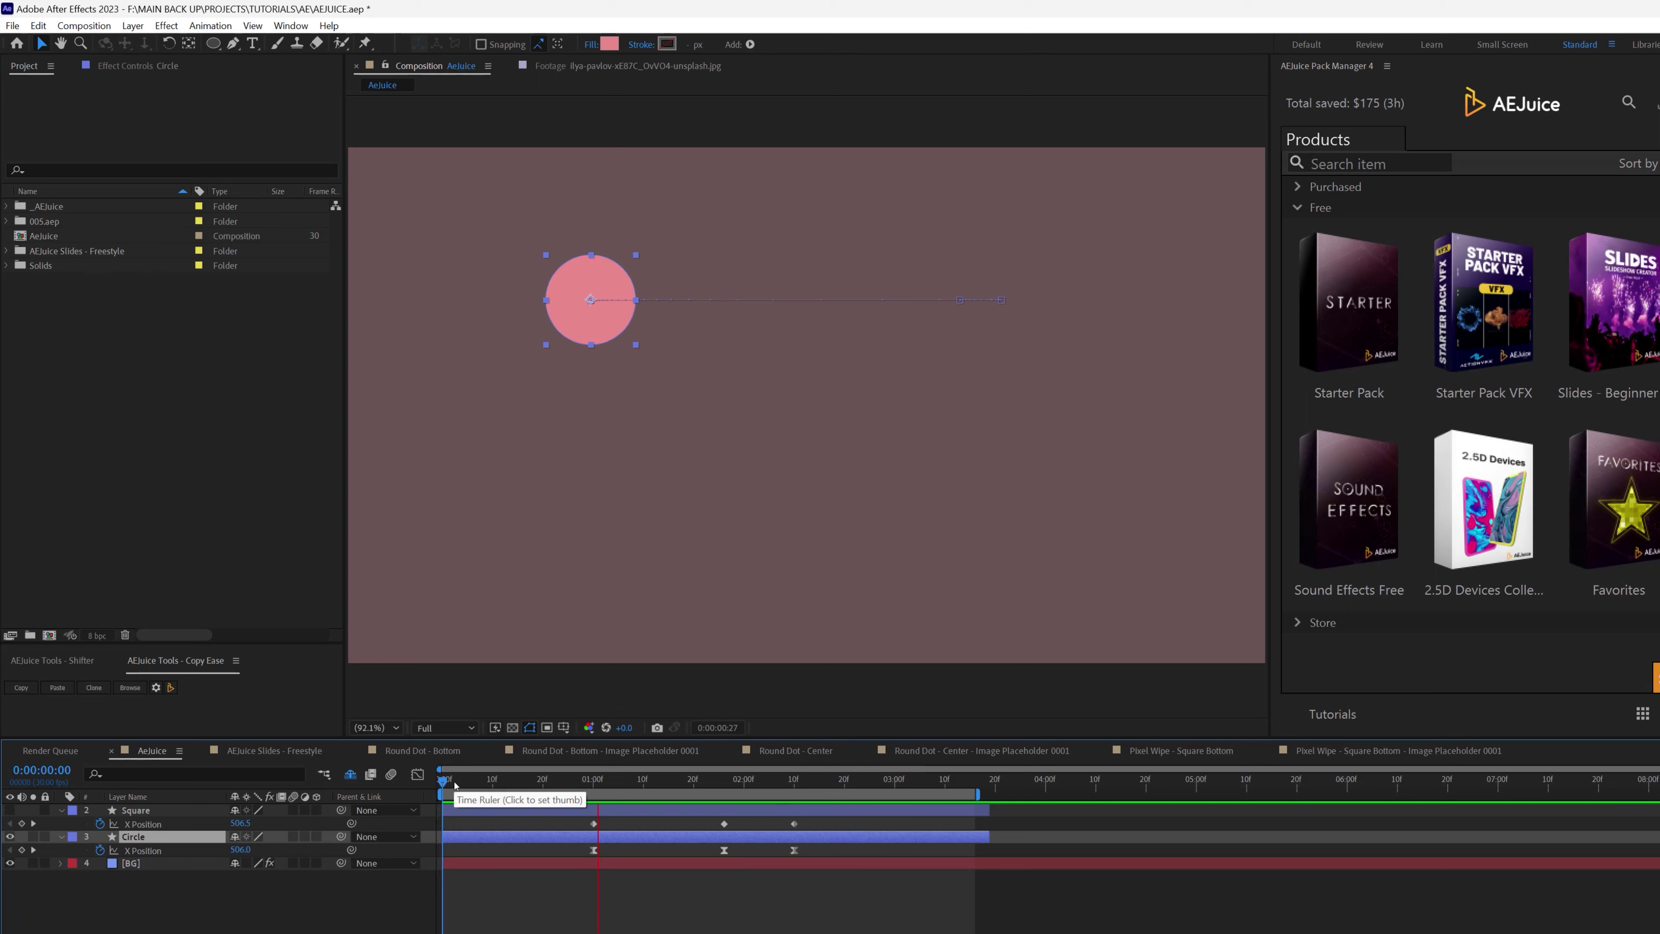
{"action": "left_click", "coordinate": [599, 886]}
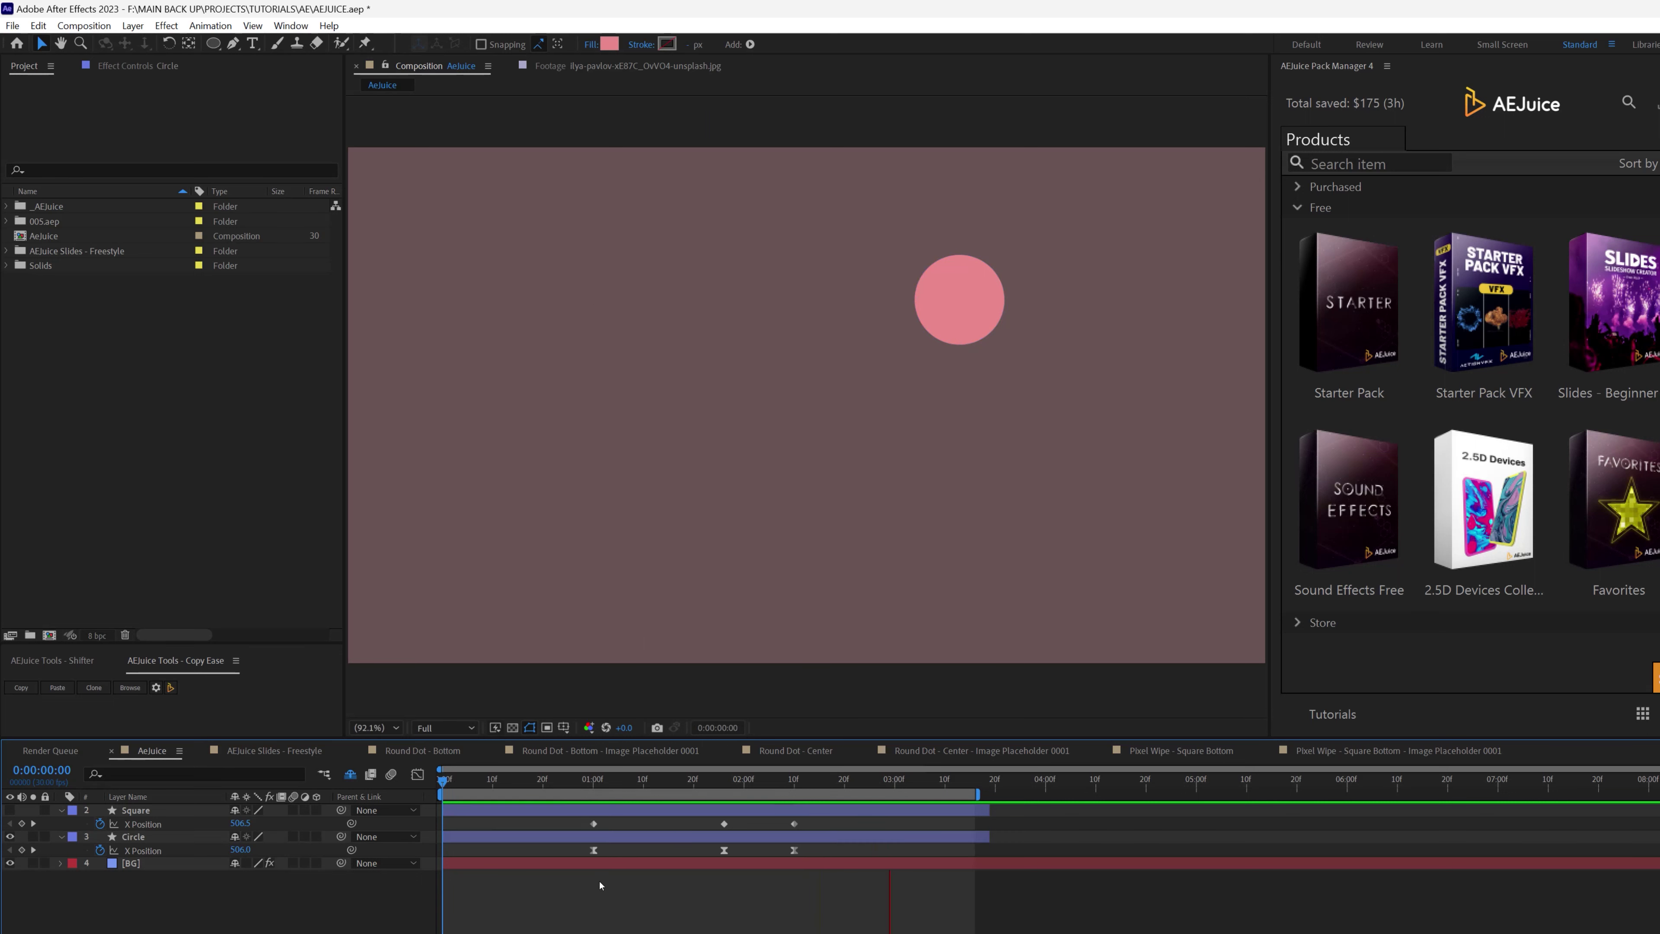
Step: Show the Square layer again and scrub to 0:00:01:26 to compare the Circle's and Square's easing
{"action": "left_click", "coordinate": [629, 784]}
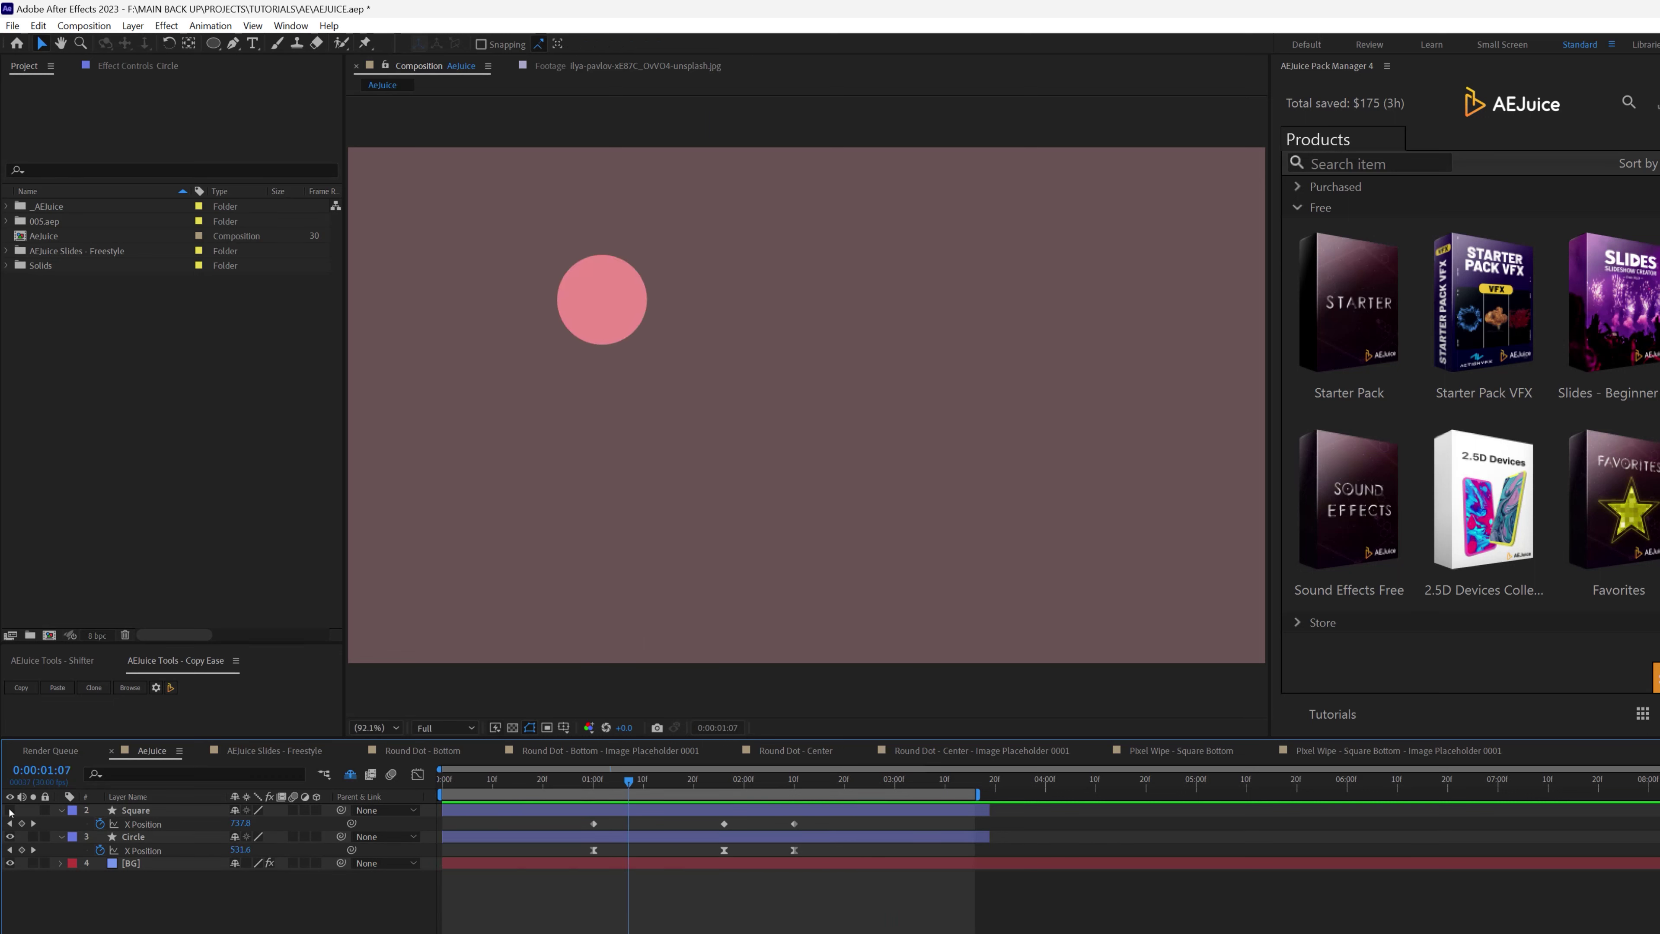
{"action": "left_click", "coordinate": [11, 837]}
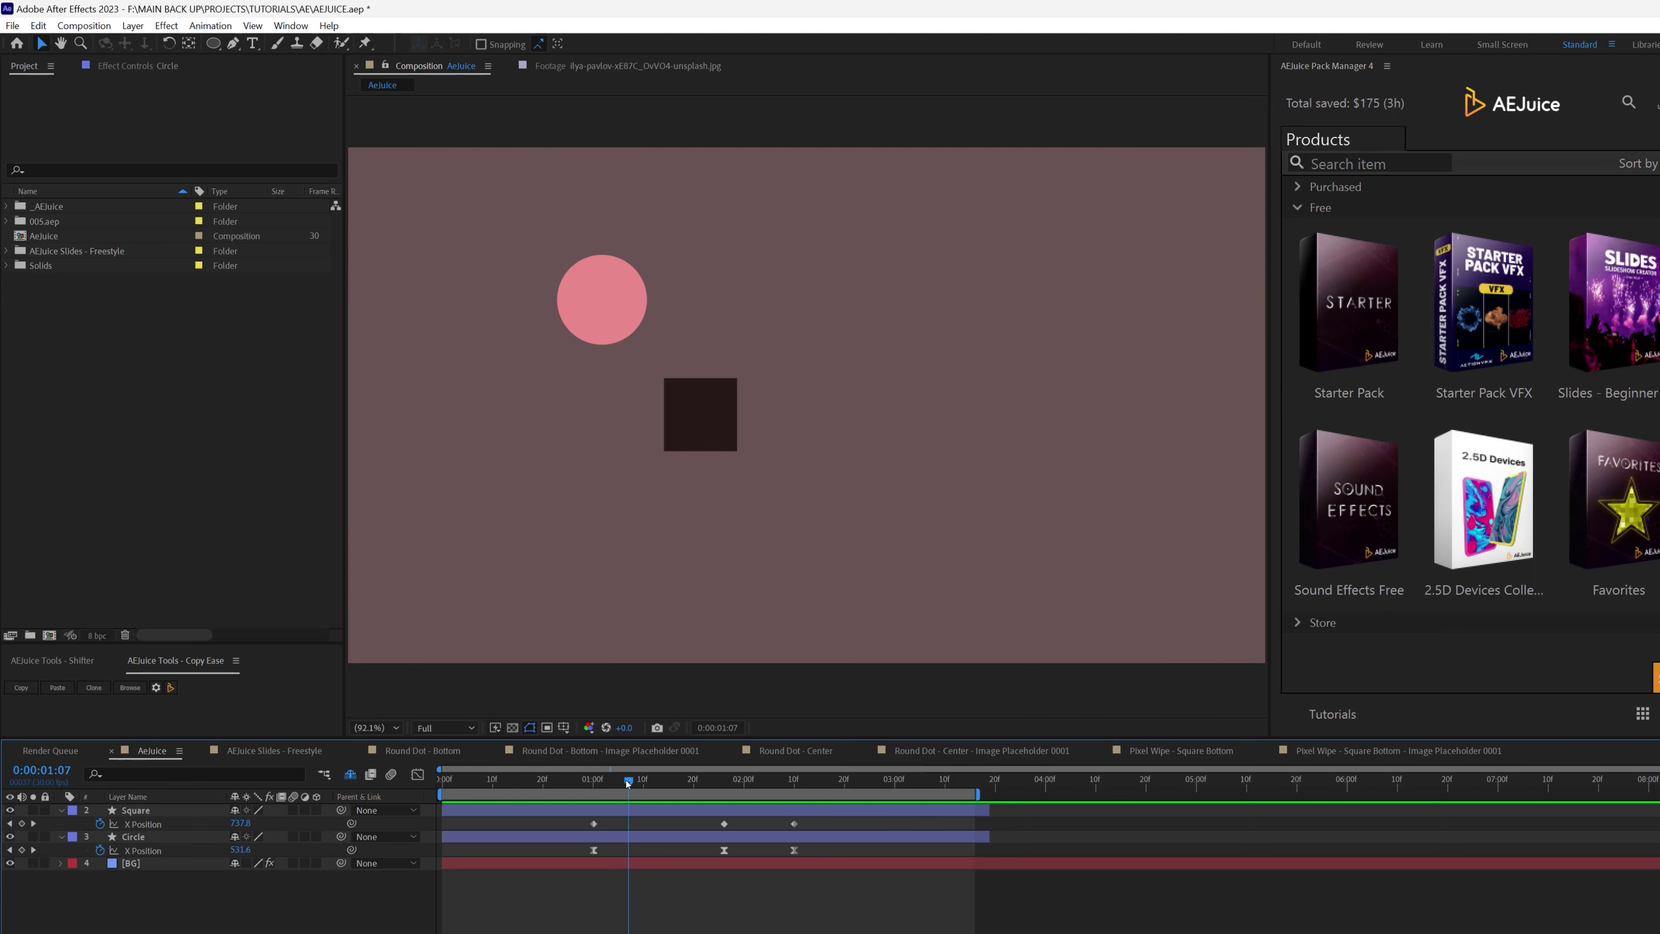
{"action": "left_click_drag", "start_coordinate": [601, 781], "coordinate": [580, 783]}
{"action": "key", "text": "space"}
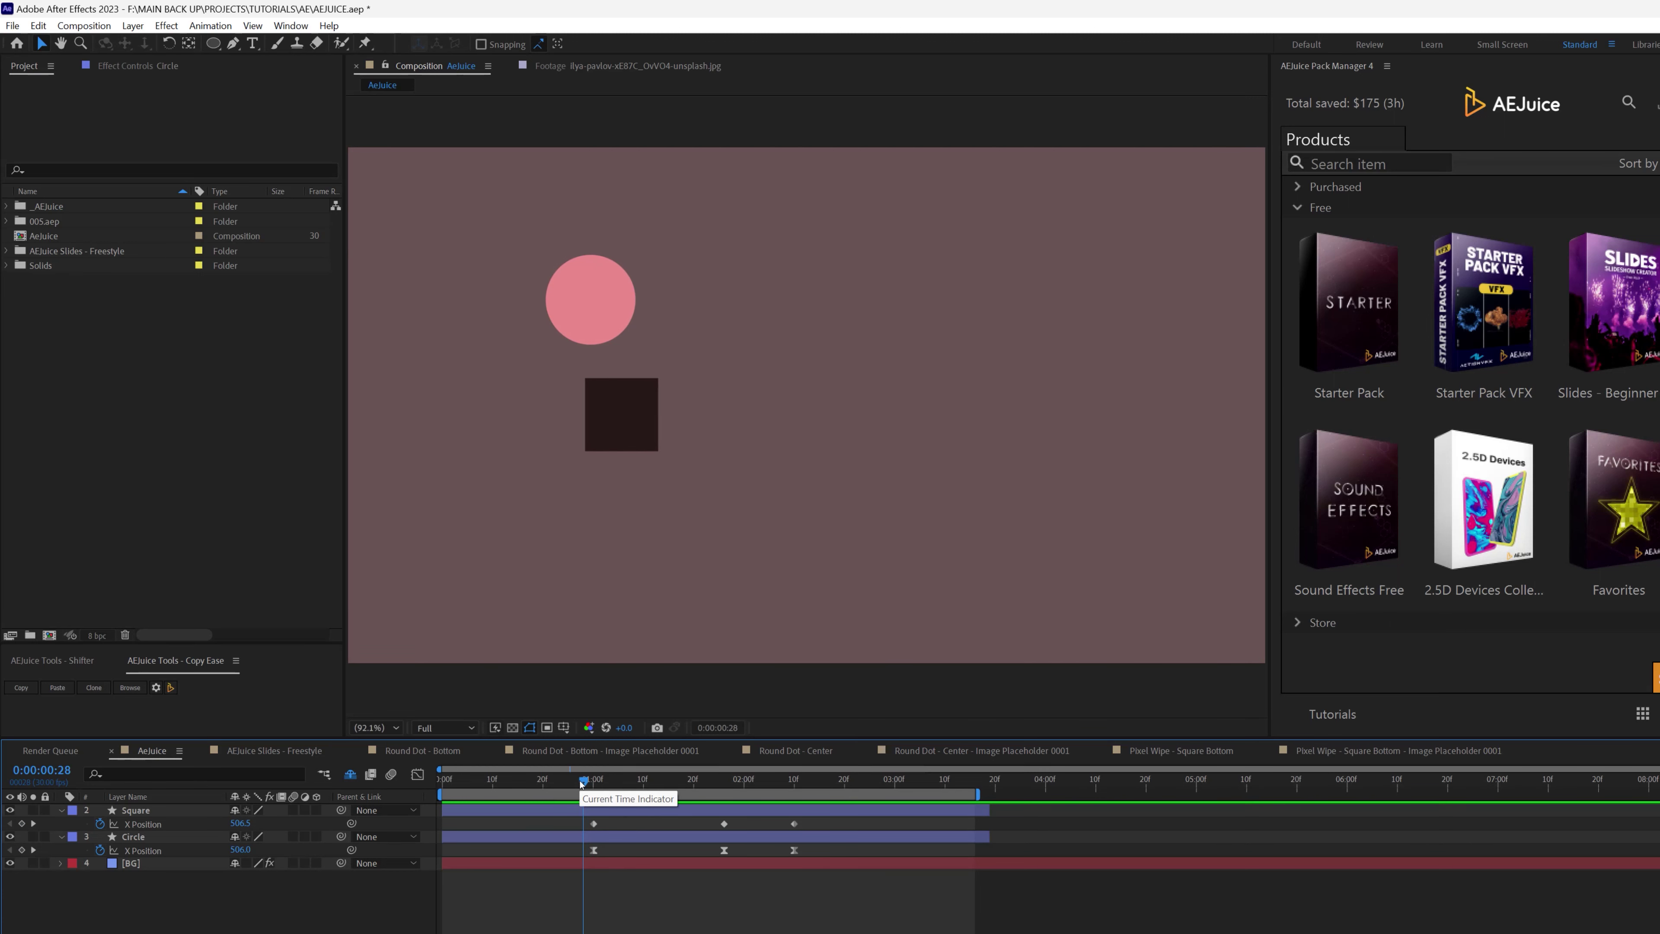
{"action": "left_click", "coordinate": [628, 783]}
{"action": "left_click_drag", "start_coordinate": [681, 791], "coordinate": [723, 792]}
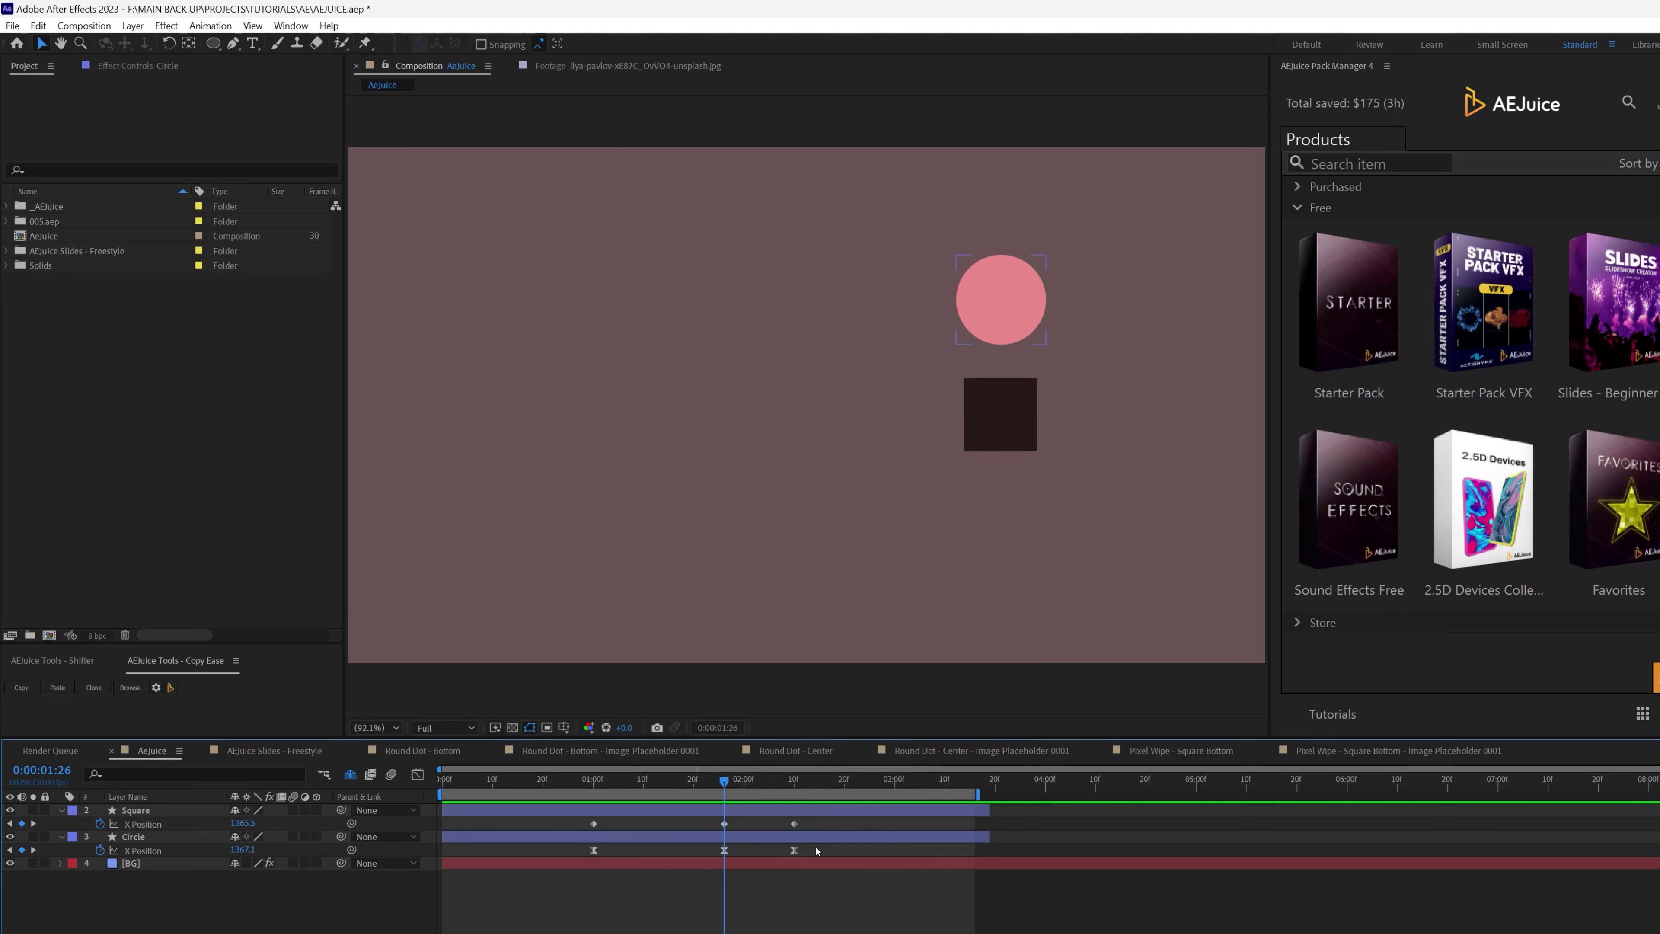
Step: Examine the speed-up and slow-down of the Circle's X Position curve in the Graph Editor
{"action": "left_click_drag", "start_coordinate": [816, 849], "coordinate": [586, 877]}
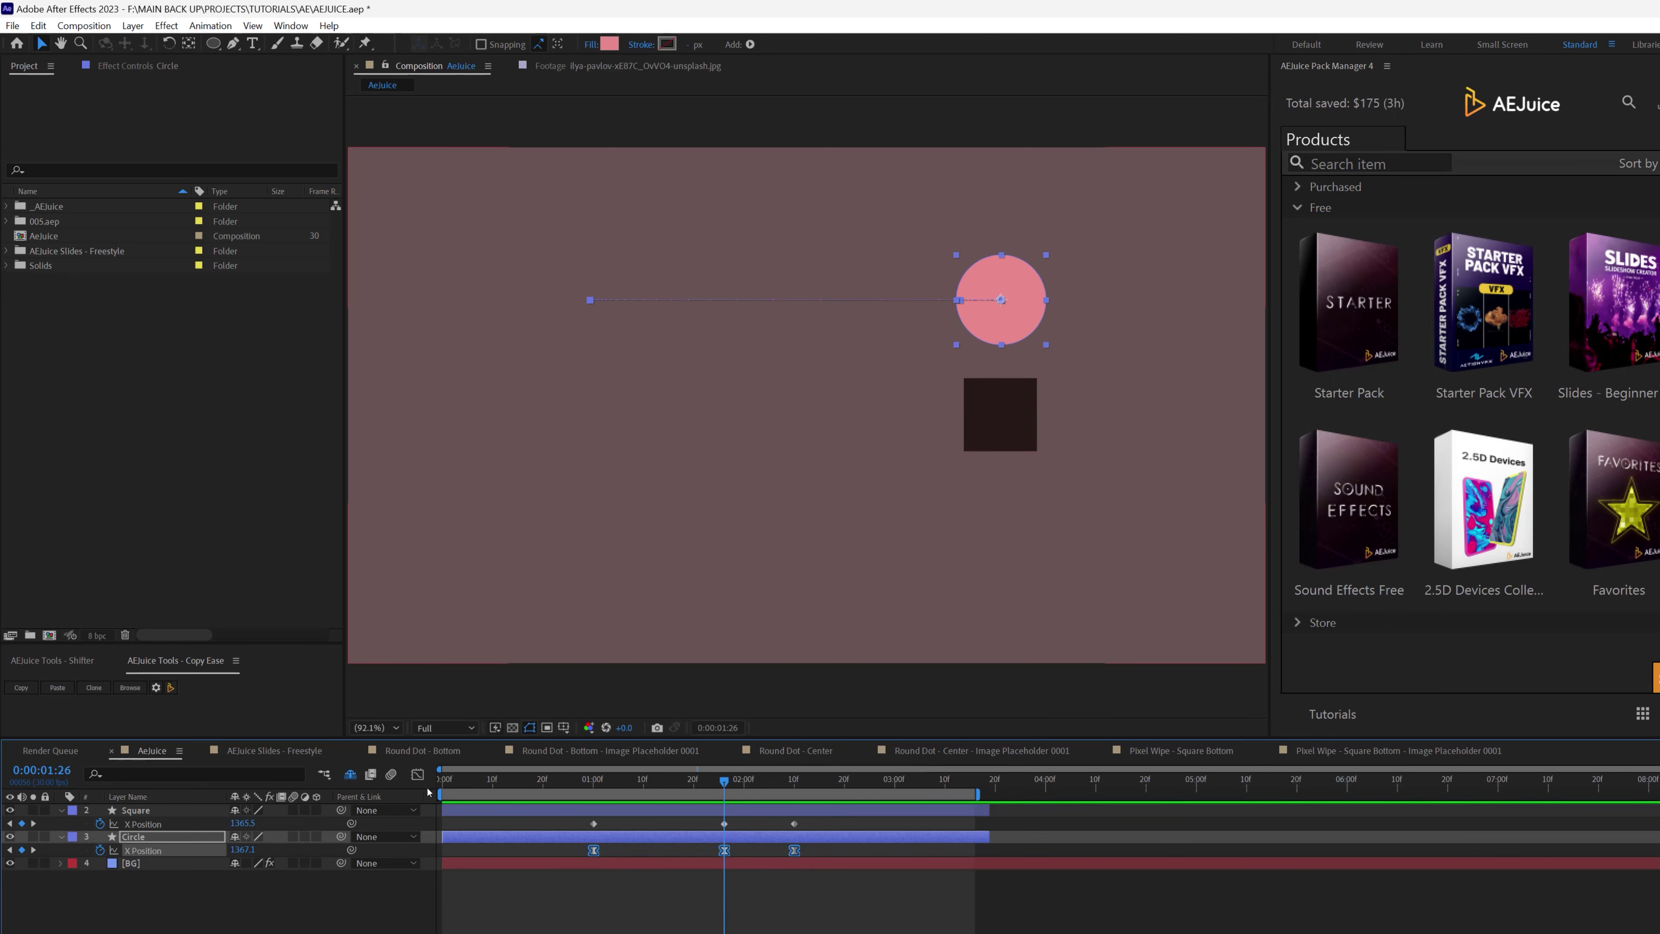
{"action": "left_click", "coordinate": [417, 775]}
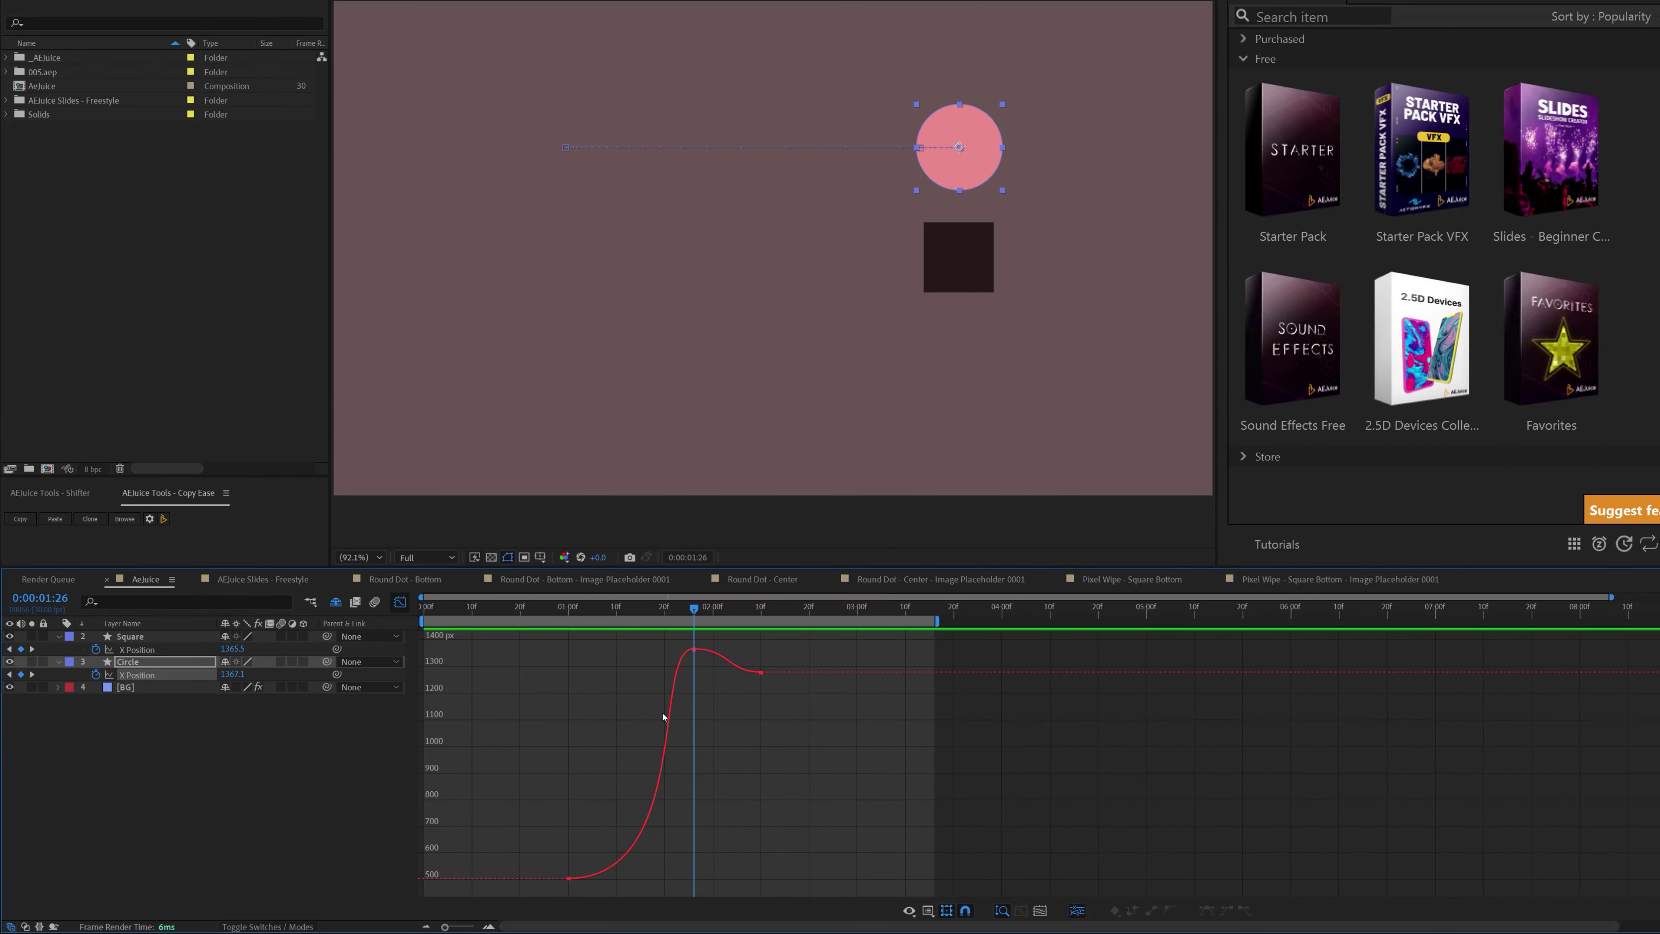
{"action": "left_click", "coordinate": [399, 602]}
Step: Apply Easy Ease to the Square's three X Position keyframes and examine the curve in the Graph Editor
{"action": "left_click_drag", "start_coordinate": [775, 670], "coordinate": [544, 699]}
{"action": "left_click_drag", "start_coordinate": [774, 648], "coordinate": [567, 655]}
{"action": "right_click", "coordinate": [567, 651]}
{"action": "mouse_move", "coordinate": [653, 886]}
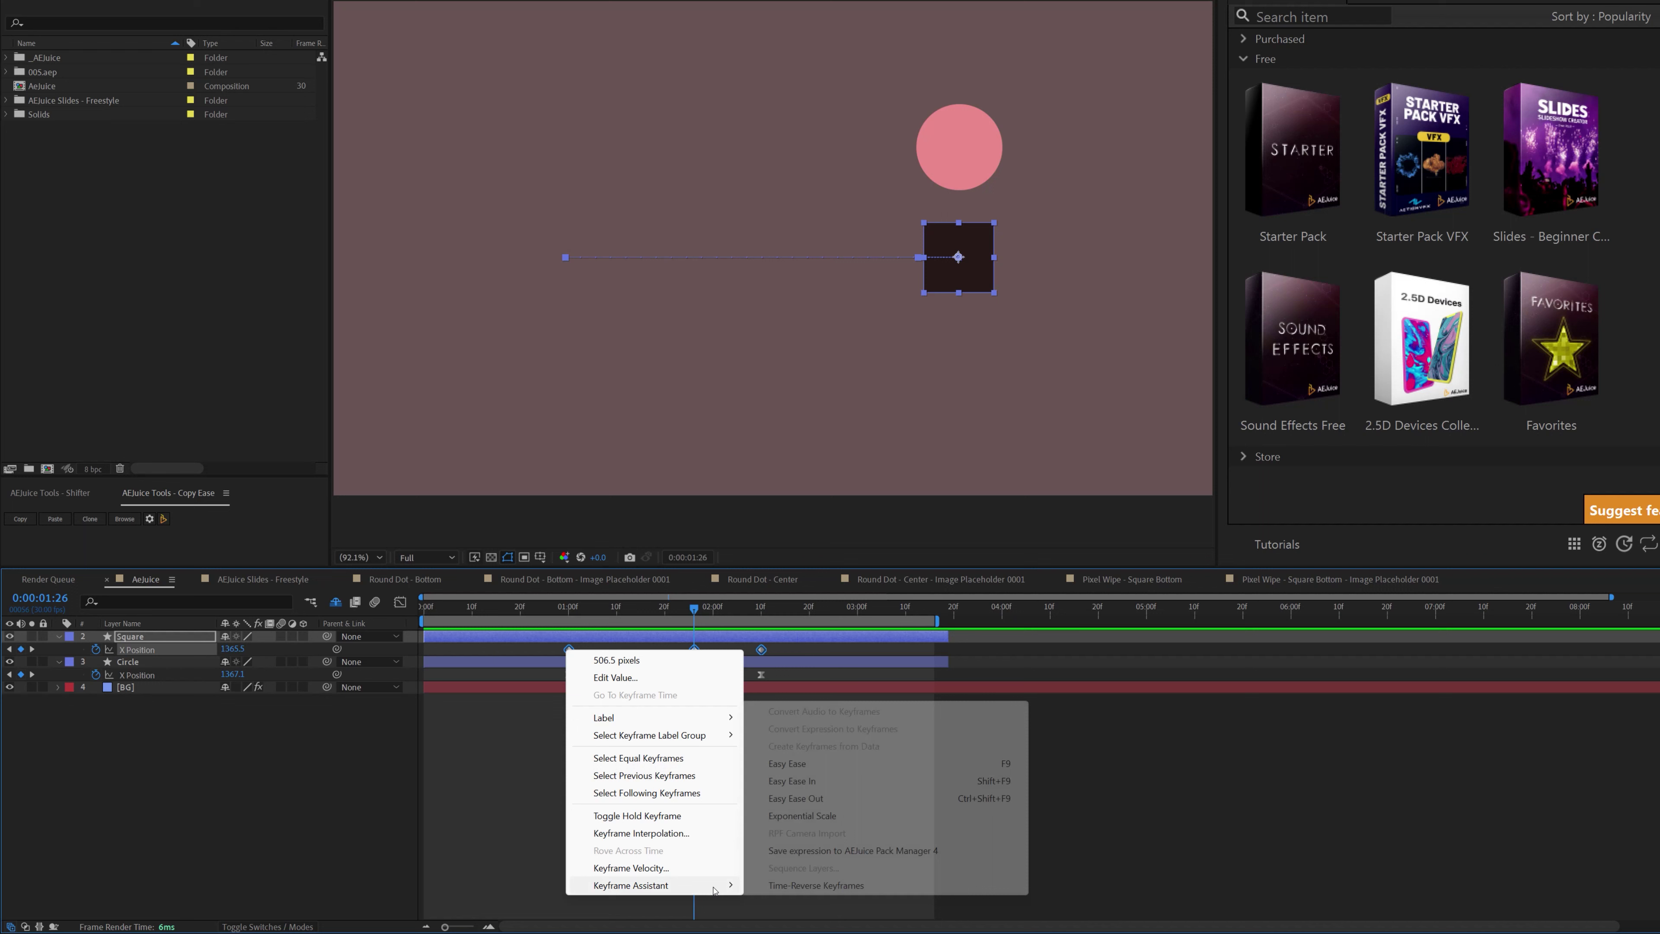
{"action": "left_click", "coordinate": [814, 761]}
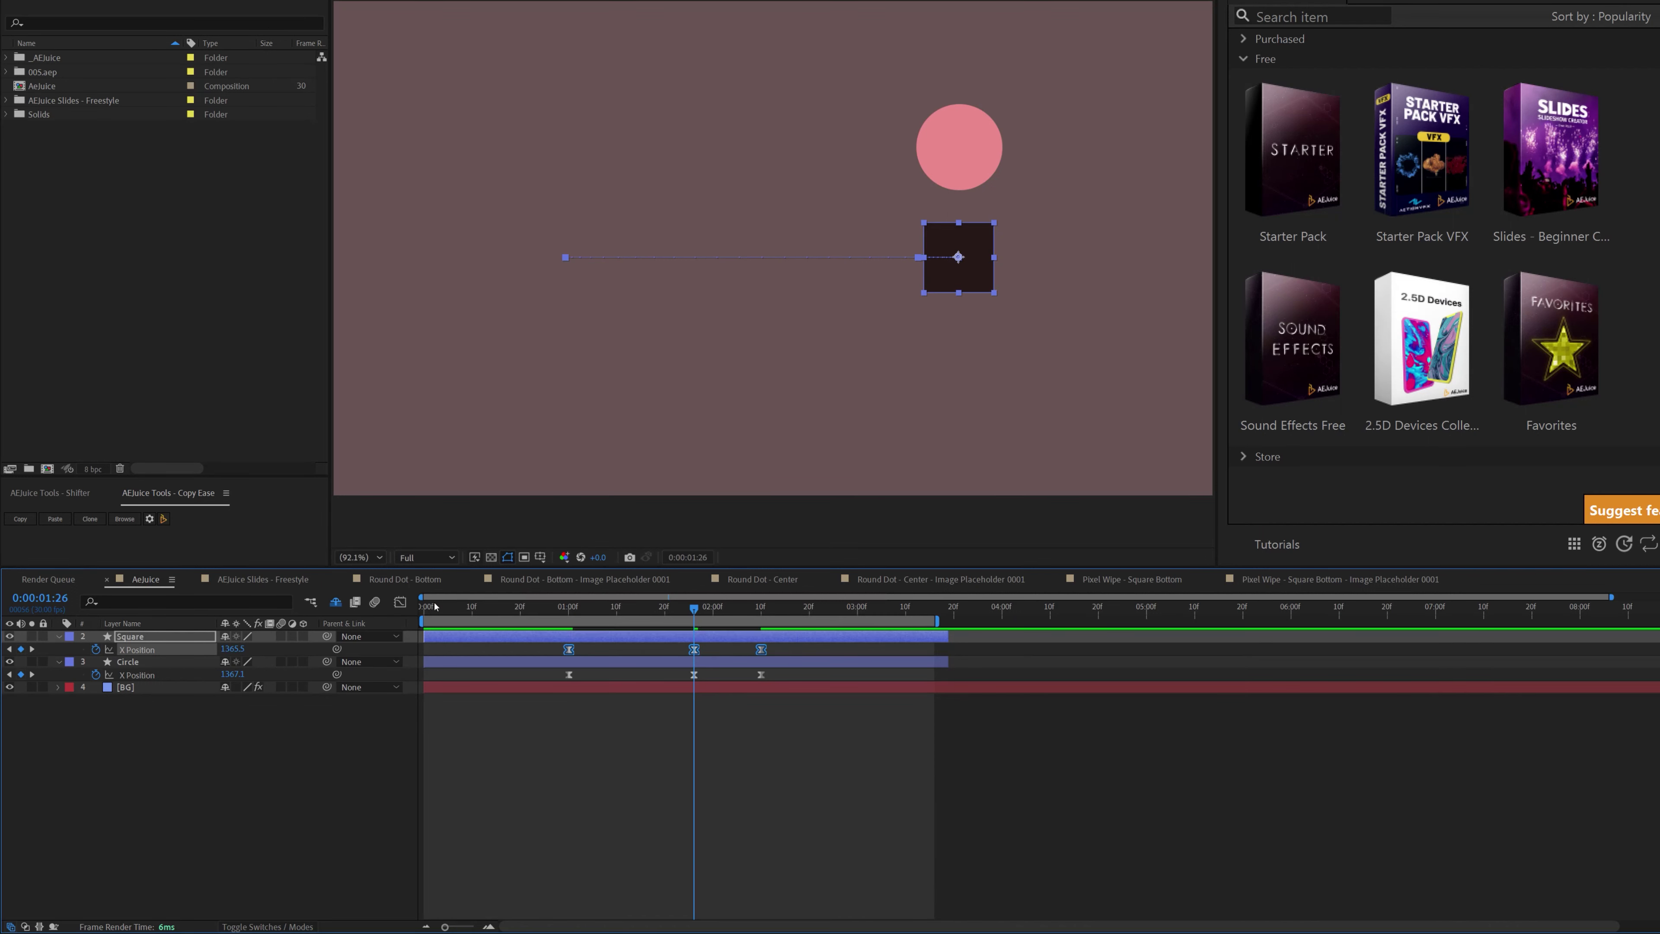
{"action": "left_click", "coordinate": [400, 602]}
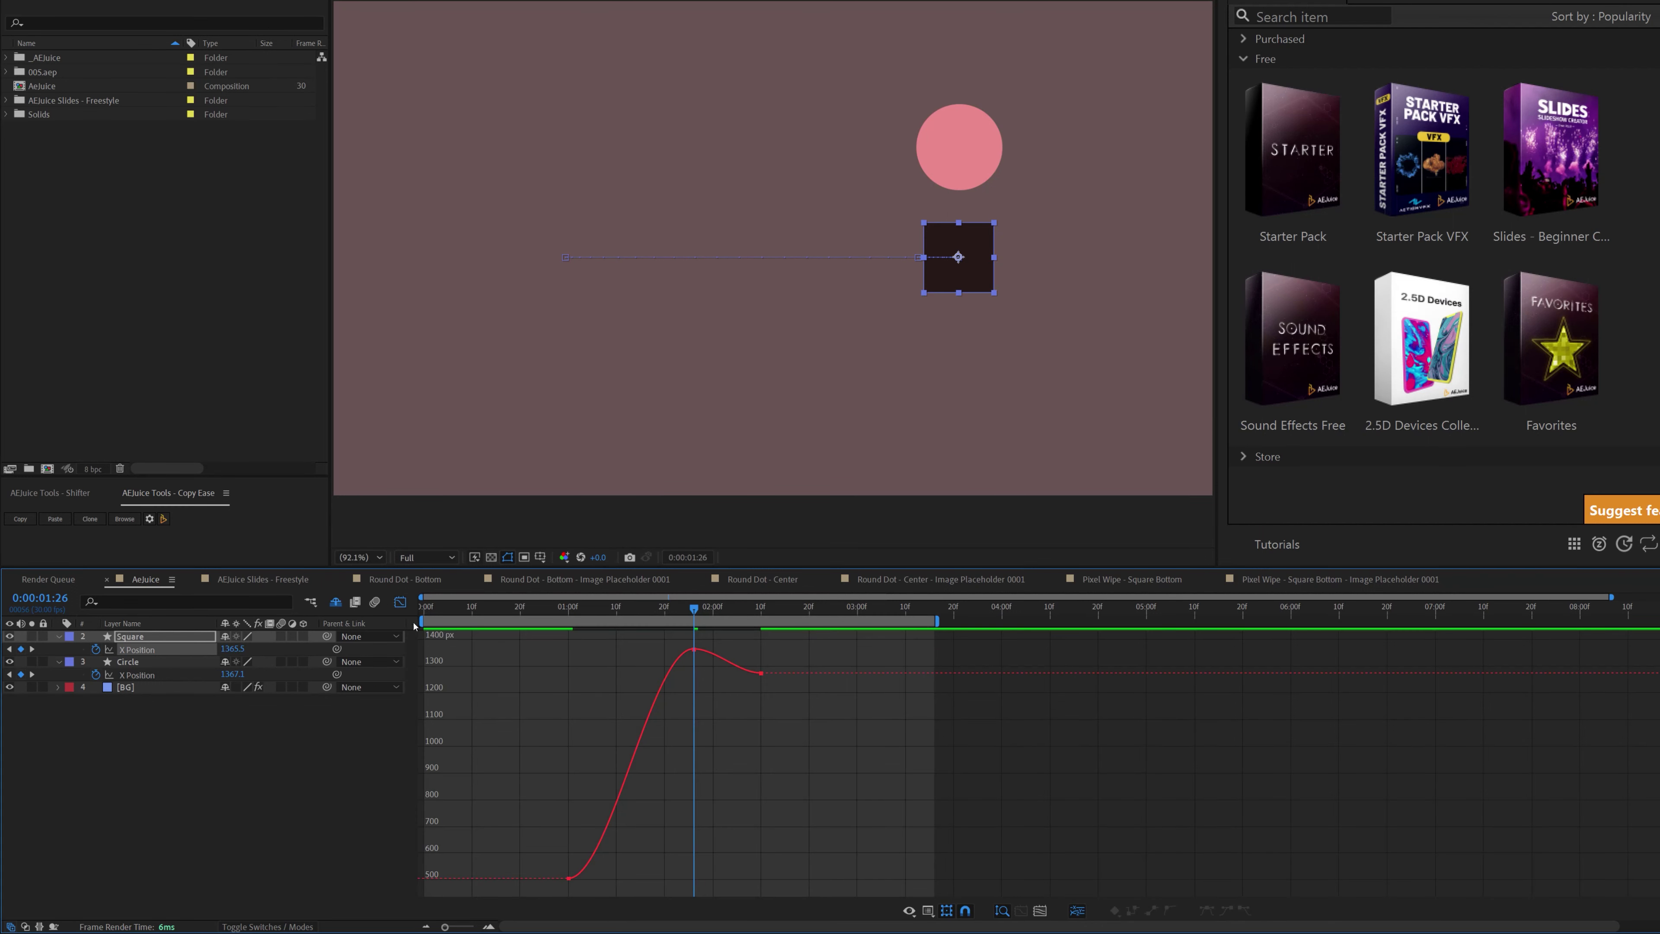
{"action": "left_click_drag", "start_coordinate": [774, 695], "coordinate": [725, 676]}
Step: Leave the Graph Editor and convert the Square's X Position keyframes back to linear
{"action": "left_click", "coordinate": [400, 602]}
{"action": "left_click_drag", "start_coordinate": [778, 652], "coordinate": [597, 665]}
{"action": "left_click", "coordinate": [568, 649], "text": "ctrl"}
{"action": "left_click", "coordinate": [652, 786]}
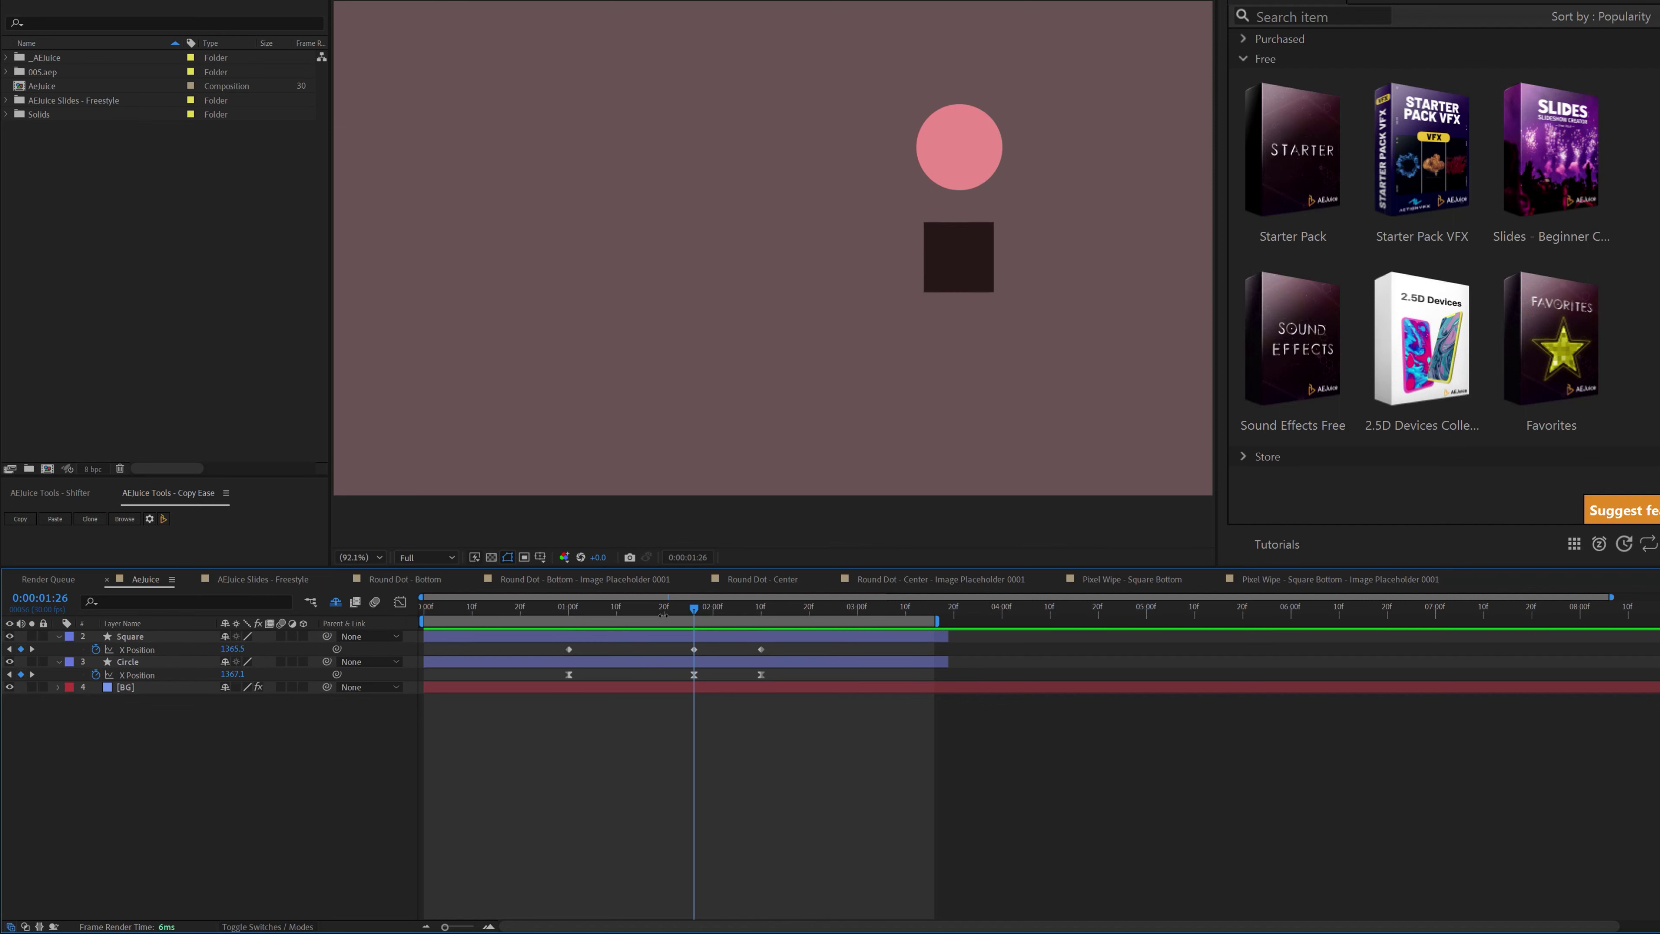
Step: Scrub to 0:00:01:07, enlarge the Copy Ease panel and review its shortcut settings
{"action": "left_click_drag", "start_coordinate": [663, 608], "coordinate": [601, 607]}
{"action": "left_click_drag", "start_coordinate": [776, 668], "coordinate": [550, 684]}
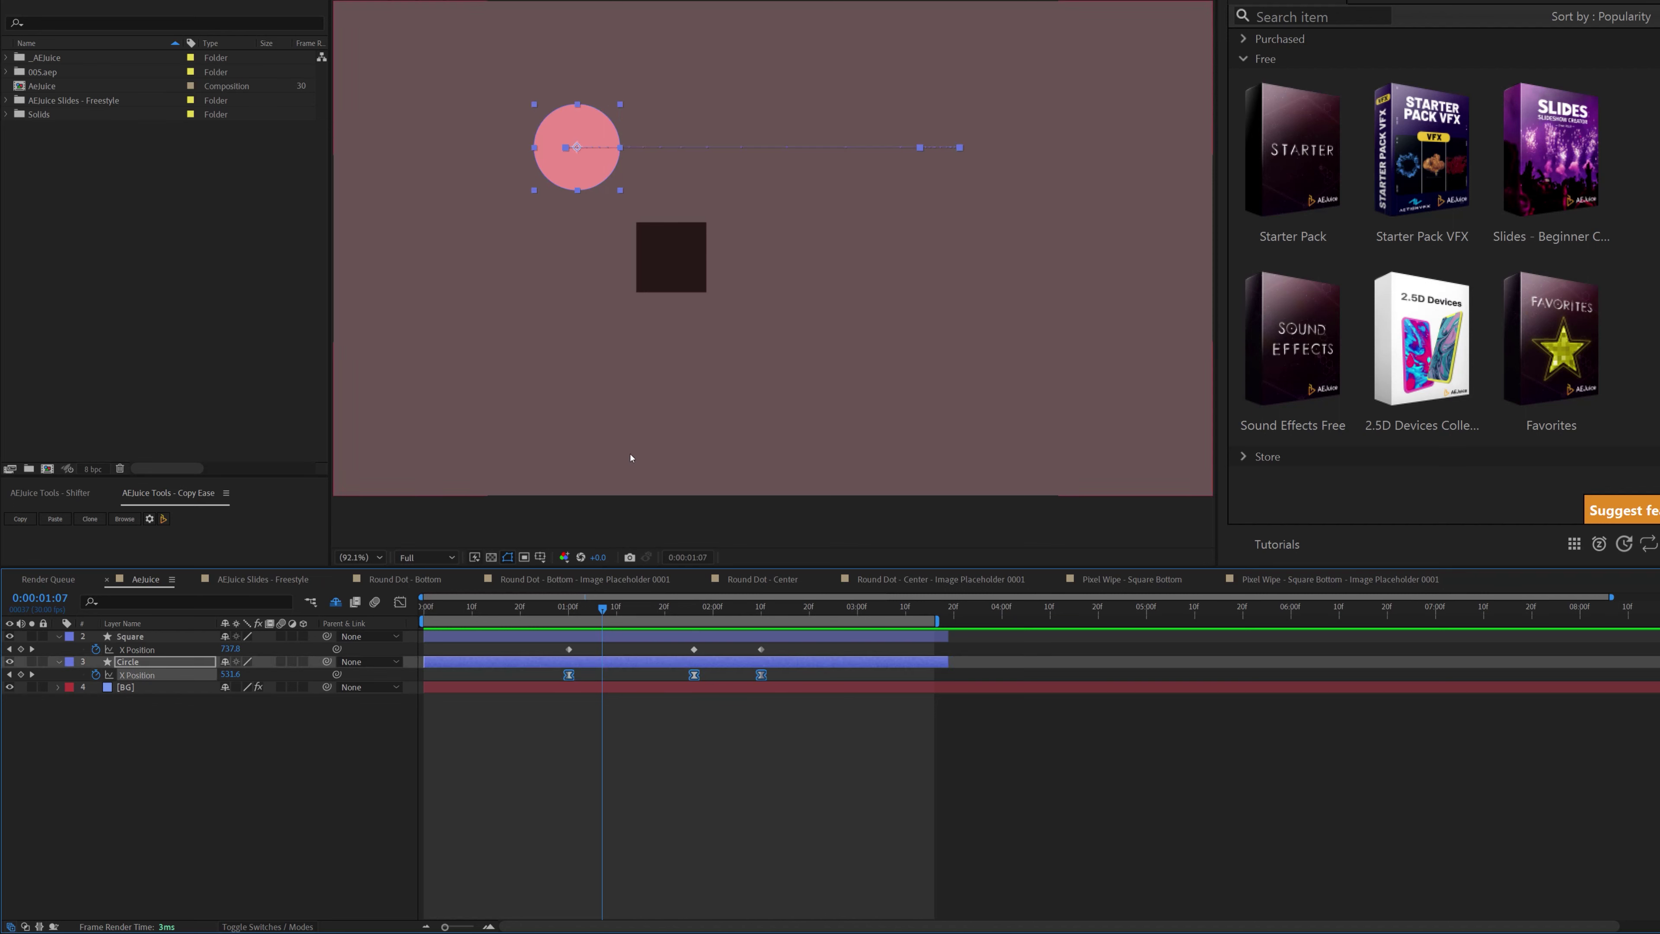
{"action": "key", "text": "F2"}
{"action": "left_click_drag", "start_coordinate": [106, 471], "coordinate": [121, 419]}
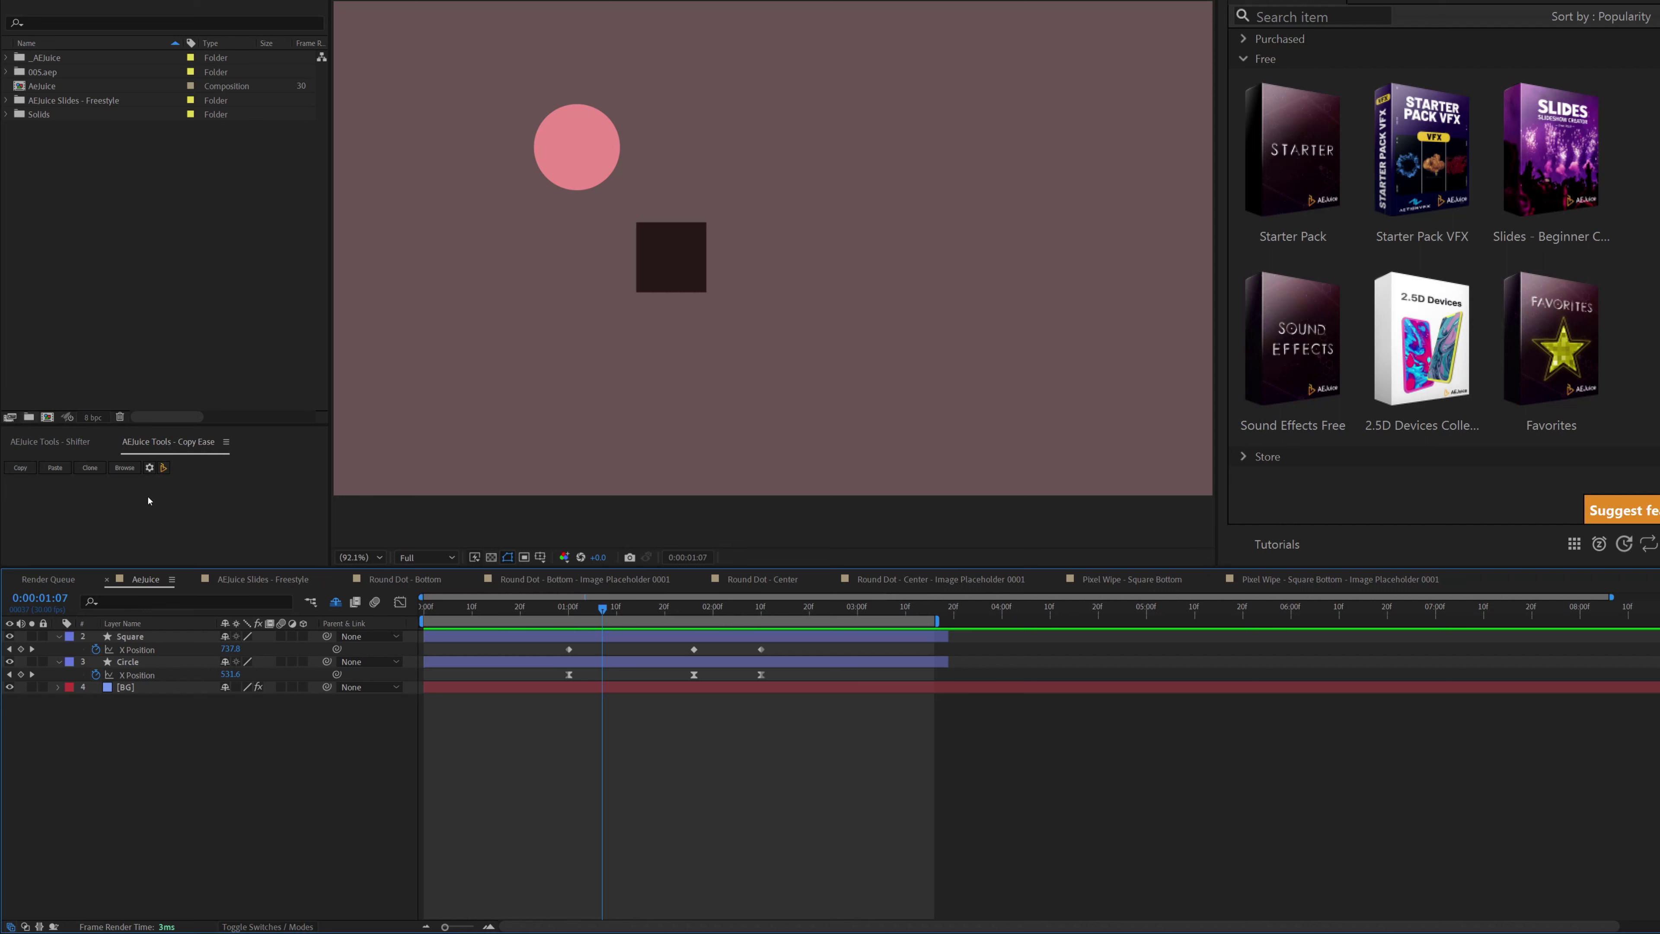
{"action": "left_click", "coordinate": [149, 466]}
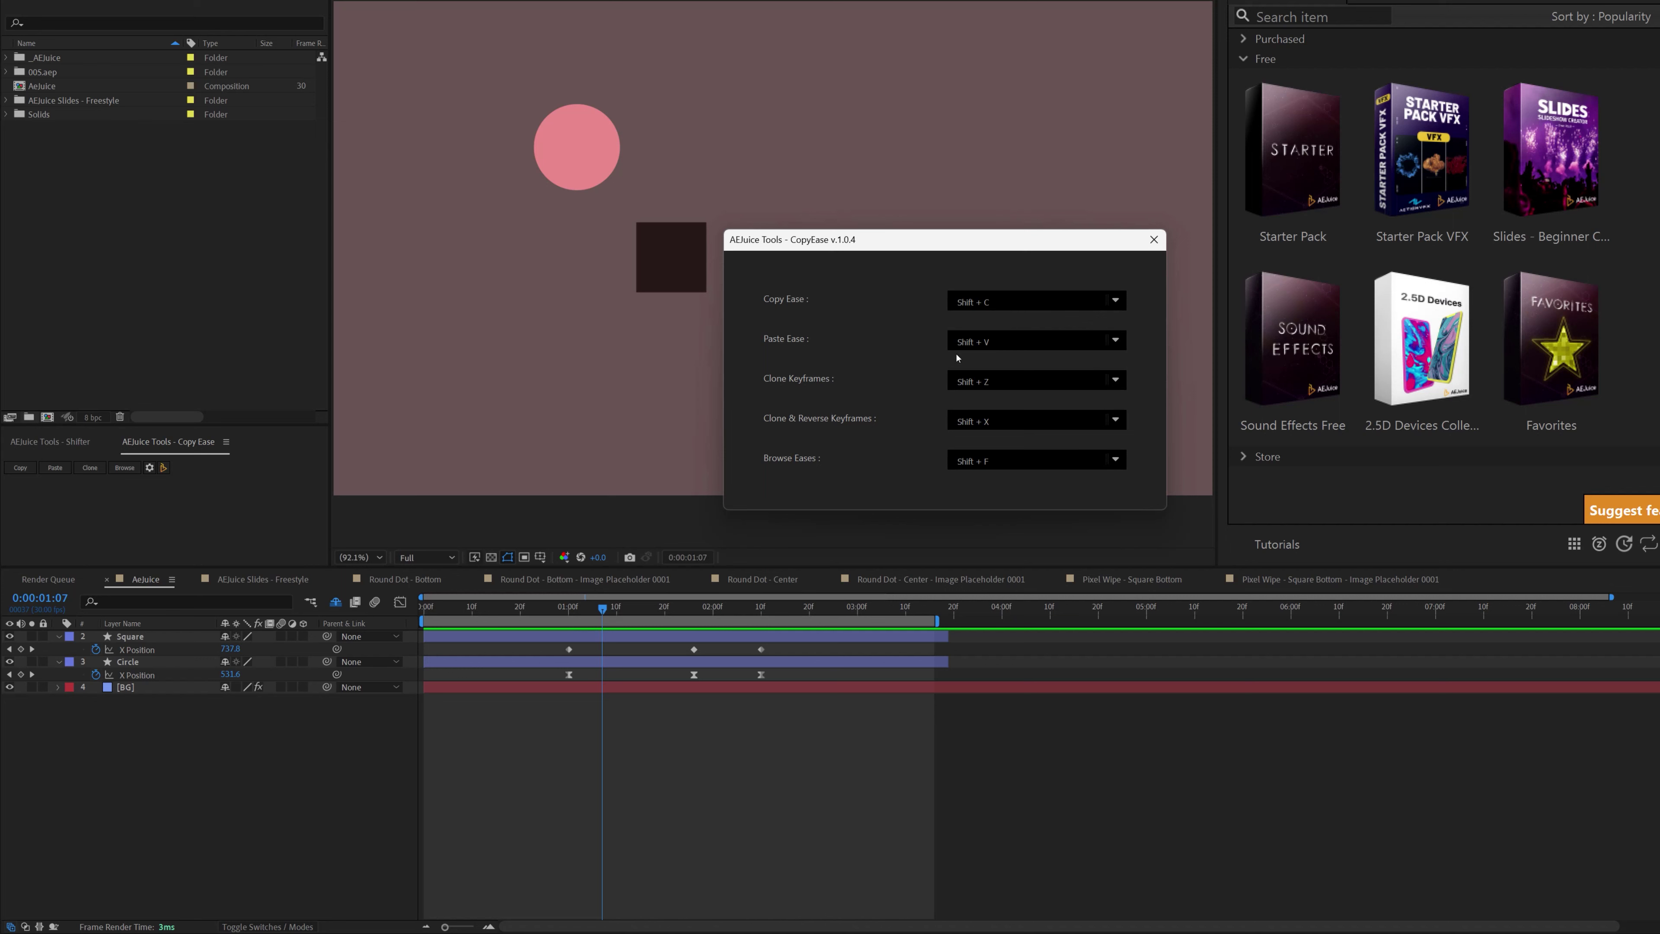
{"action": "left_click", "coordinate": [1152, 240]}
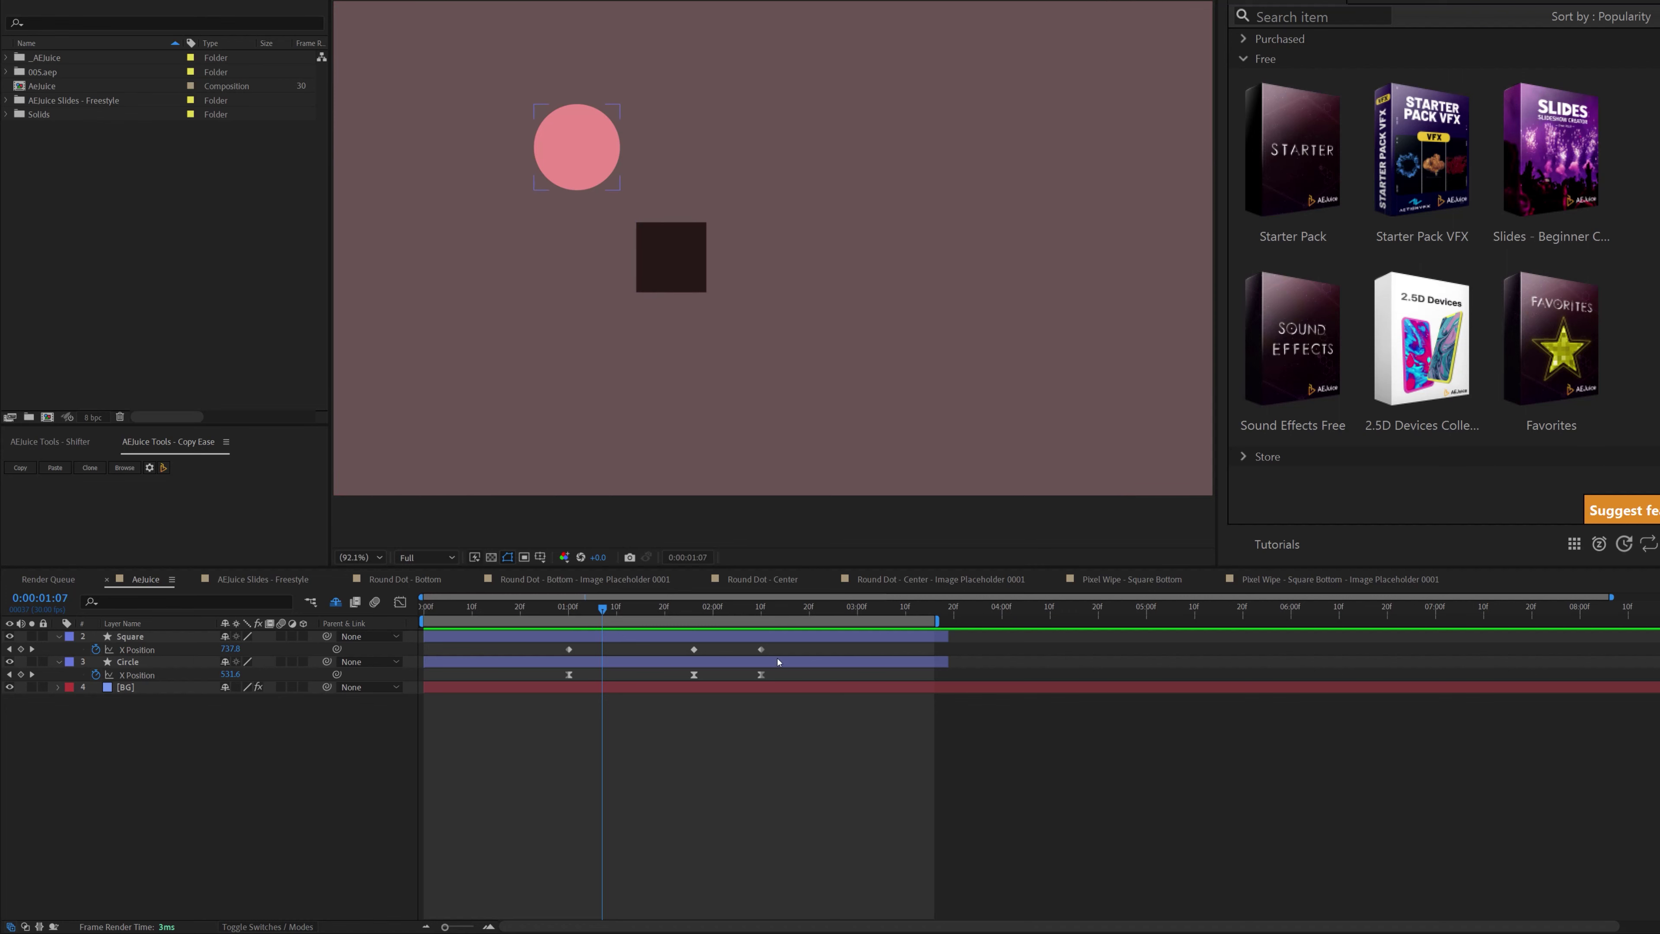
Step: Copy the ease from the Circle's X Position keyframes onto the Square's three X Position keyframes
{"action": "left_click_drag", "start_coordinate": [778, 675], "coordinate": [551, 698]}
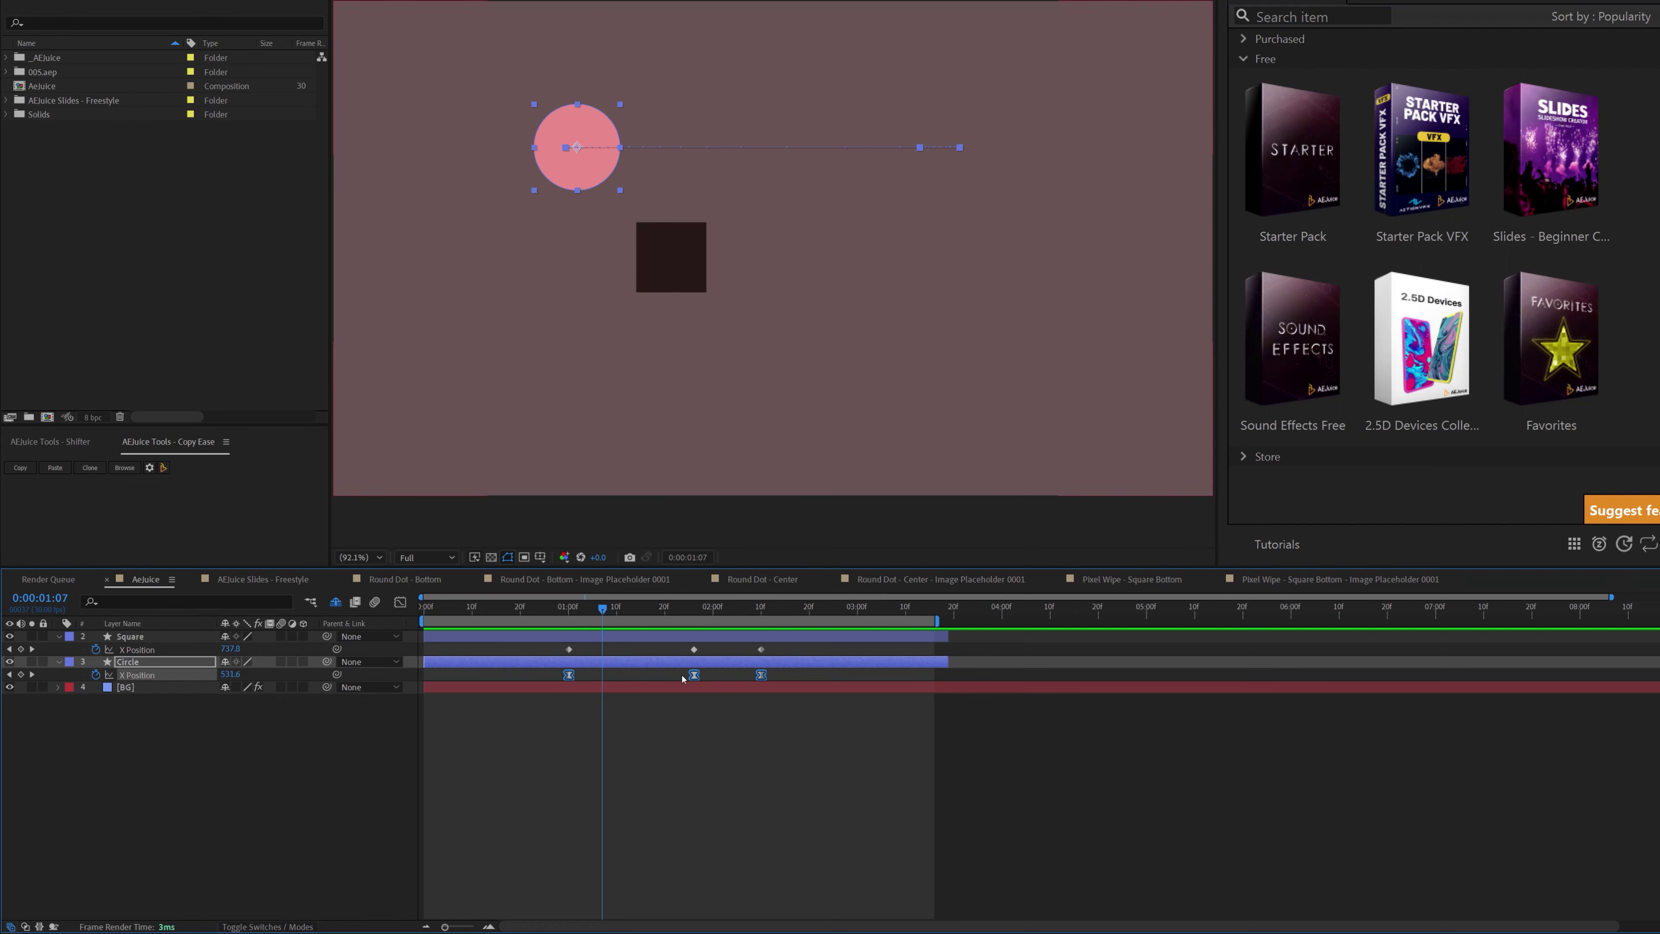
{"action": "left_click_drag", "start_coordinate": [794, 647], "coordinate": [550, 663]}
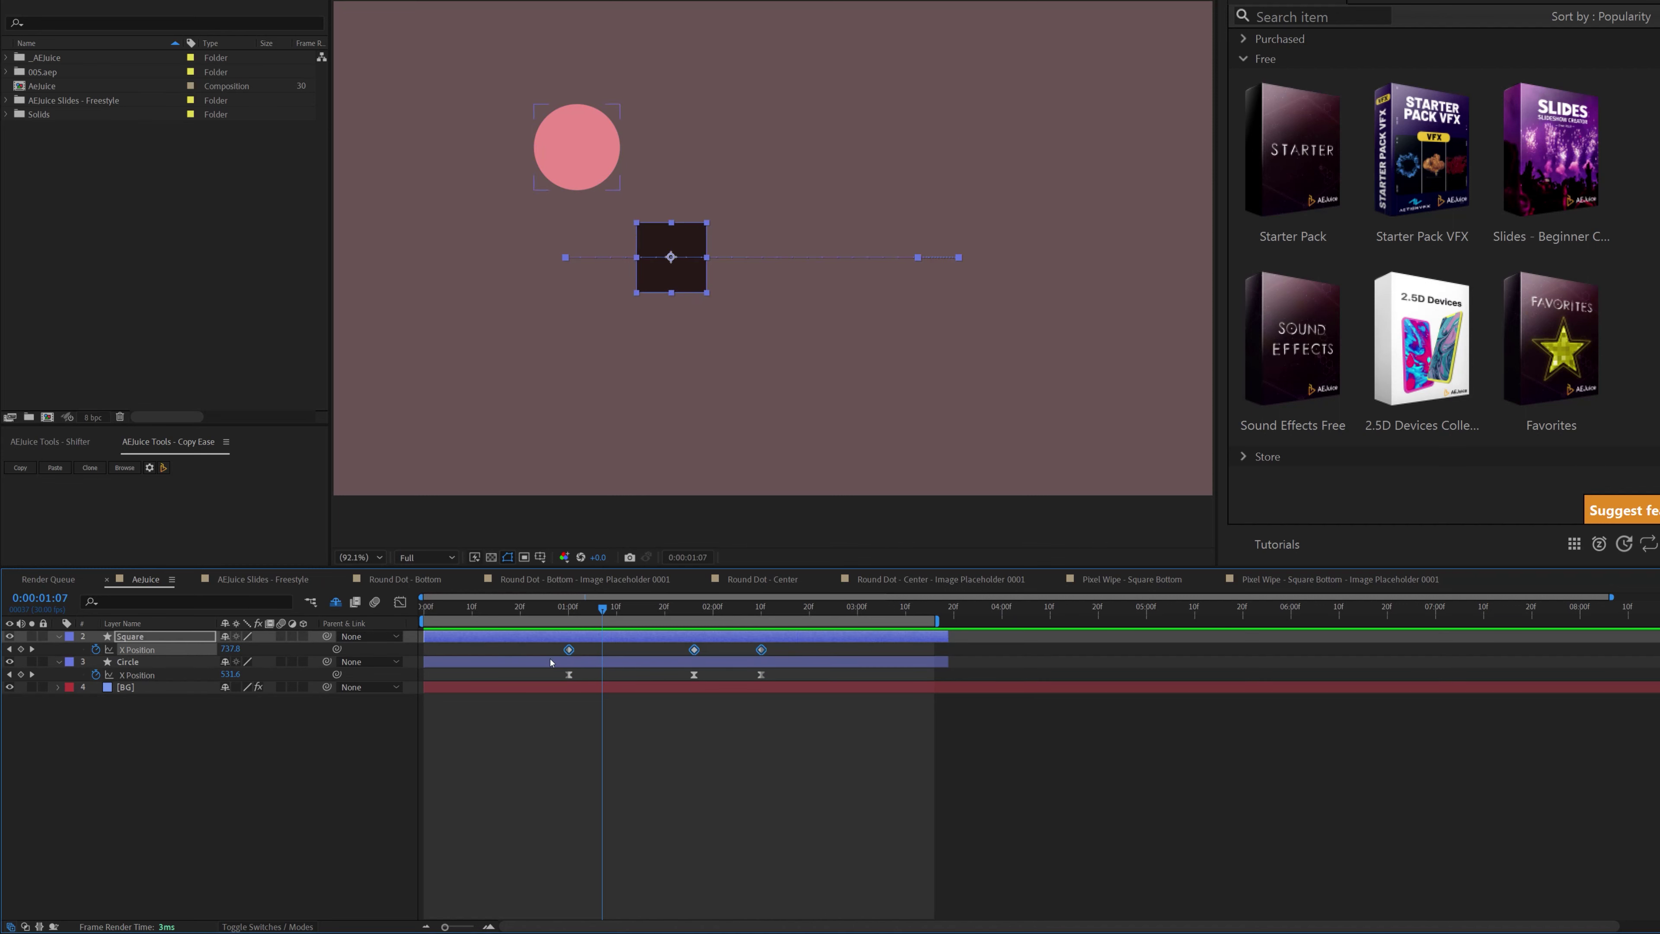
{"action": "key", "text": "F9"}
Step: Play the composition from 0:00:01:00 to compare the Circle's and Square's motion
{"action": "left_click_drag", "start_coordinate": [607, 614], "coordinate": [570, 614]}
{"action": "key", "text": "space"}
{"action": "left_click", "coordinate": [671, 752]}
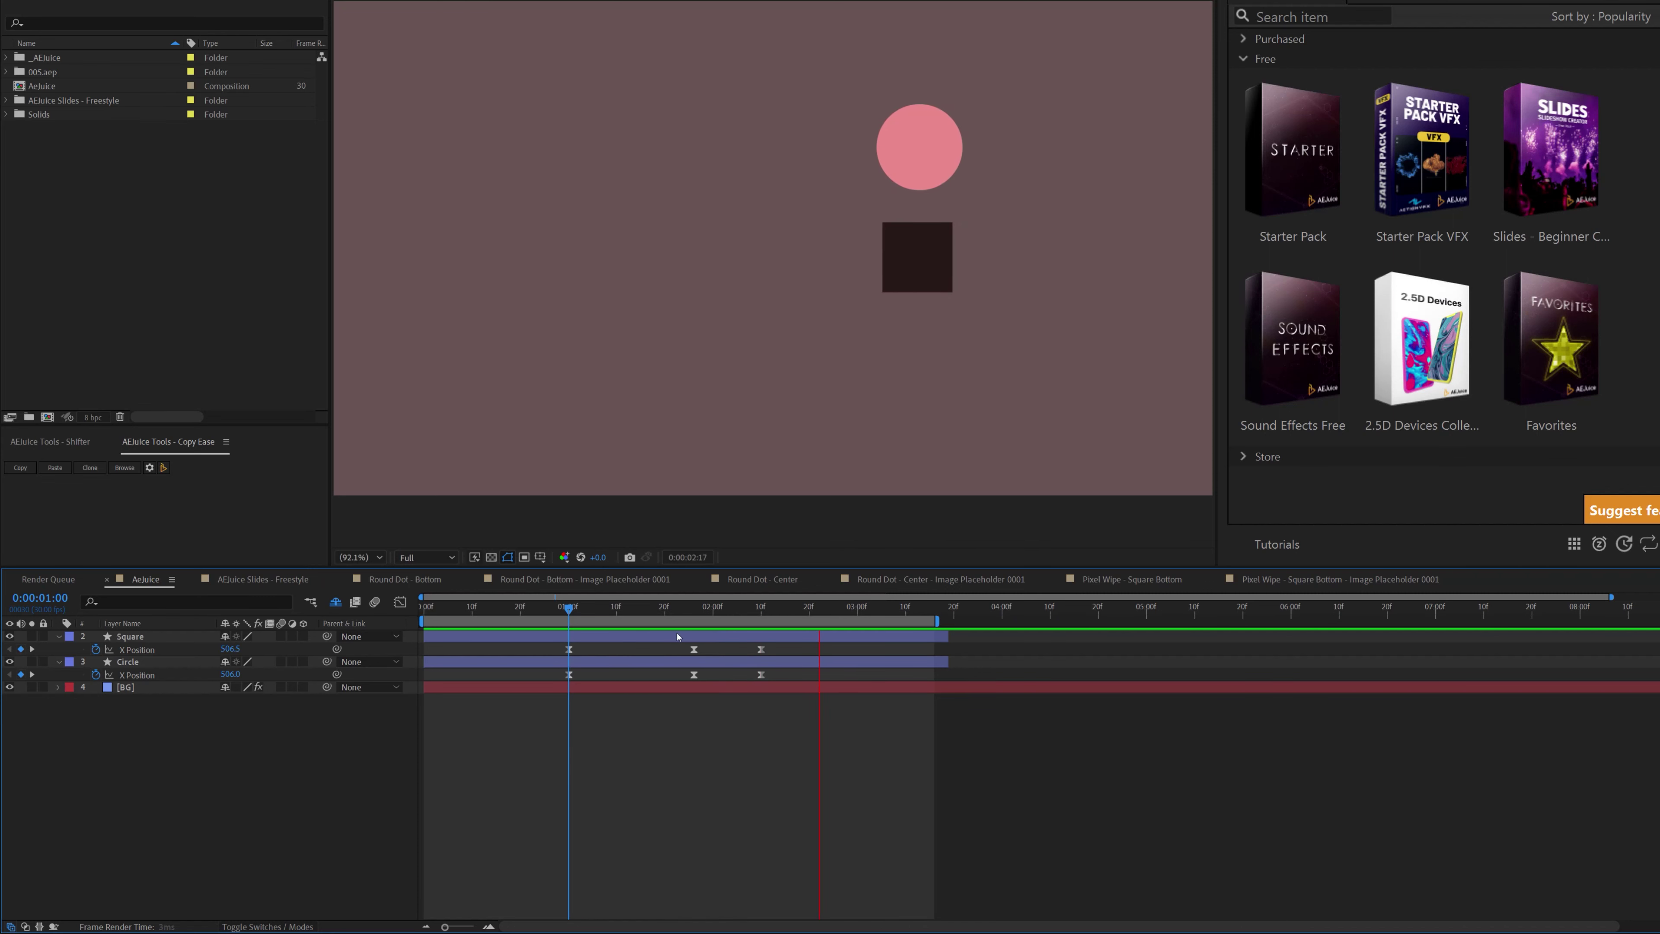
{"action": "key", "text": "space"}
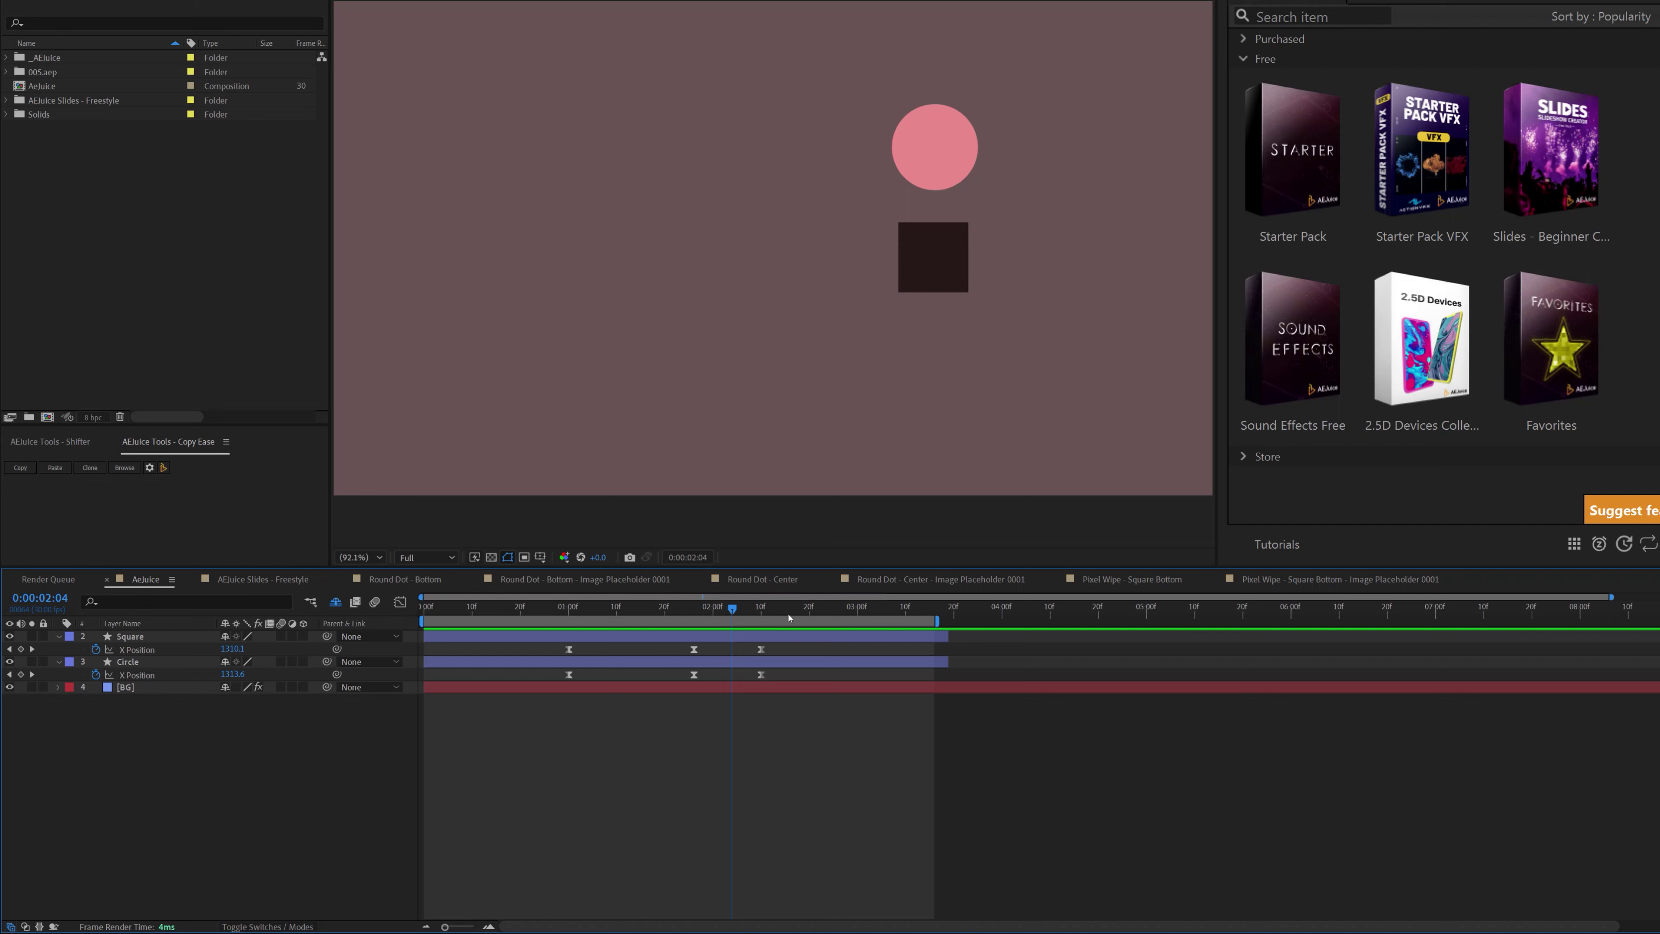
Step: Extend the work area to about 0:00:05:04 and the Square and Circle layers to about 0:00:05:10
{"action": "left_click_drag", "start_coordinate": [778, 615], "coordinate": [814, 612]}
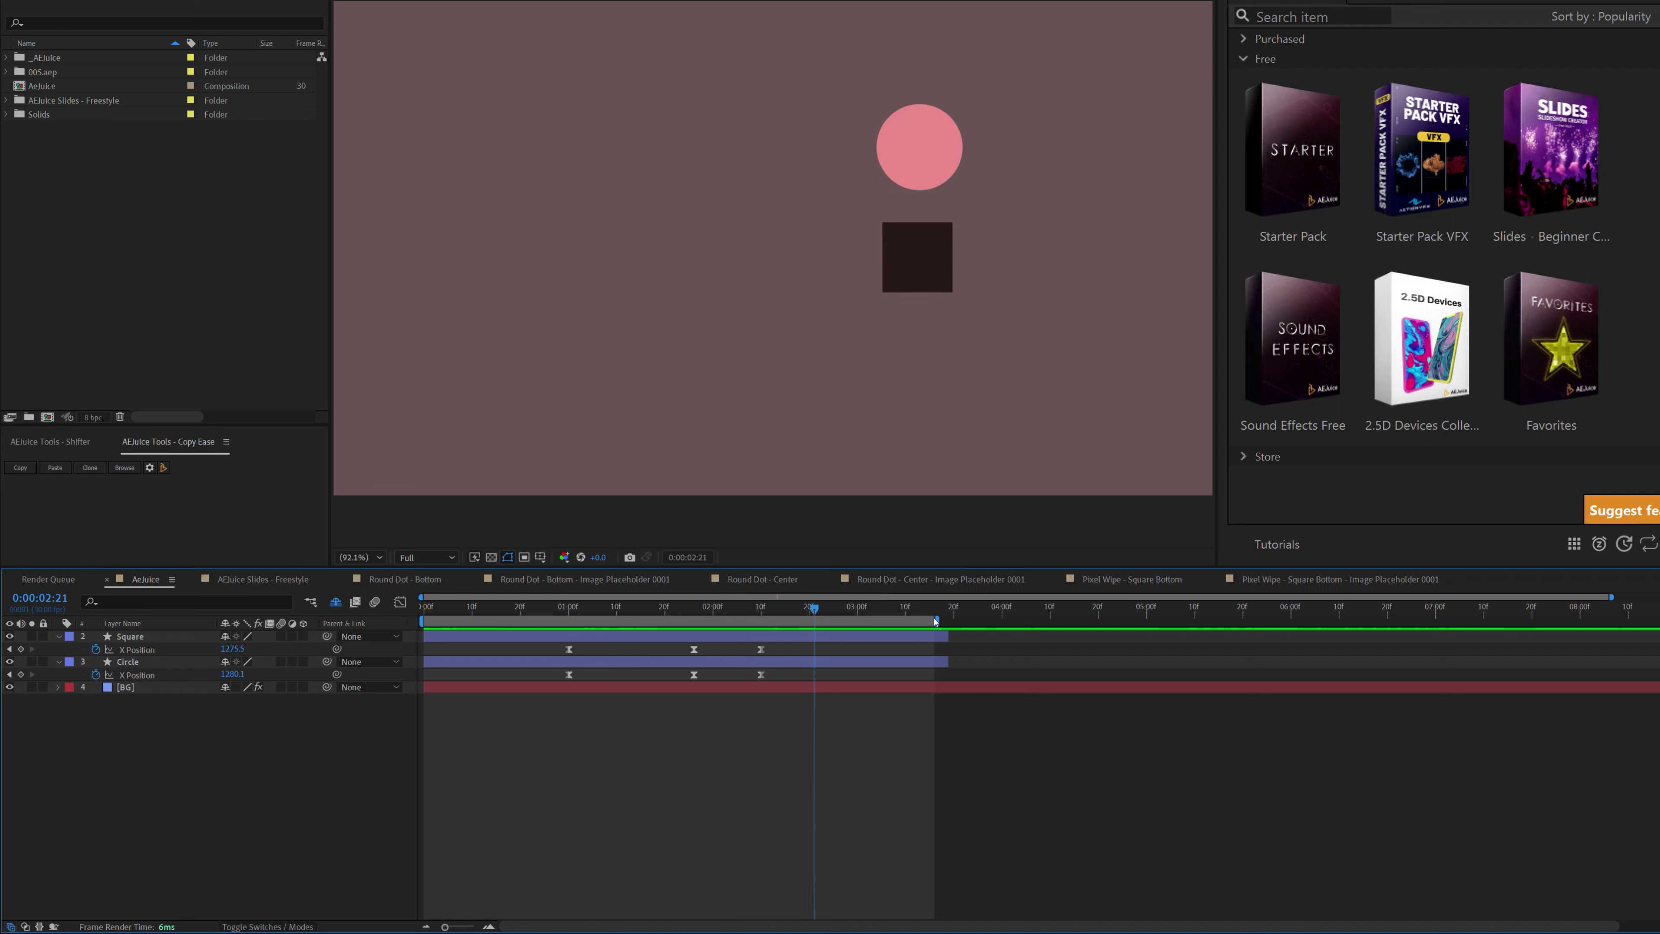
{"action": "left_click_drag", "start_coordinate": [939, 619], "coordinate": [1167, 620]}
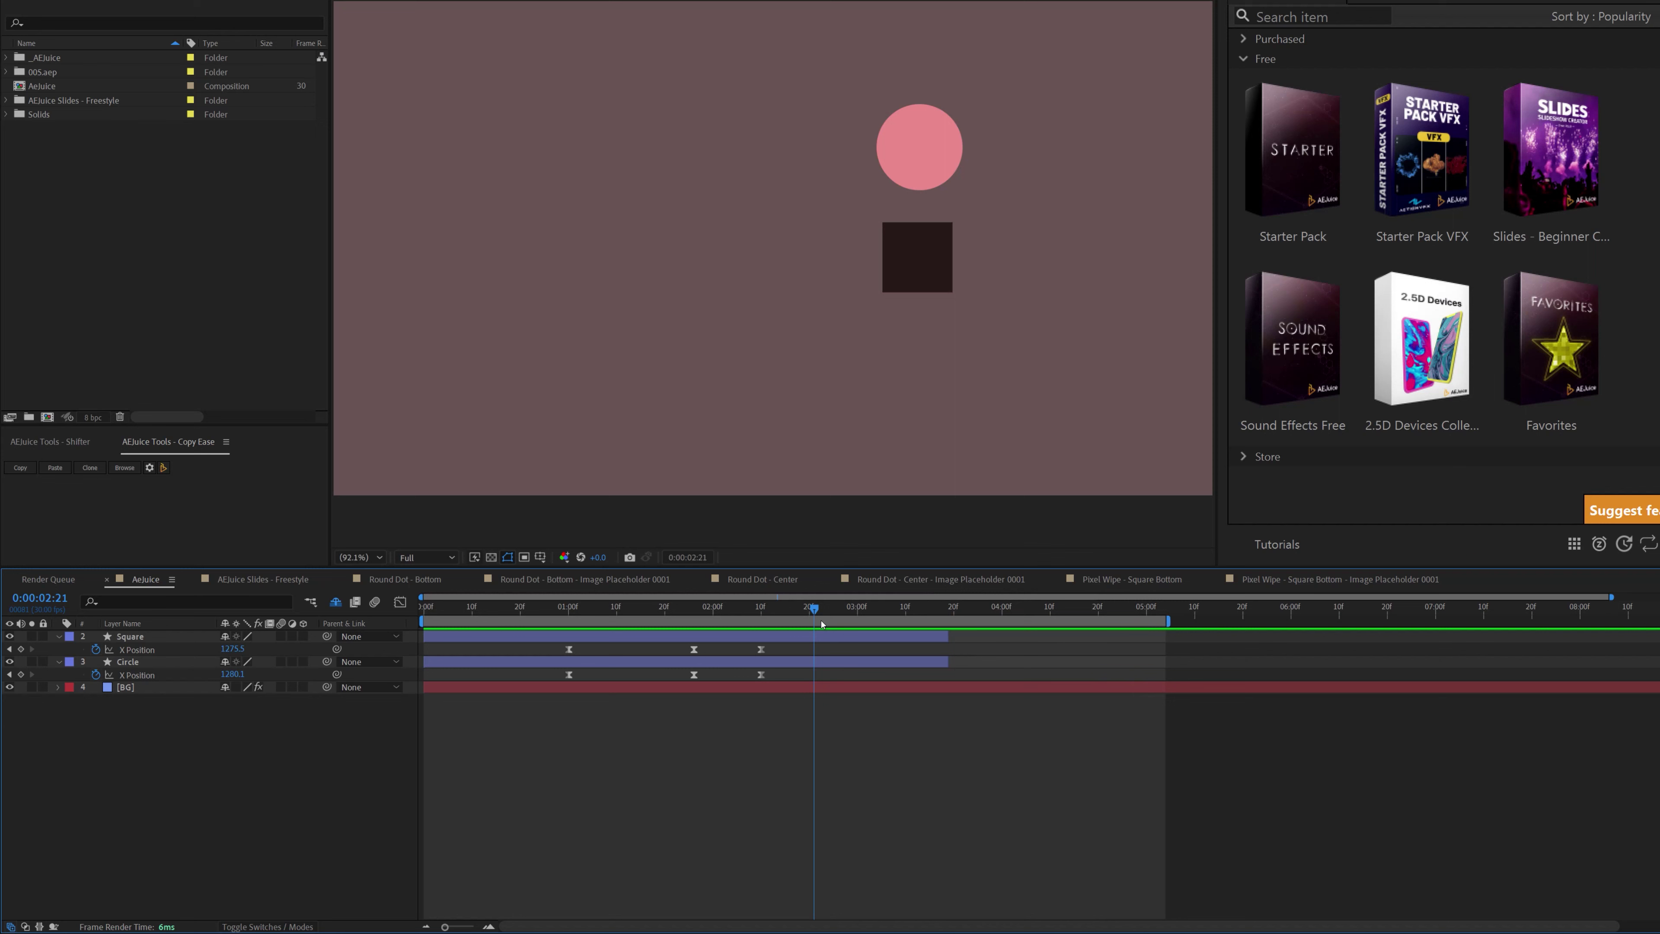
{"action": "mouse_move", "coordinate": [816, 609]}
{"action": "left_mouse_down"}
{"action": "mouse_move", "coordinate": [858, 611]}
{"action": "mouse_move", "coordinate": [843, 614]}
{"action": "left_mouse_up"}
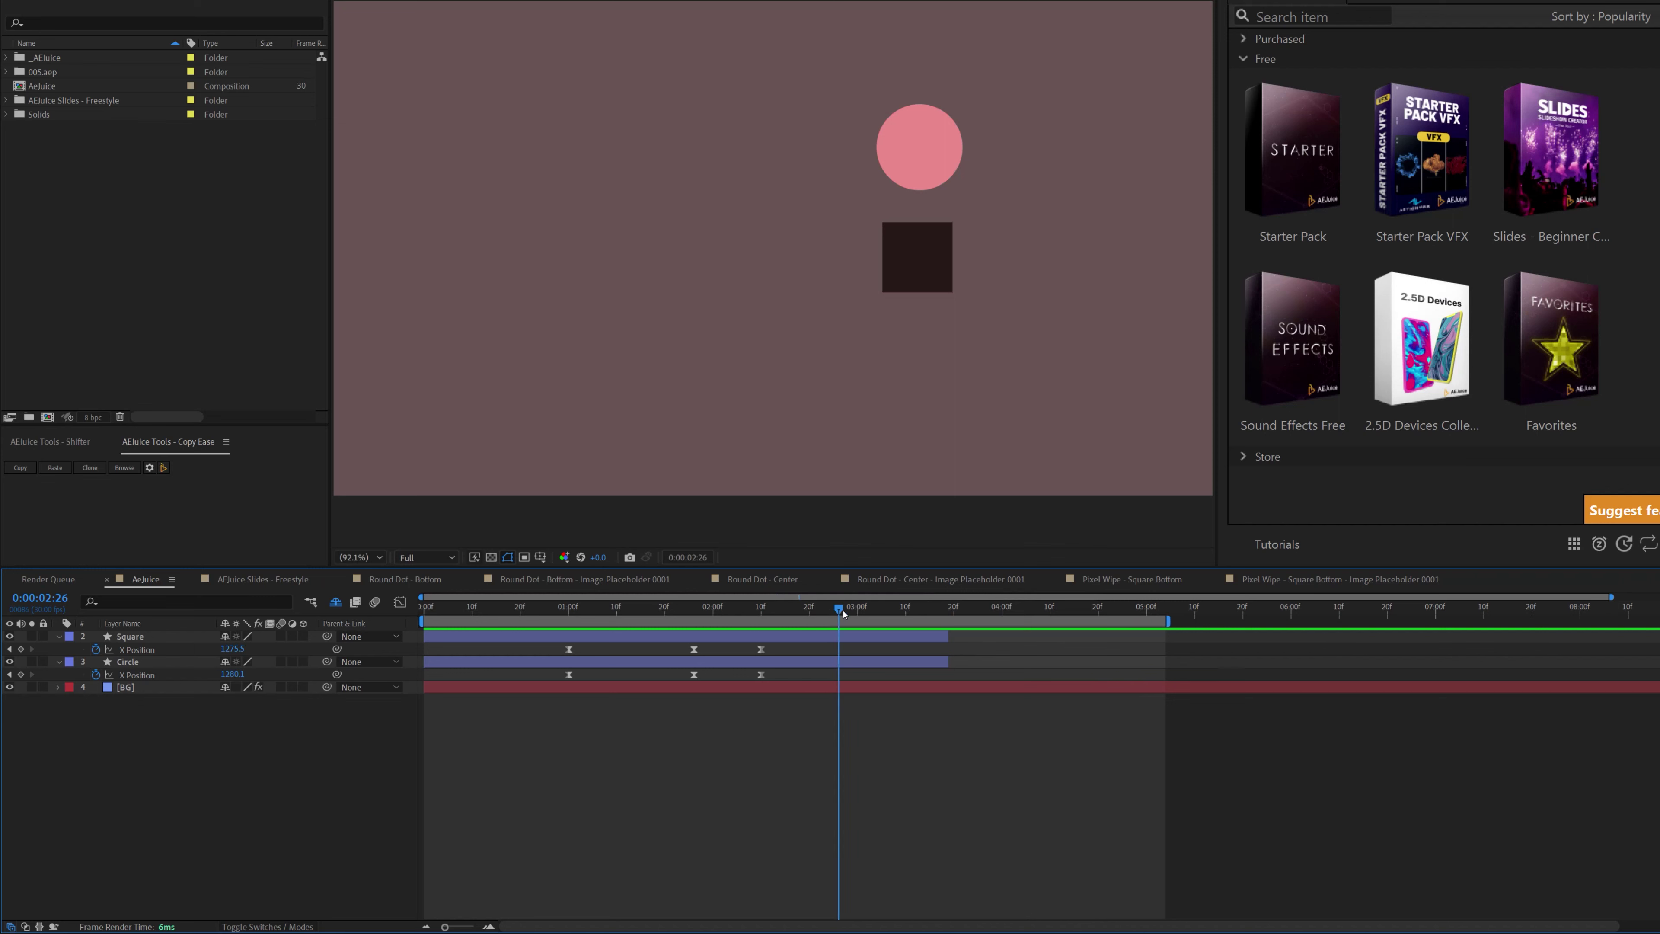
{"action": "left_click", "coordinate": [925, 638]}
{"action": "left_click", "coordinate": [952, 664], "text": "shift"}
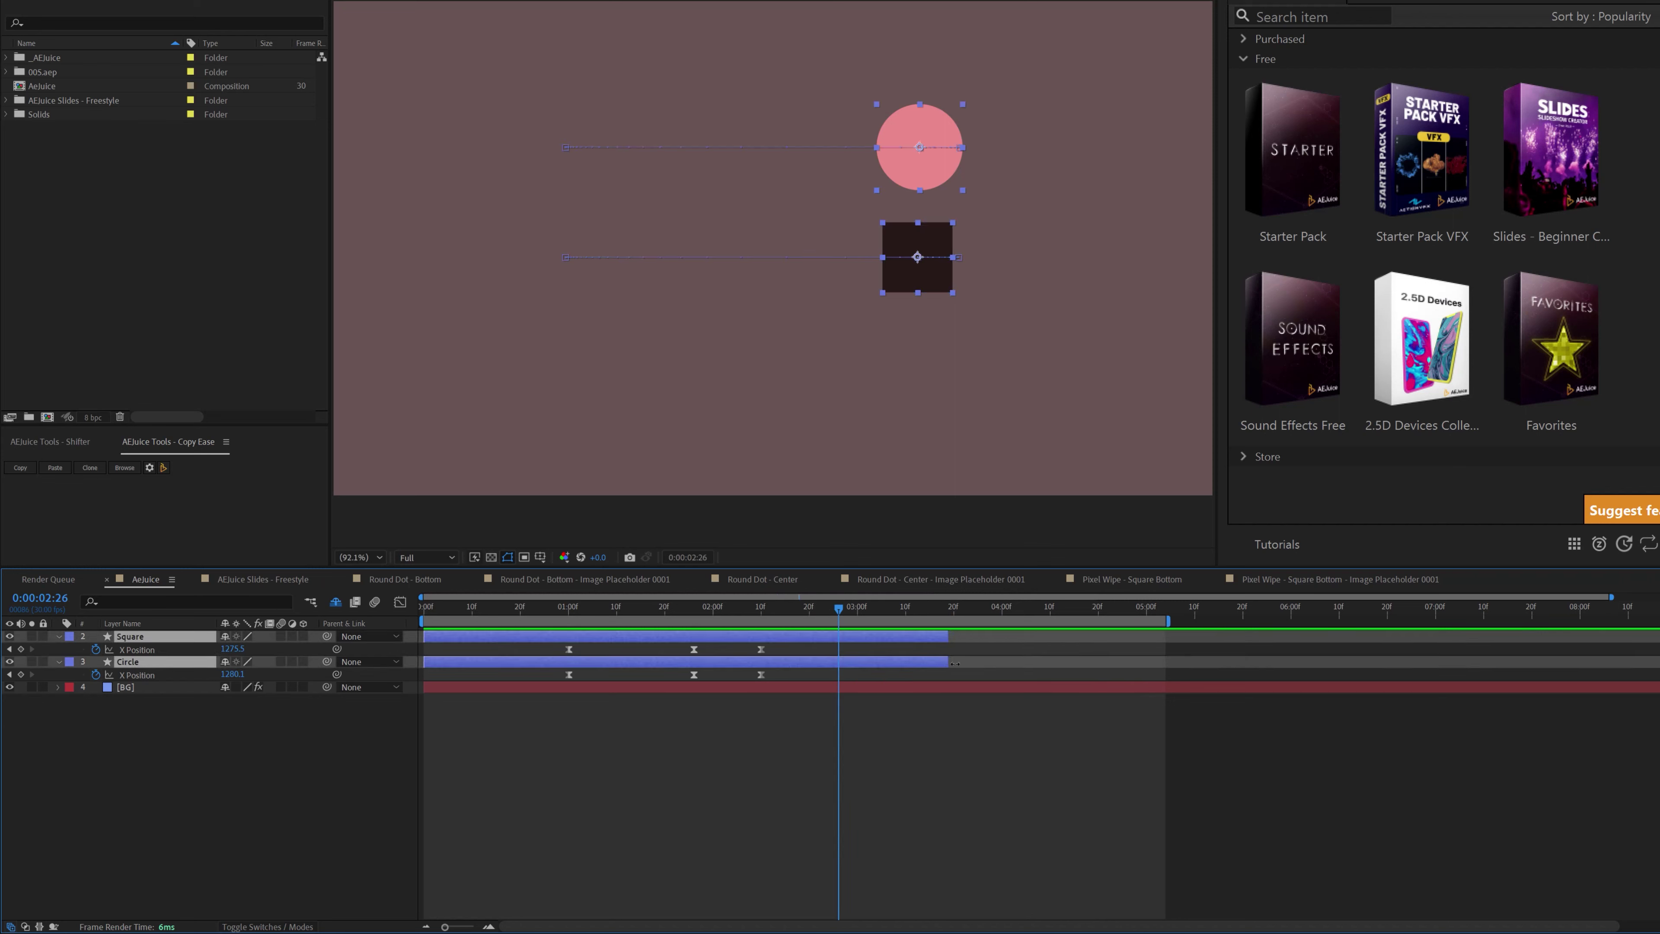
{"action": "left_click_drag", "start_coordinate": [955, 664], "coordinate": [1195, 641]}
{"action": "left_click", "coordinate": [1135, 784]}
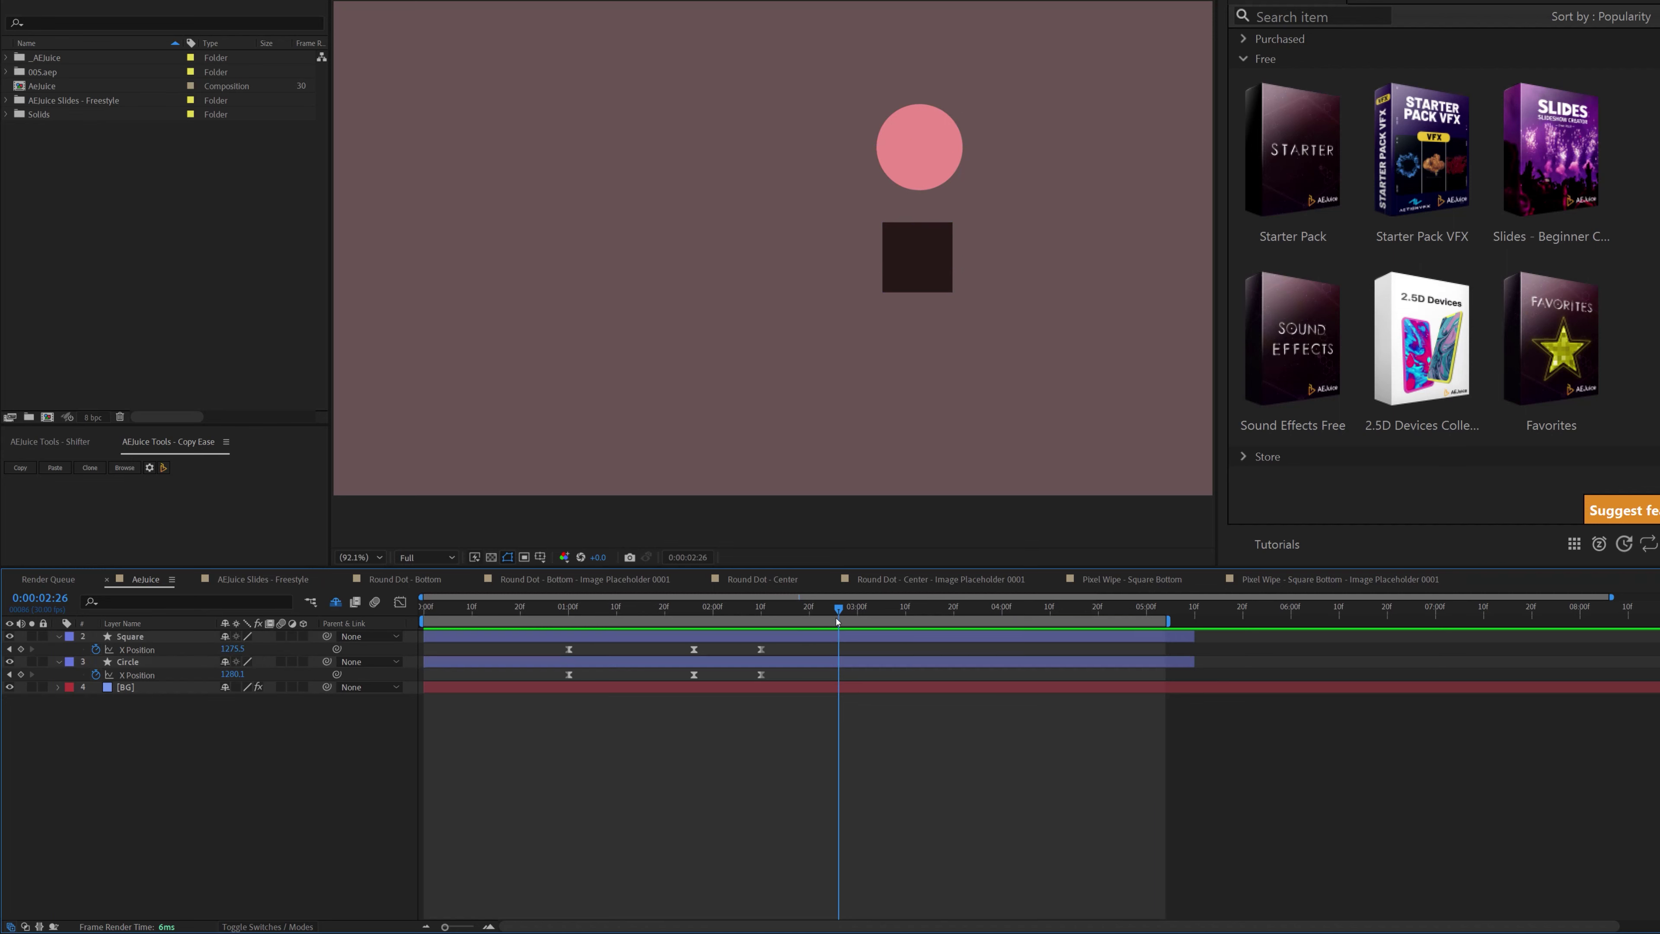
Step: Try to duplicate the X Position keyframes of the Square and Circle at 0:00:03:00
{"action": "left_click_drag", "start_coordinate": [842, 615], "coordinate": [857, 609]}
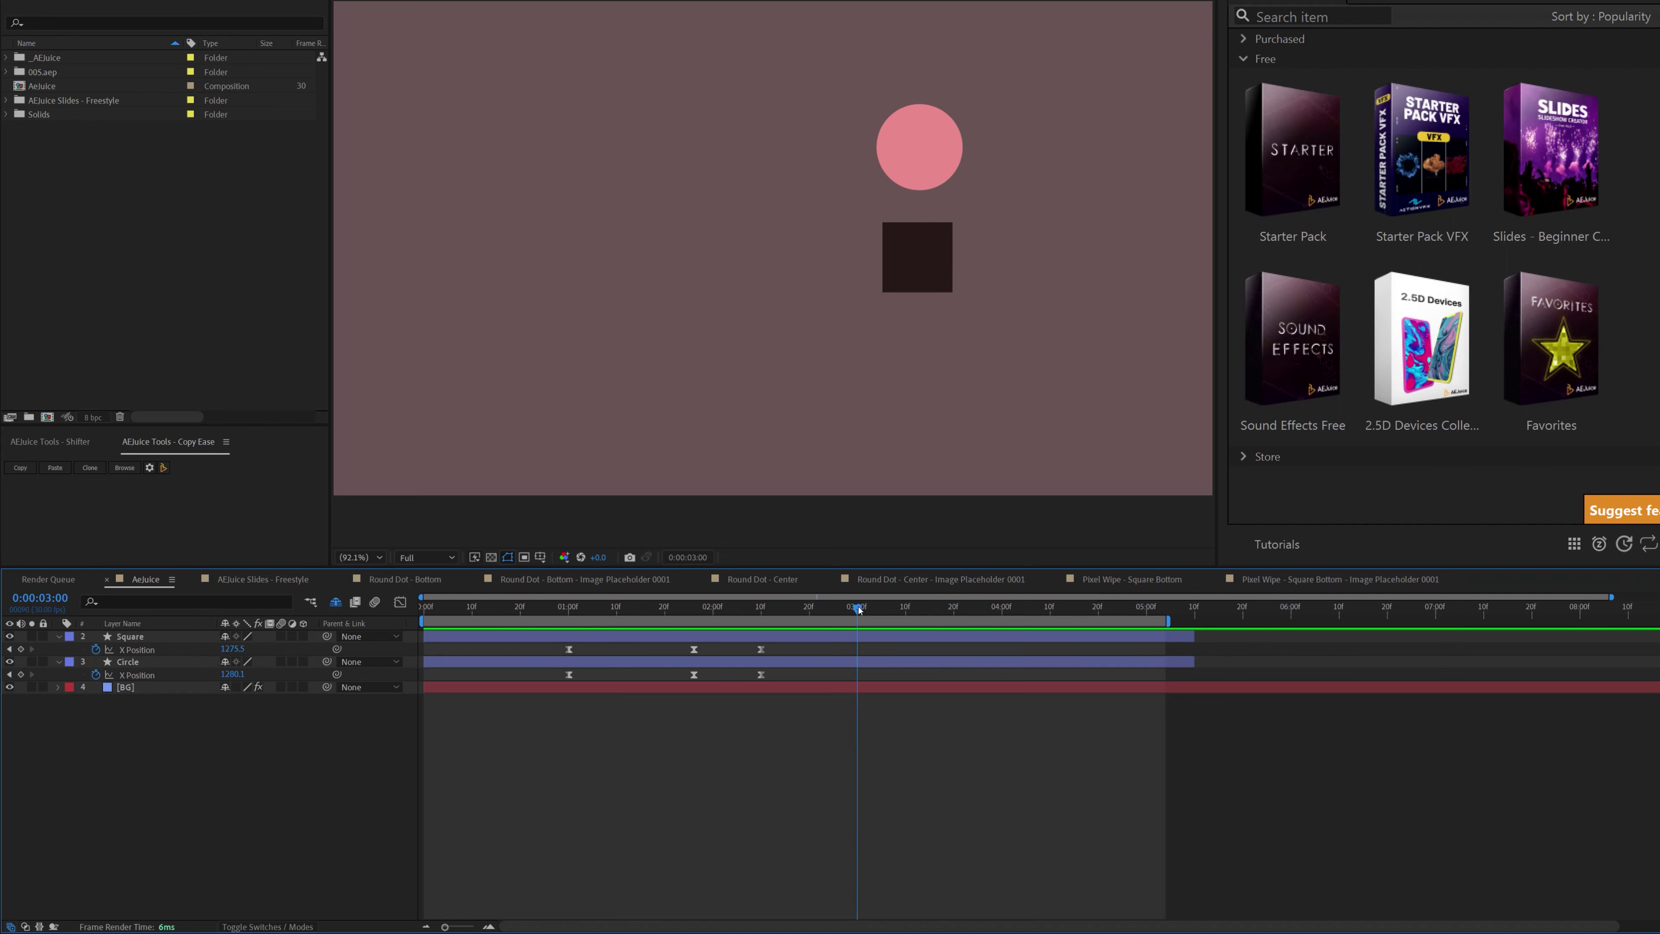
{"action": "left_click_drag", "start_coordinate": [783, 653], "coordinate": [497, 699]}
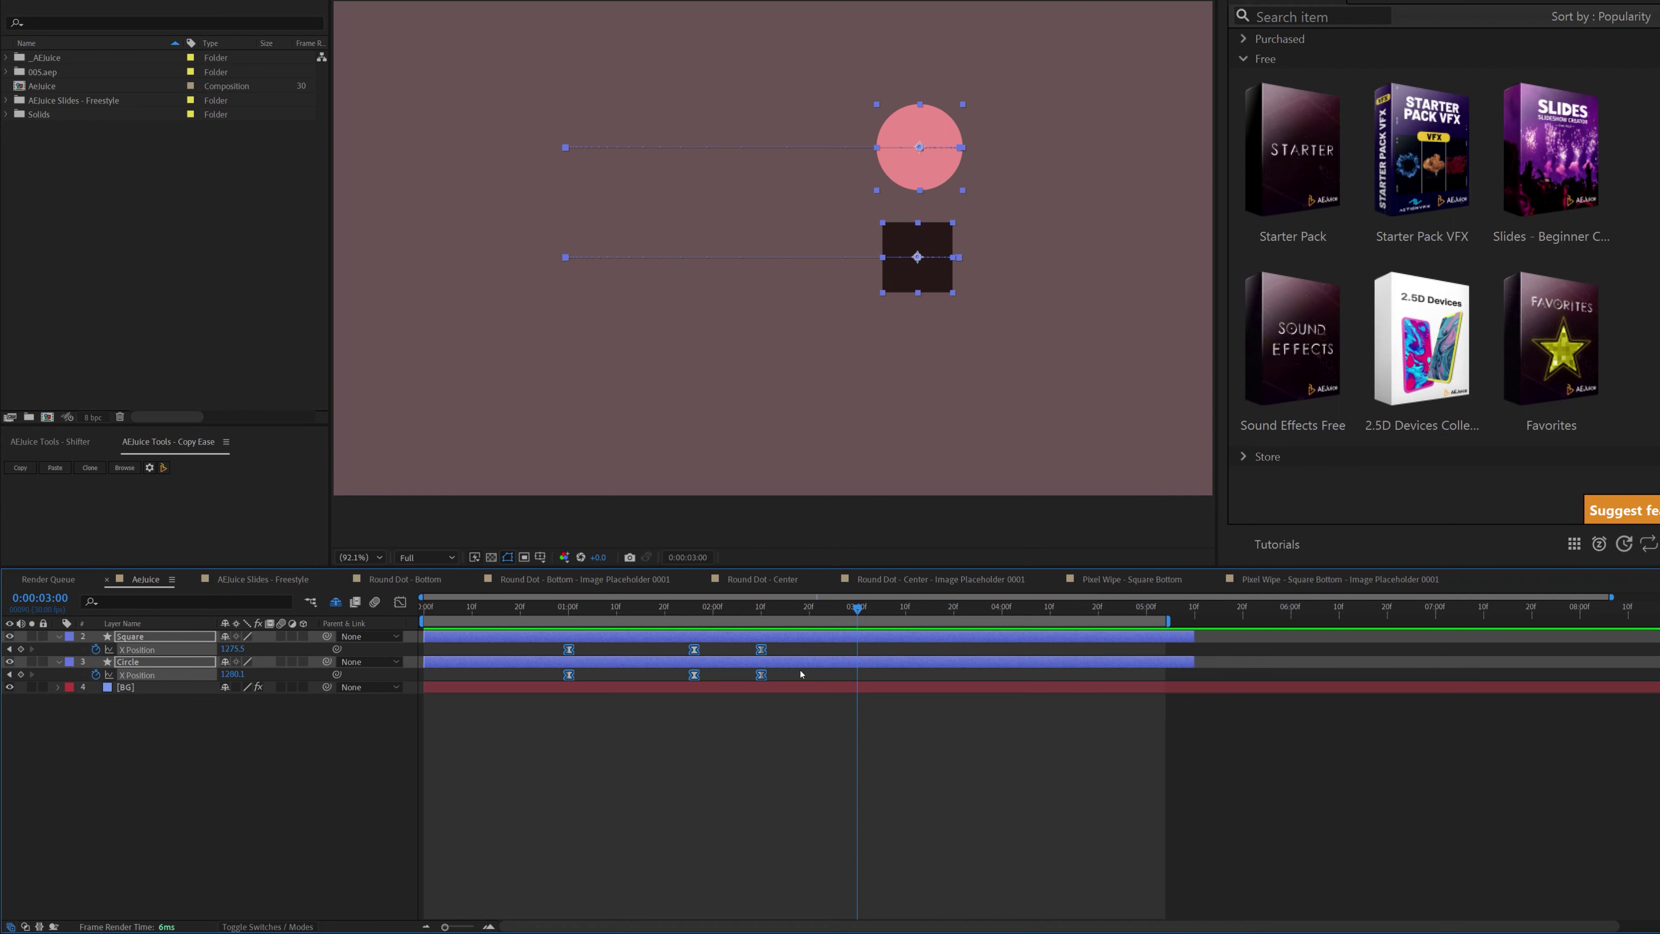
{"action": "key", "text": "ctrl+d"}
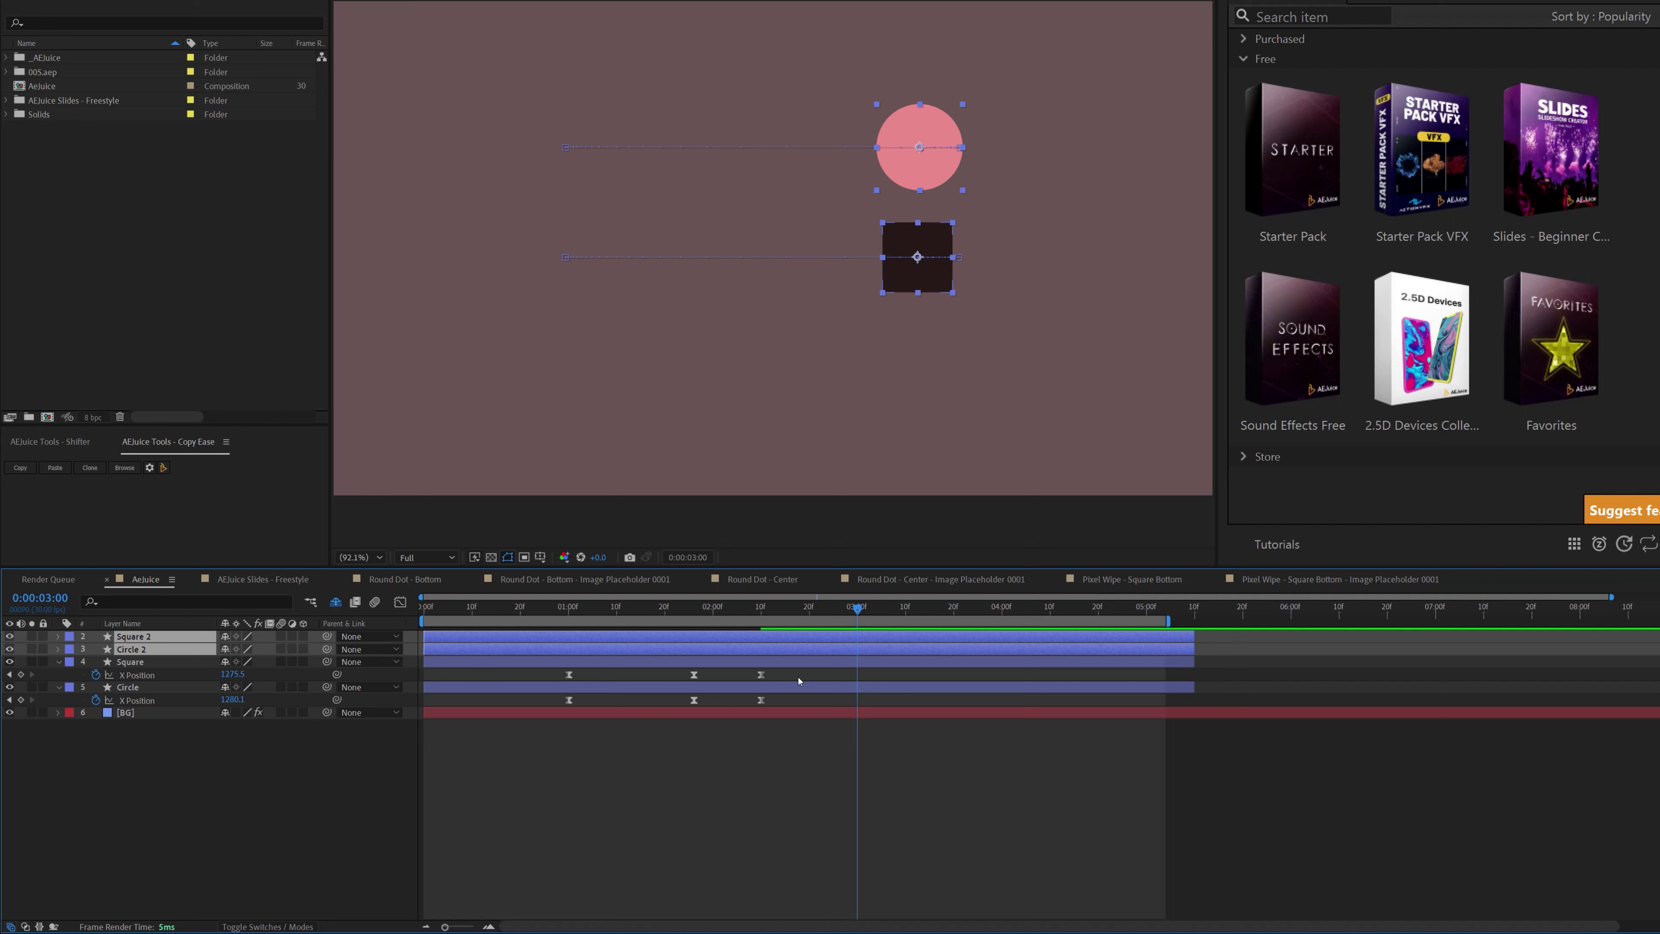
{"action": "key", "text": "ctrl+z"}
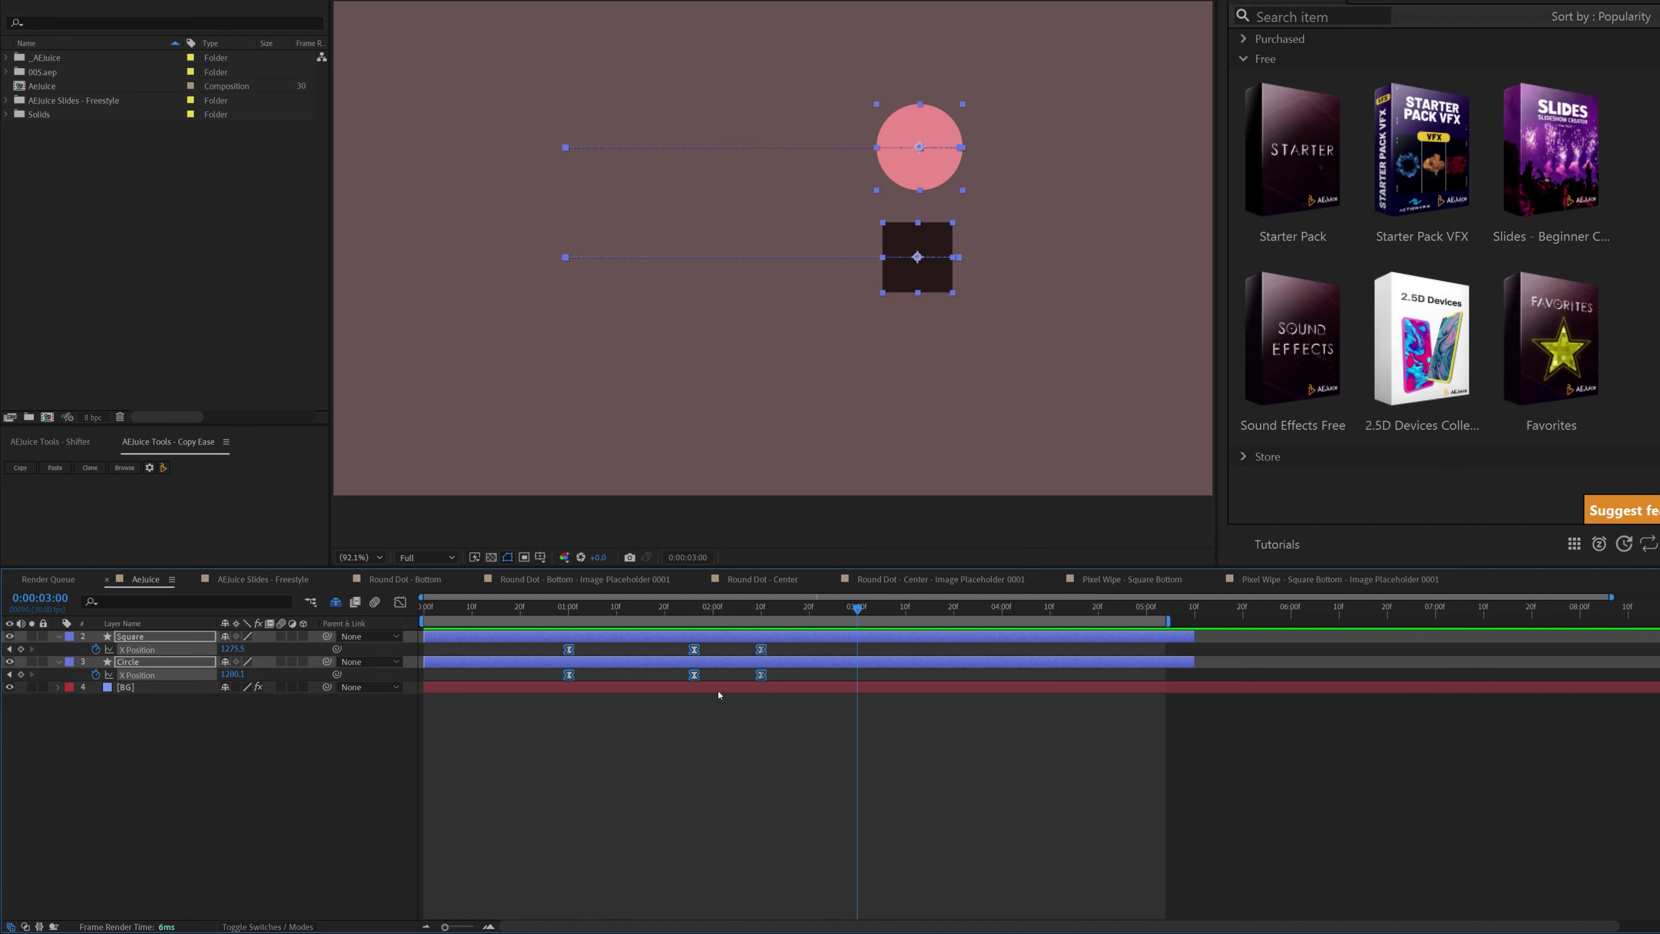
{"action": "left_click", "coordinate": [746, 732]}
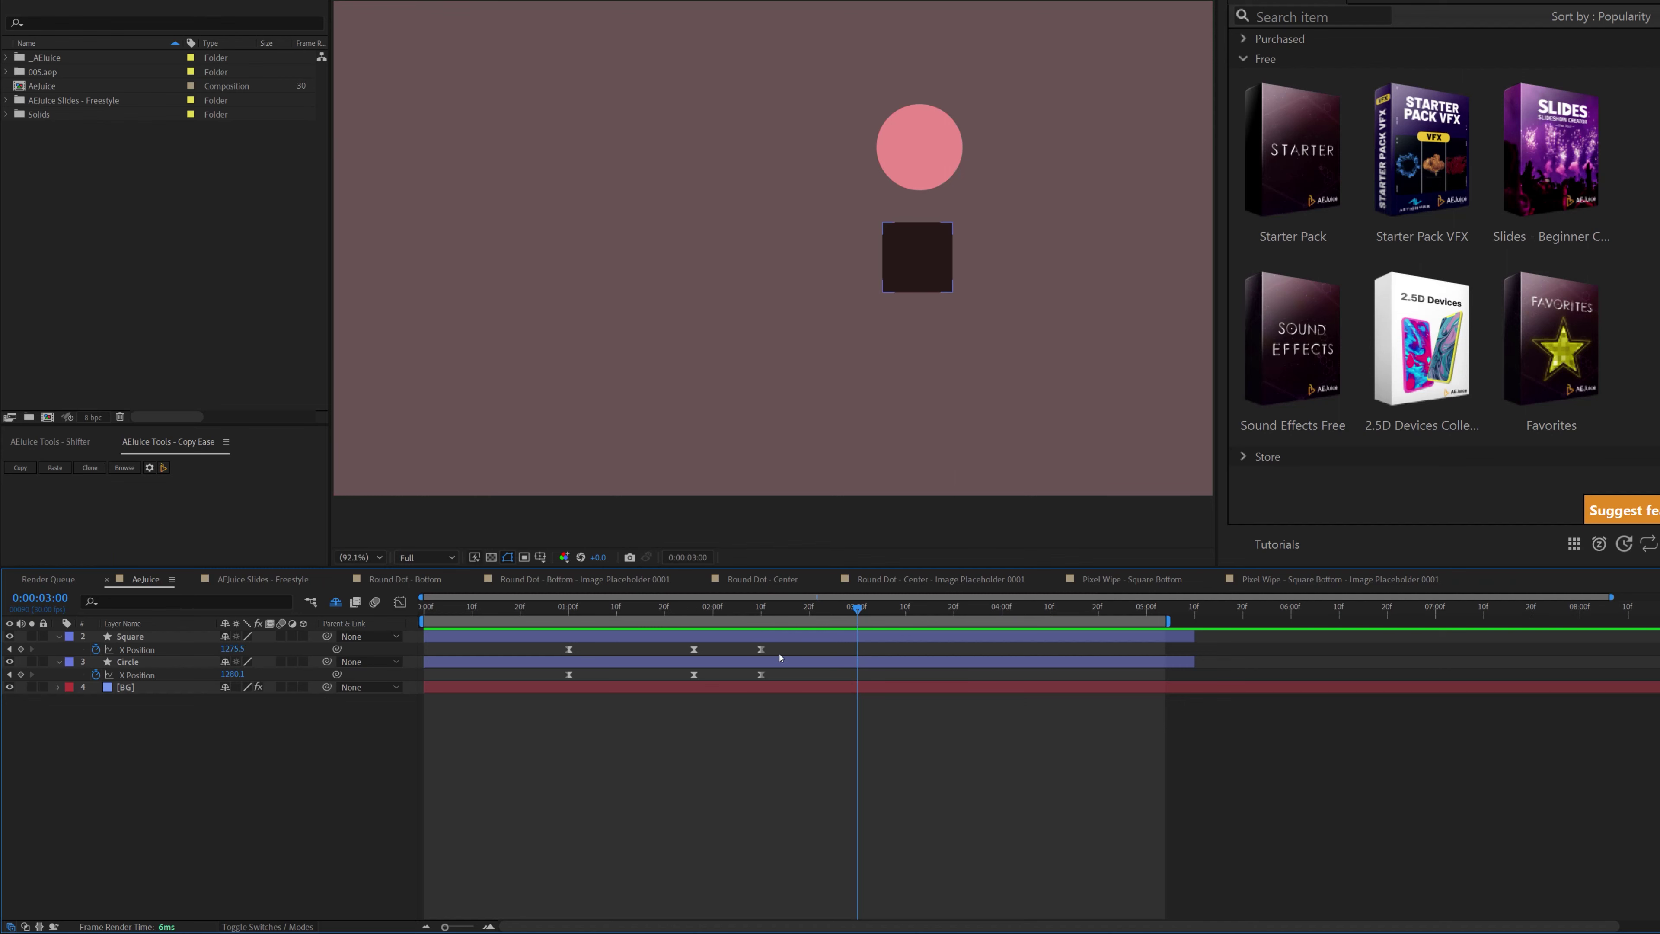
Step: Check the Clone Keyframes shortcut and clone the Square's and Circle's X Position keyframes at 0:00:02:28
{"action": "left_click_drag", "start_coordinate": [784, 643], "coordinate": [521, 698]}
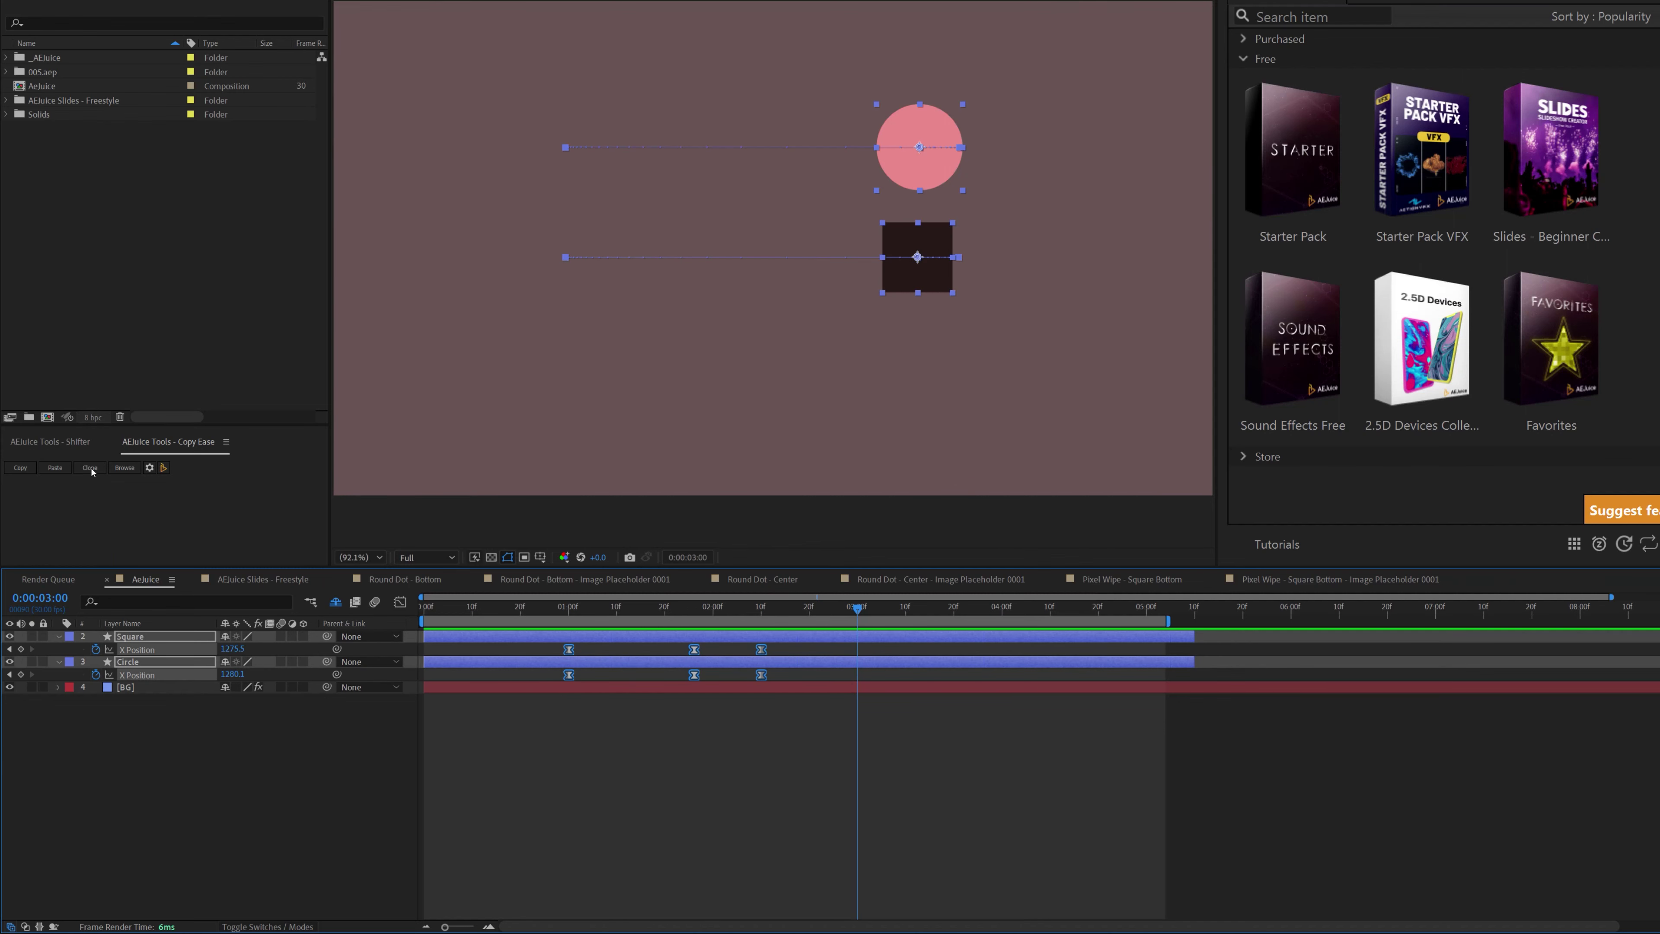
{"action": "left_click", "coordinate": [148, 468]}
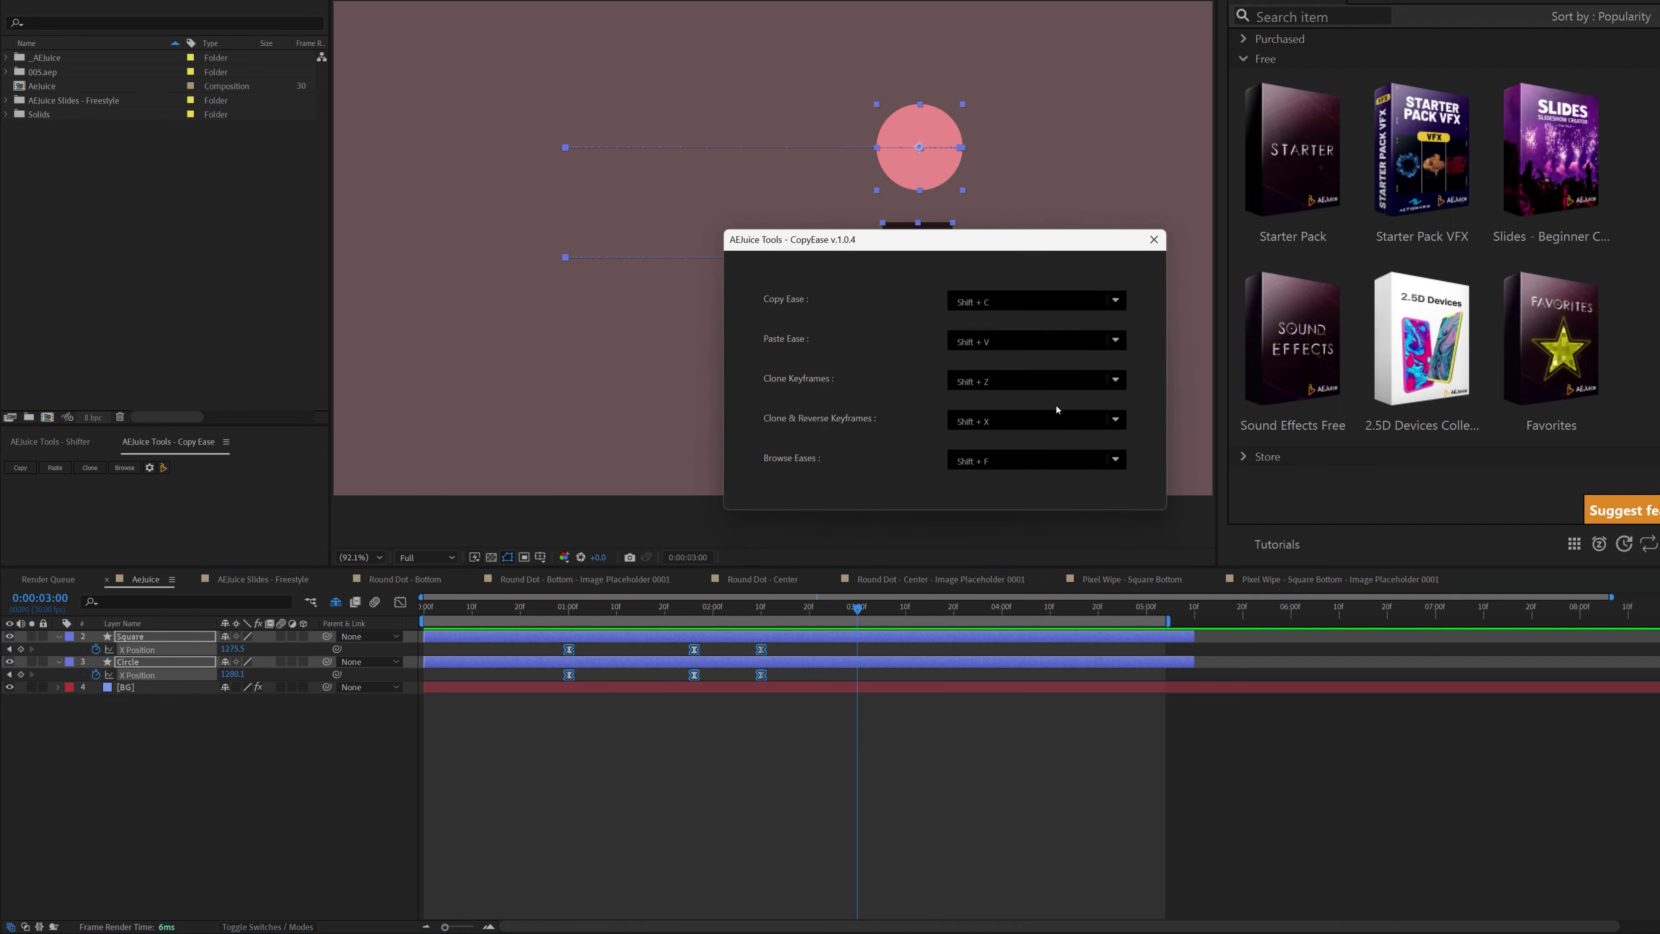
{"action": "left_click", "coordinate": [1153, 240]}
{"action": "left_click_drag", "start_coordinate": [857, 607], "coordinate": [847, 607]}
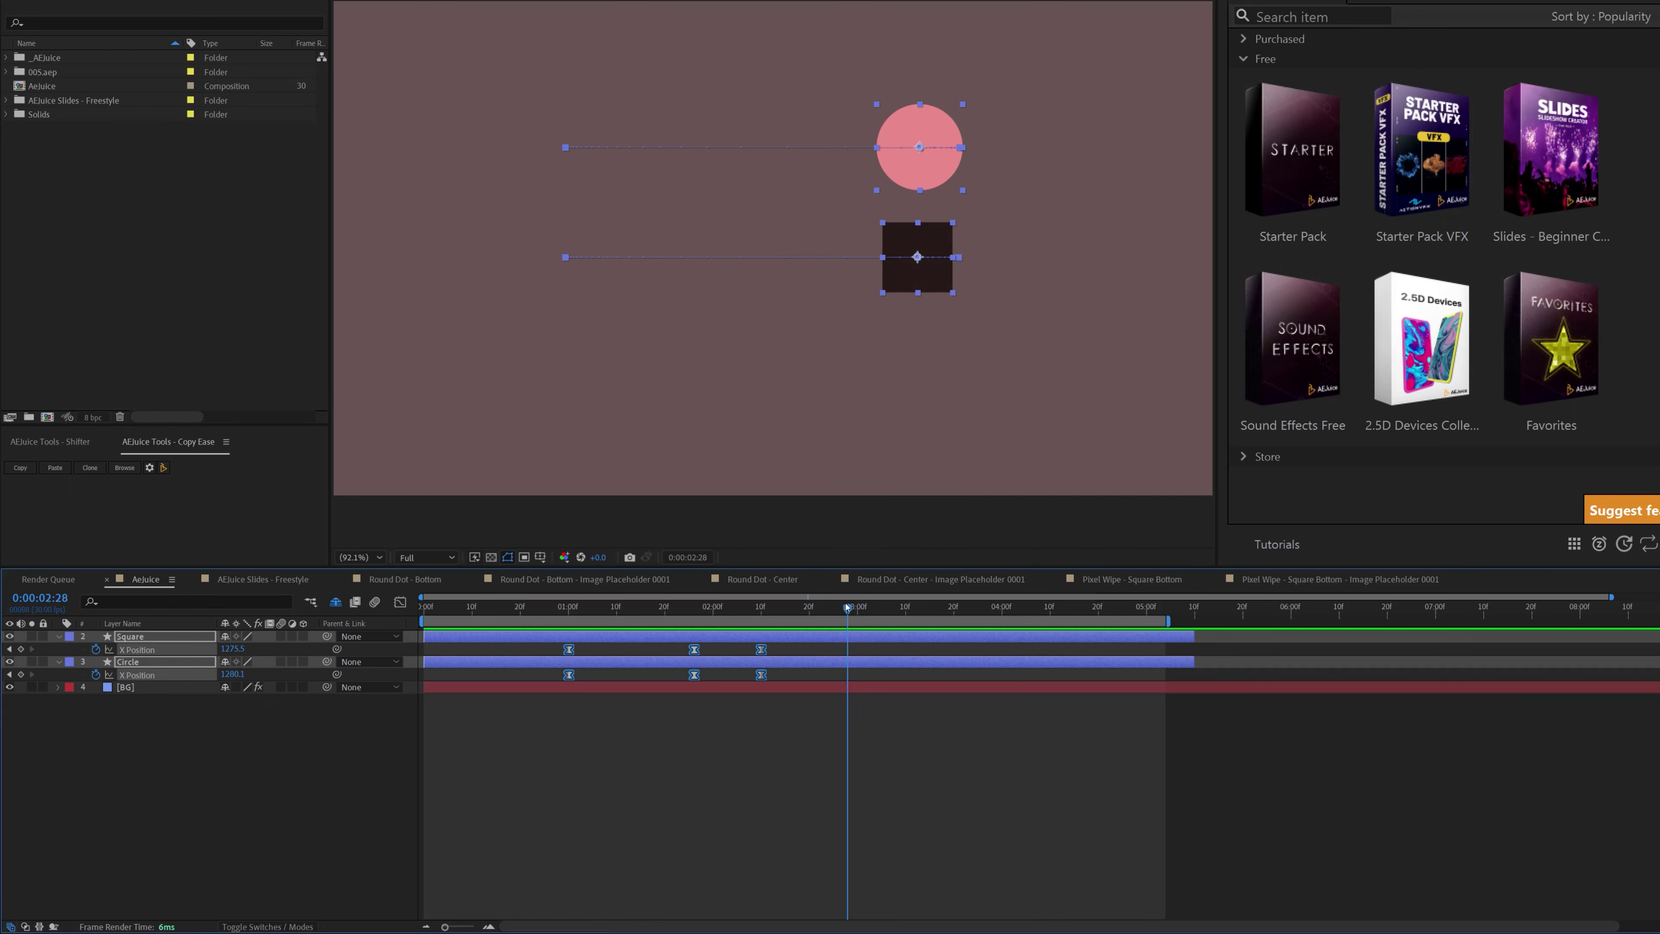
{"action": "key", "text": "ctrl+v"}
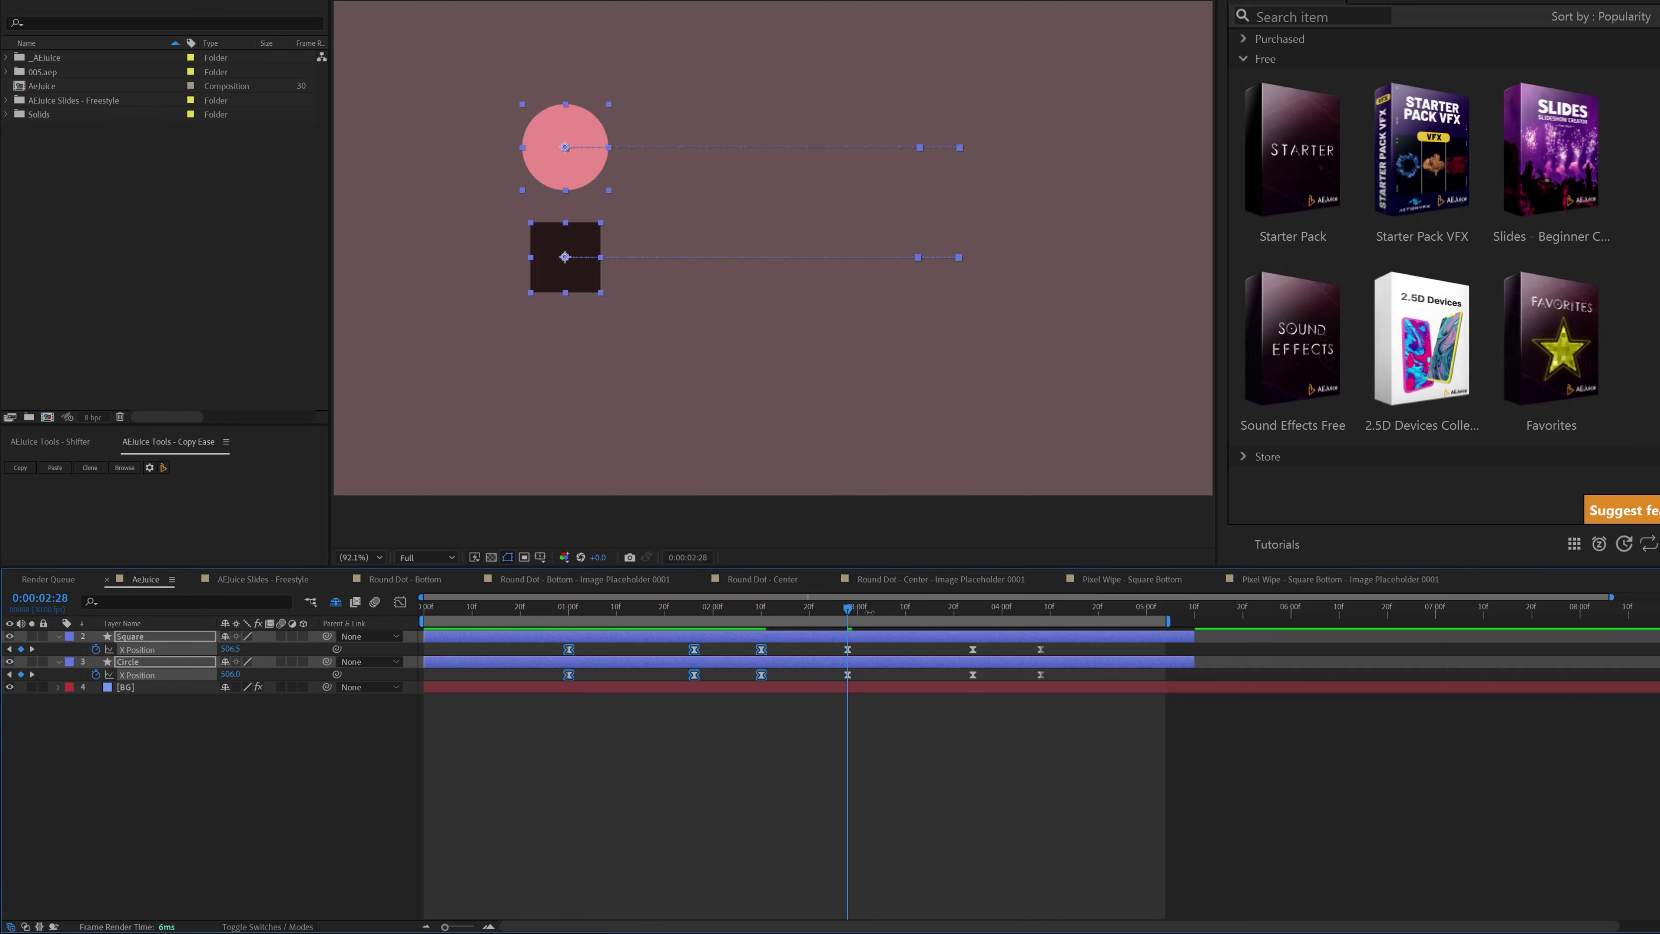
Step: Play the composition from 0:00:00:16 to review the repeated movement of both shapes
{"action": "left_click_drag", "start_coordinate": [870, 613], "coordinate": [500, 619]}
{"action": "left_click", "coordinate": [501, 771]}
{"action": "key", "text": "space"}
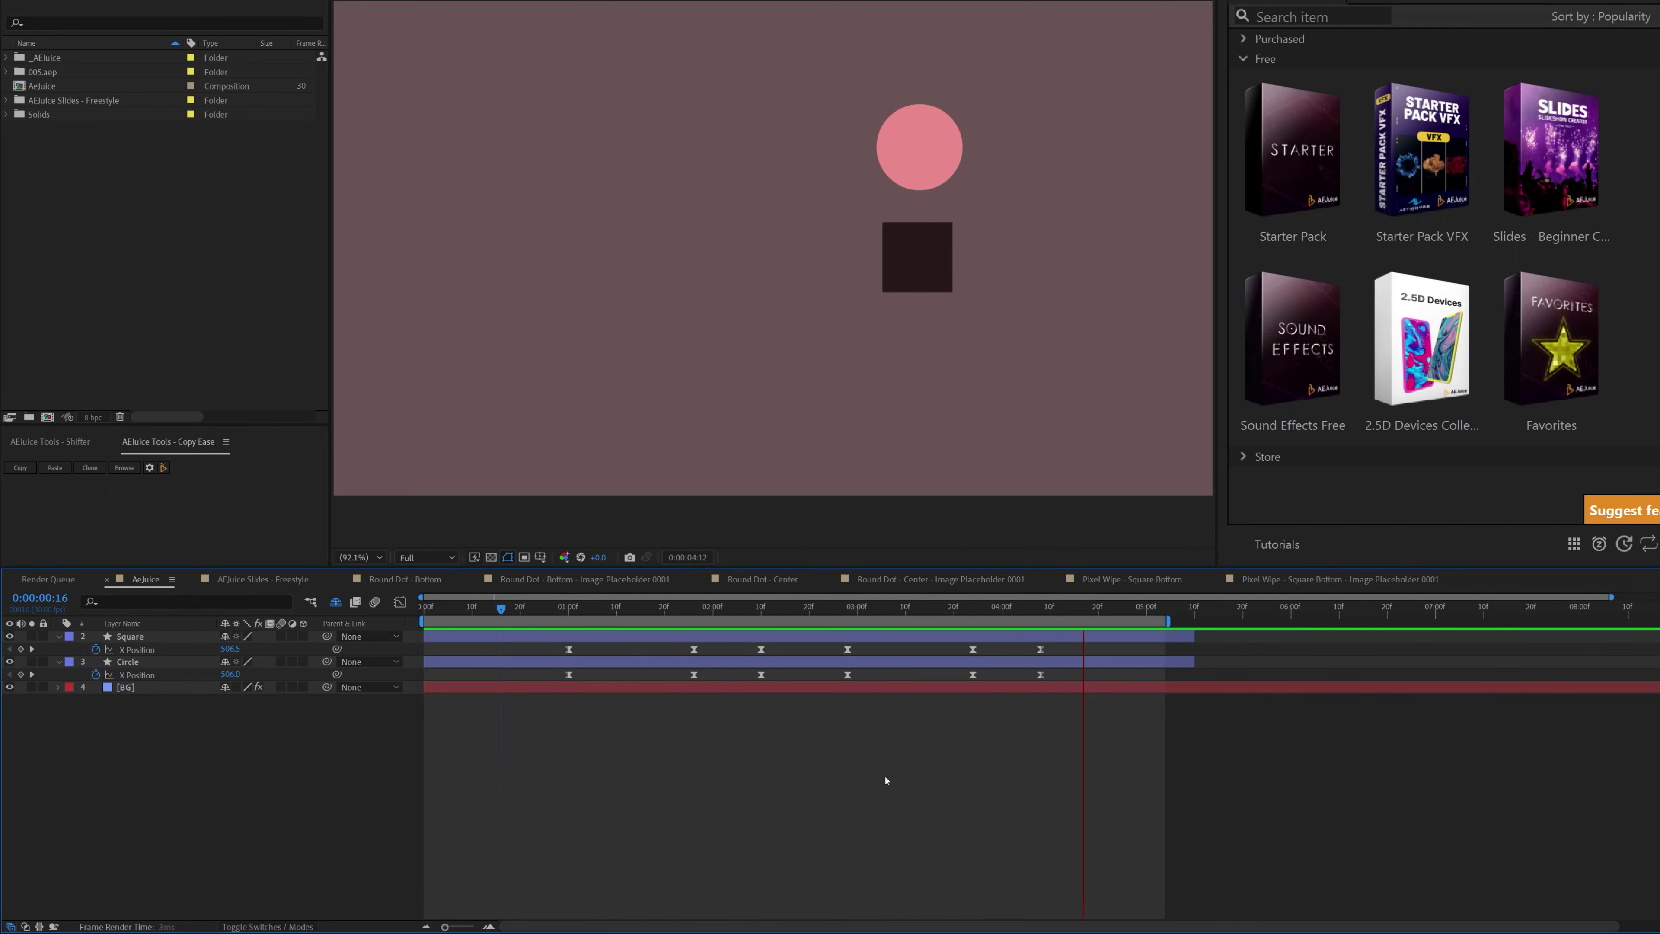
{"action": "key", "text": "space"}
Step: Move to 0:00:04:10, browse Copy Ease's ease presets and close them without applying one
{"action": "left_click_drag", "start_coordinate": [500, 608], "coordinate": [1052, 621]}
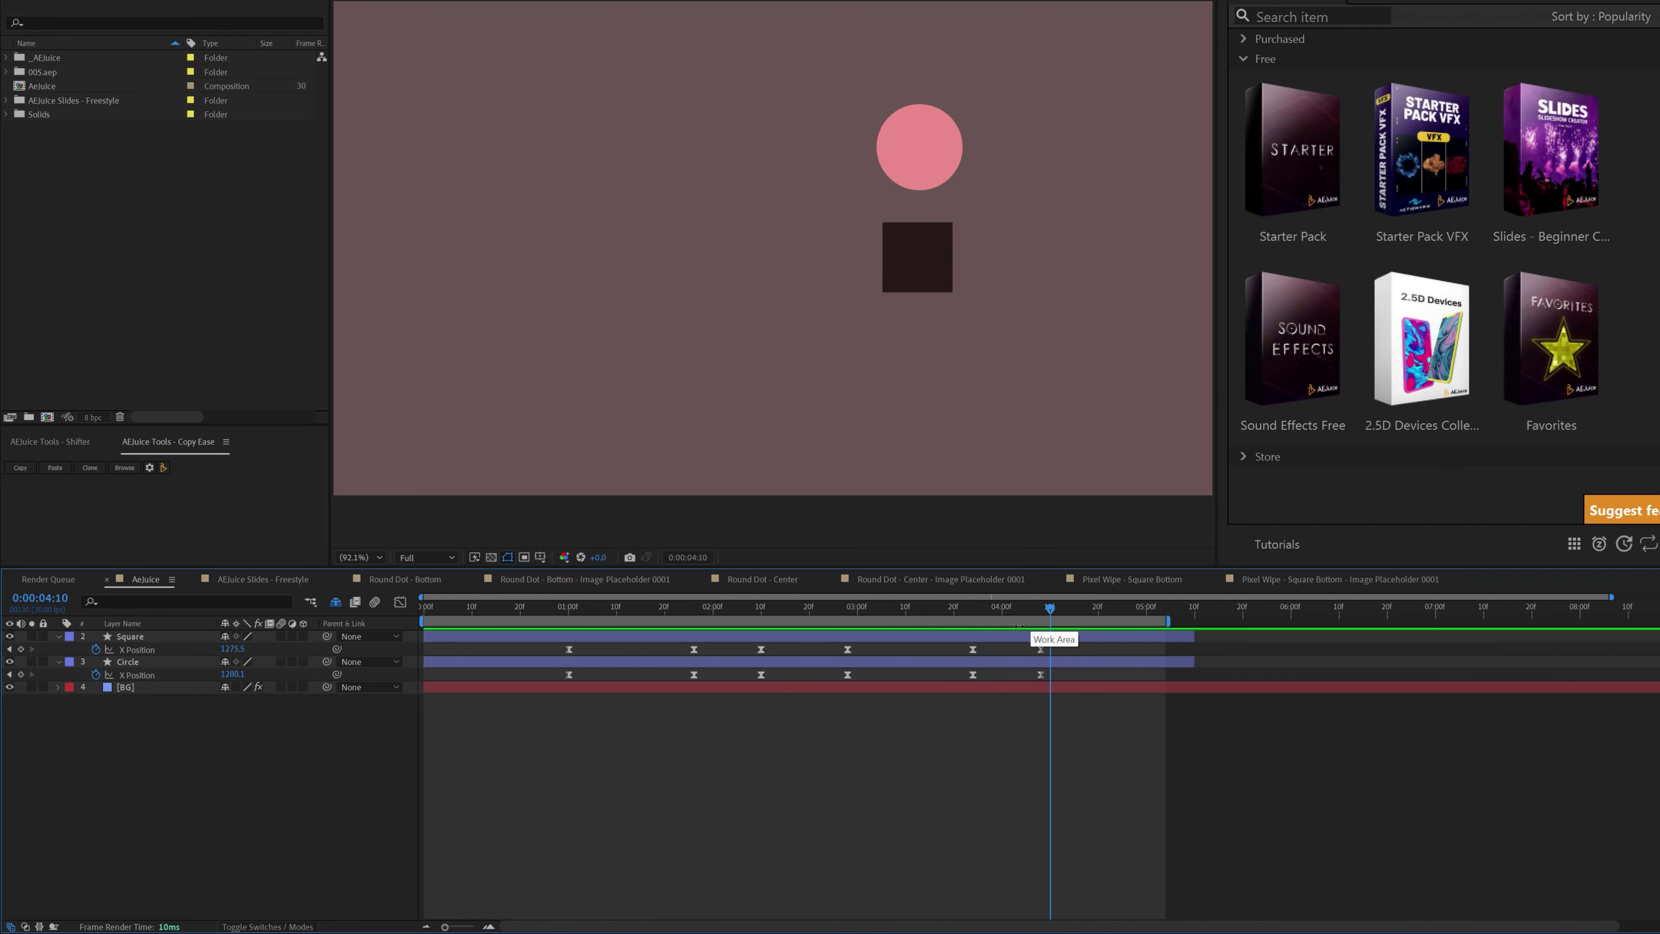
{"action": "left_click", "coordinate": [124, 468]}
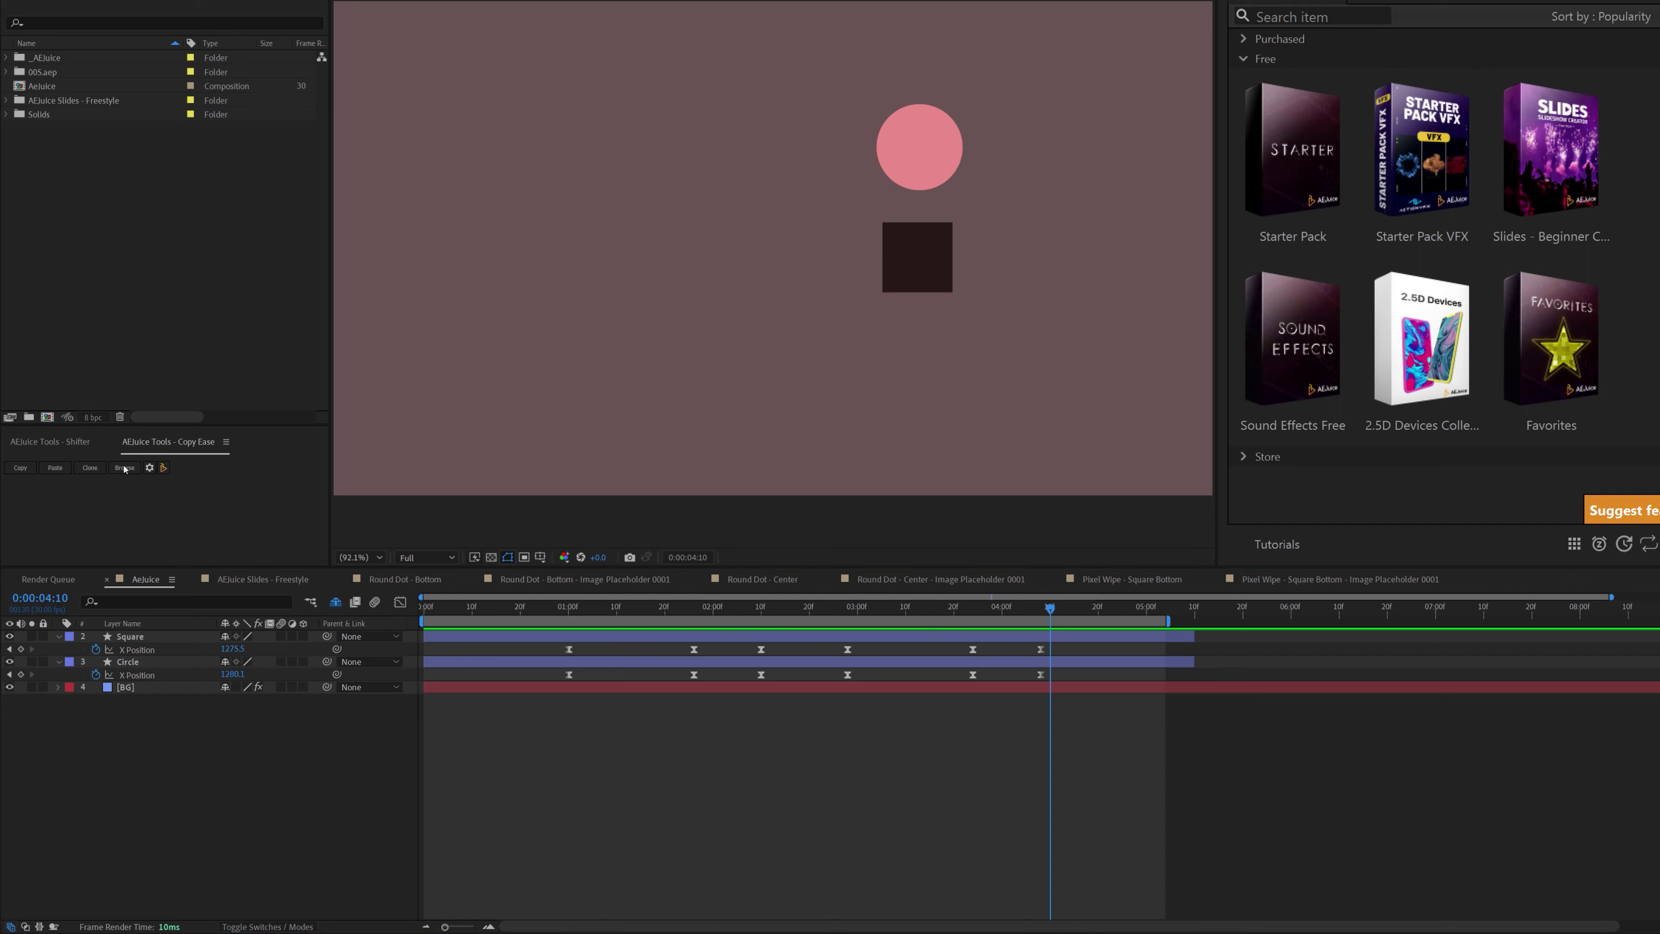
{"action": "left_click_drag", "start_coordinate": [833, 119], "coordinate": [677, 15]}
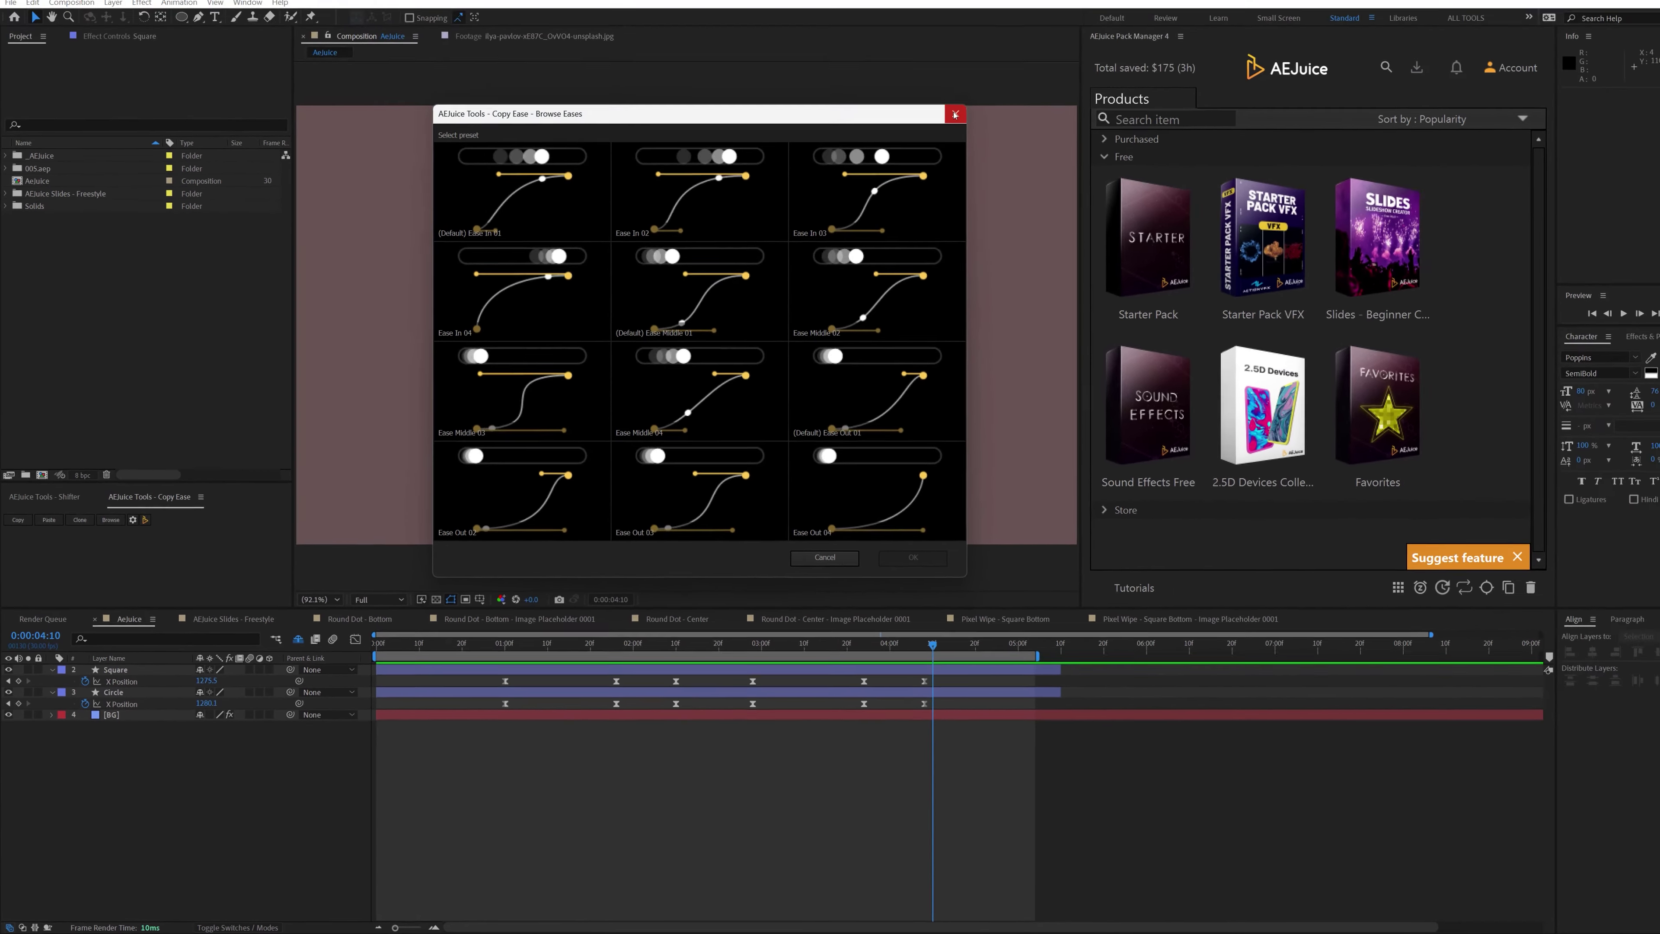
{"action": "left_click", "coordinate": [955, 115]}
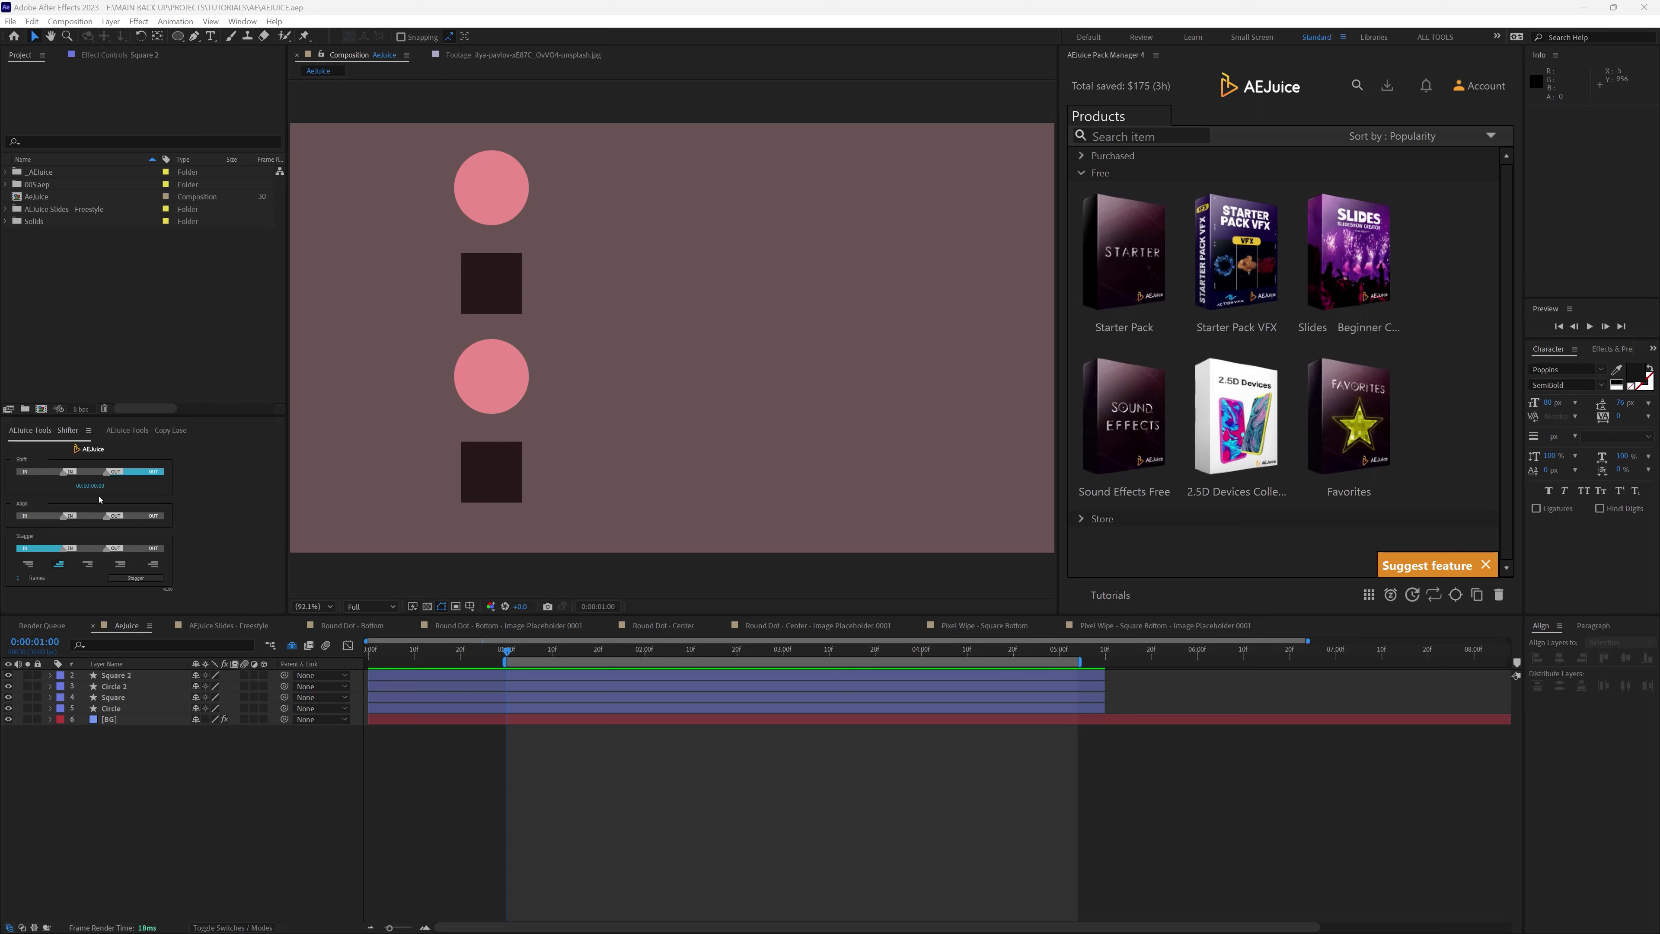
Step: Stagger the Square 2, Circle 2, Square and Circle layers in ascending order by 5 frames with Shifter
{"action": "mouse_move", "coordinate": [508, 656]}
{"action": "left_mouse_down"}
{"action": "mouse_move", "coordinate": [1037, 651]}
{"action": "mouse_move", "coordinate": [515, 656]}
{"action": "left_mouse_up"}
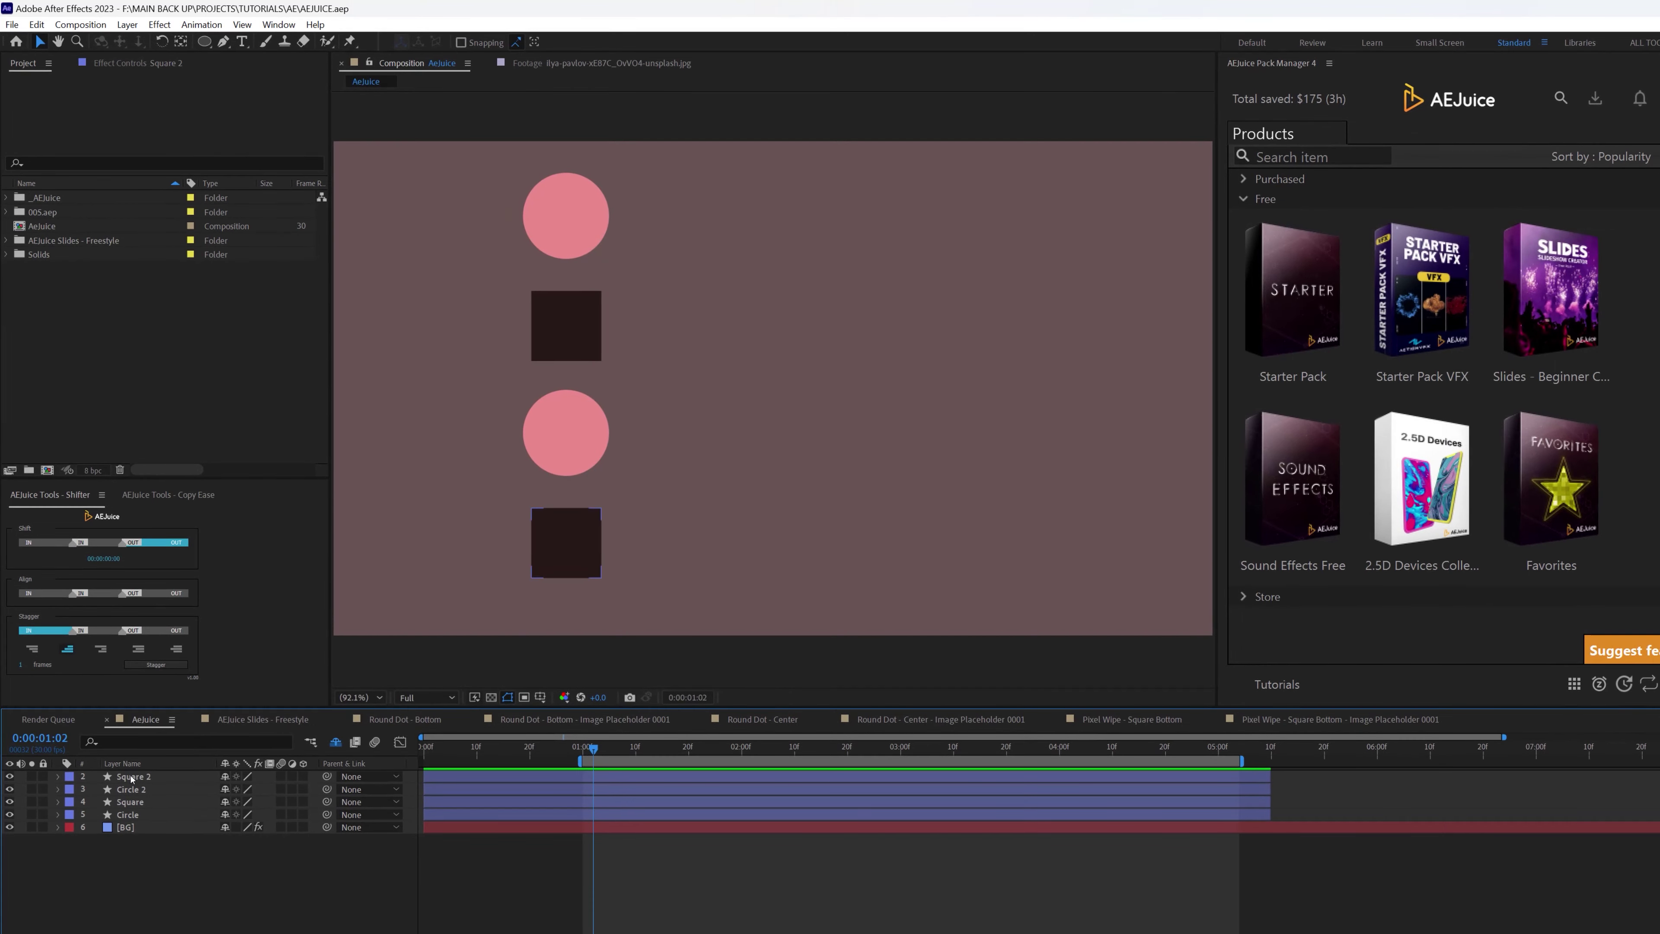
{"action": "left_click", "coordinate": [116, 675]}
{"action": "left_click", "coordinate": [133, 815], "text": "shift"}
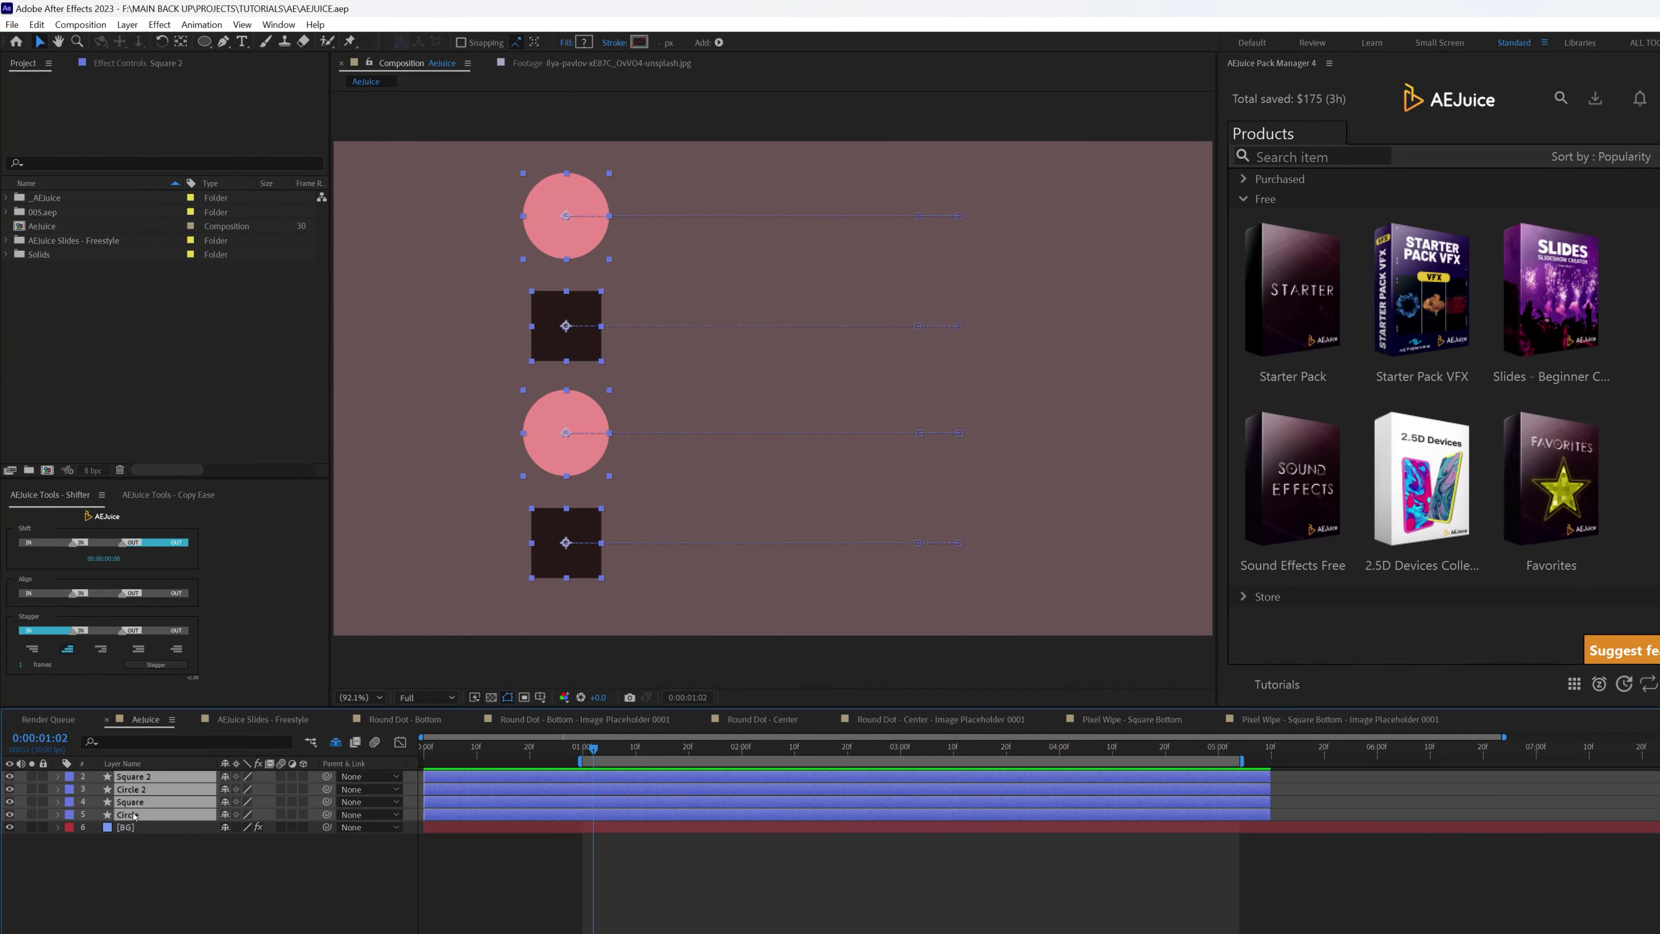
{"action": "left_click", "coordinate": [34, 650]}
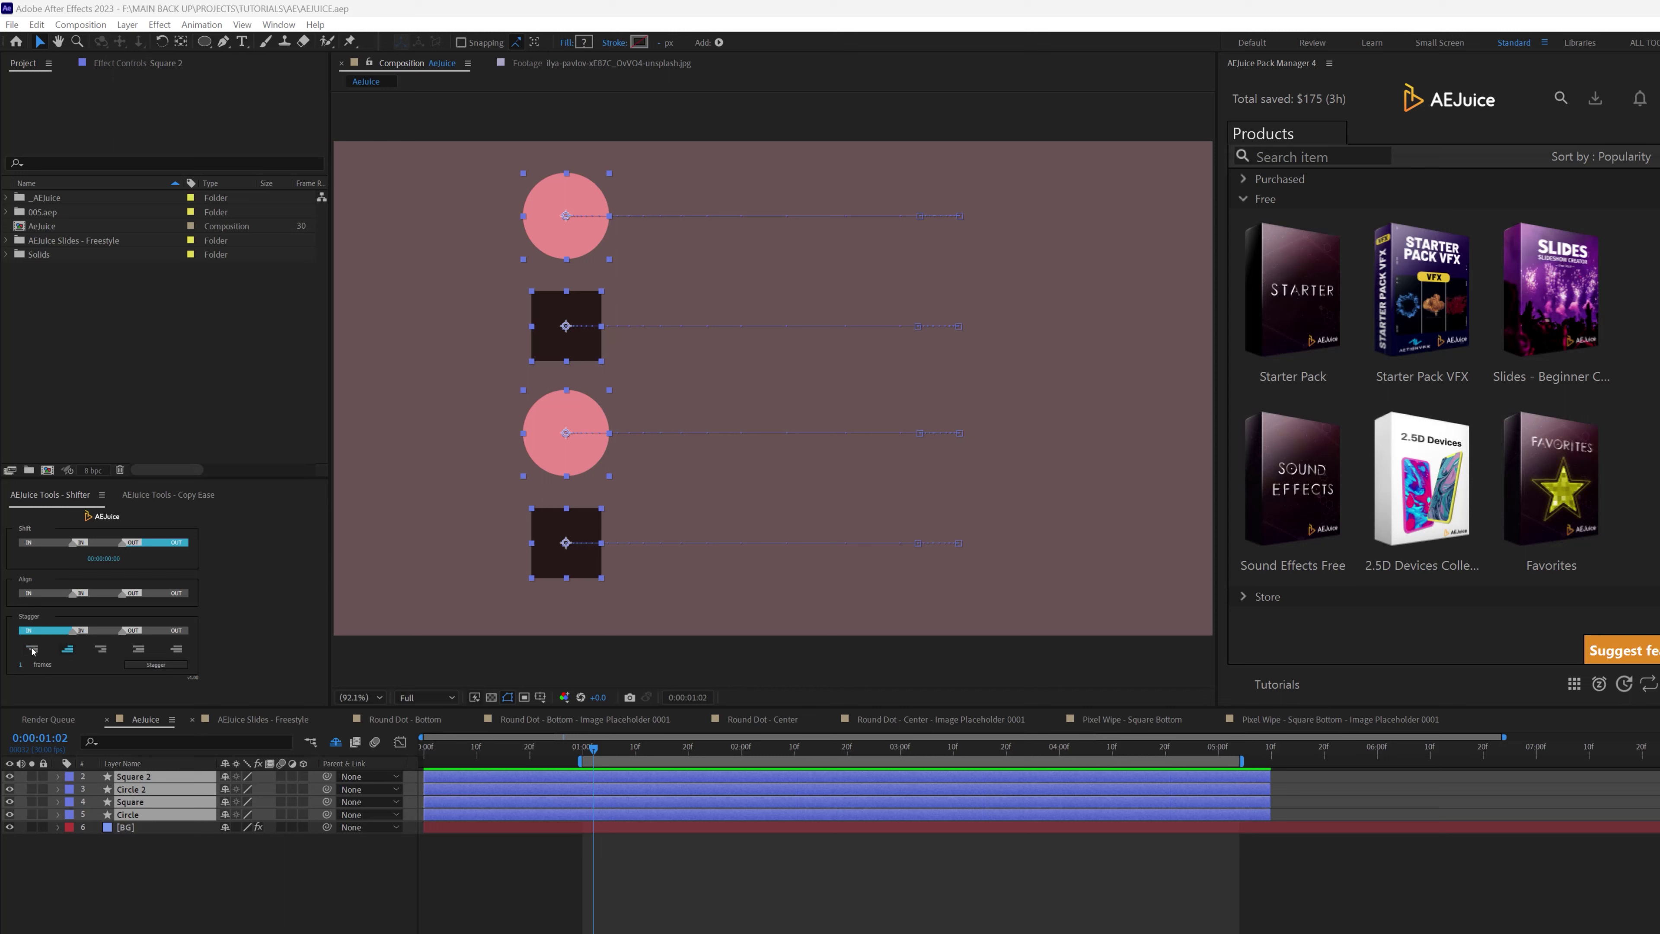
{"action": "left_click", "coordinate": [22, 666]}
{"action": "type", "text": "5"}
{"action": "key", "text": "Return"}
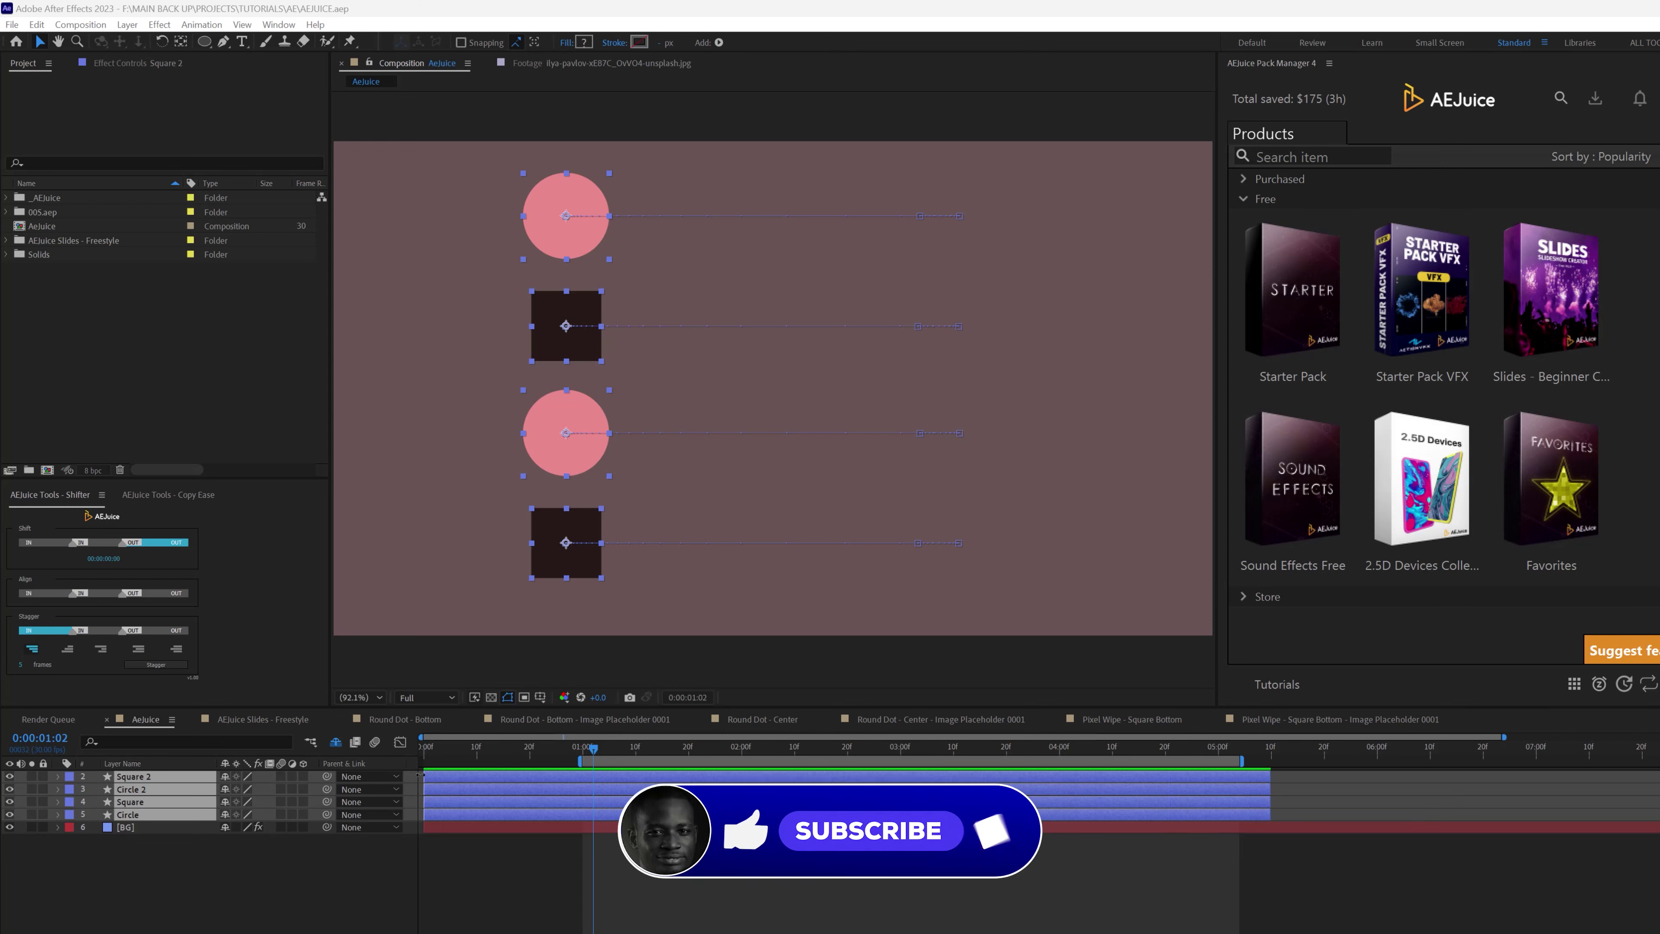
{"action": "left_click", "coordinate": [154, 664]}
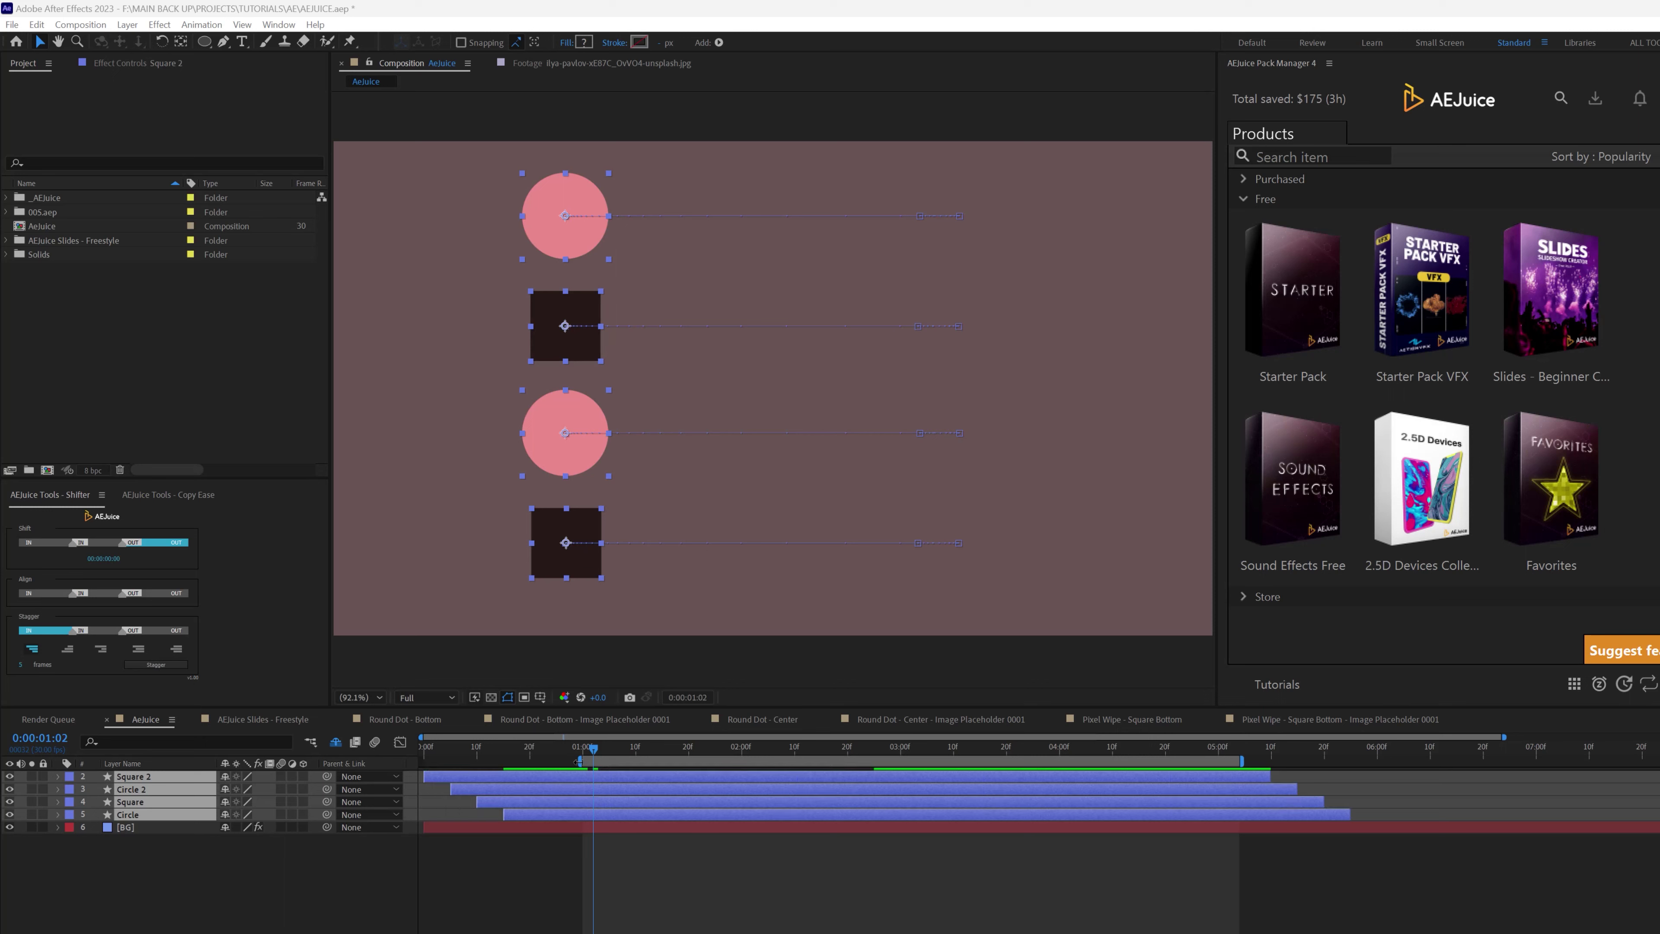
Step: Play the composition from about 0:00:01:02 to review the staggered movement of the four shapes
{"action": "key", "text": "space"}
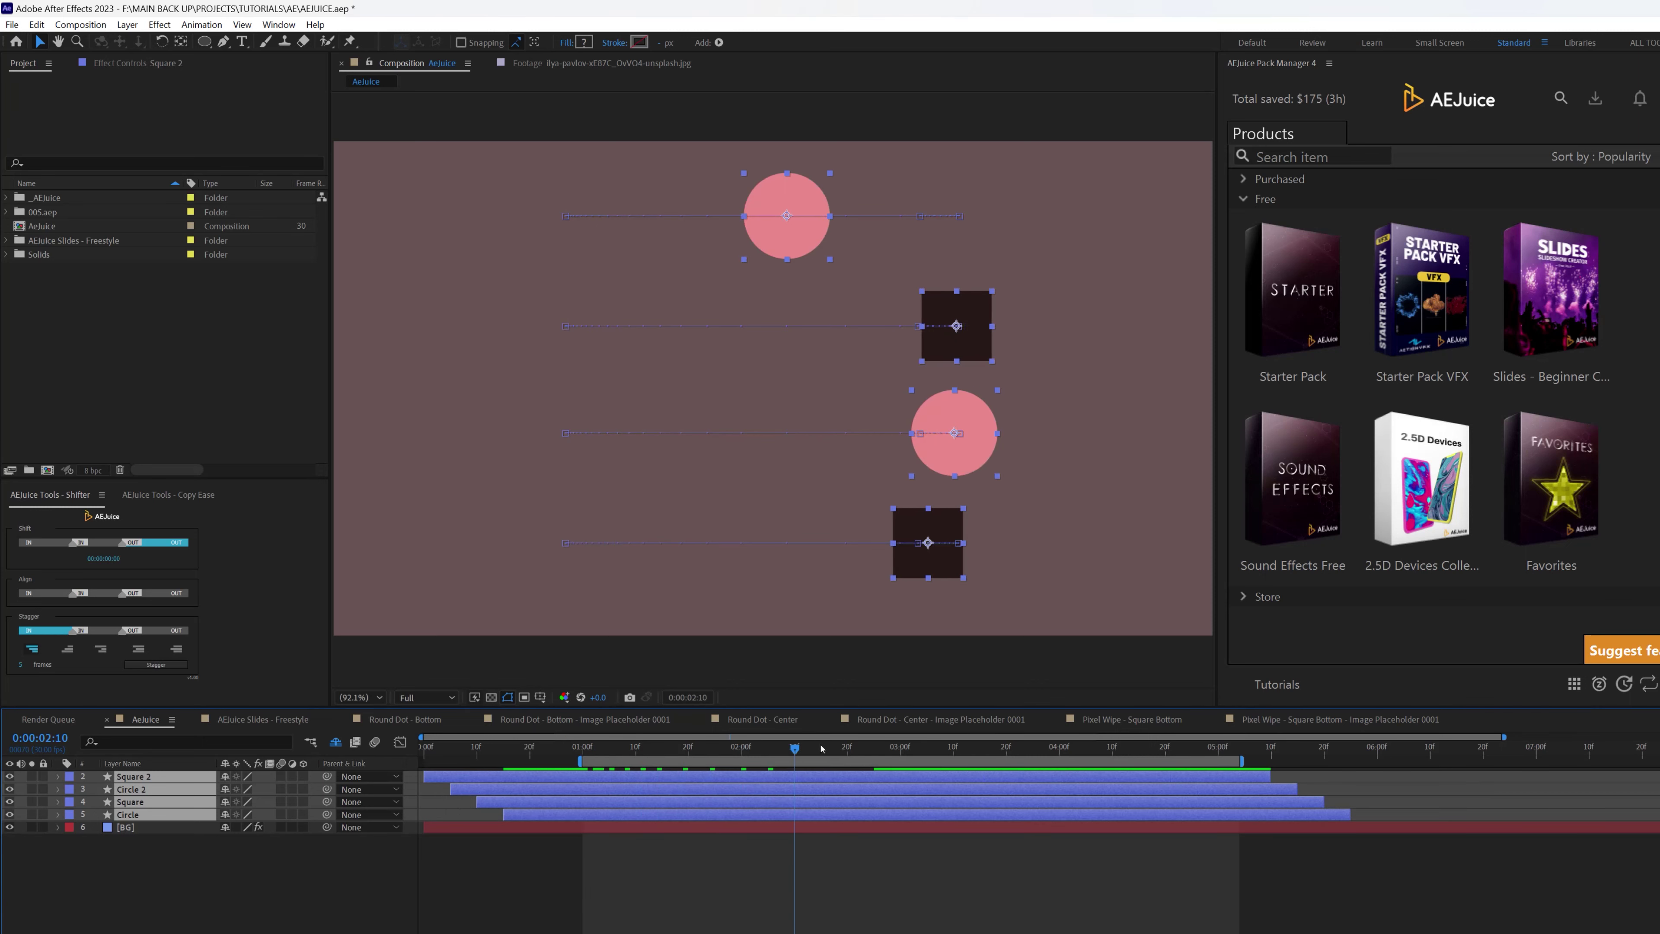
{"action": "key", "text": "space"}
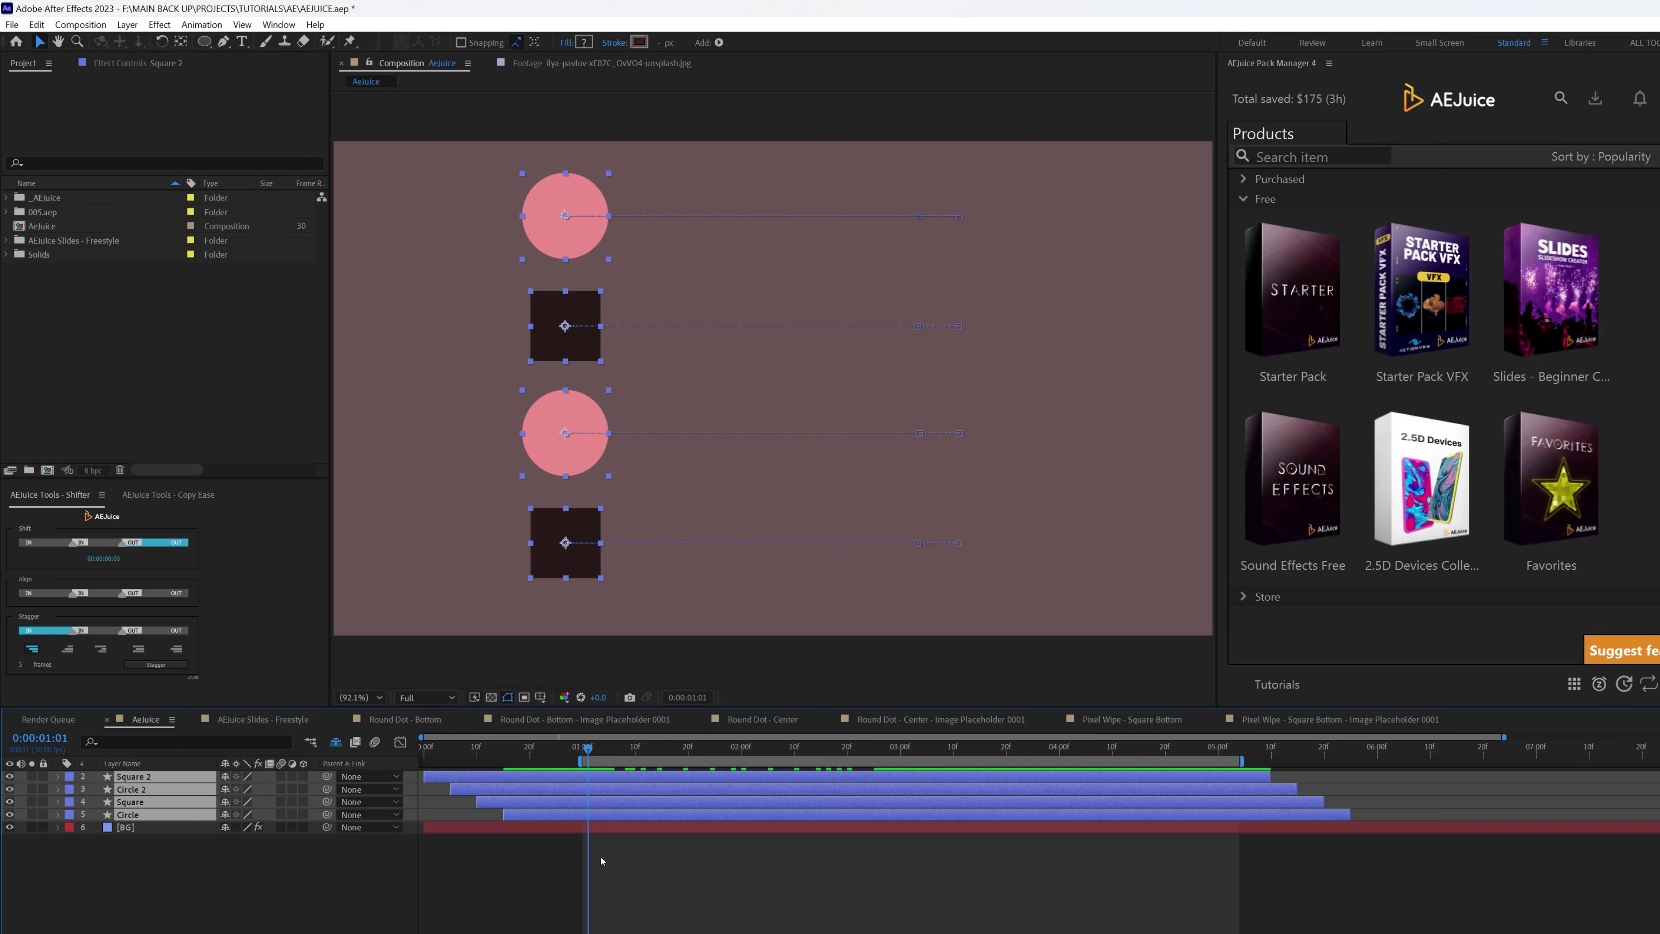
{"action": "key", "text": "space"}
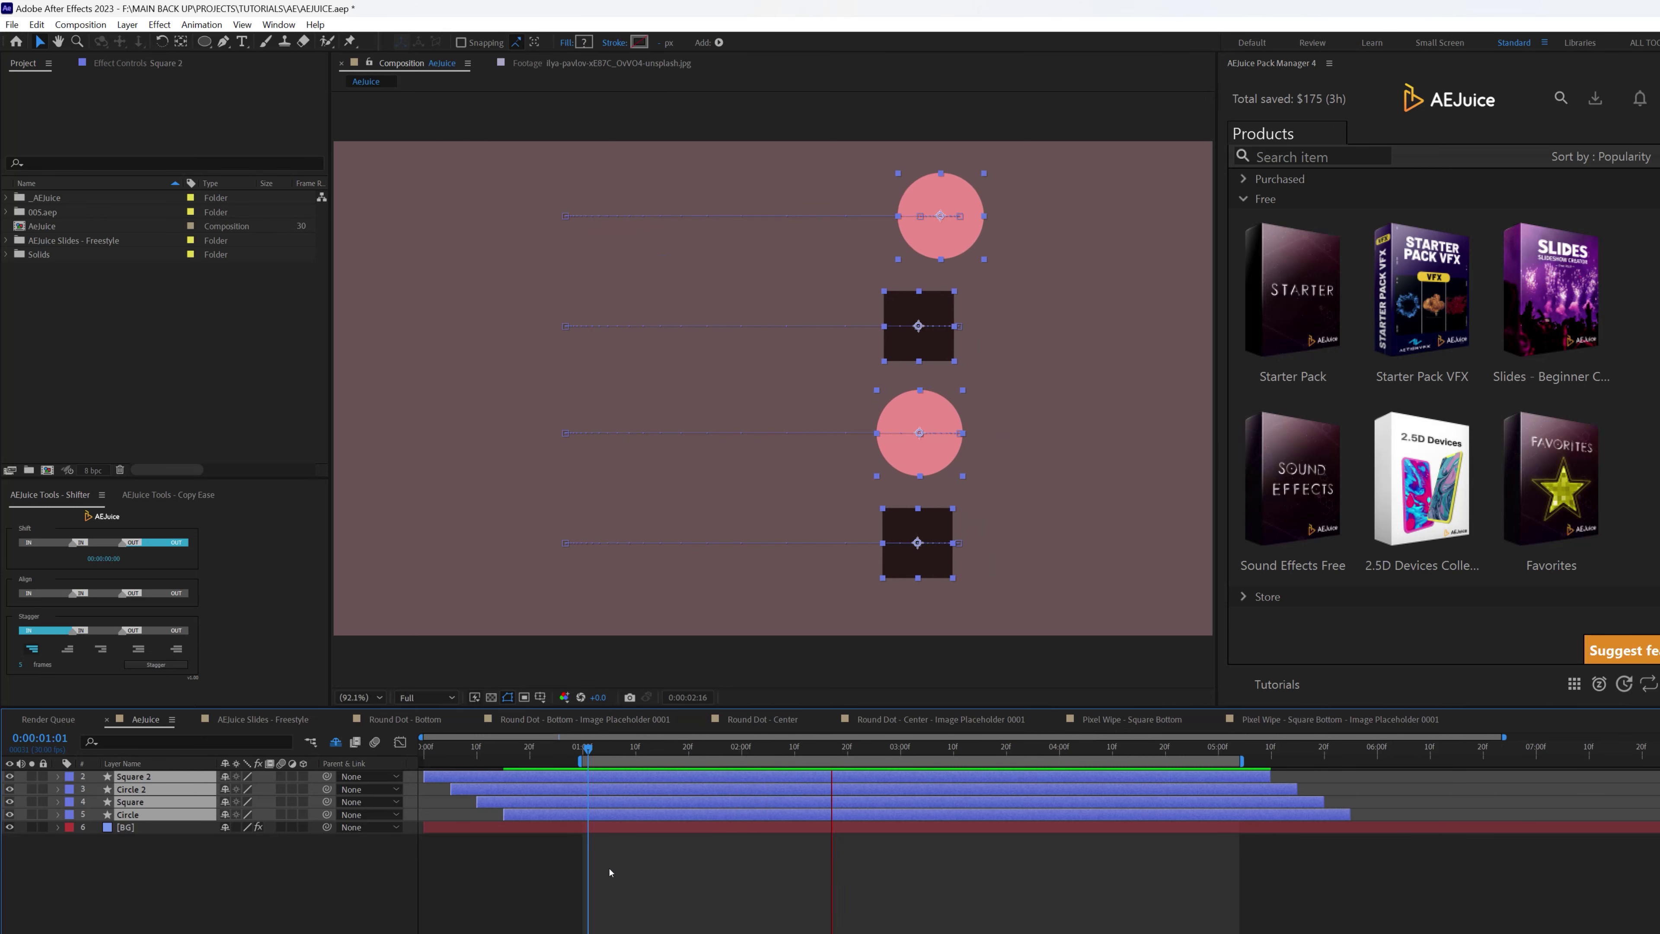
{"action": "left_click", "coordinate": [622, 883]}
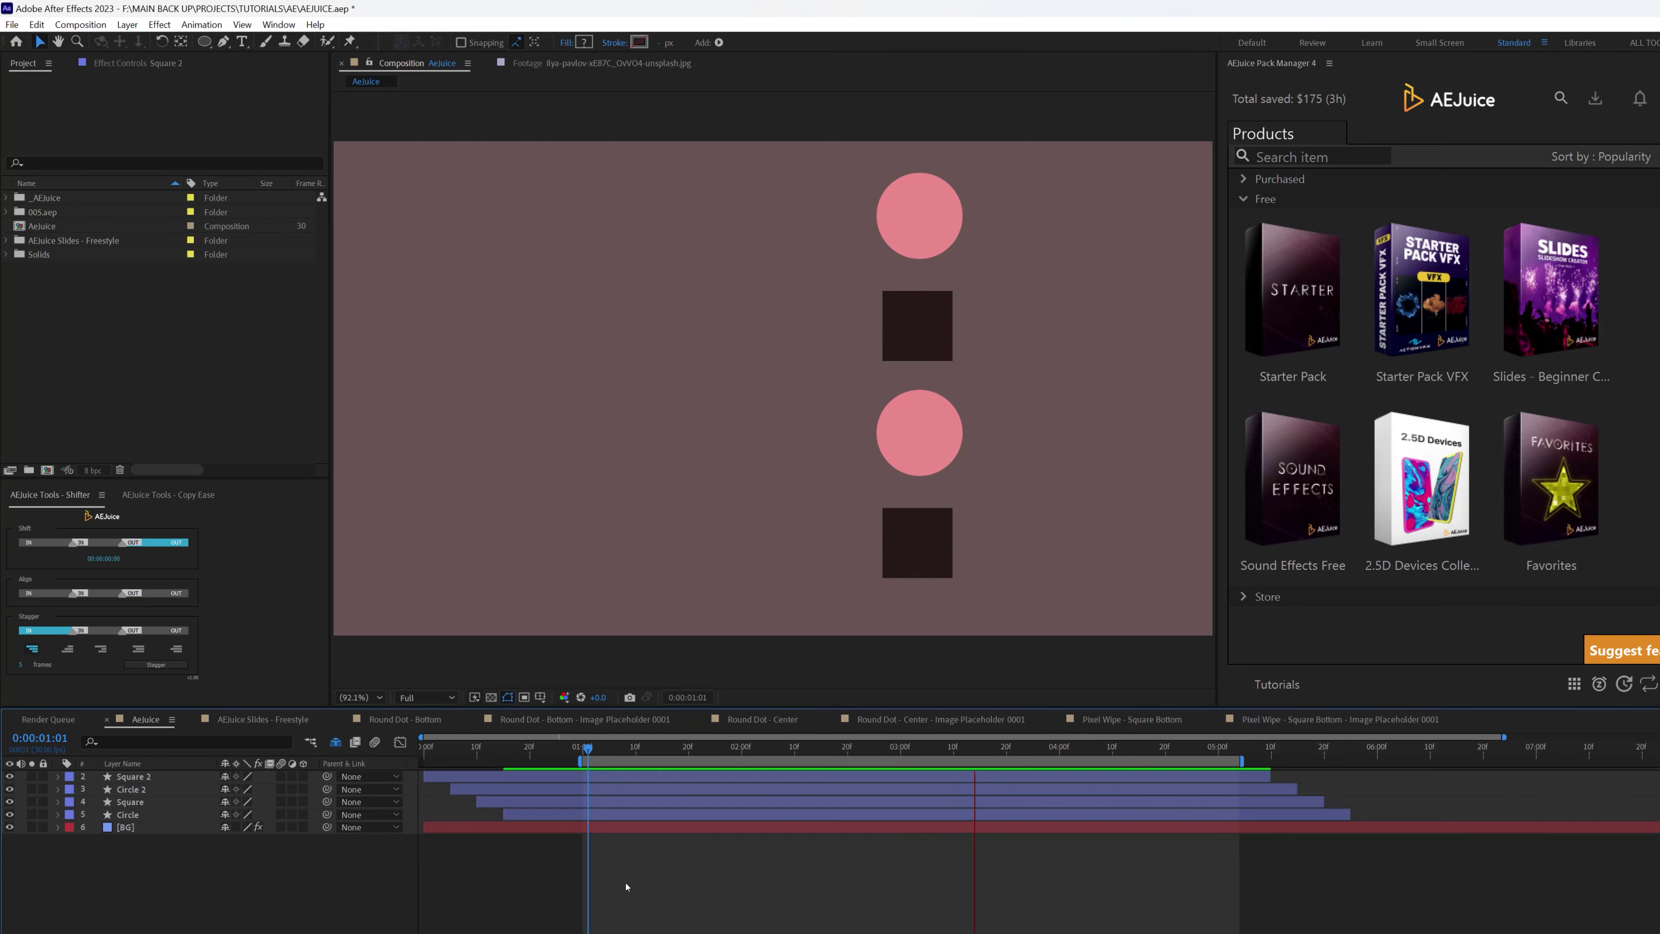
{"action": "left_click", "coordinate": [594, 749]}
{"action": "key", "text": "space"}
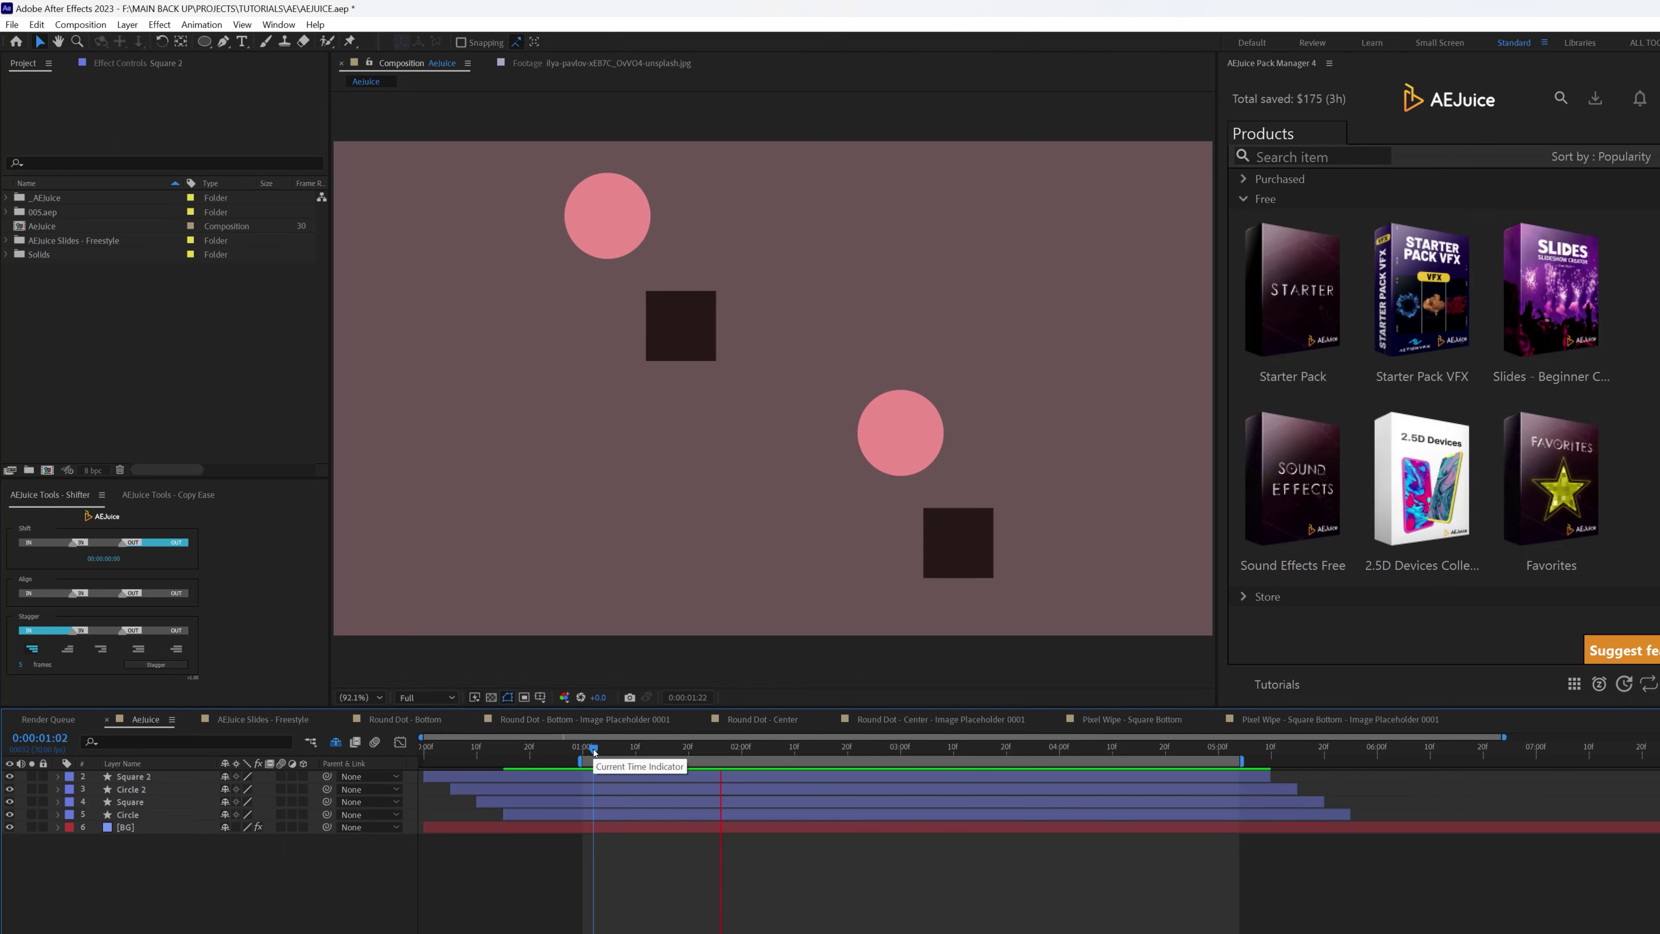
Step: Align the four shape layers' in points at 0:00:01:05 with Shifter, and then their out points at 0:00:04:25
{"action": "mouse_move", "coordinate": [594, 748]}
{"action": "left_mouse_down"}
{"action": "mouse_move", "coordinate": [698, 749]}
{"action": "mouse_move", "coordinate": [615, 746]}
{"action": "left_mouse_up"}
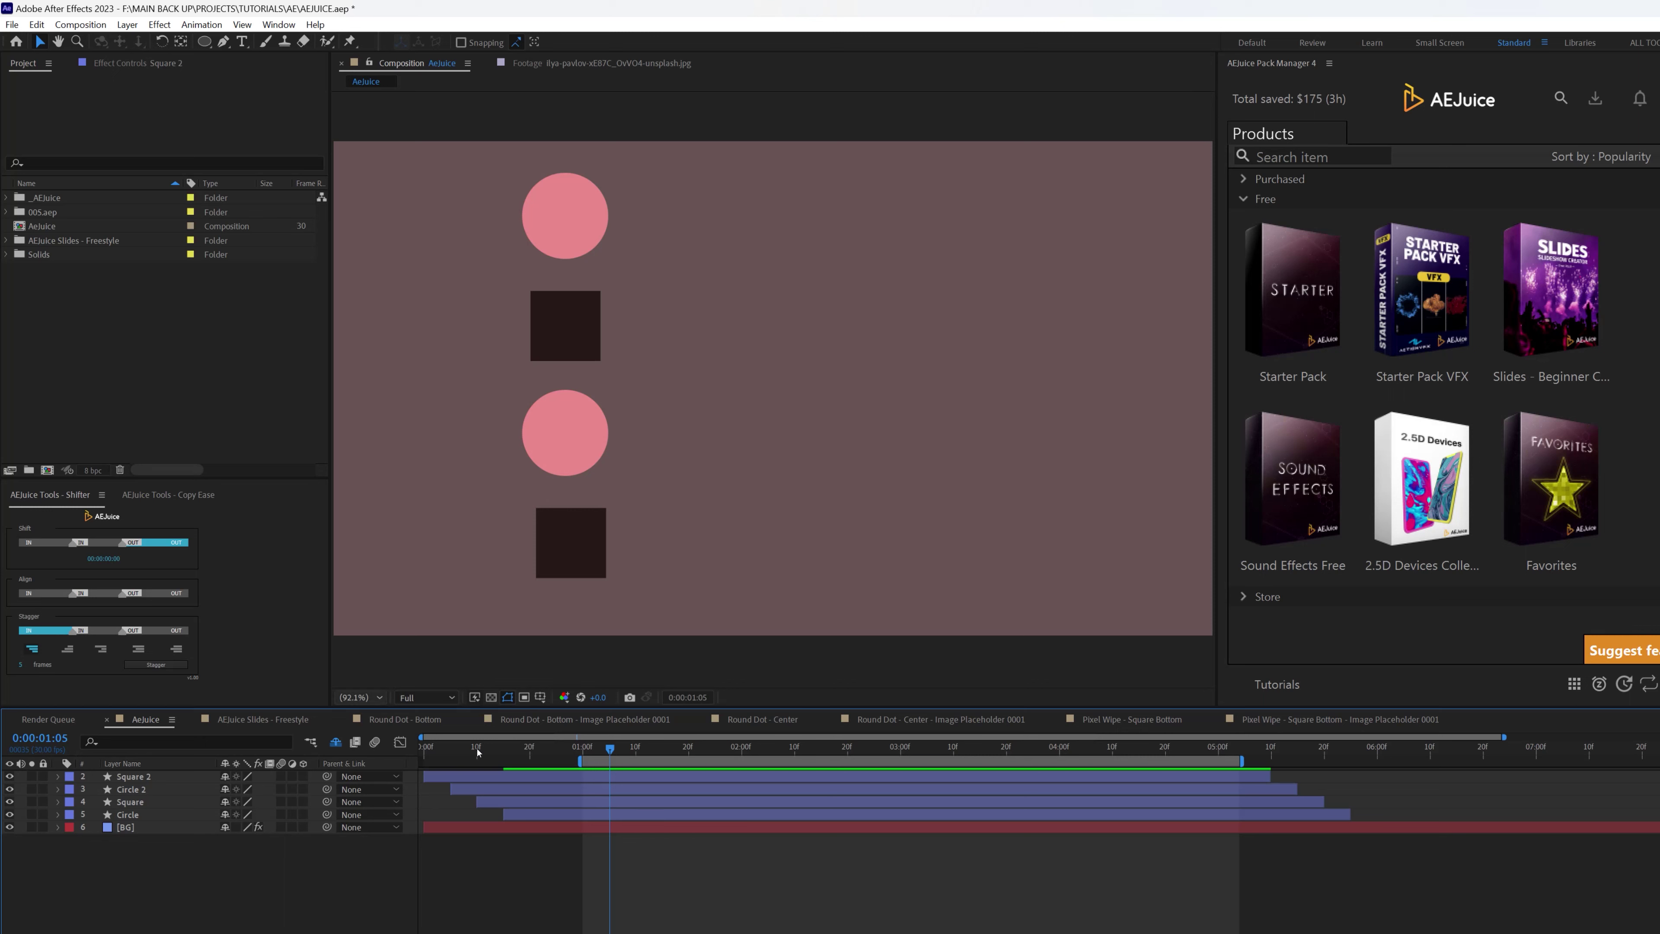
{"action": "left_click_drag", "start_coordinate": [1372, 772], "coordinate": [569, 795]}
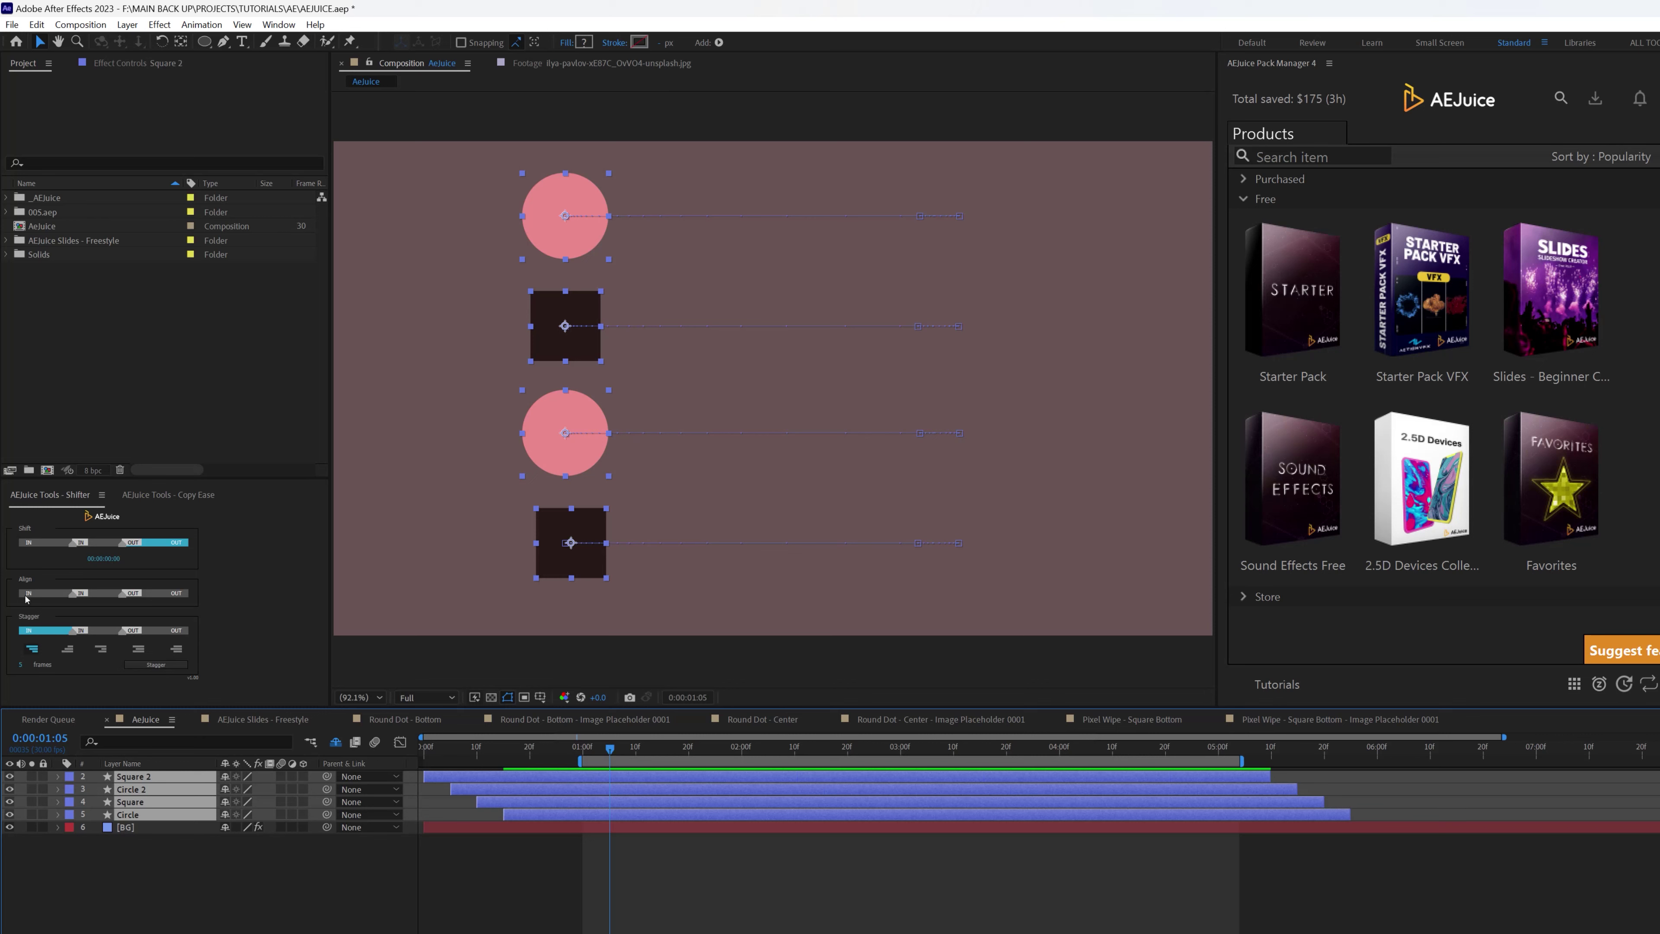
{"action": "left_click", "coordinate": [46, 593]}
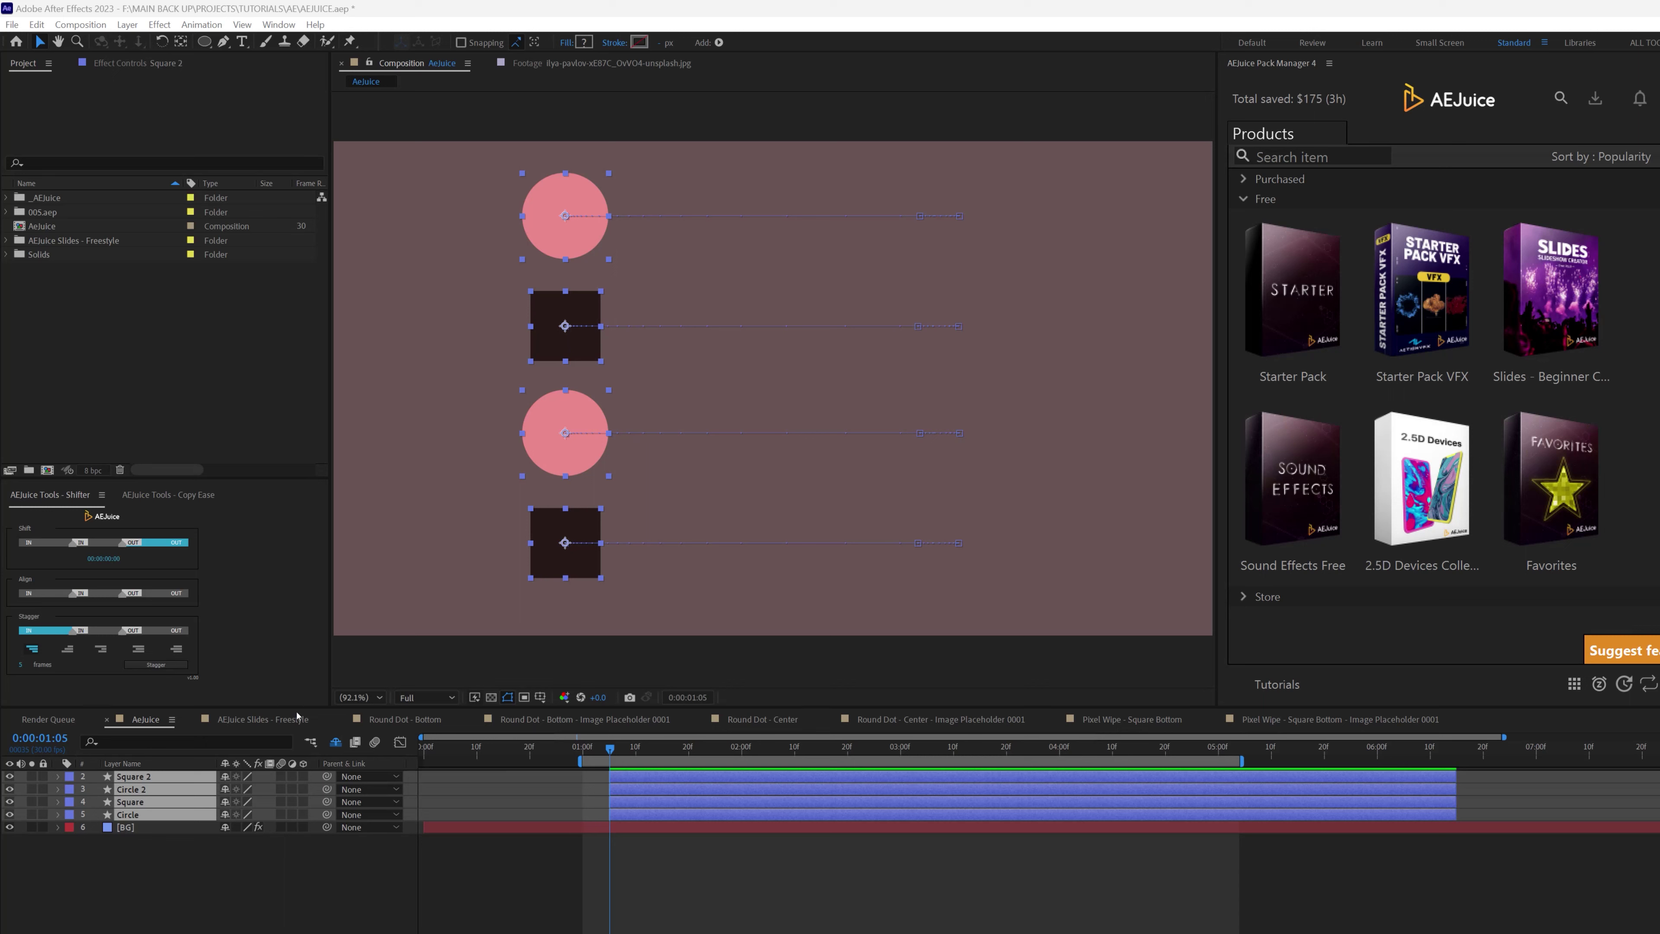
{"action": "left_click", "coordinate": [1192, 749]}
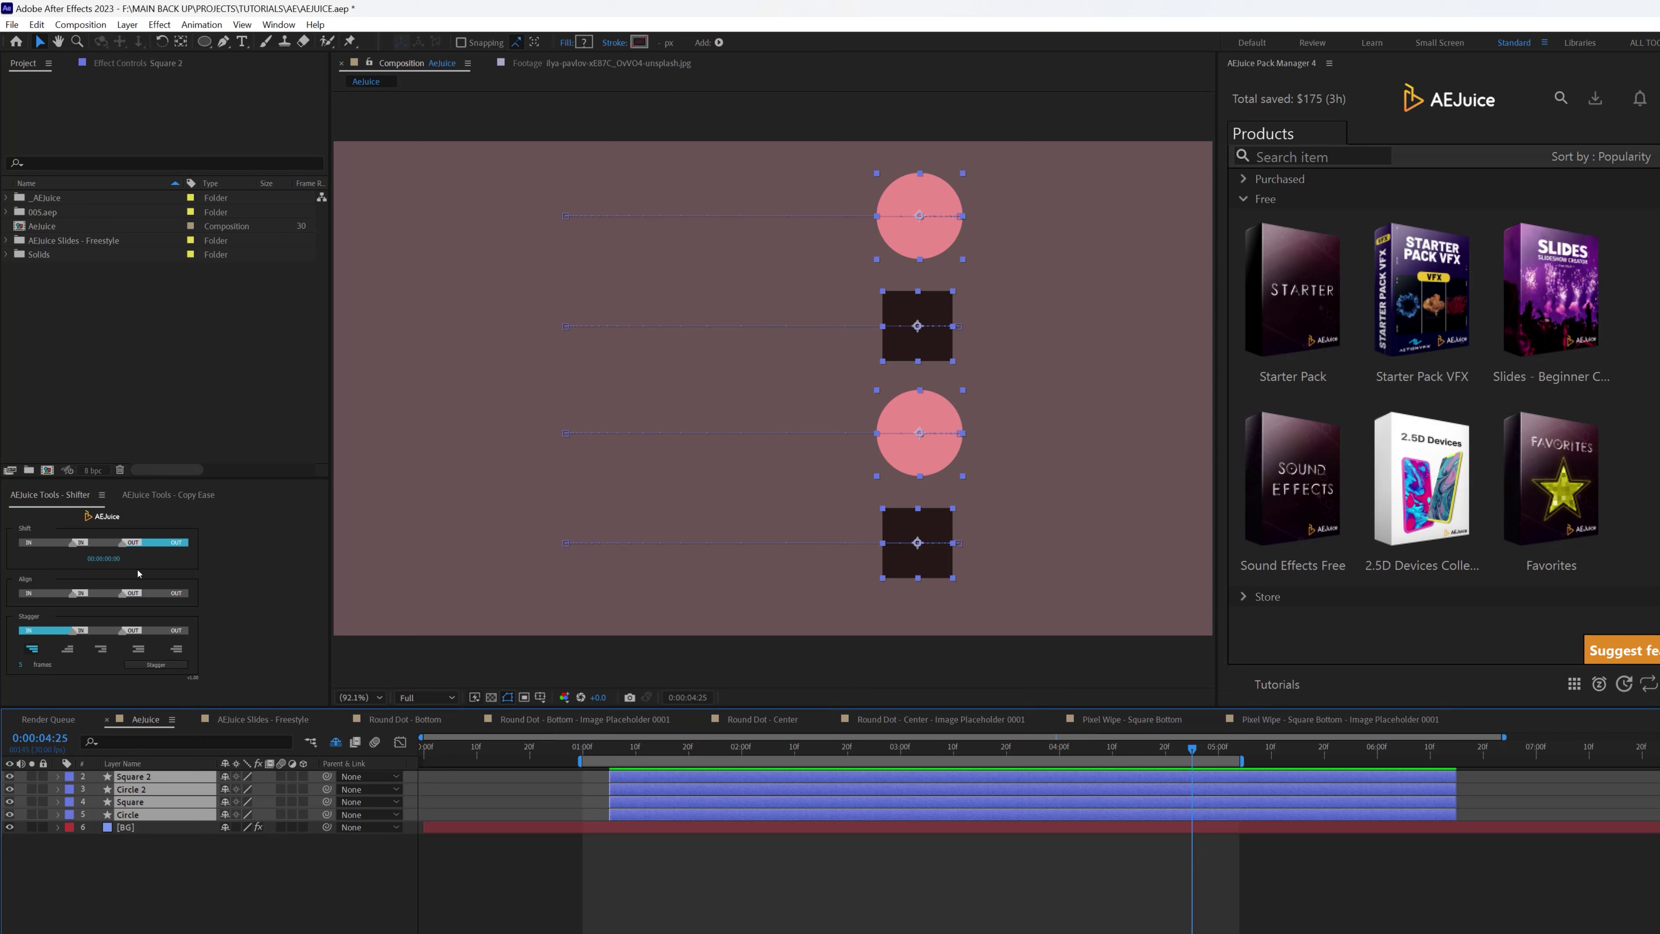
{"action": "left_click", "coordinate": [153, 594]}
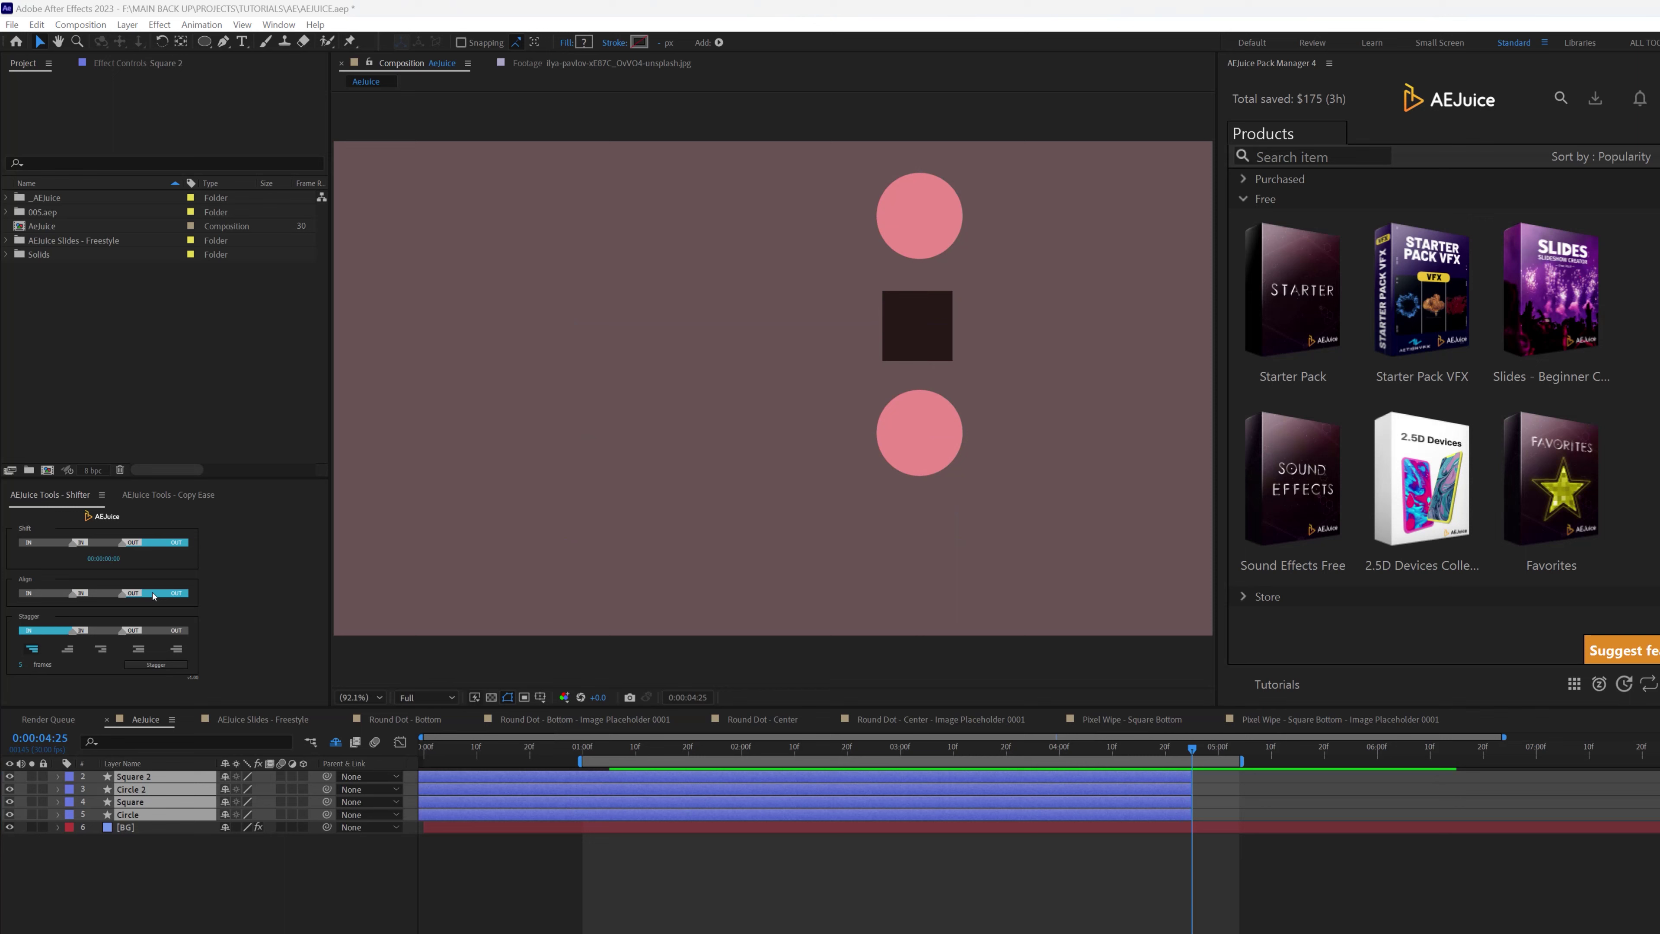
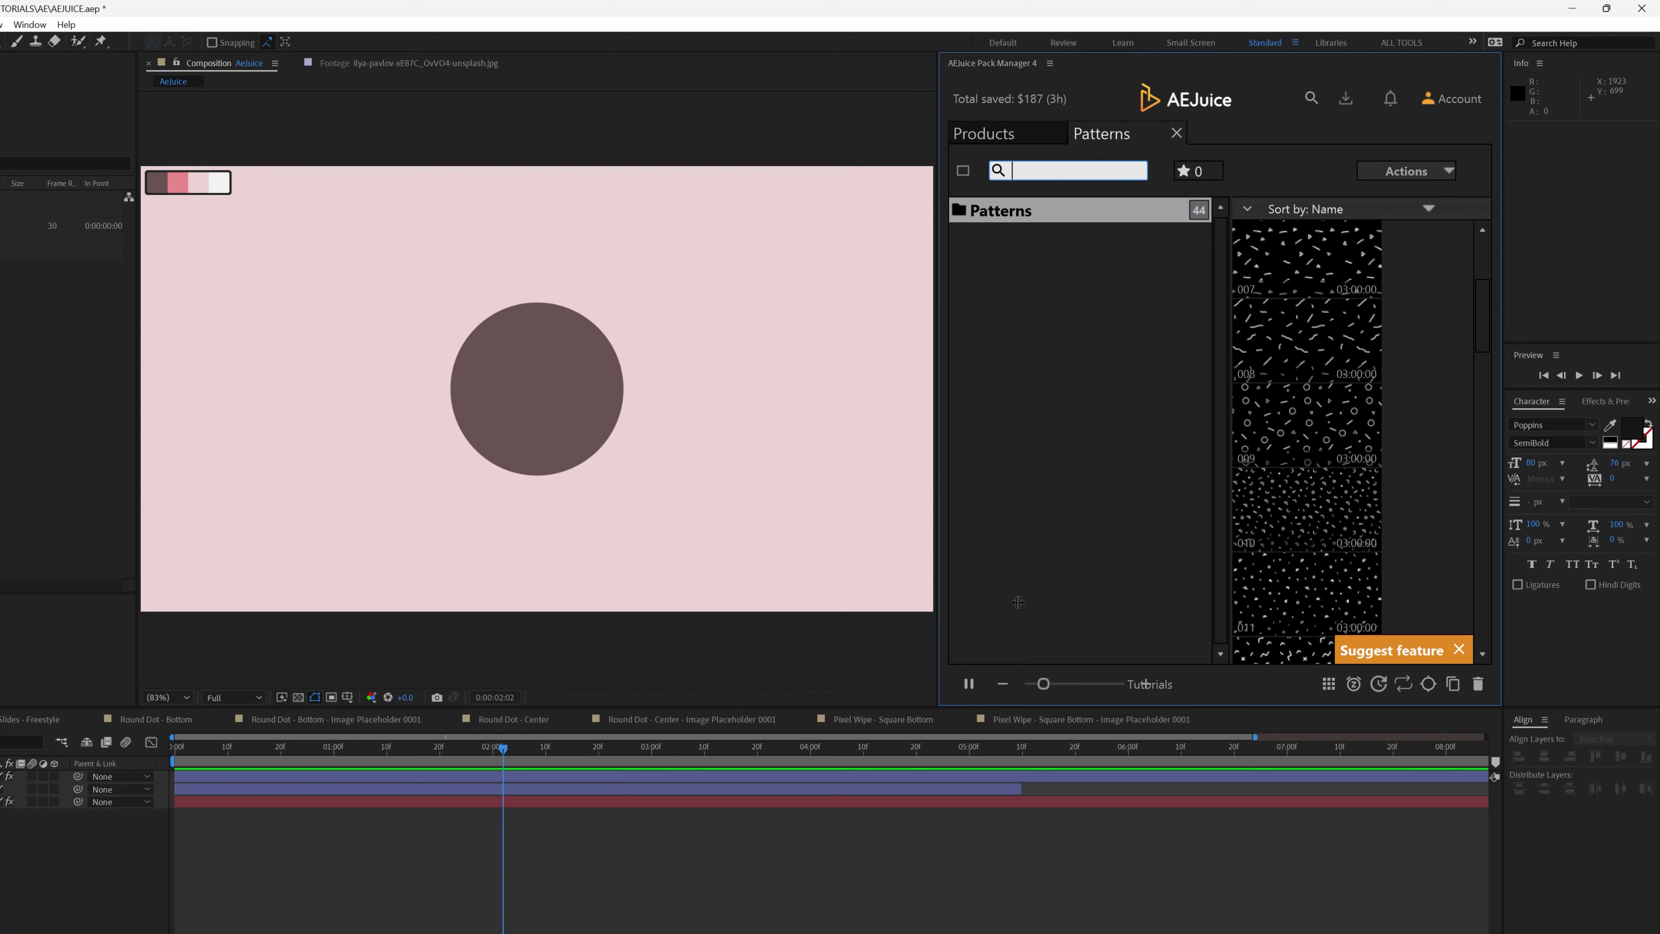
Step: Shrink the Patterns pack's thumbnails and widen the AEJuice Pack Manager panel to show more patterns per row
{"action": "left_click", "coordinate": [1004, 684]}
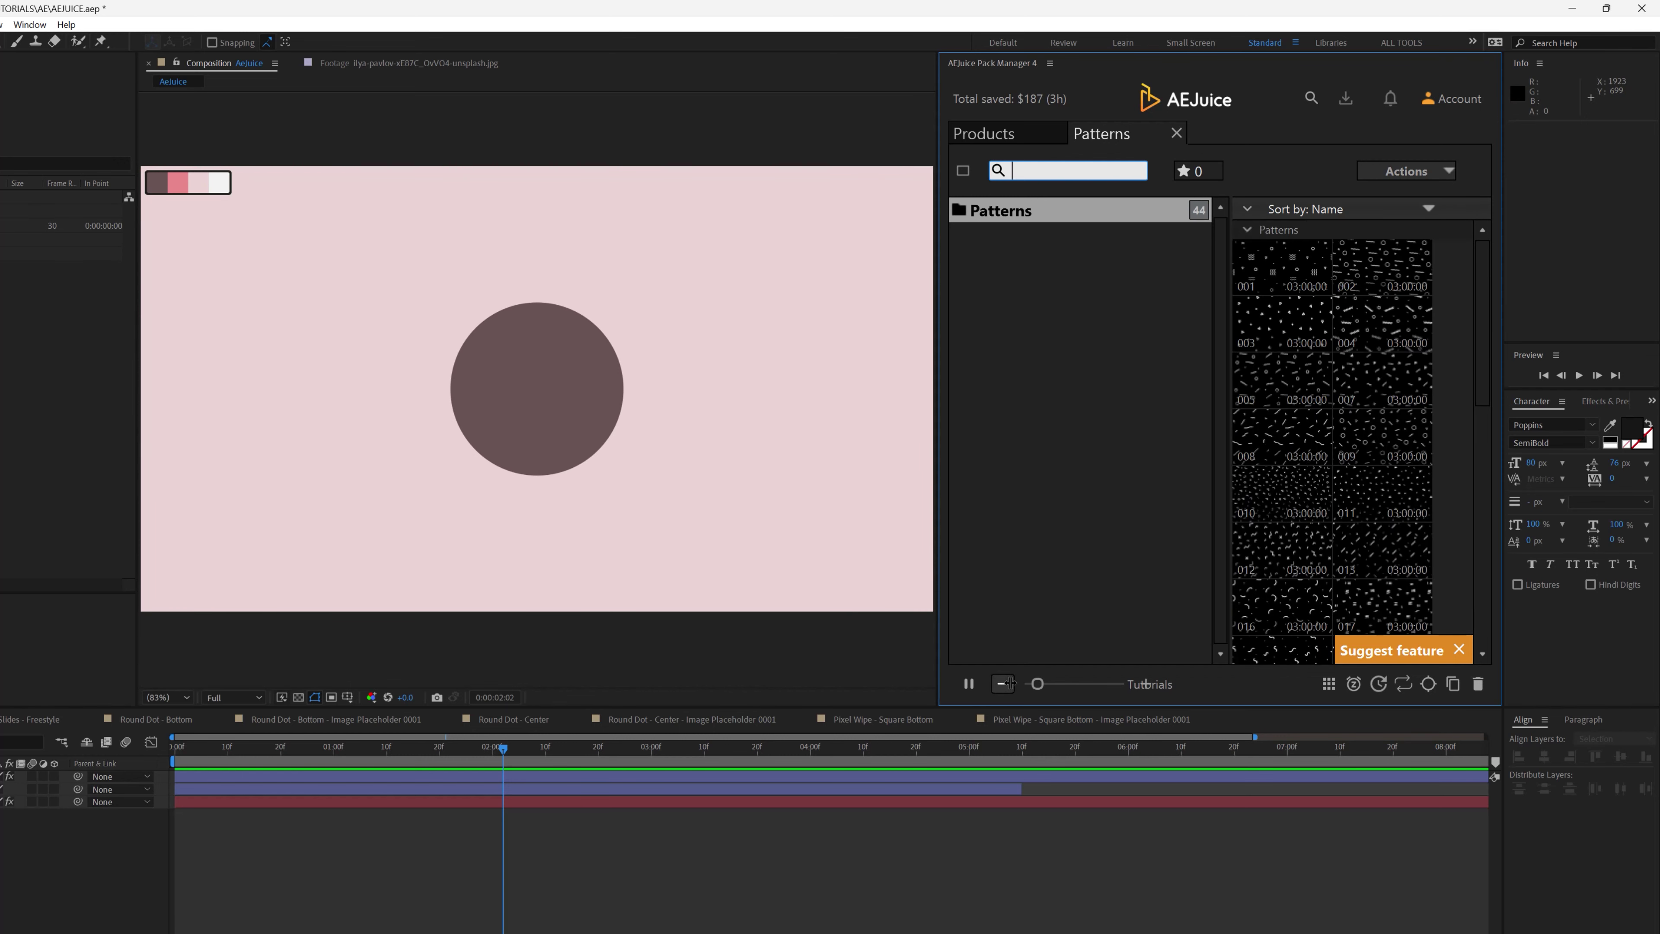
{"action": "left_click_drag", "start_coordinate": [936, 428], "coordinate": [748, 428]}
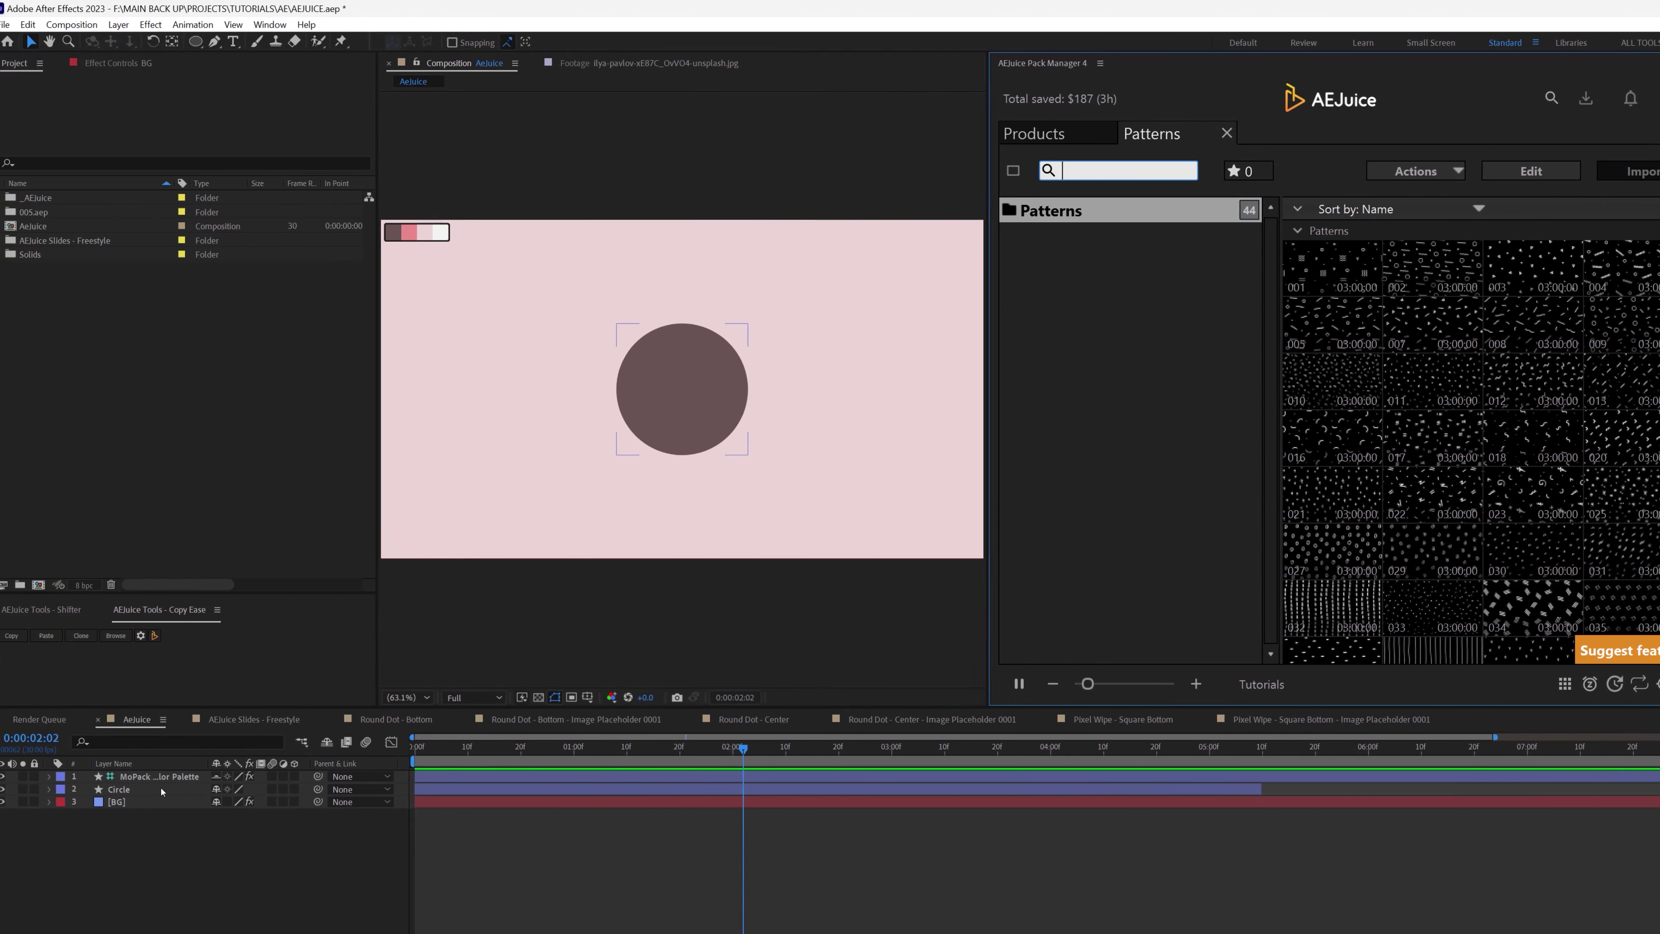
Step: Hide the shy layers and apply pattern 010 from the Patterns pack to the Circle layer
{"action": "left_click", "coordinate": [340, 789]}
{"action": "left_click", "coordinate": [335, 741]}
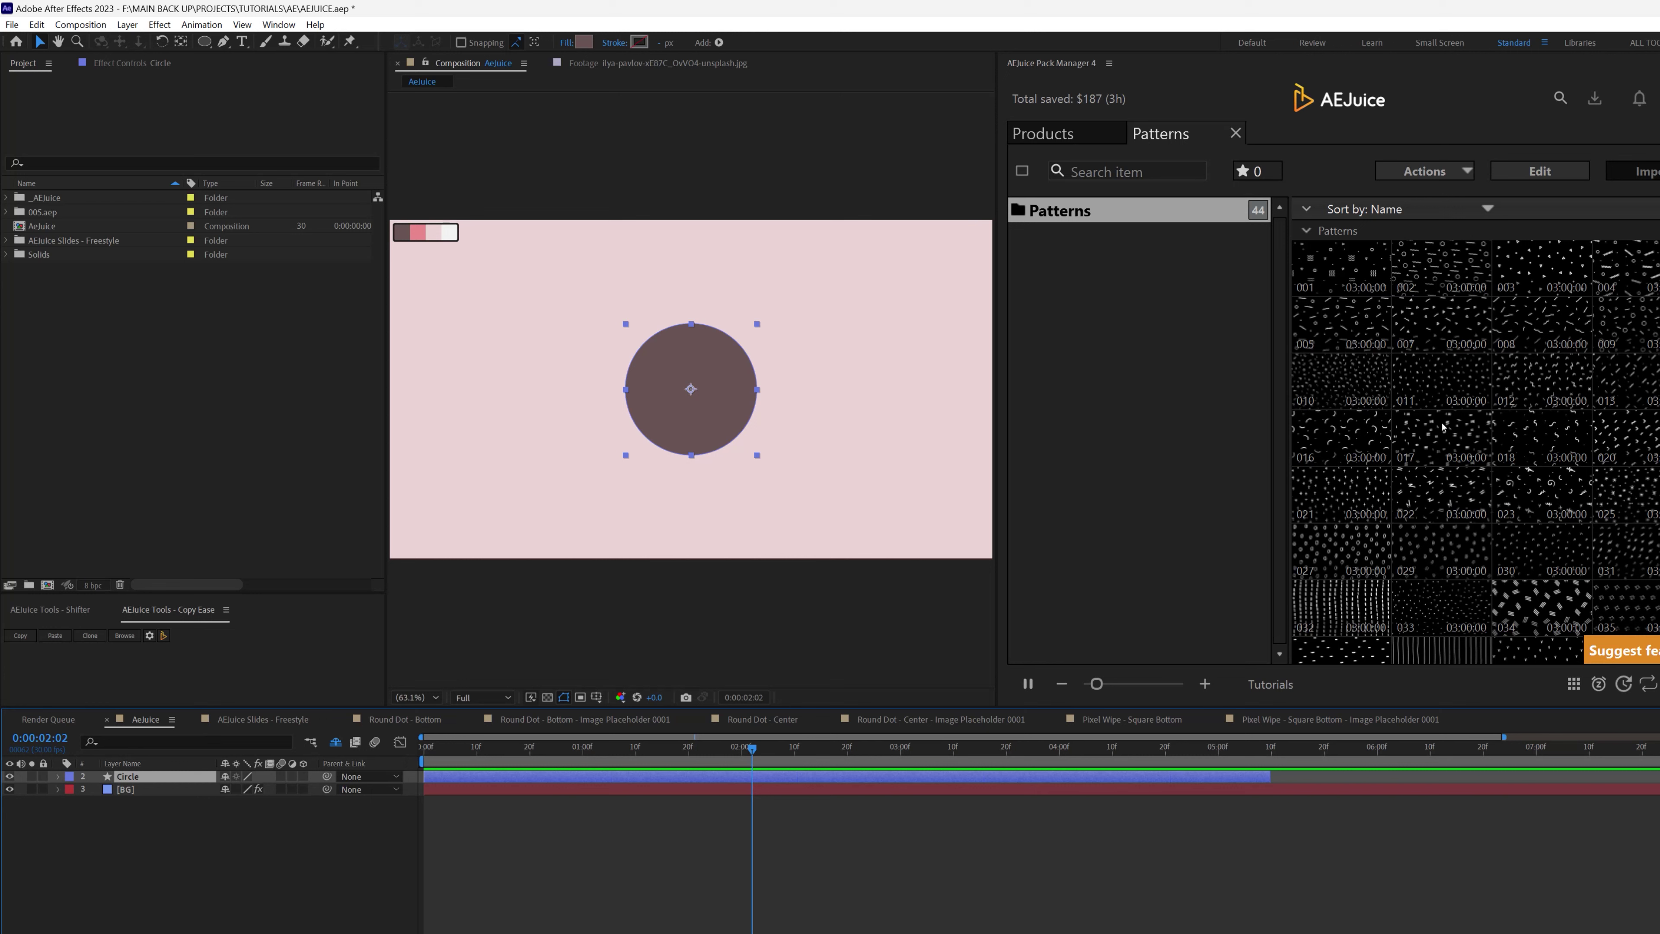
{"action": "left_click", "coordinate": [1337, 383]}
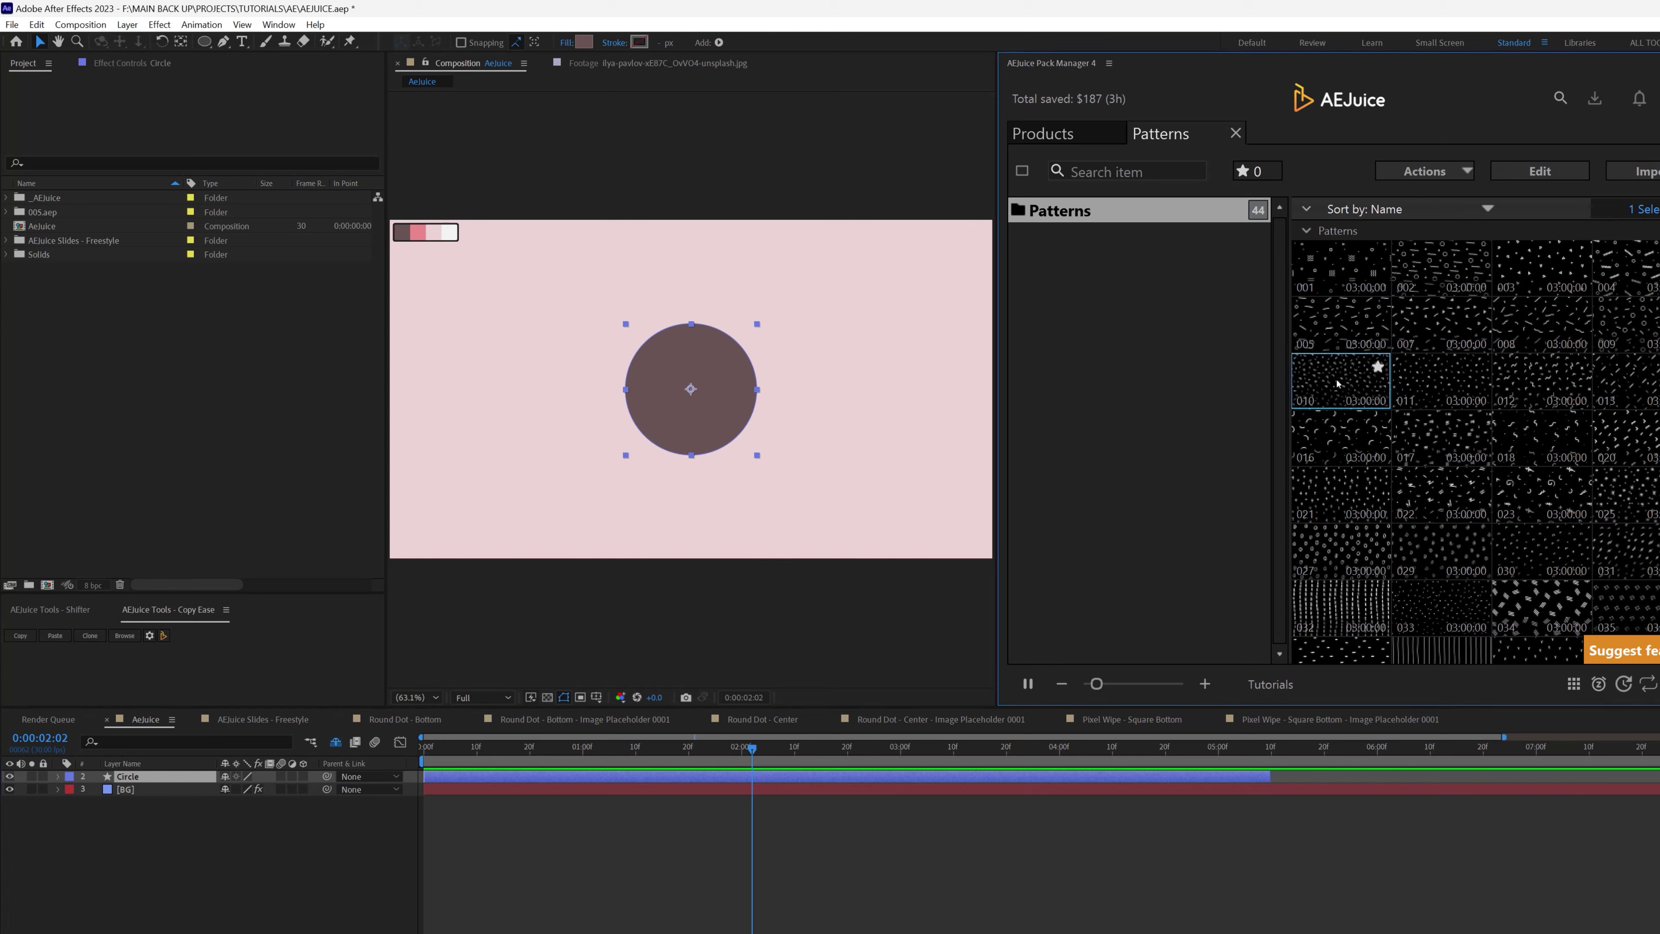
{"action": "double_click", "coordinate": [1337, 383]}
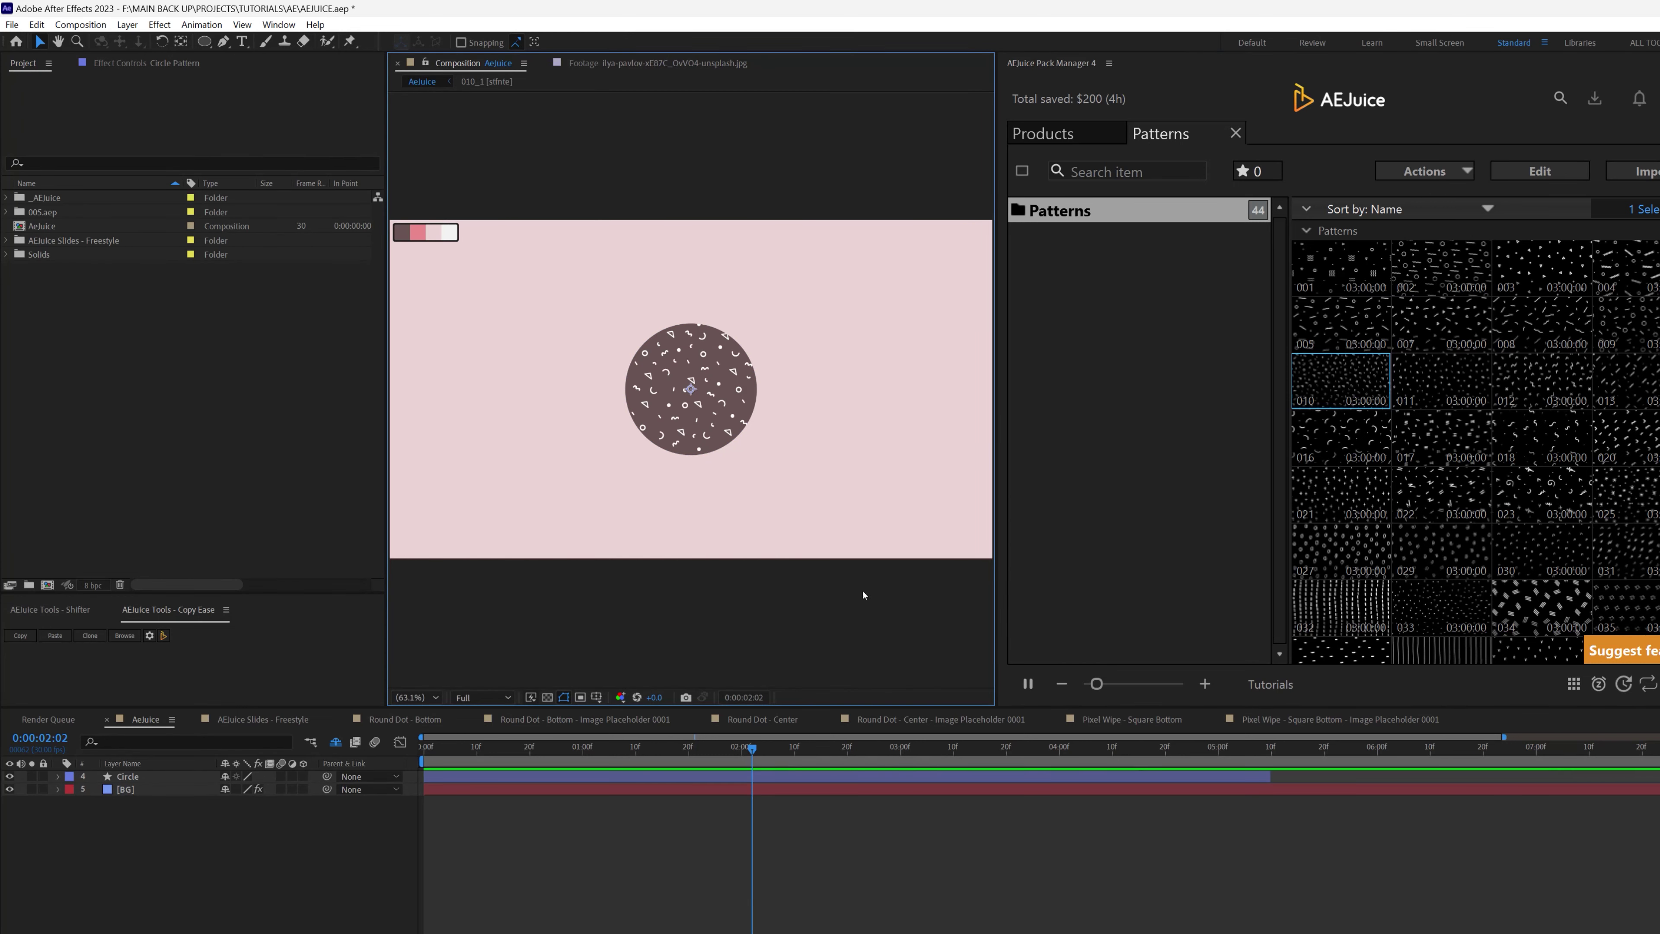
{"action": "left_click", "coordinate": [582, 841]}
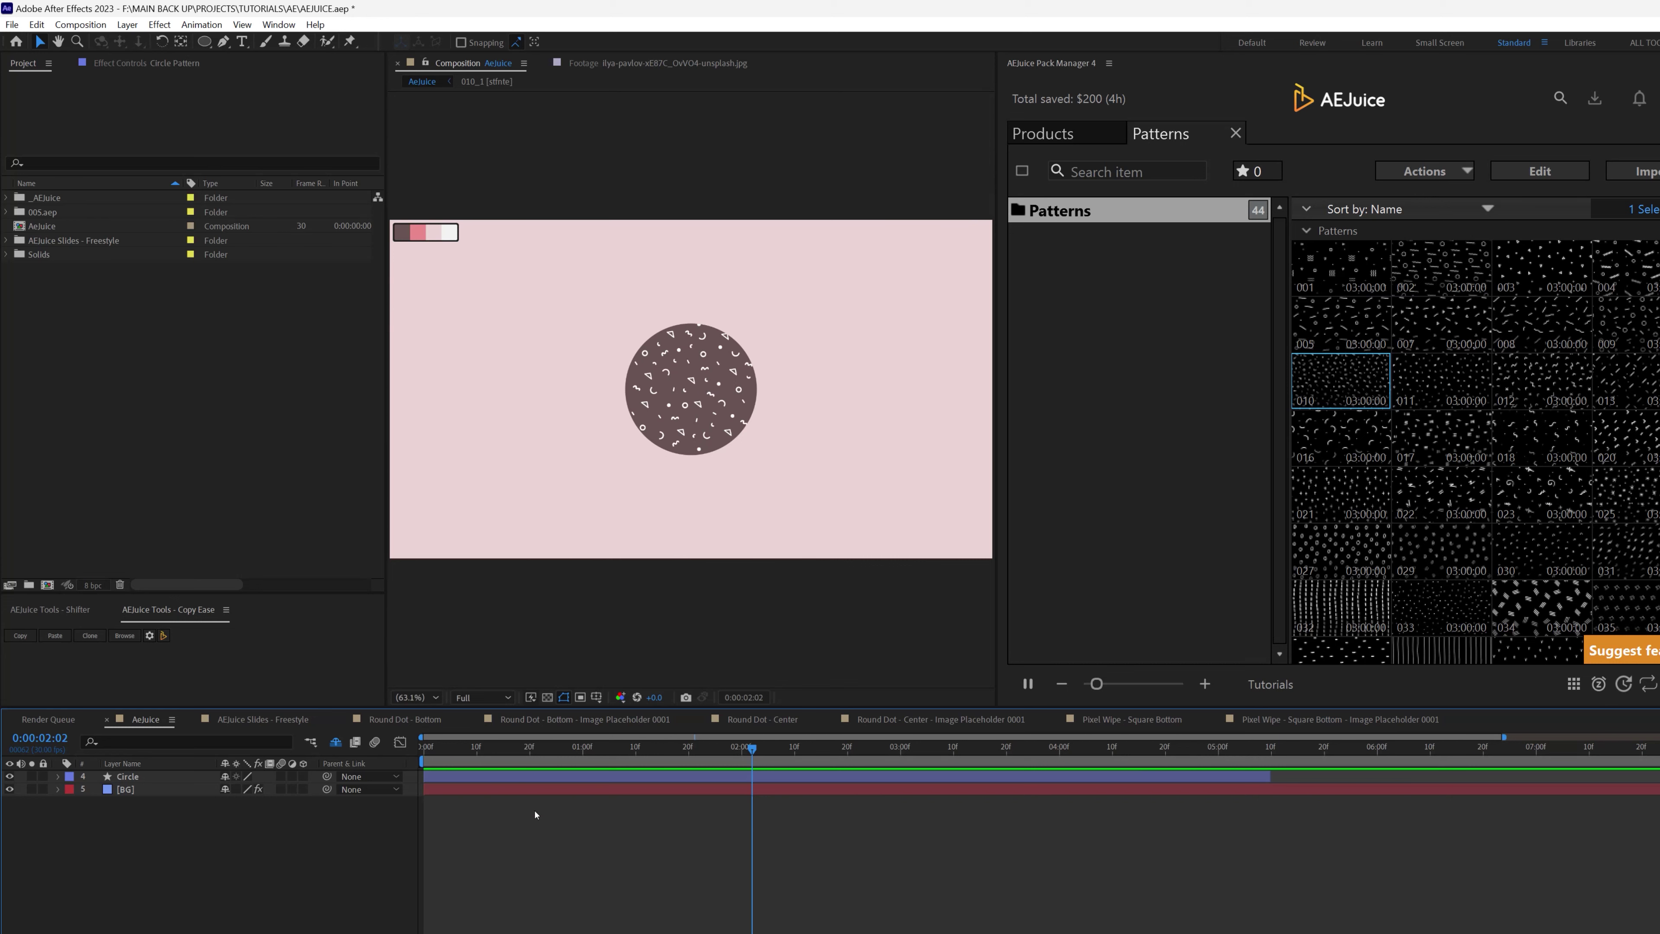
Step: Reveal the shy layers to inspect Circle Pattern Matte and Circle Pattern, and hide them again
{"action": "left_click", "coordinate": [345, 777]}
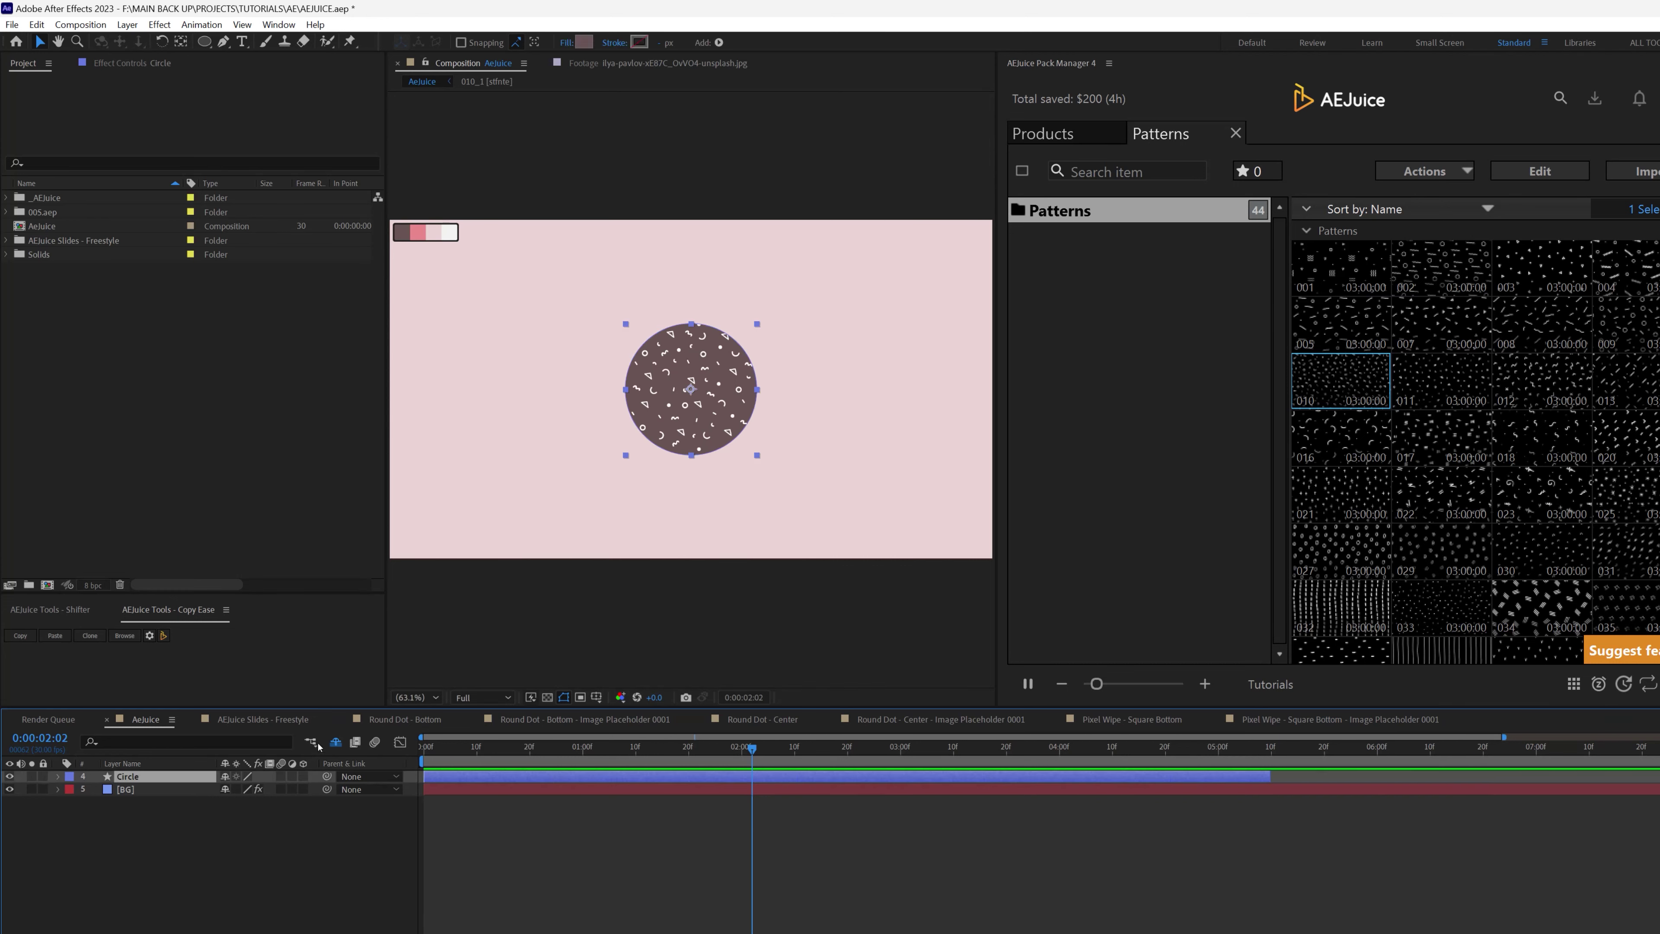
{"action": "left_click", "coordinate": [147, 790]}
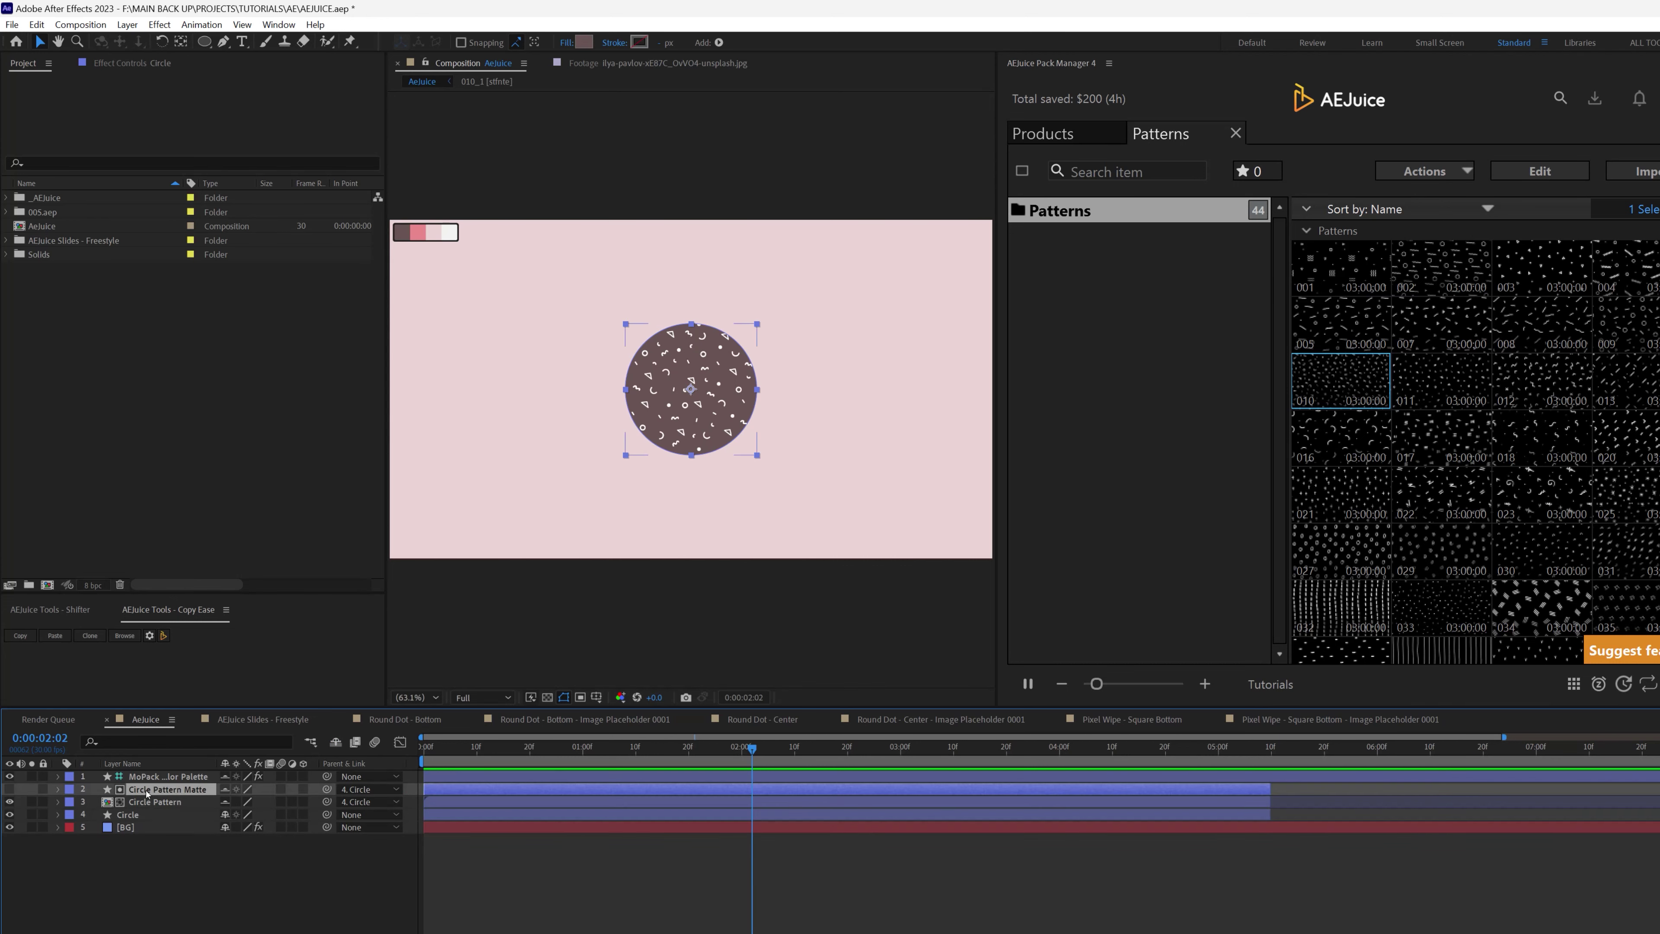
{"action": "left_click", "coordinate": [143, 802]}
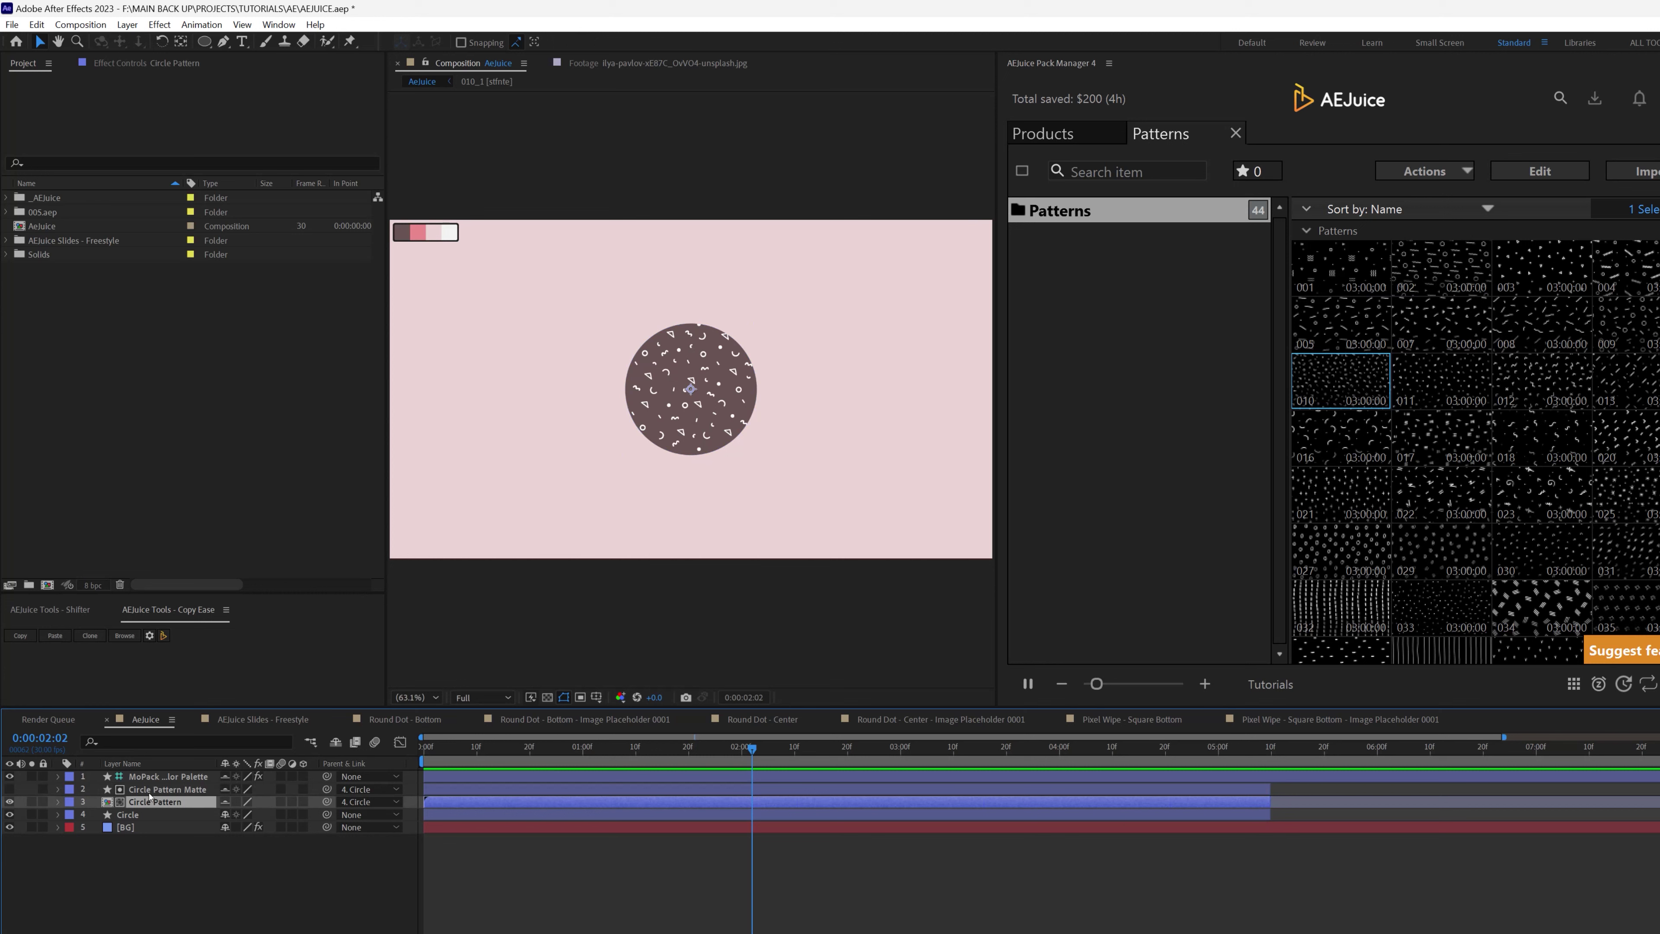
{"action": "left_click", "coordinate": [155, 789]}
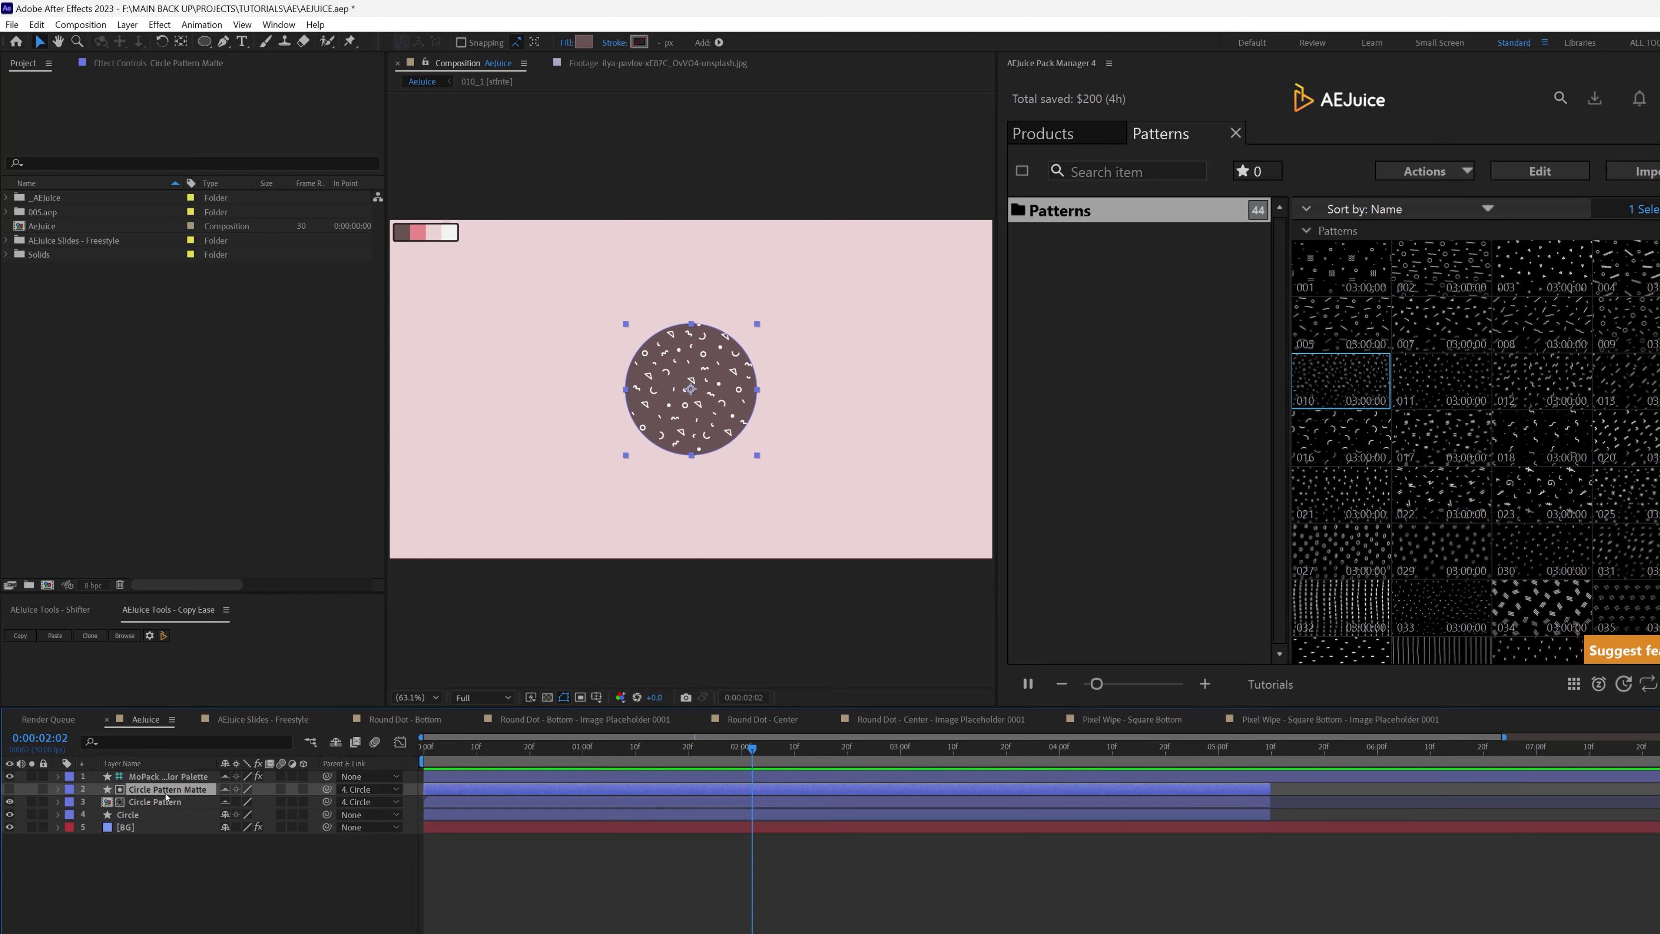
{"action": "left_click", "coordinate": [335, 743]}
Step: Move the Circle layer slightly up and left in the composition together with its parented pattern
{"action": "left_click", "coordinate": [196, 779]}
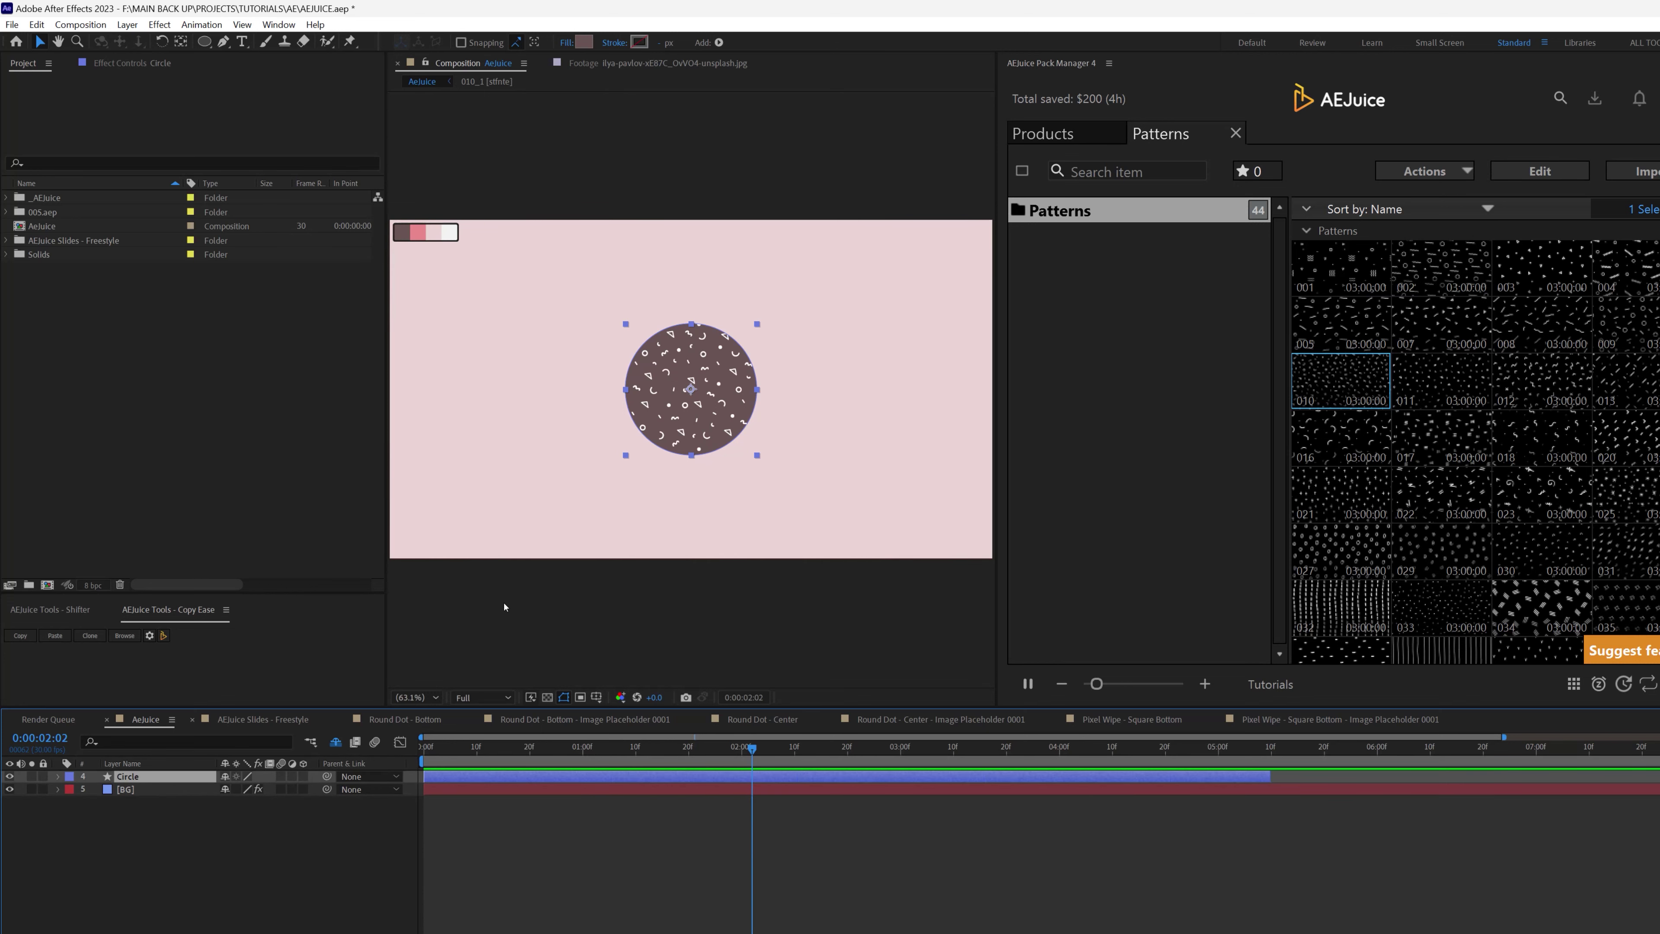
{"action": "left_click_drag", "start_coordinate": [715, 411], "coordinate": [667, 378]}
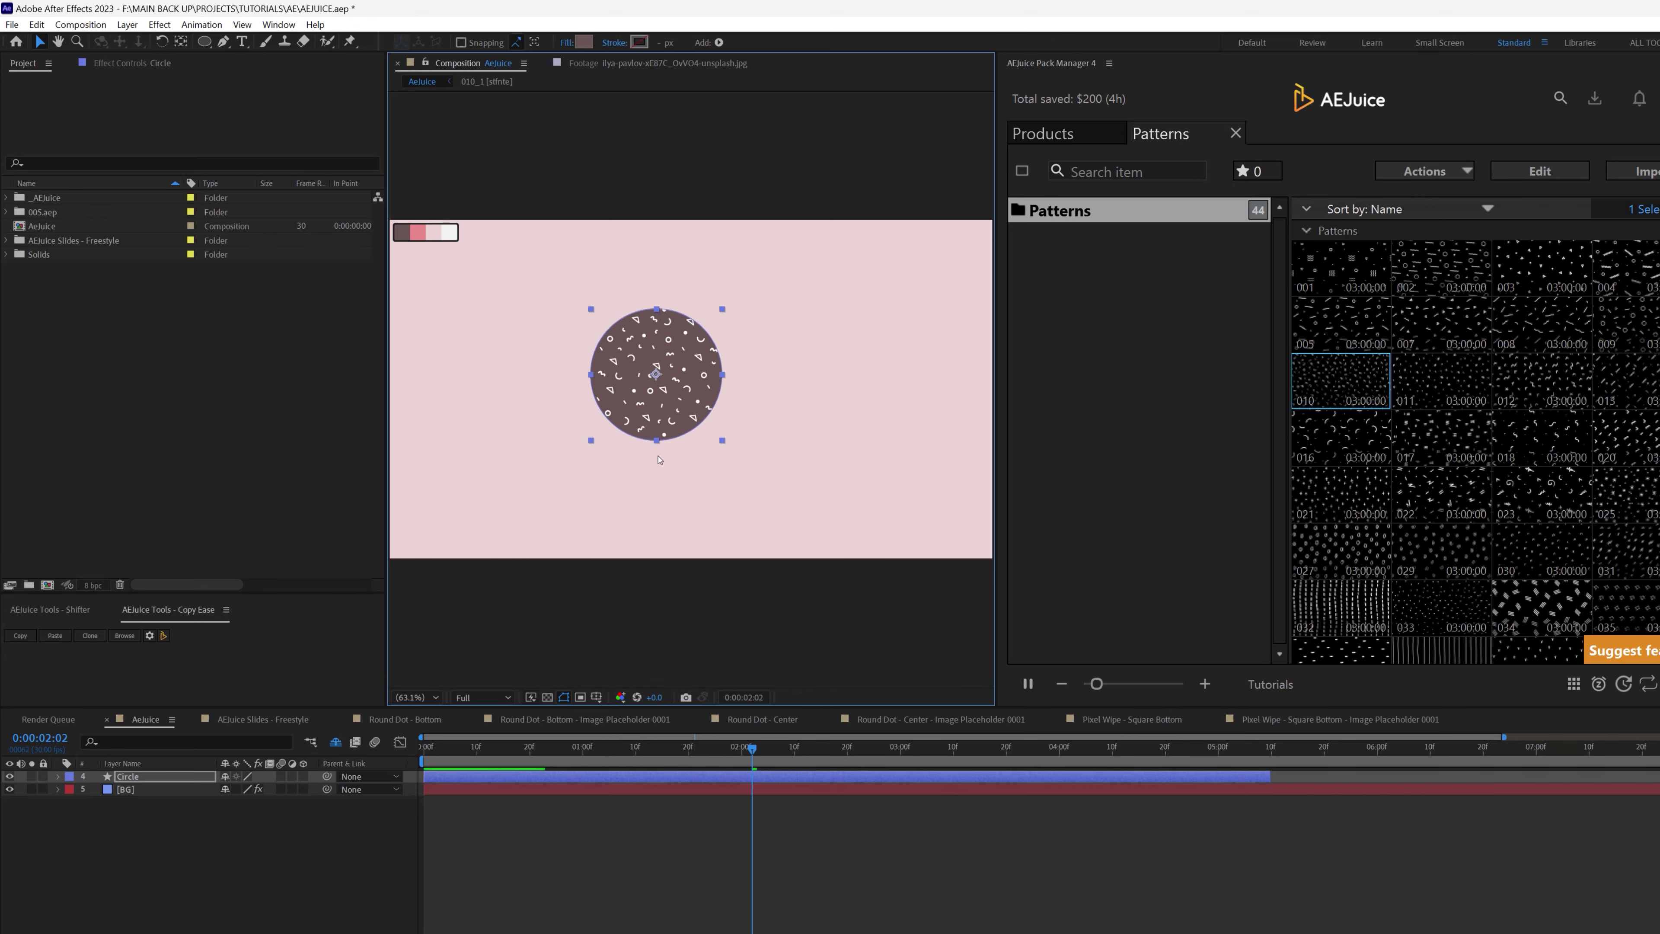
{"action": "left_click", "coordinate": [622, 838]}
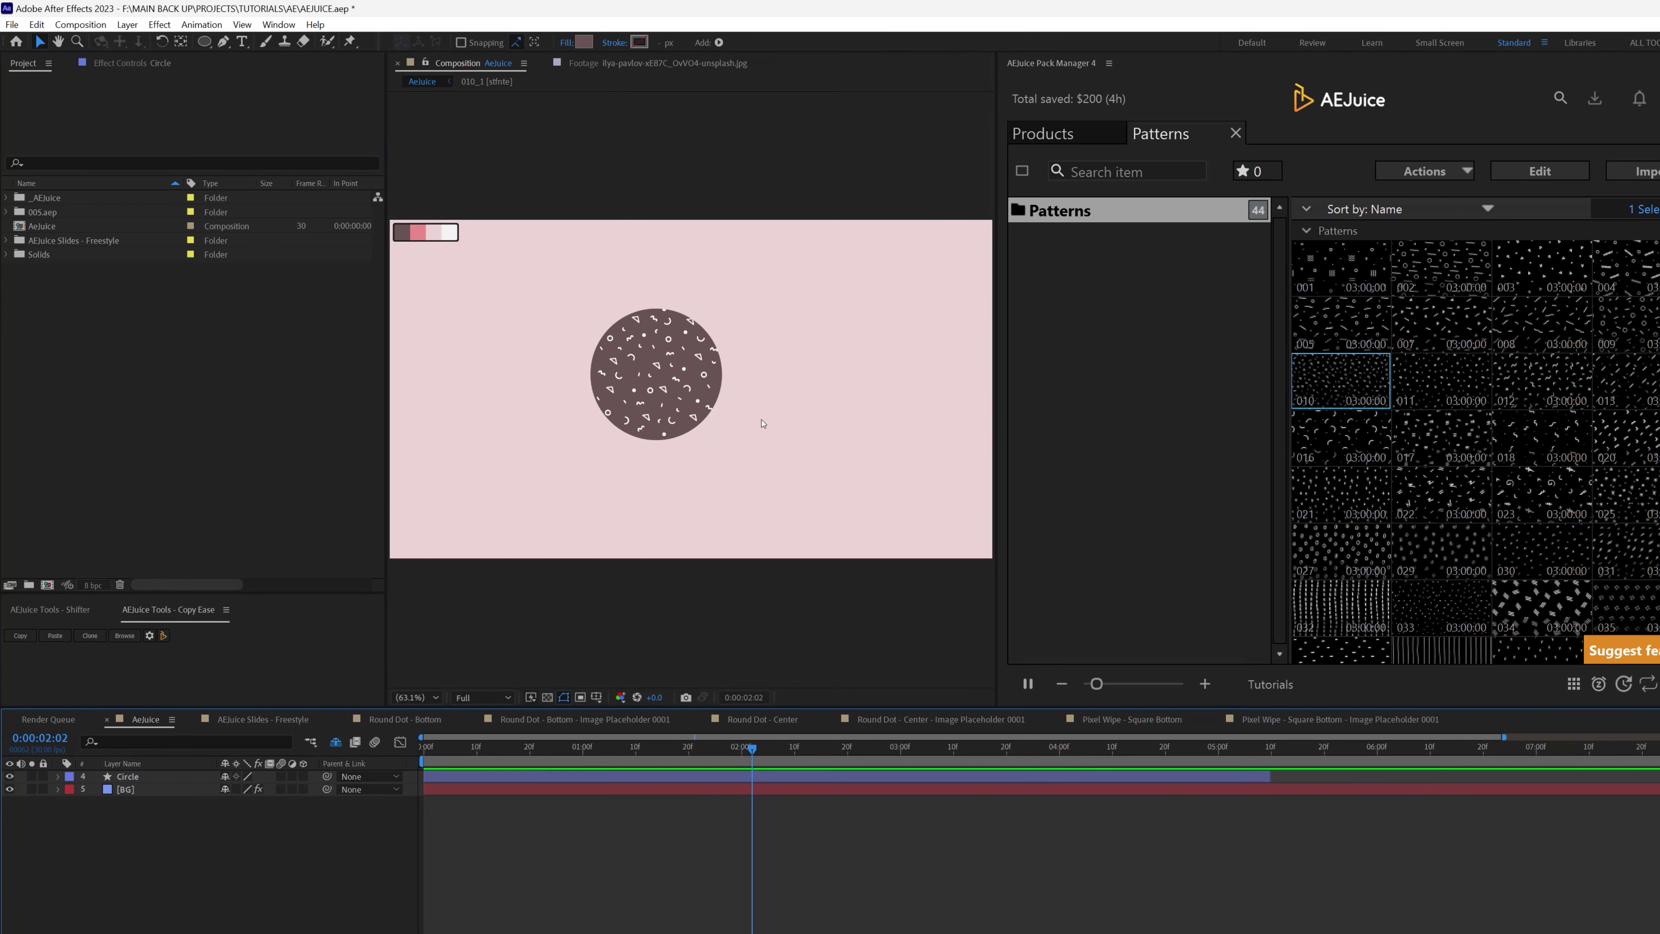
Step: Show the shy layers and reposition the Circle Pattern layer up and to the right inside the circle
{"action": "left_click", "coordinate": [695, 370]}
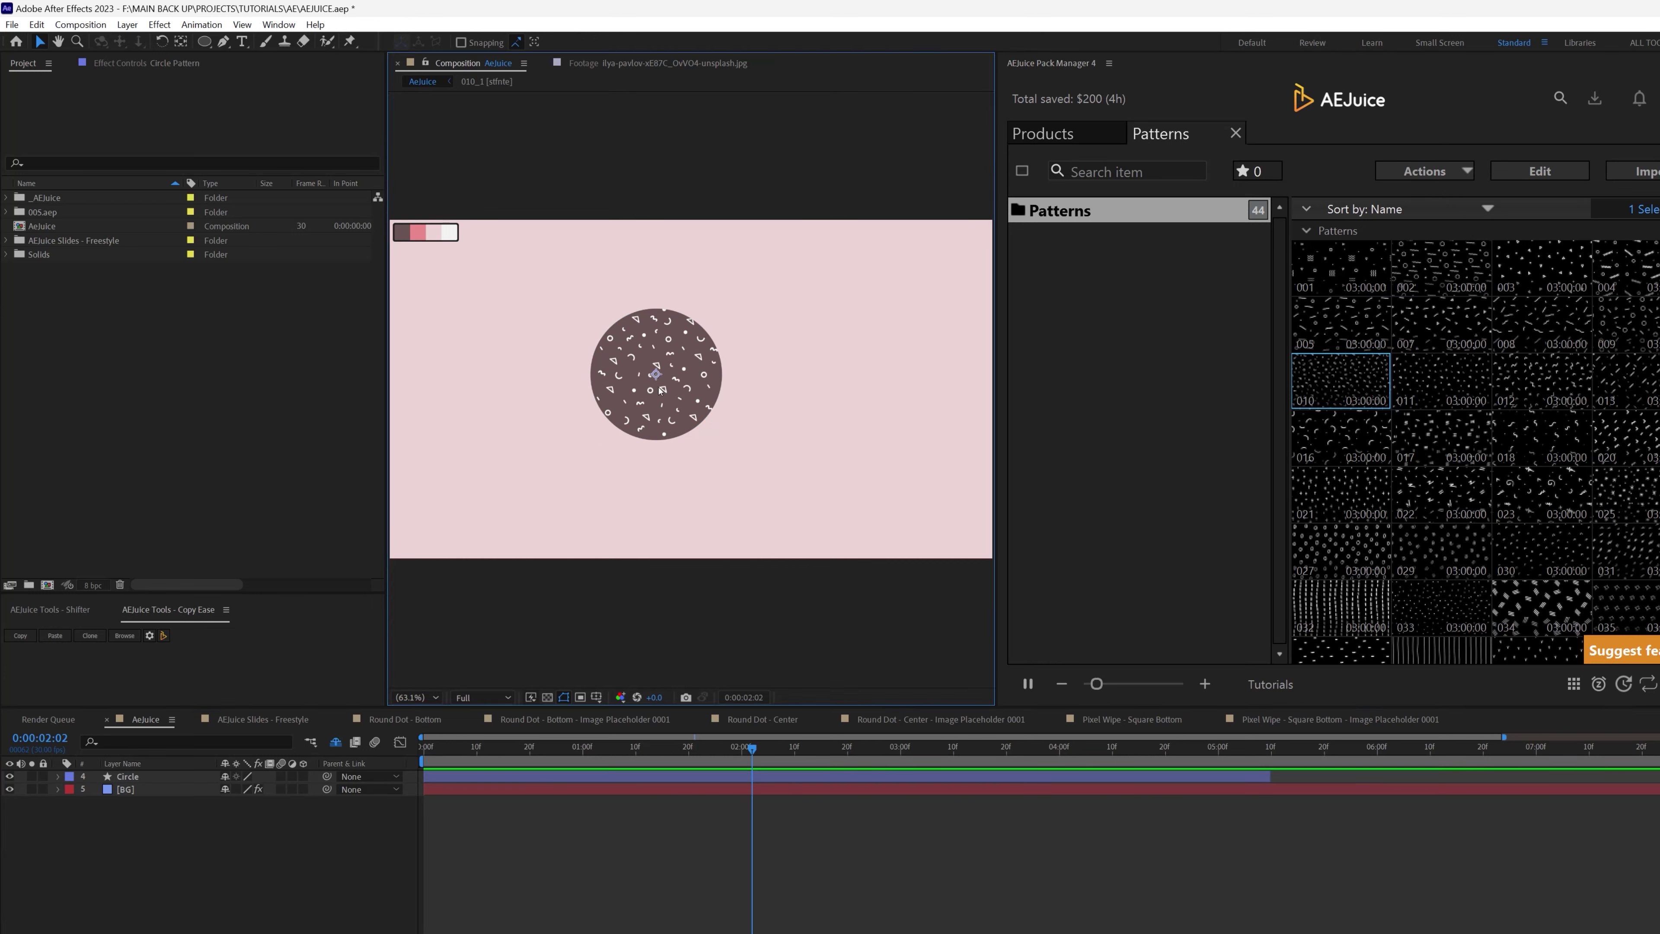
{"action": "left_click_drag", "start_coordinate": [661, 391], "coordinate": [667, 394]}
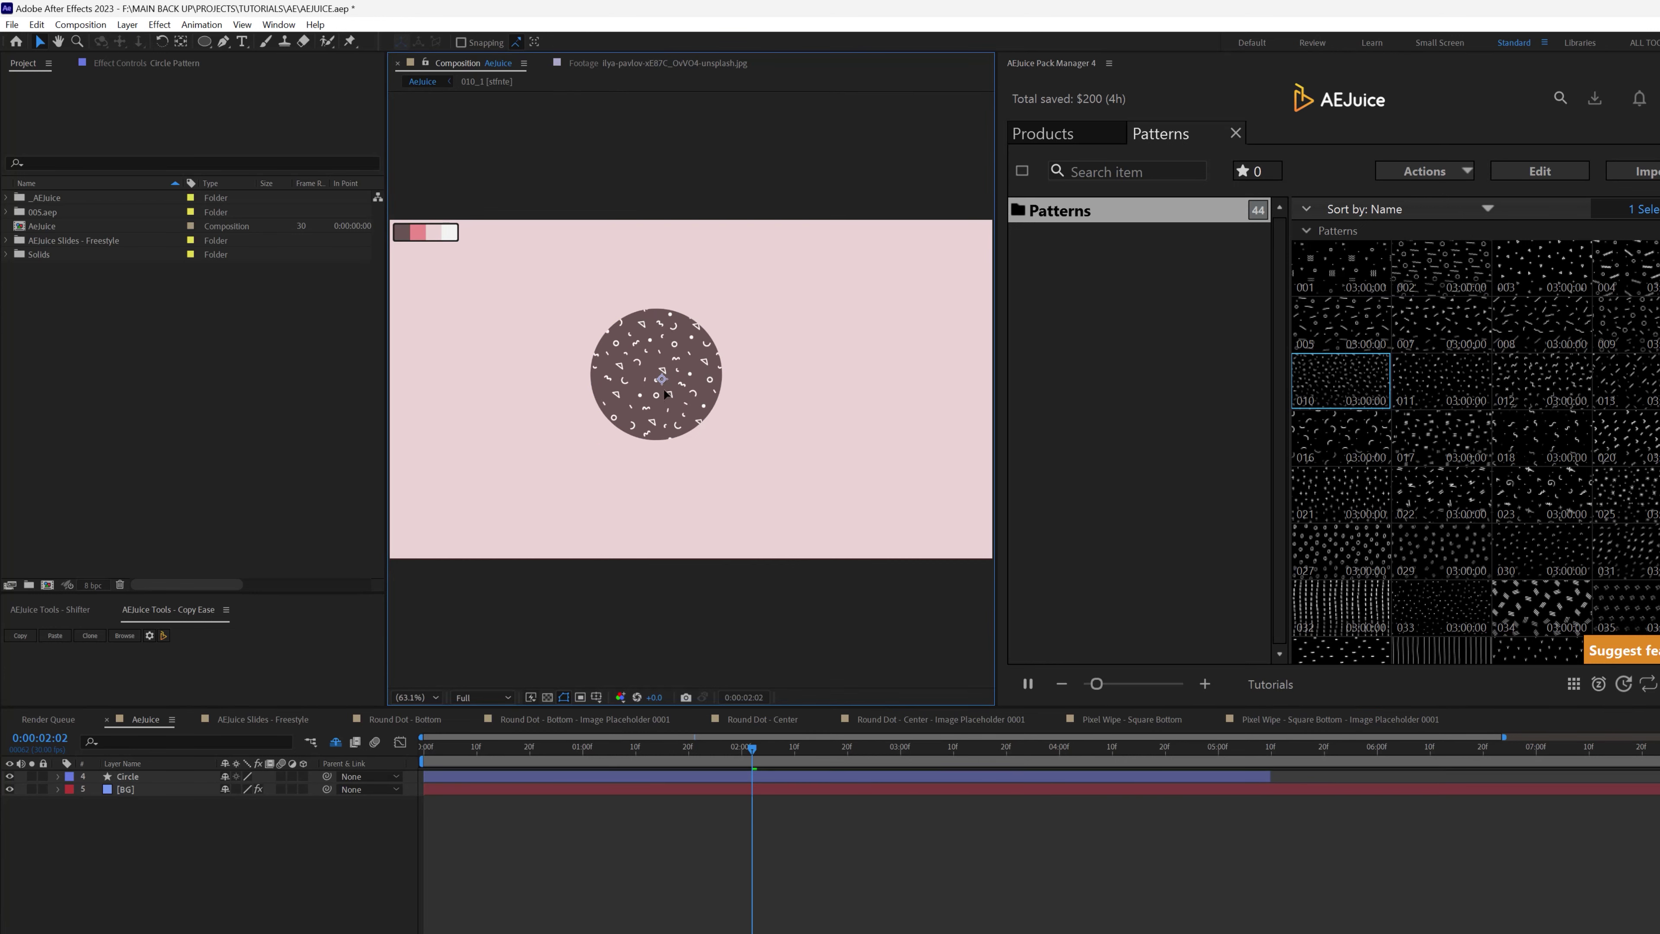
{"action": "left_click", "coordinate": [335, 741]}
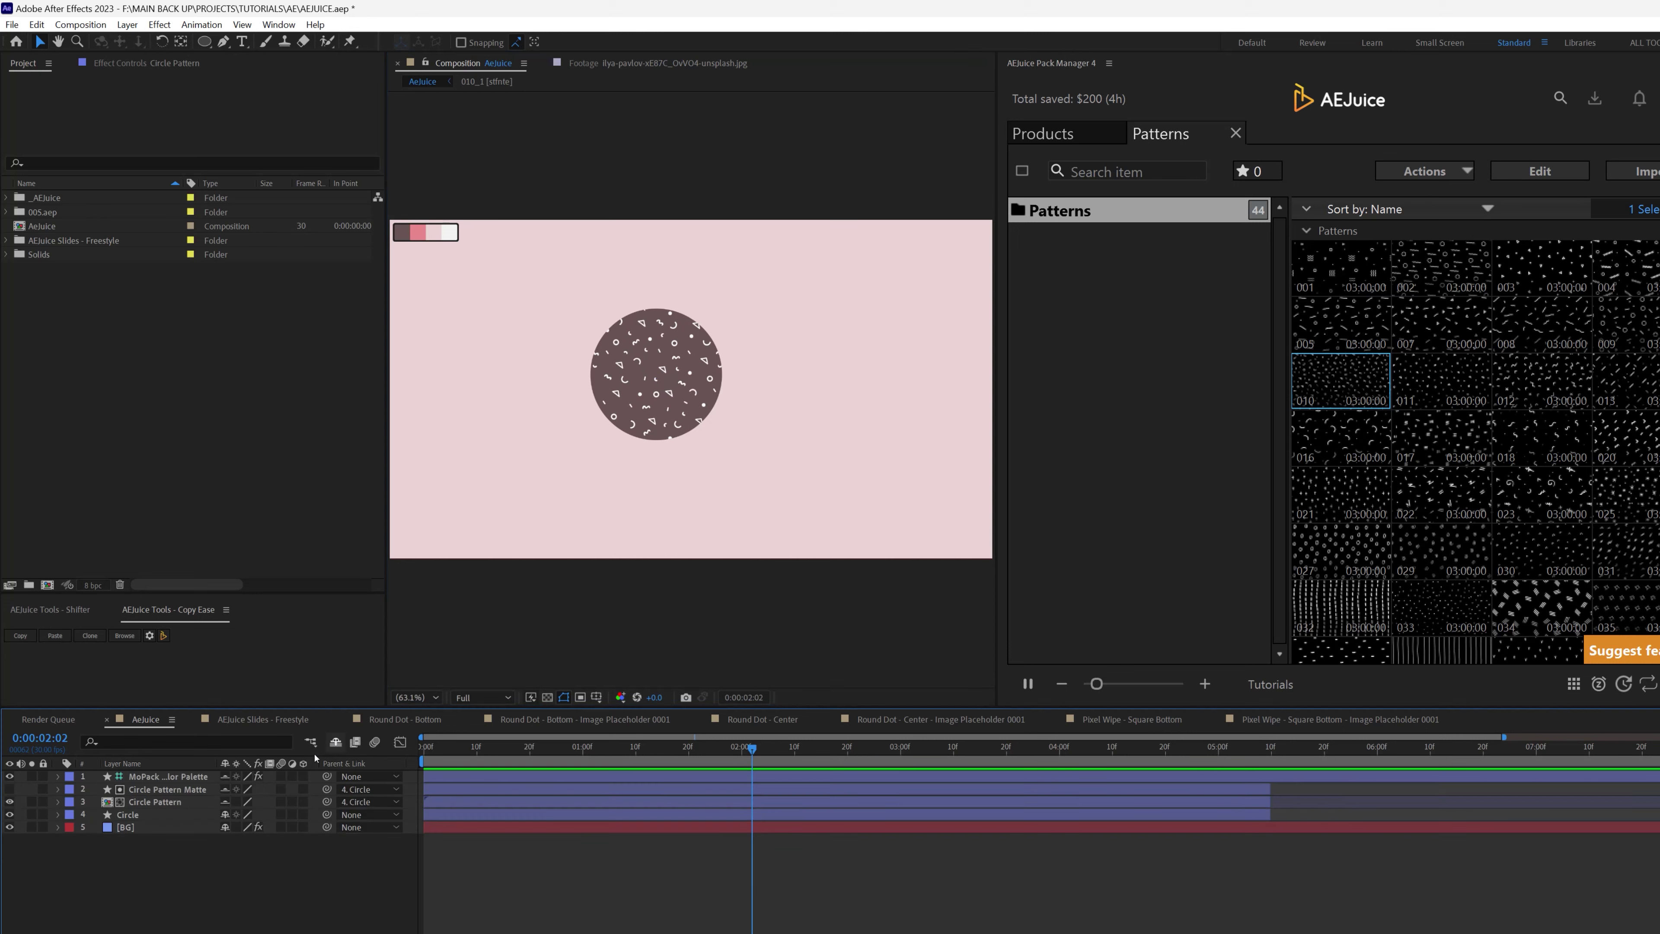
{"action": "left_click", "coordinate": [169, 801]}
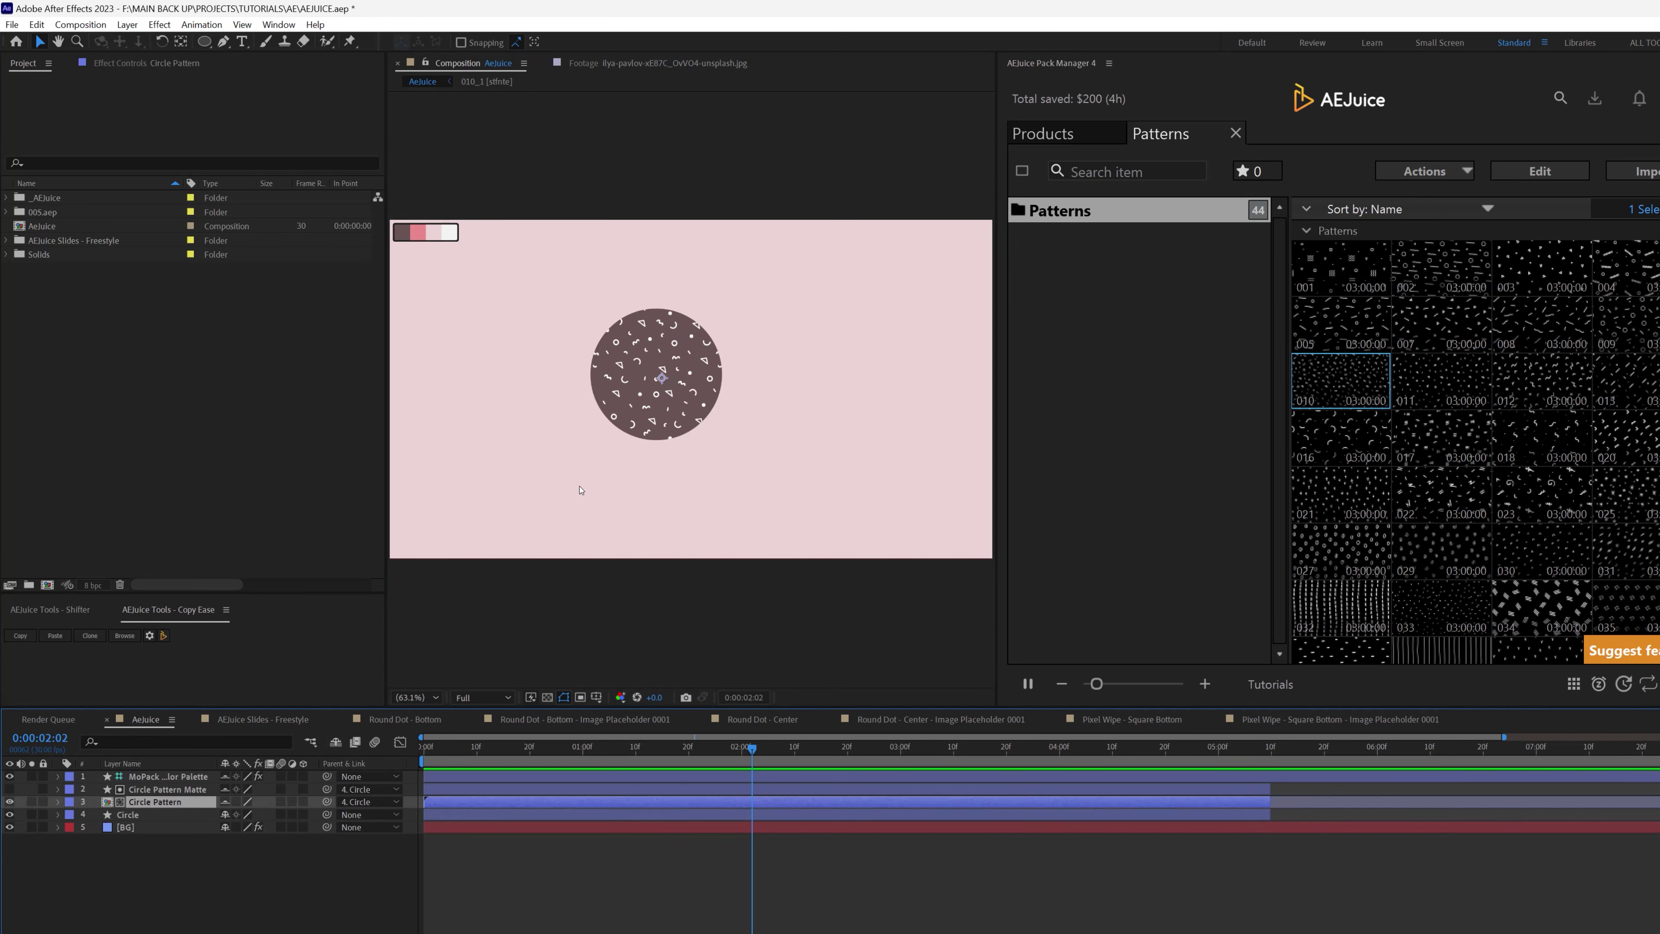
{"action": "left_click_drag", "start_coordinate": [668, 415], "coordinate": [688, 376]}
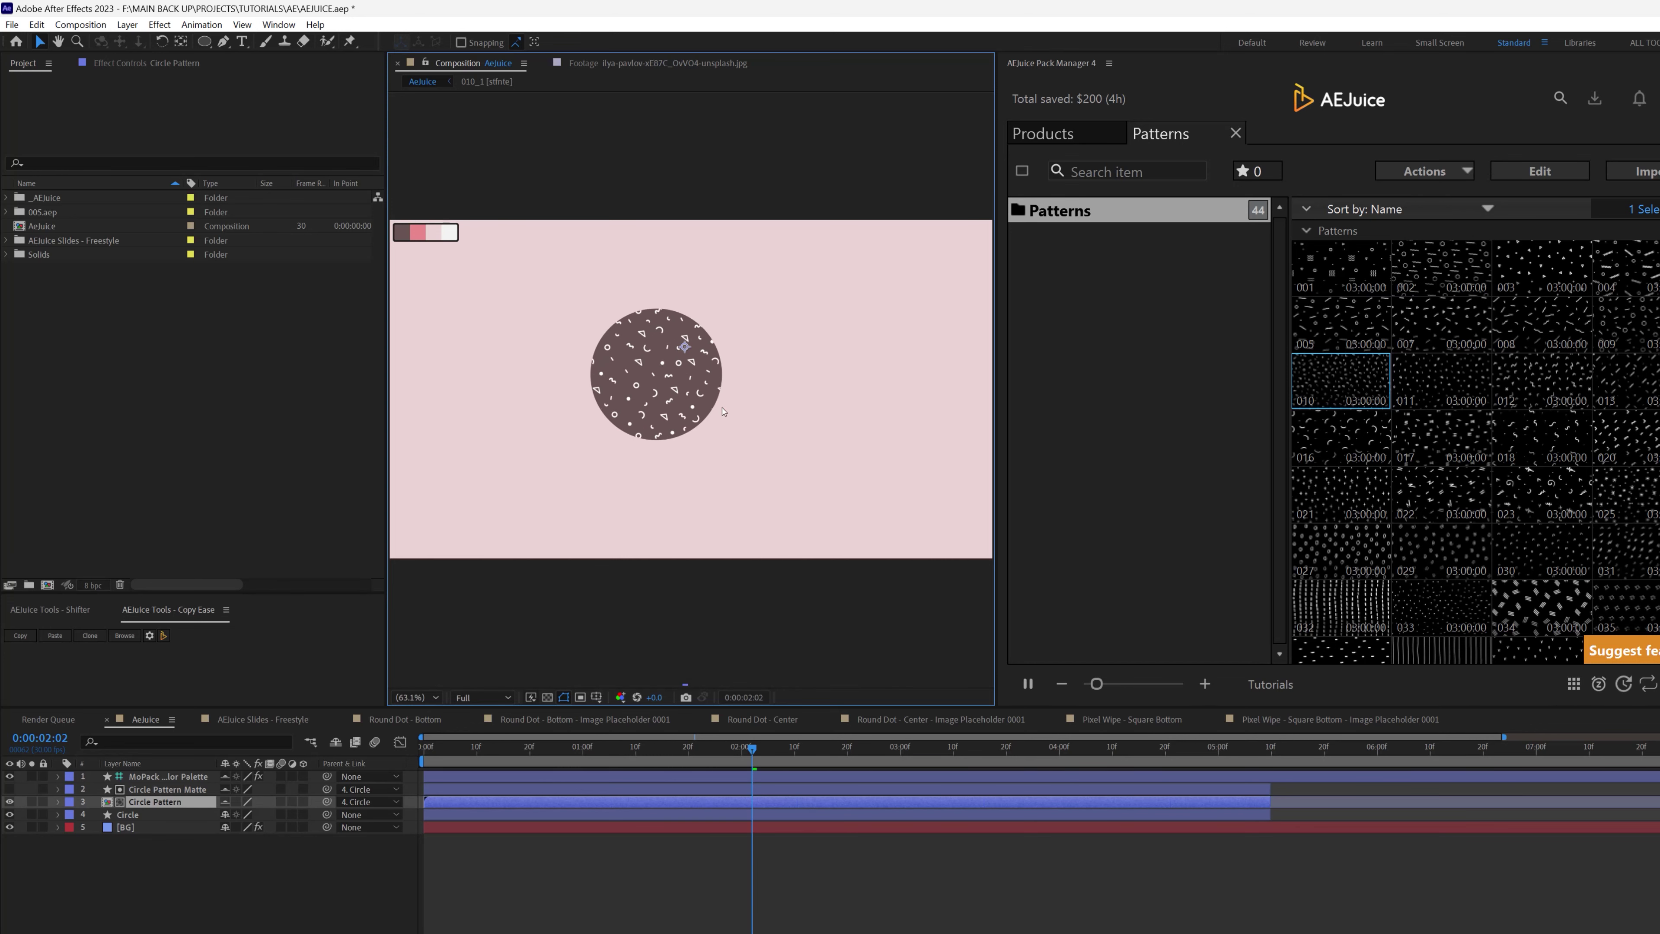
{"action": "left_click", "coordinate": [163, 841]}
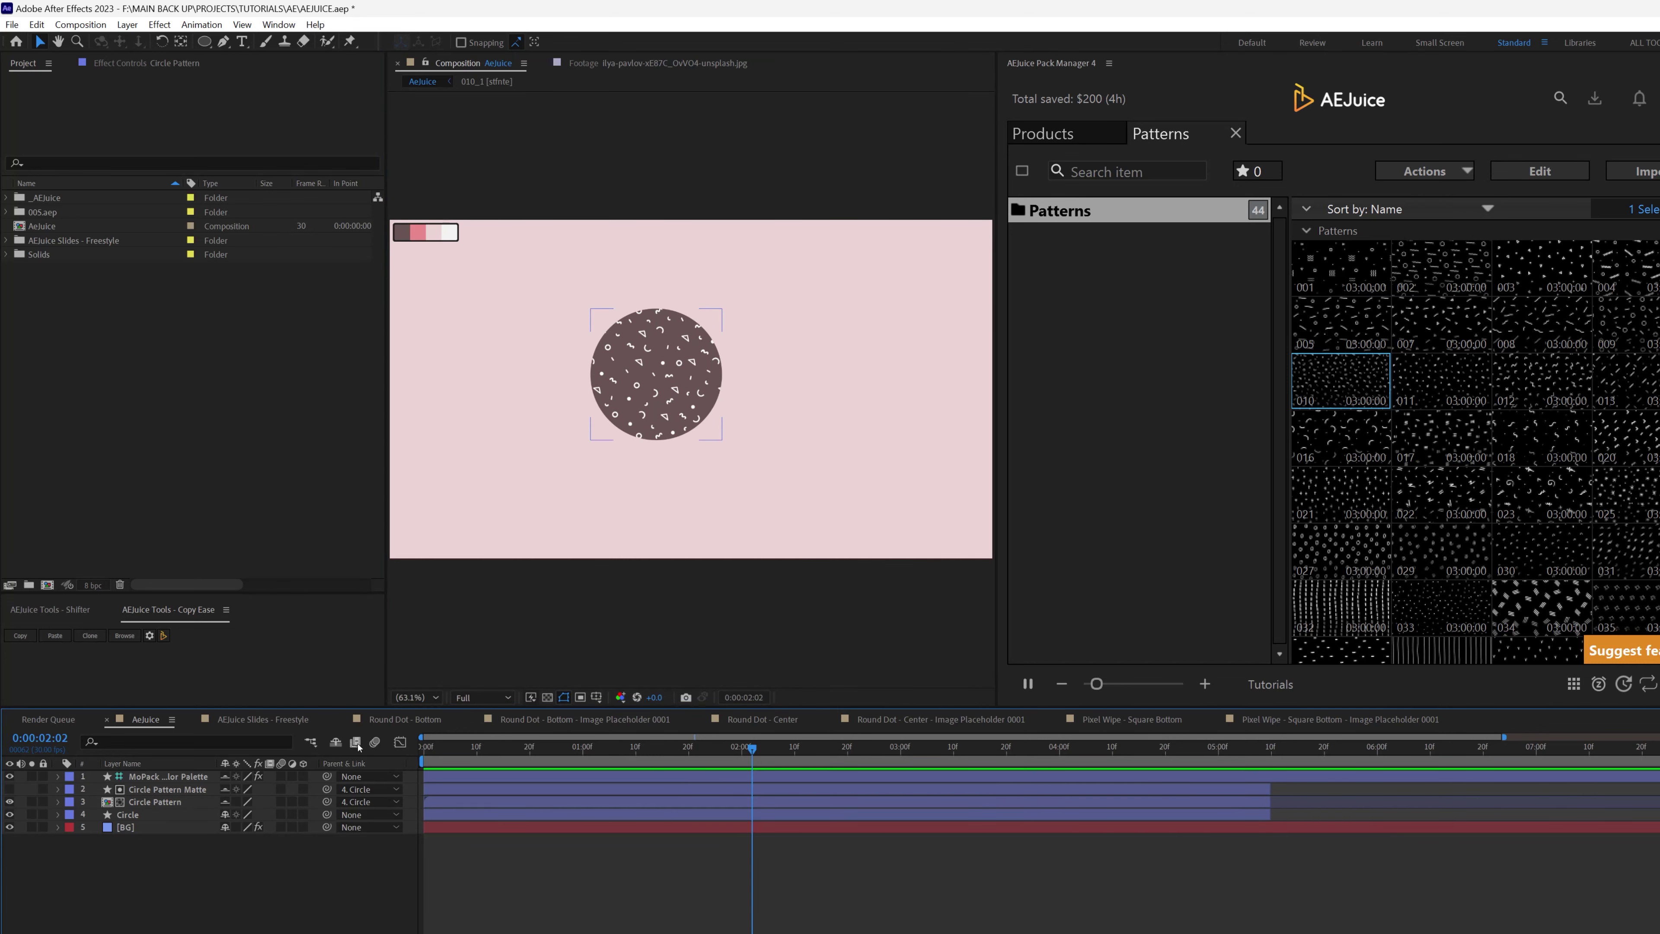
Step: Hide the shy pattern layers in the timeline again
{"action": "left_click", "coordinate": [336, 742]}
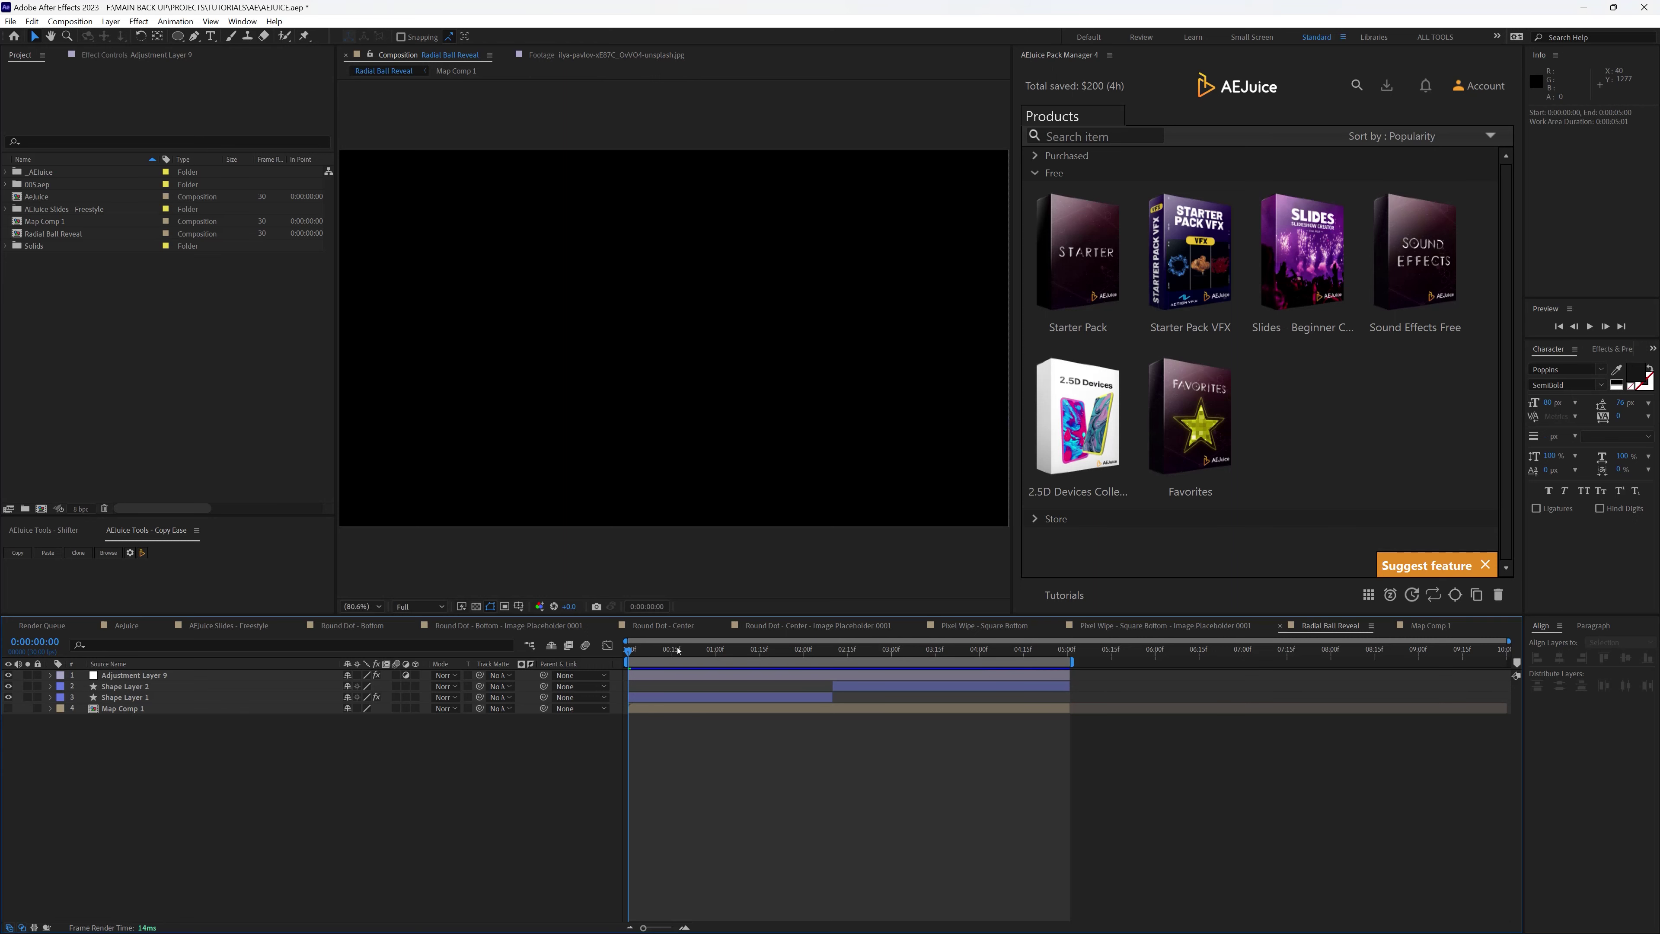
Step: Preview the Radial Ball Reveal composition from the start and scrub the time indicator to 0:00:01:26
{"action": "left_click_drag", "start_coordinate": [659, 646], "coordinate": [620, 642]}
{"action": "key", "text": "space"}
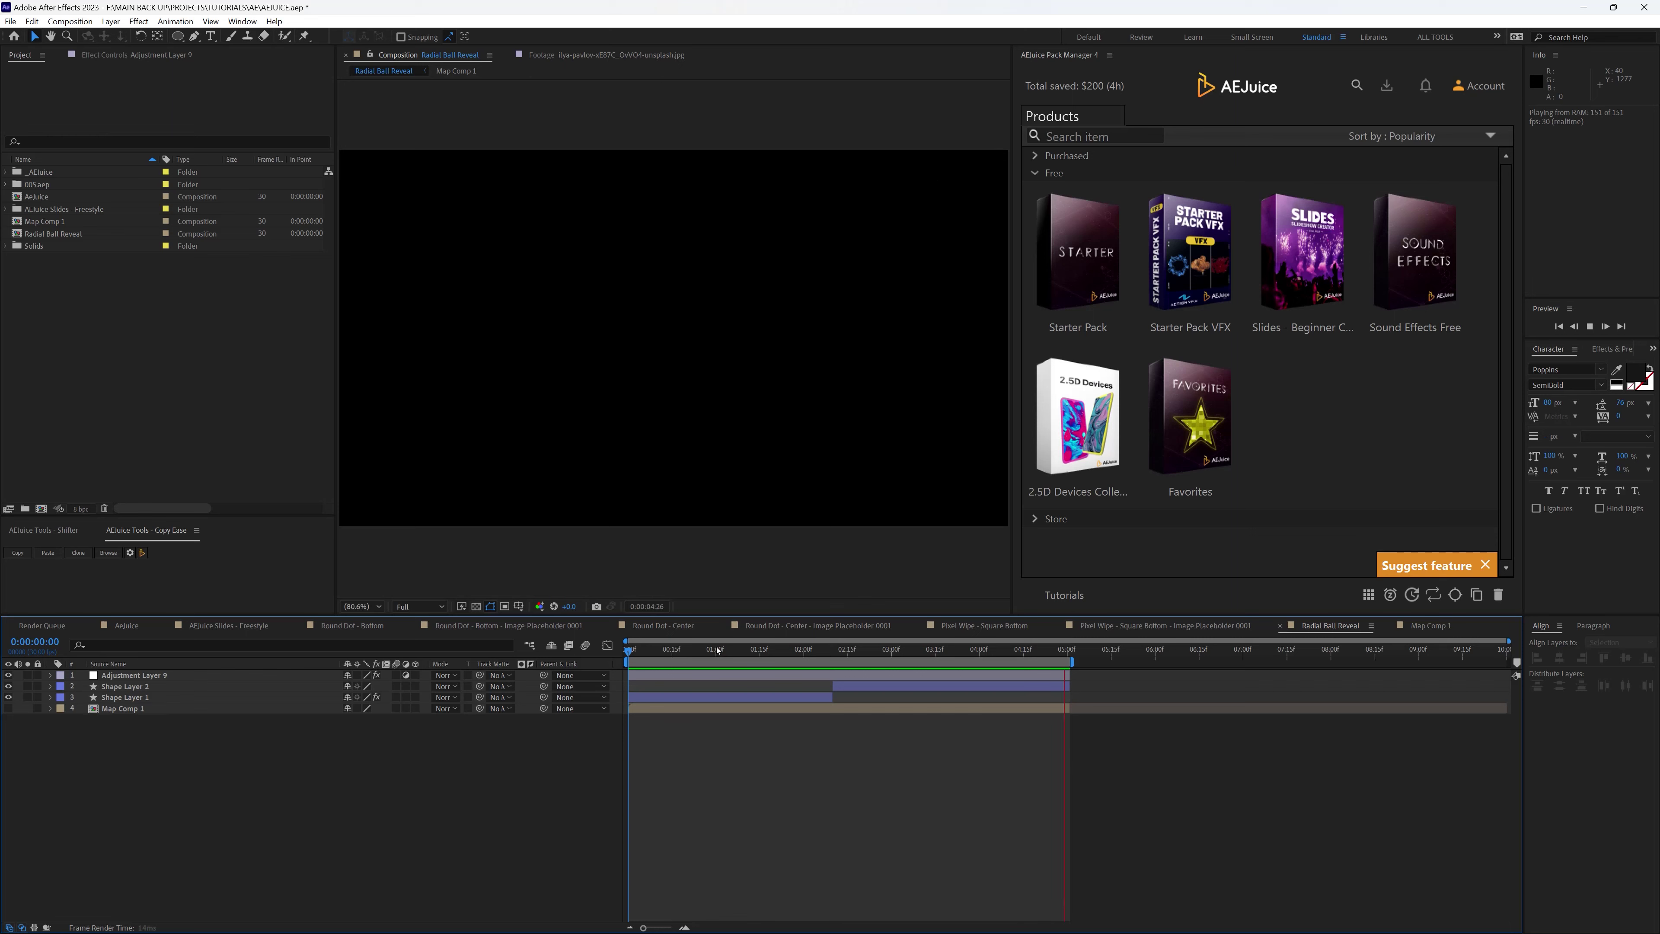
{"action": "left_click_drag", "start_coordinate": [717, 651], "coordinate": [793, 656]}
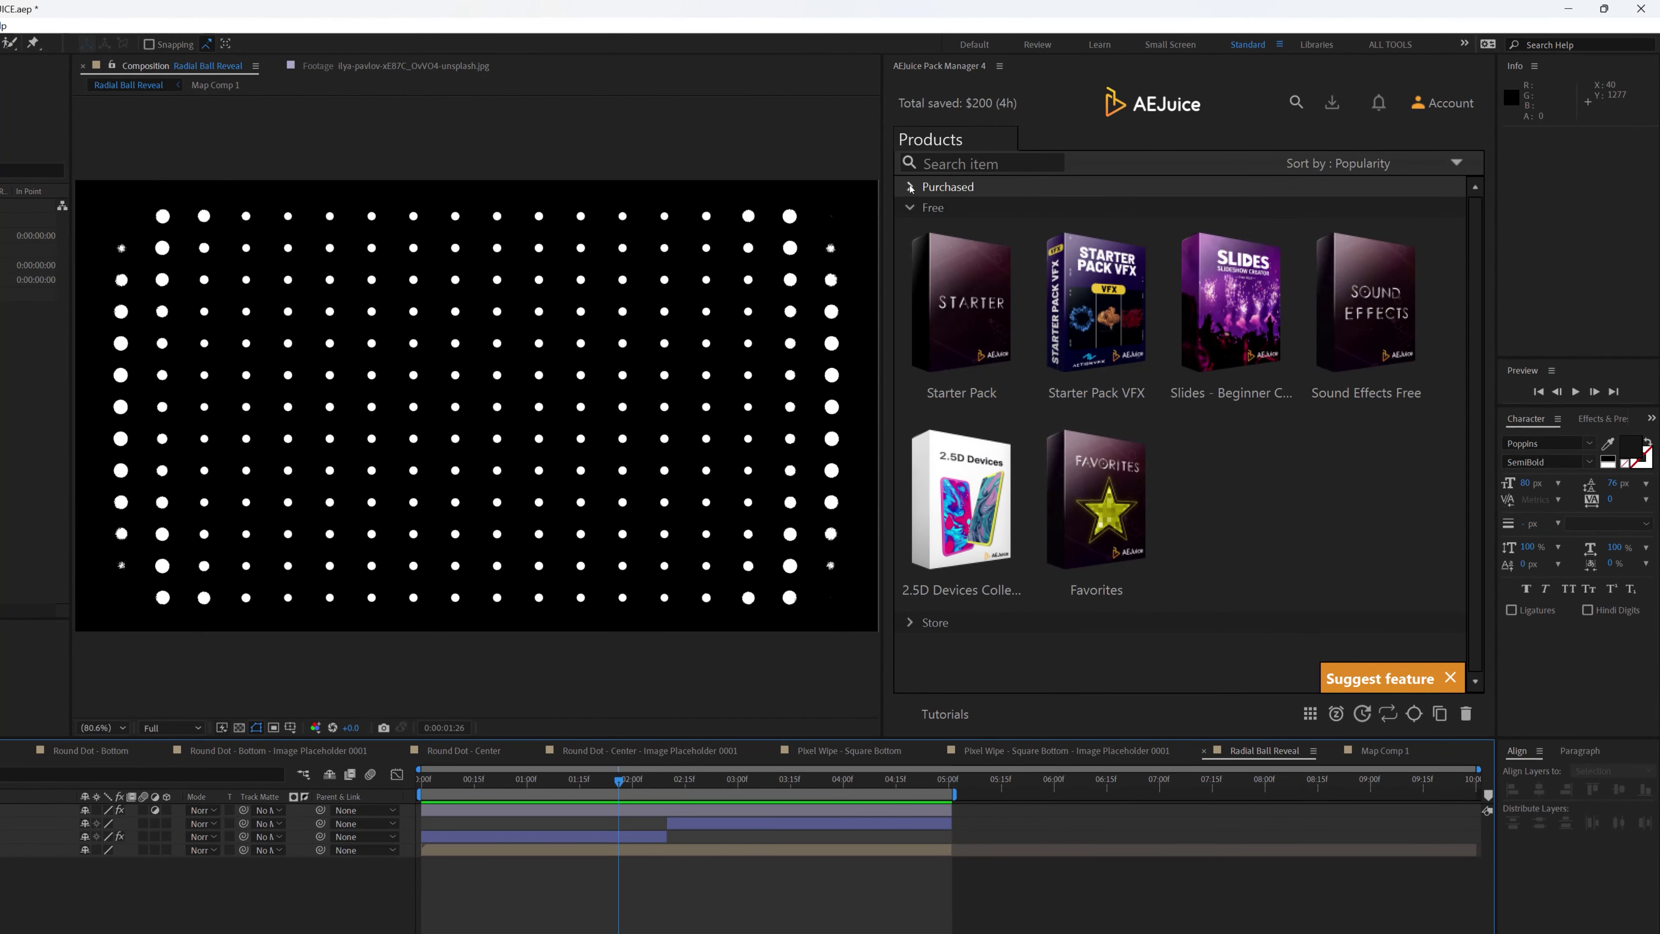
Step: Search the purchased AEJuice products for "my pa", open My Pack and widen the Pack Manager until the Add option shows
{"action": "left_click", "coordinate": [911, 188]}
{"action": "scroll", "coordinate": [1086, 430], "scroll_direction": "down", "scroll_amount": 6}
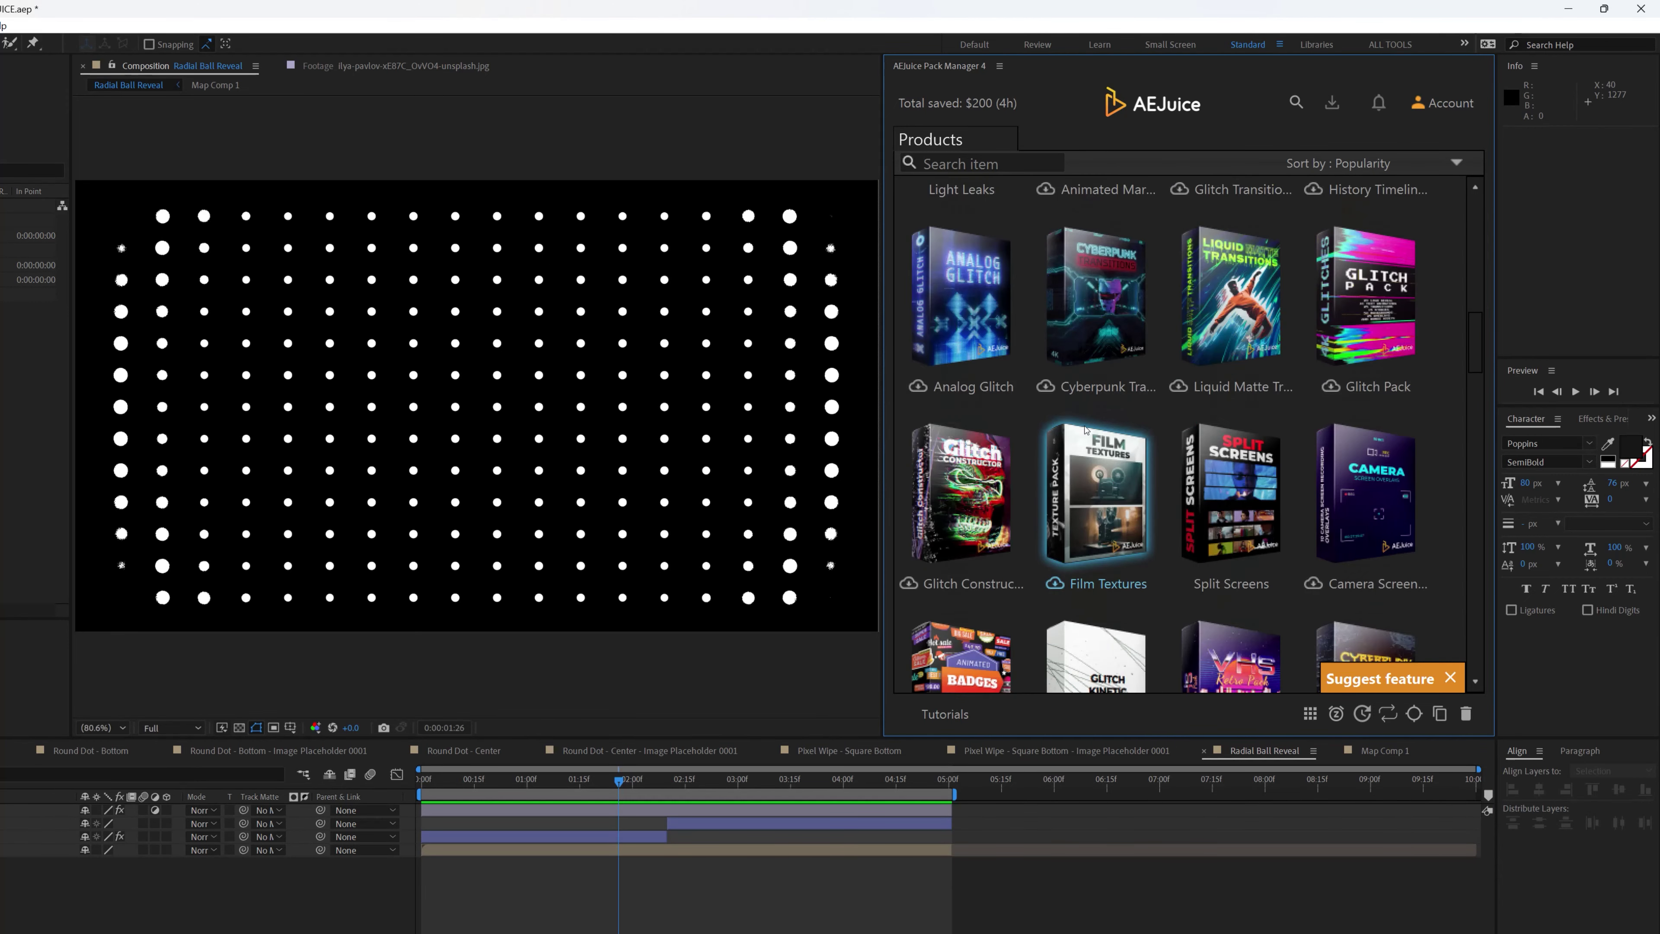
{"action": "scroll", "coordinate": [1086, 430], "scroll_direction": "down", "scroll_amount": 3}
{"action": "scroll", "coordinate": [1086, 430], "scroll_direction": "up", "scroll_amount": 4}
{"action": "left_click", "coordinate": [999, 163]}
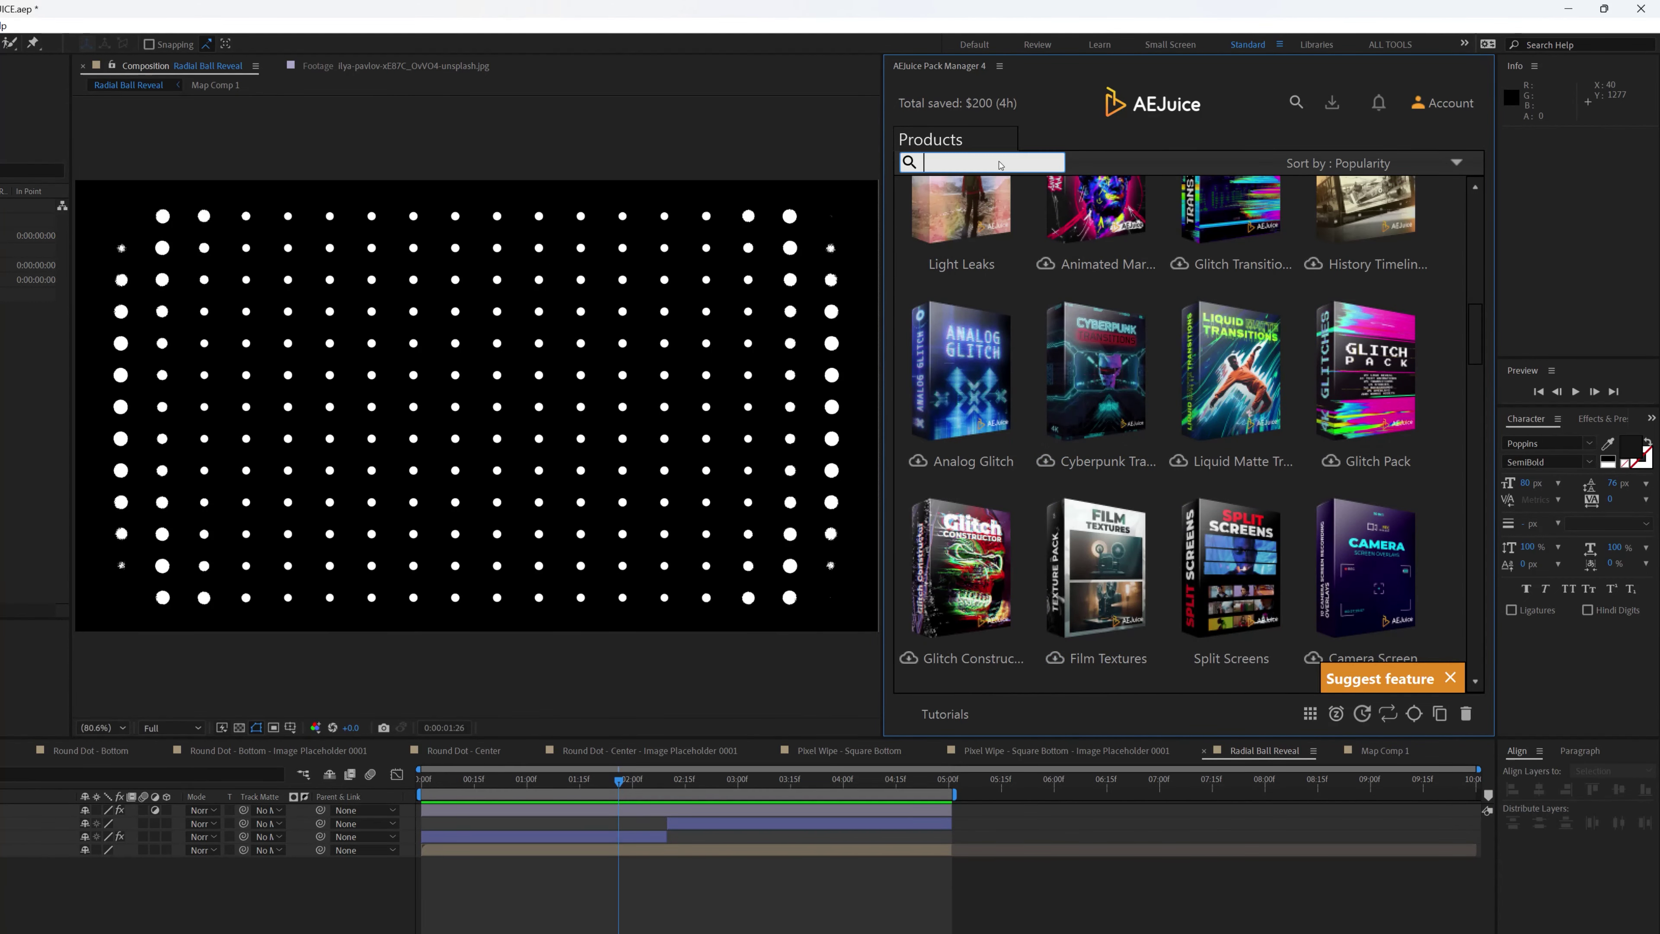
{"action": "type", "text": "my pa"}
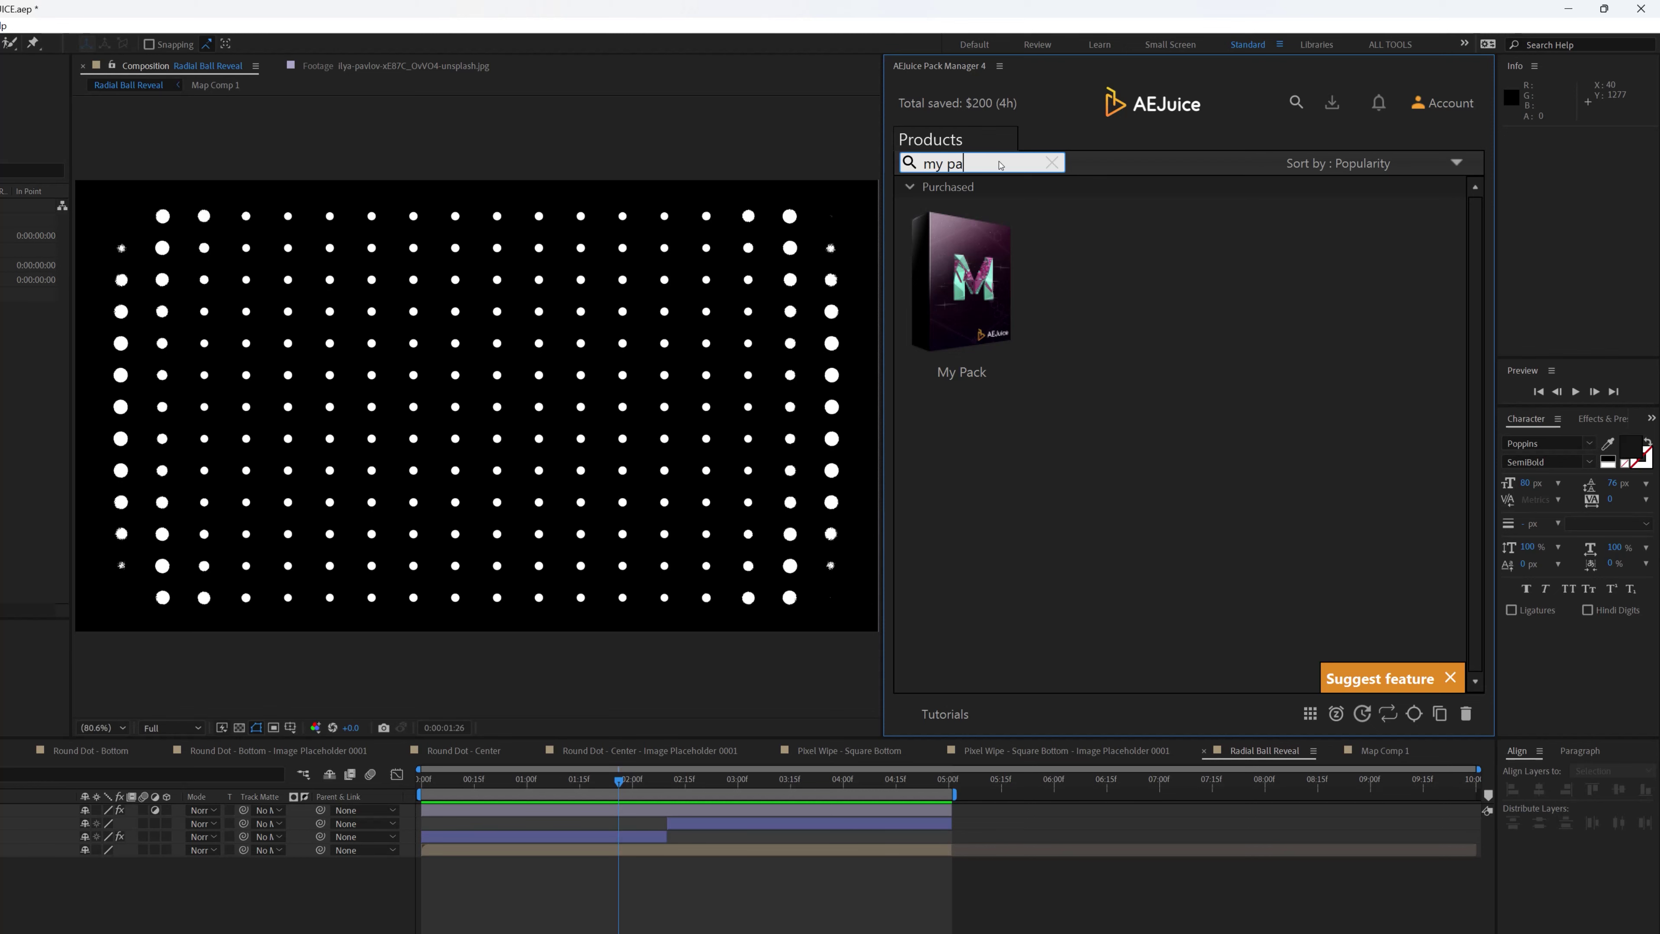
{"action": "left_click", "coordinate": [949, 260]}
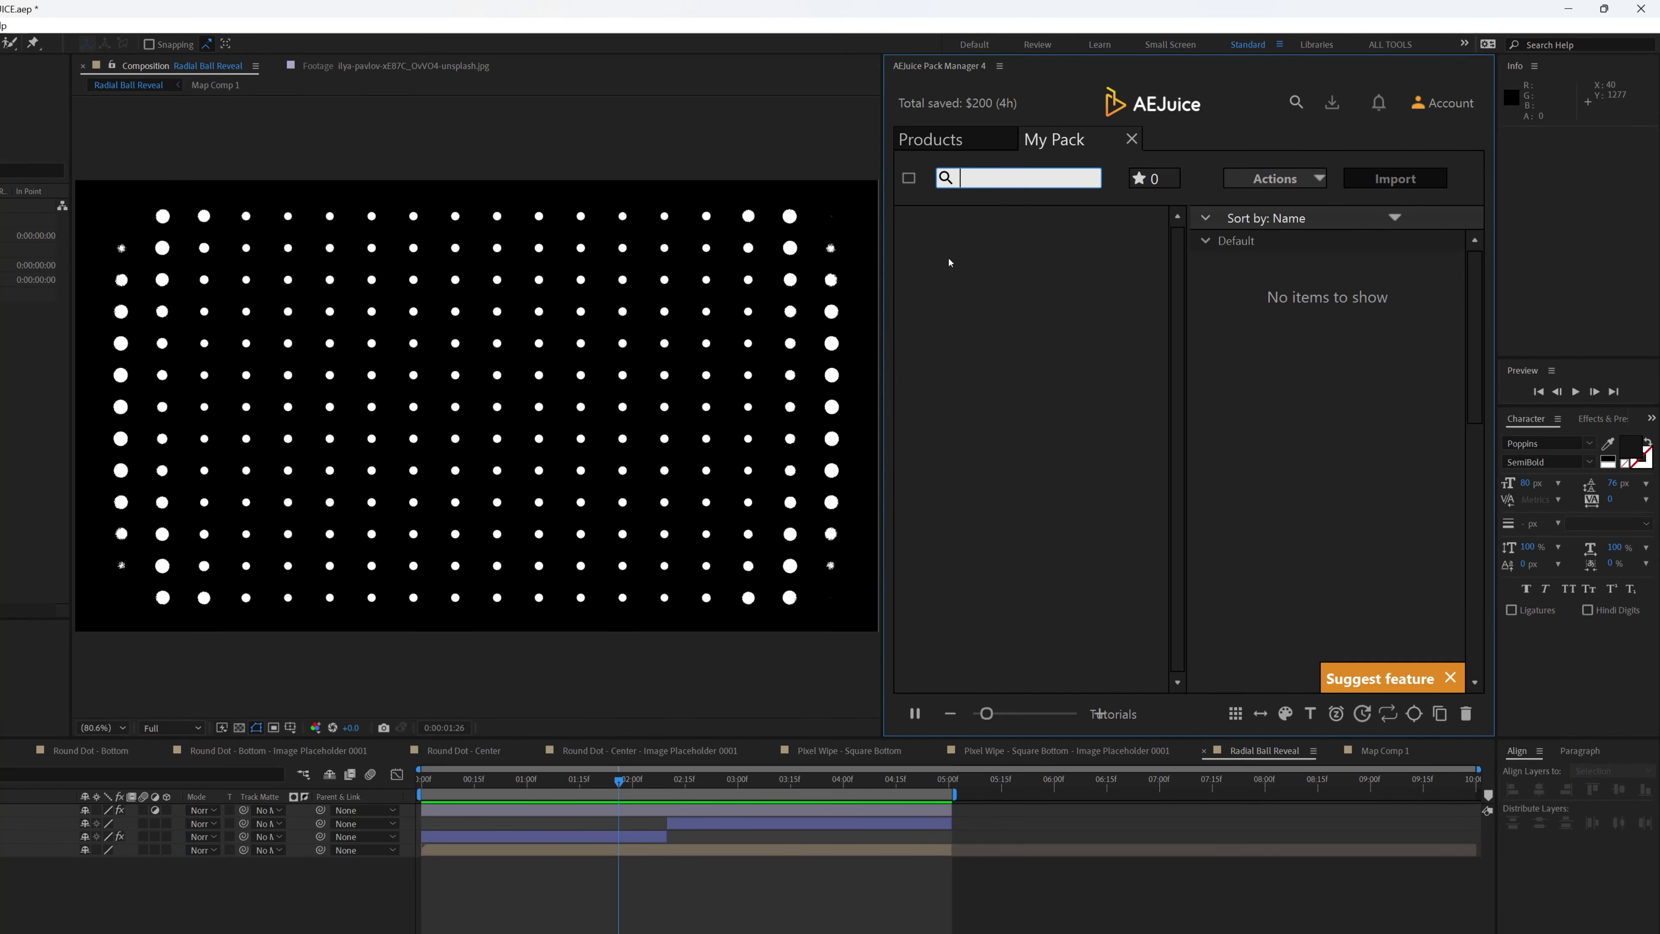
{"action": "left_click_drag", "start_coordinate": [883, 325], "coordinate": [609, 319]}
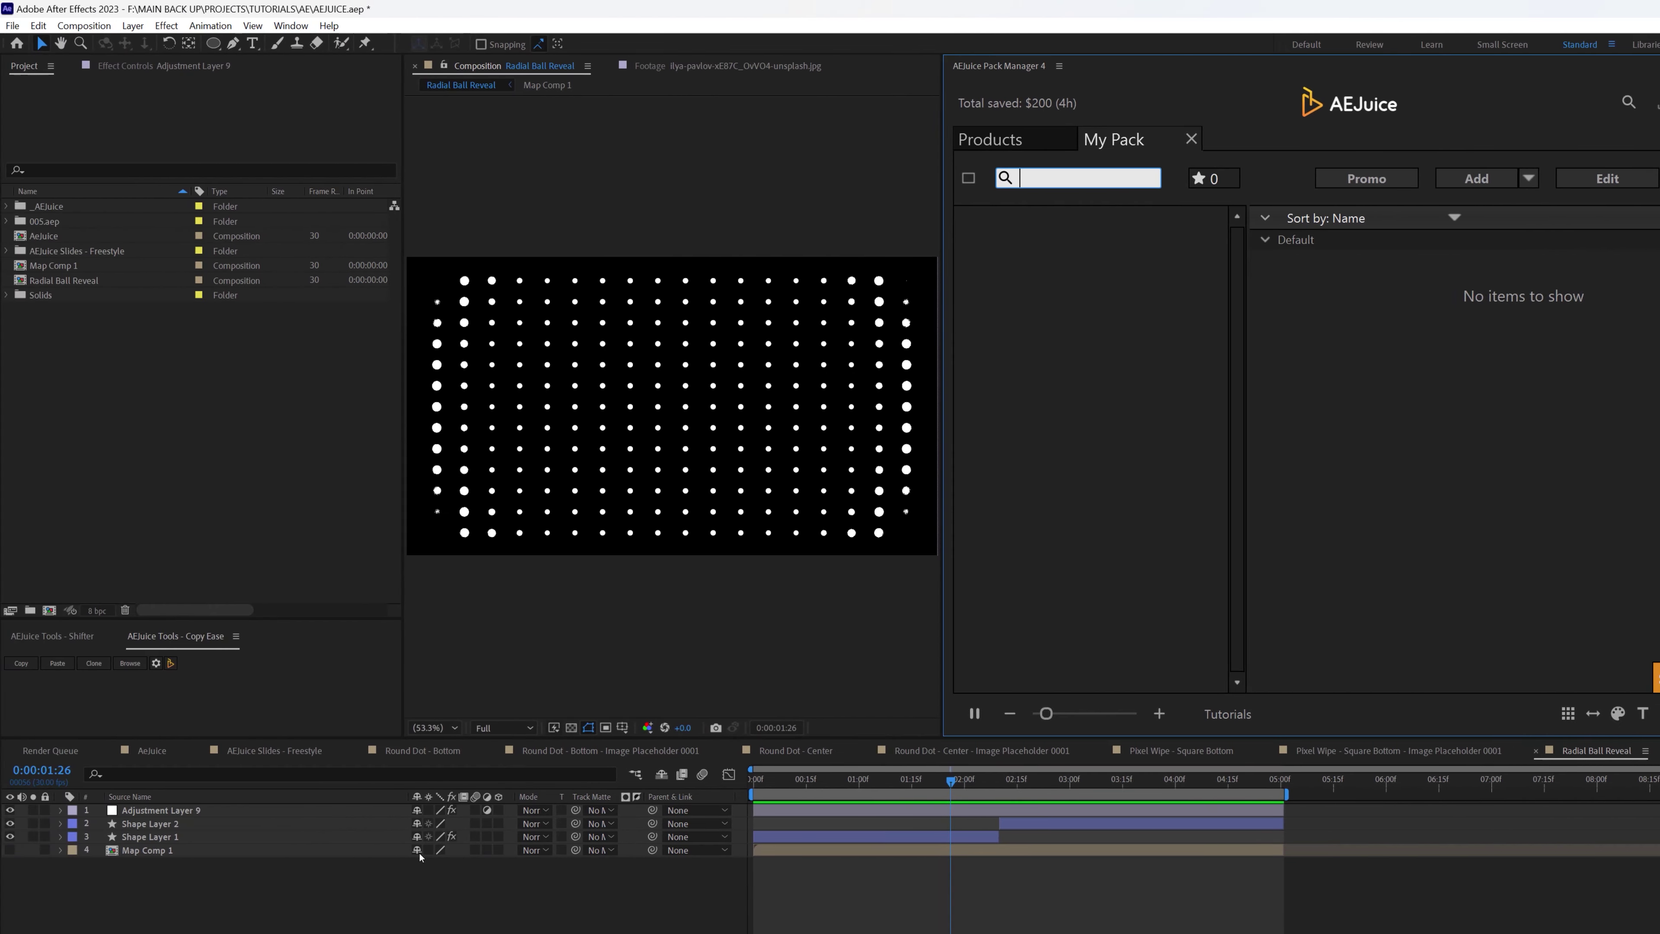
Step: Add the Radial Ball Reveal composition to My Pack as Preview + AEP and preview the saved item's animation
{"action": "left_click", "coordinate": [67, 281]}
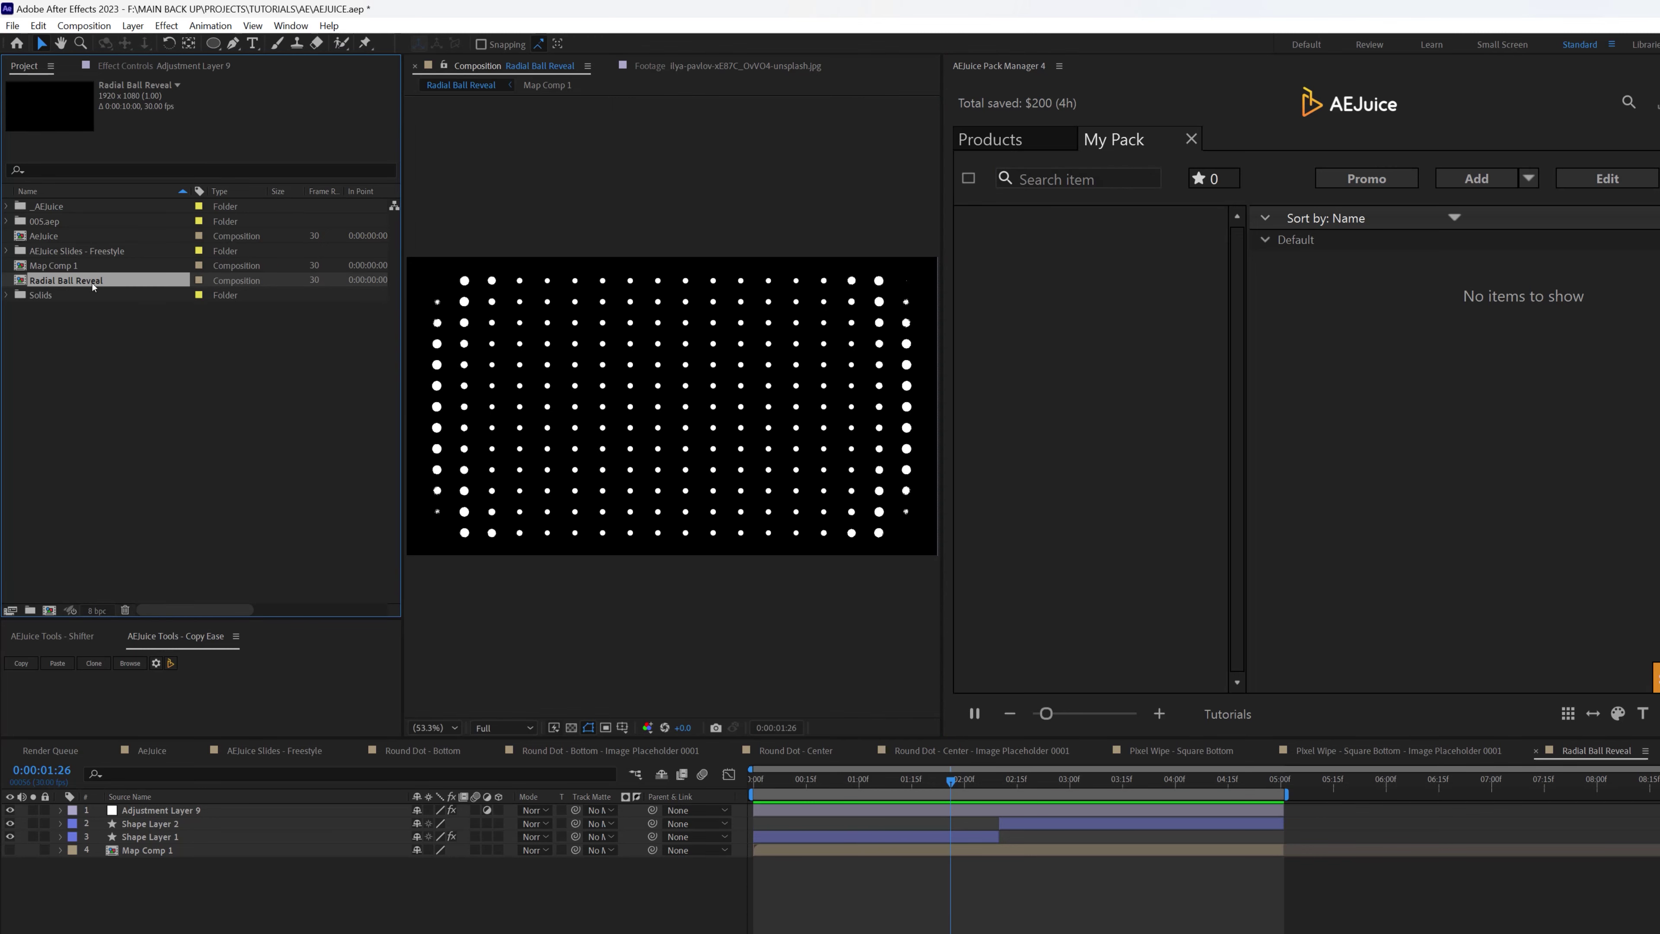
{"action": "left_click", "coordinate": [1528, 178]}
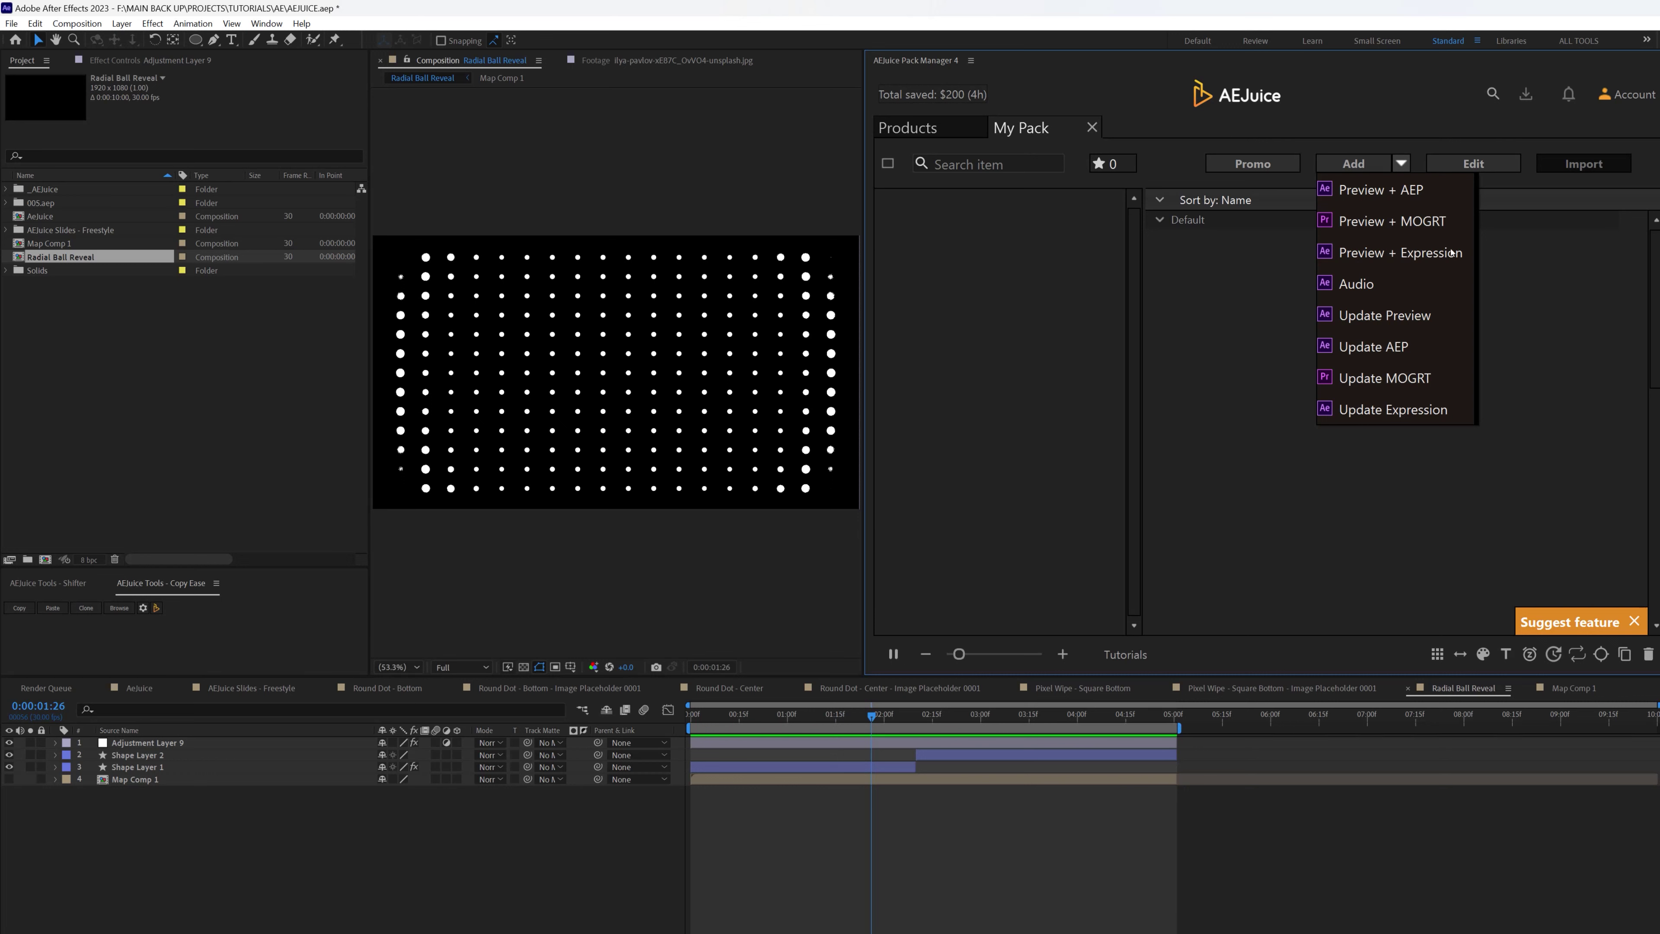
{"action": "left_click", "coordinate": [1382, 191]}
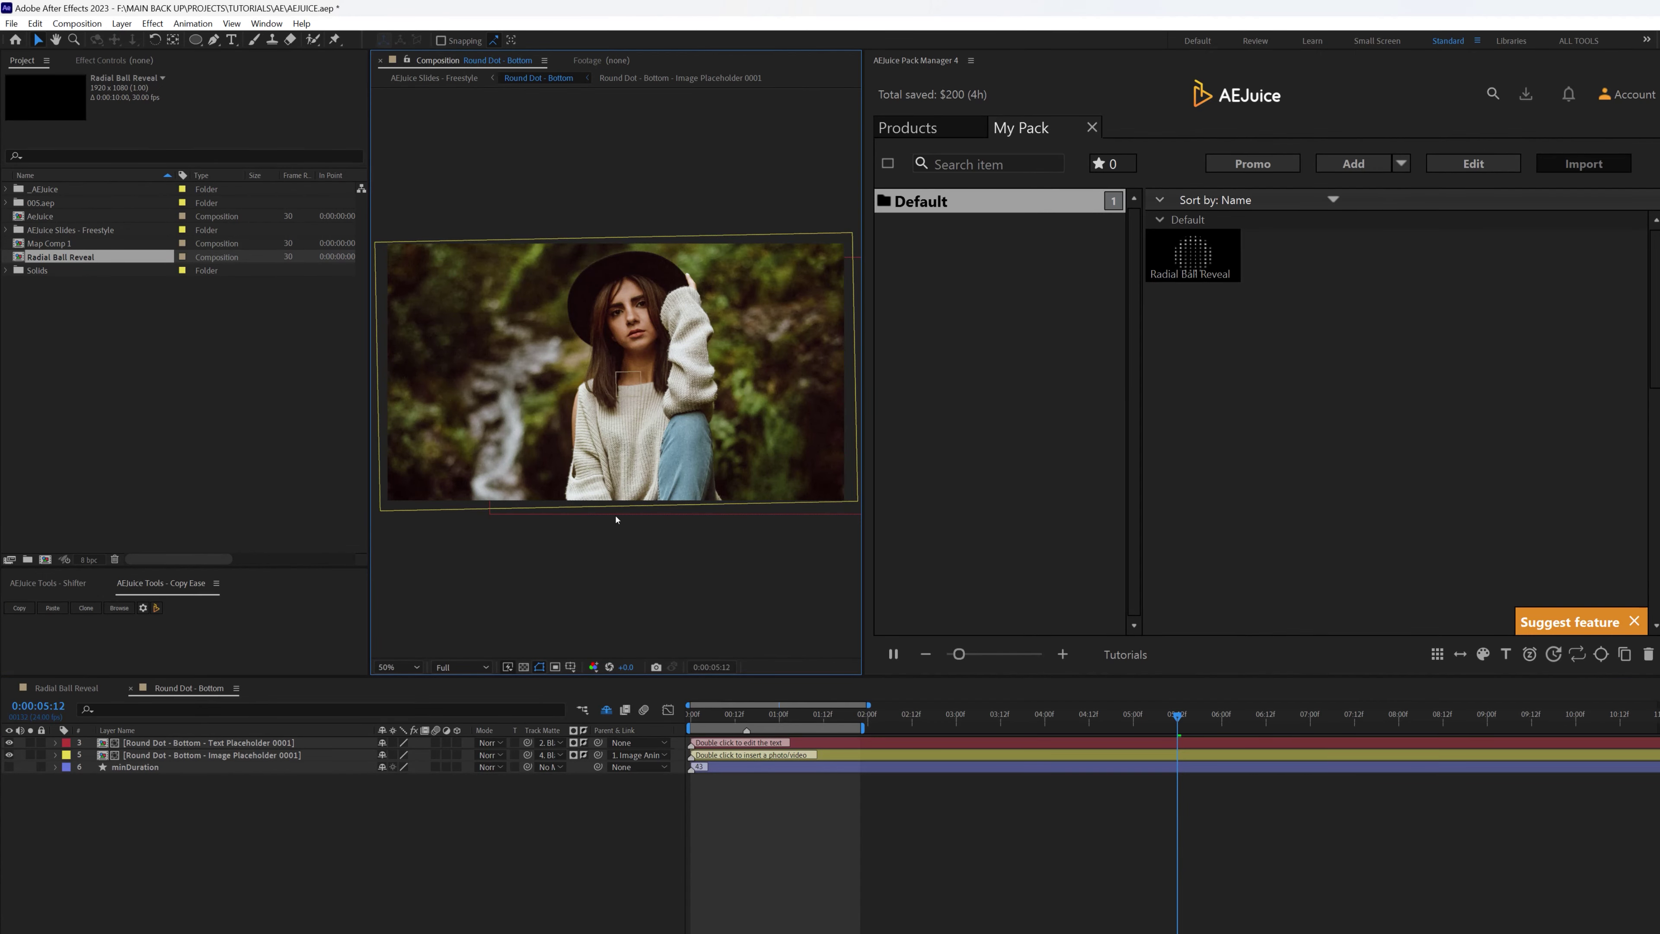
{"action": "mouse_move", "coordinate": [1207, 261]}
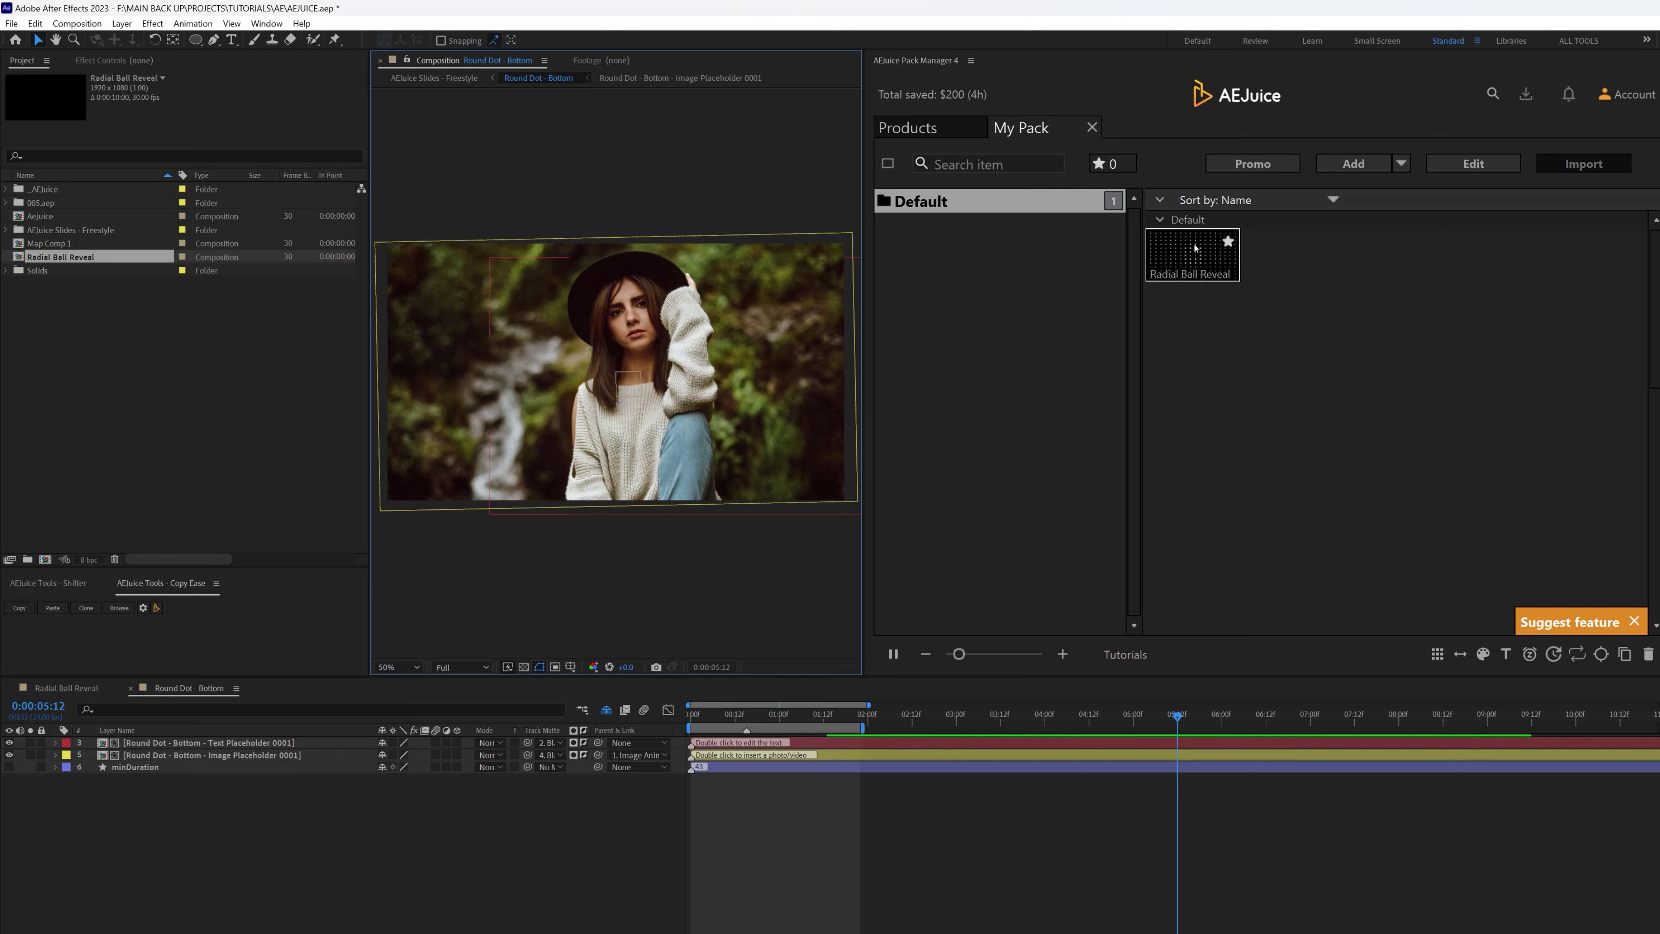
{"action": "mouse_move", "coordinate": [1191, 235]}
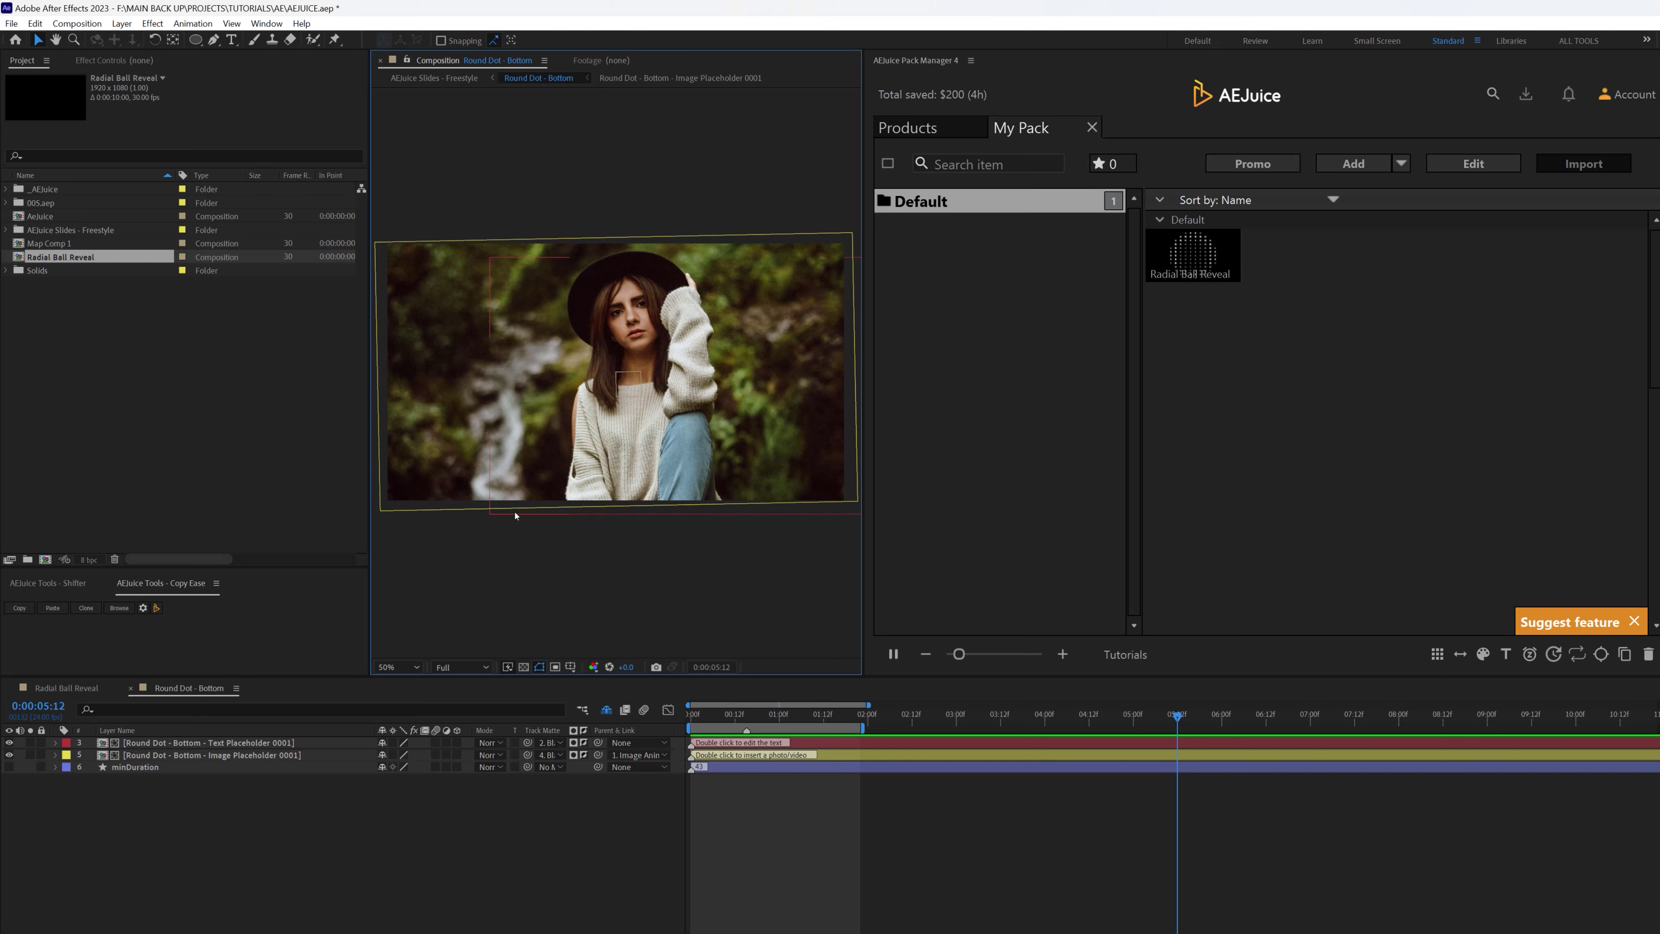
Step: Deselect the Radial Ball Reveal composition in the project and start a new empty project
{"action": "left_click", "coordinate": [140, 389]}
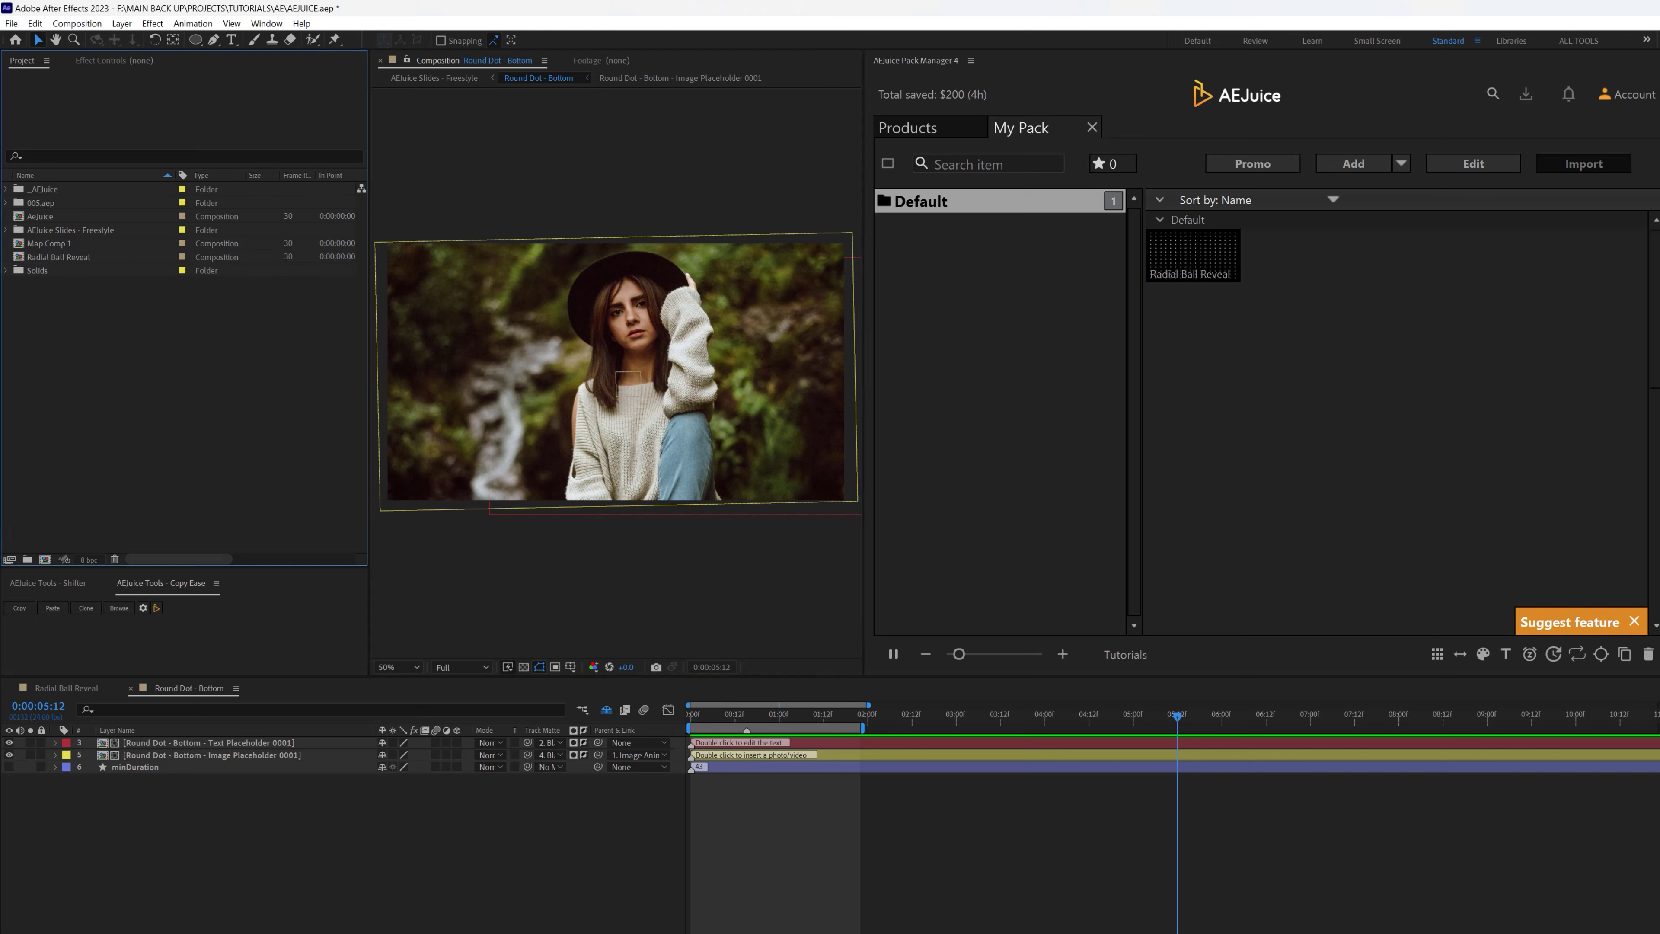
{"action": "left_click", "coordinate": [12, 23]}
{"action": "mouse_move", "coordinate": [126, 42]}
{"action": "left_click", "coordinate": [268, 39]}
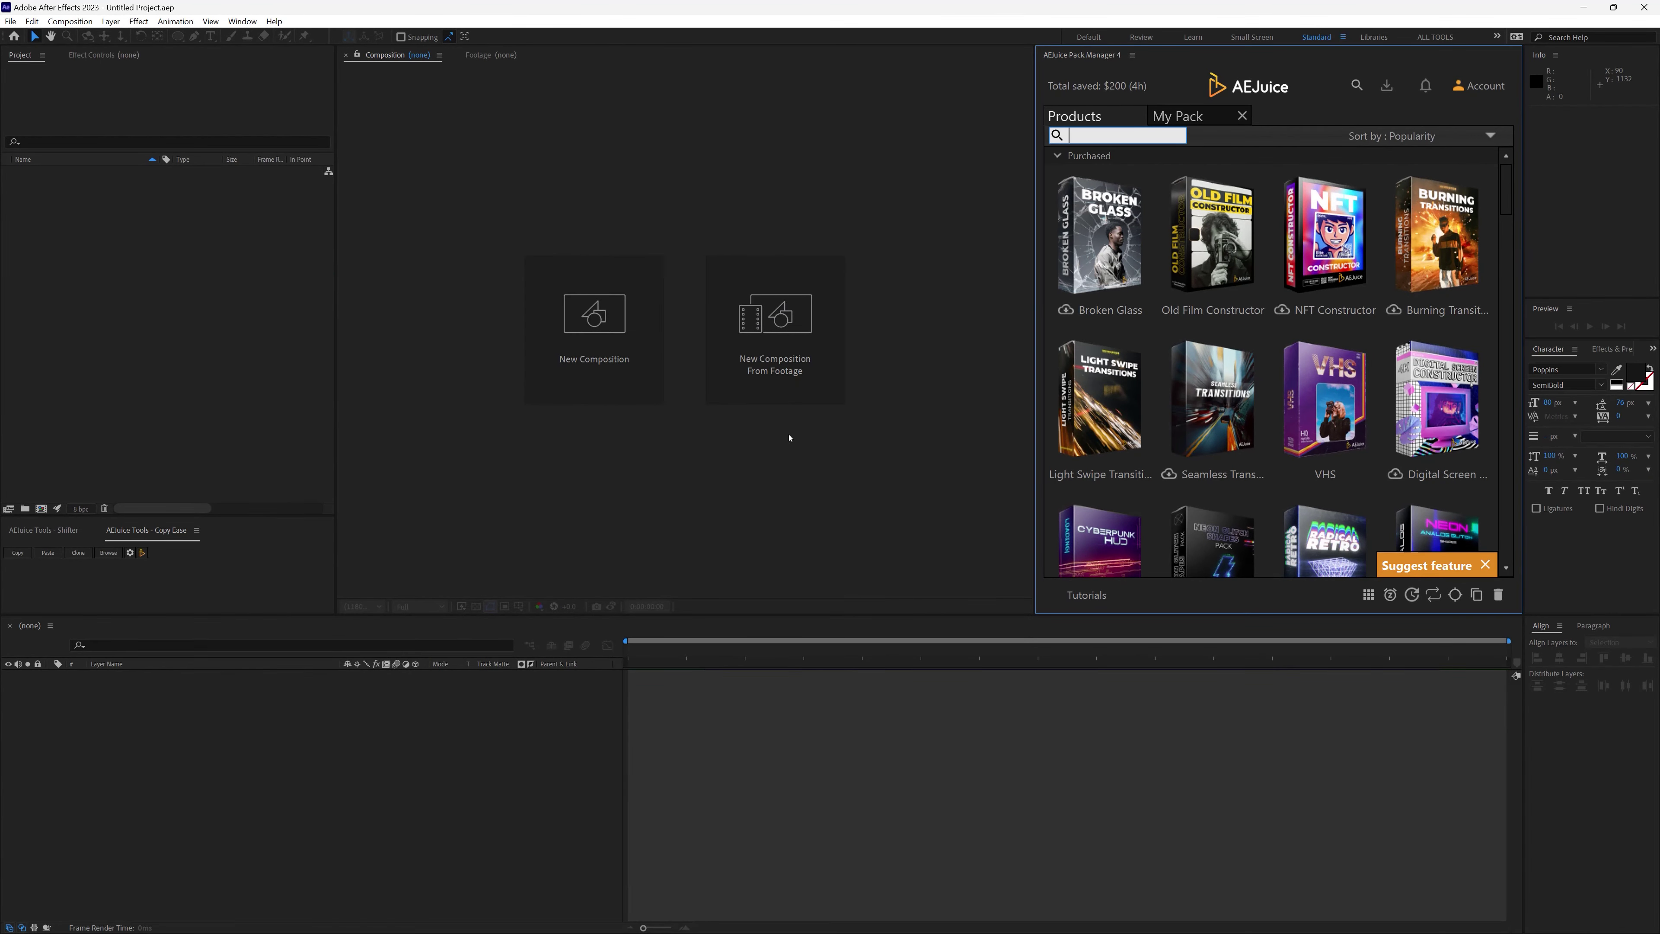
Step: Create a composition named "Ae juice test" at 1920x1080 with a frame rate of 30 fps
{"action": "left_click", "coordinate": [595, 324]}
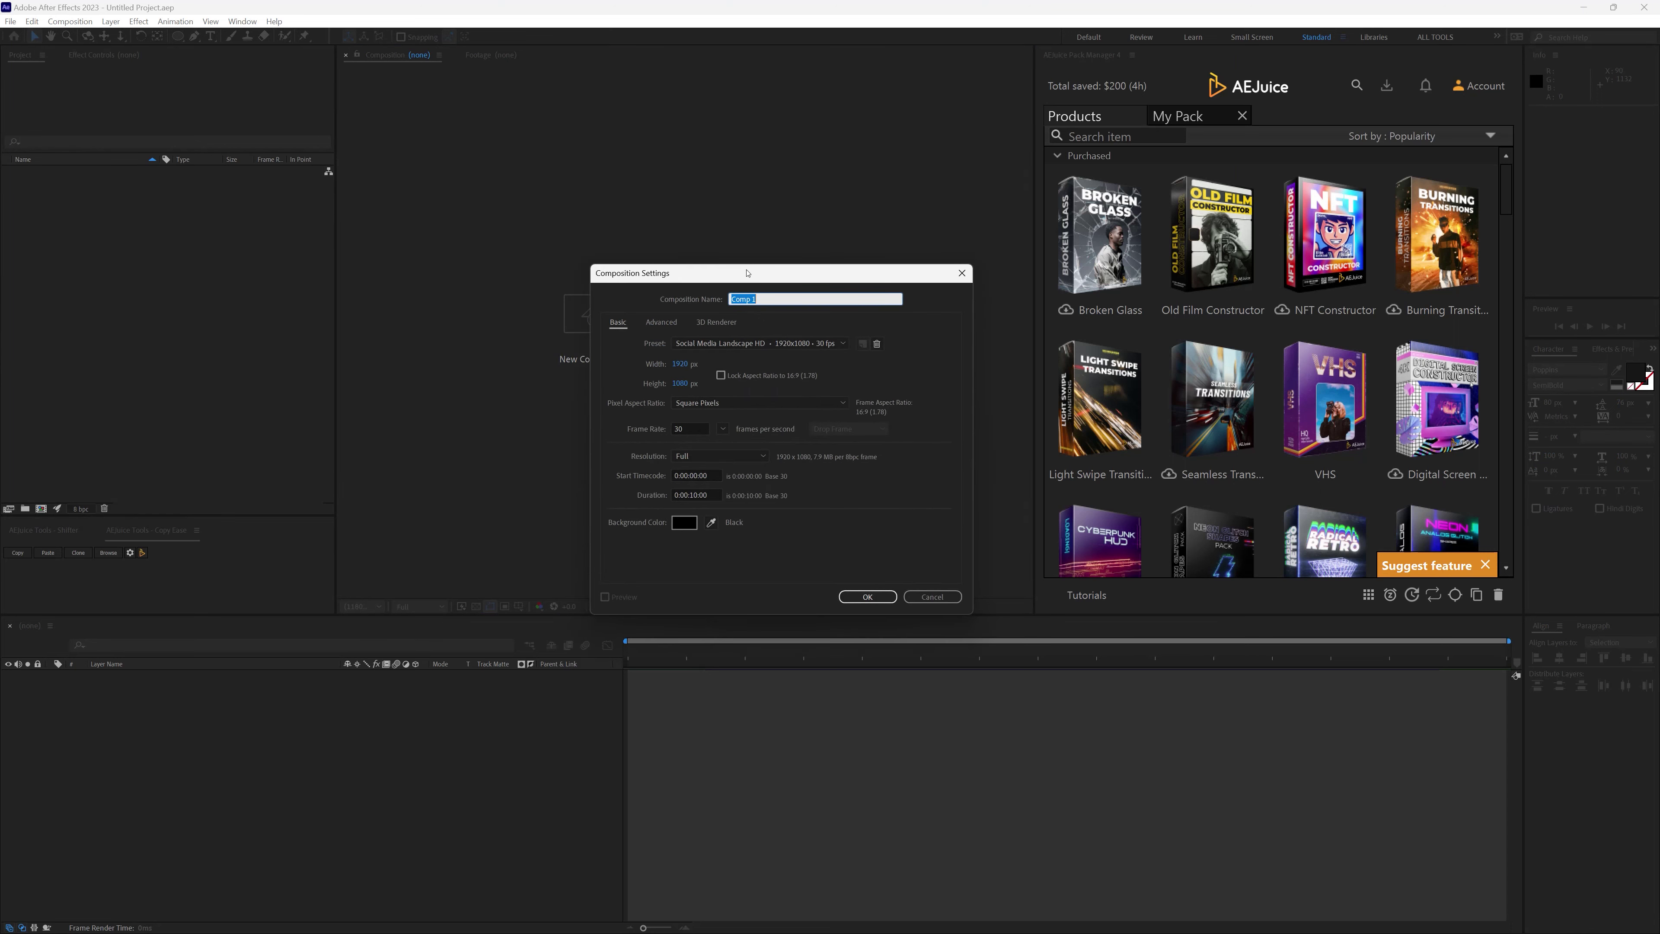
{"action": "type", "text": "Te"}
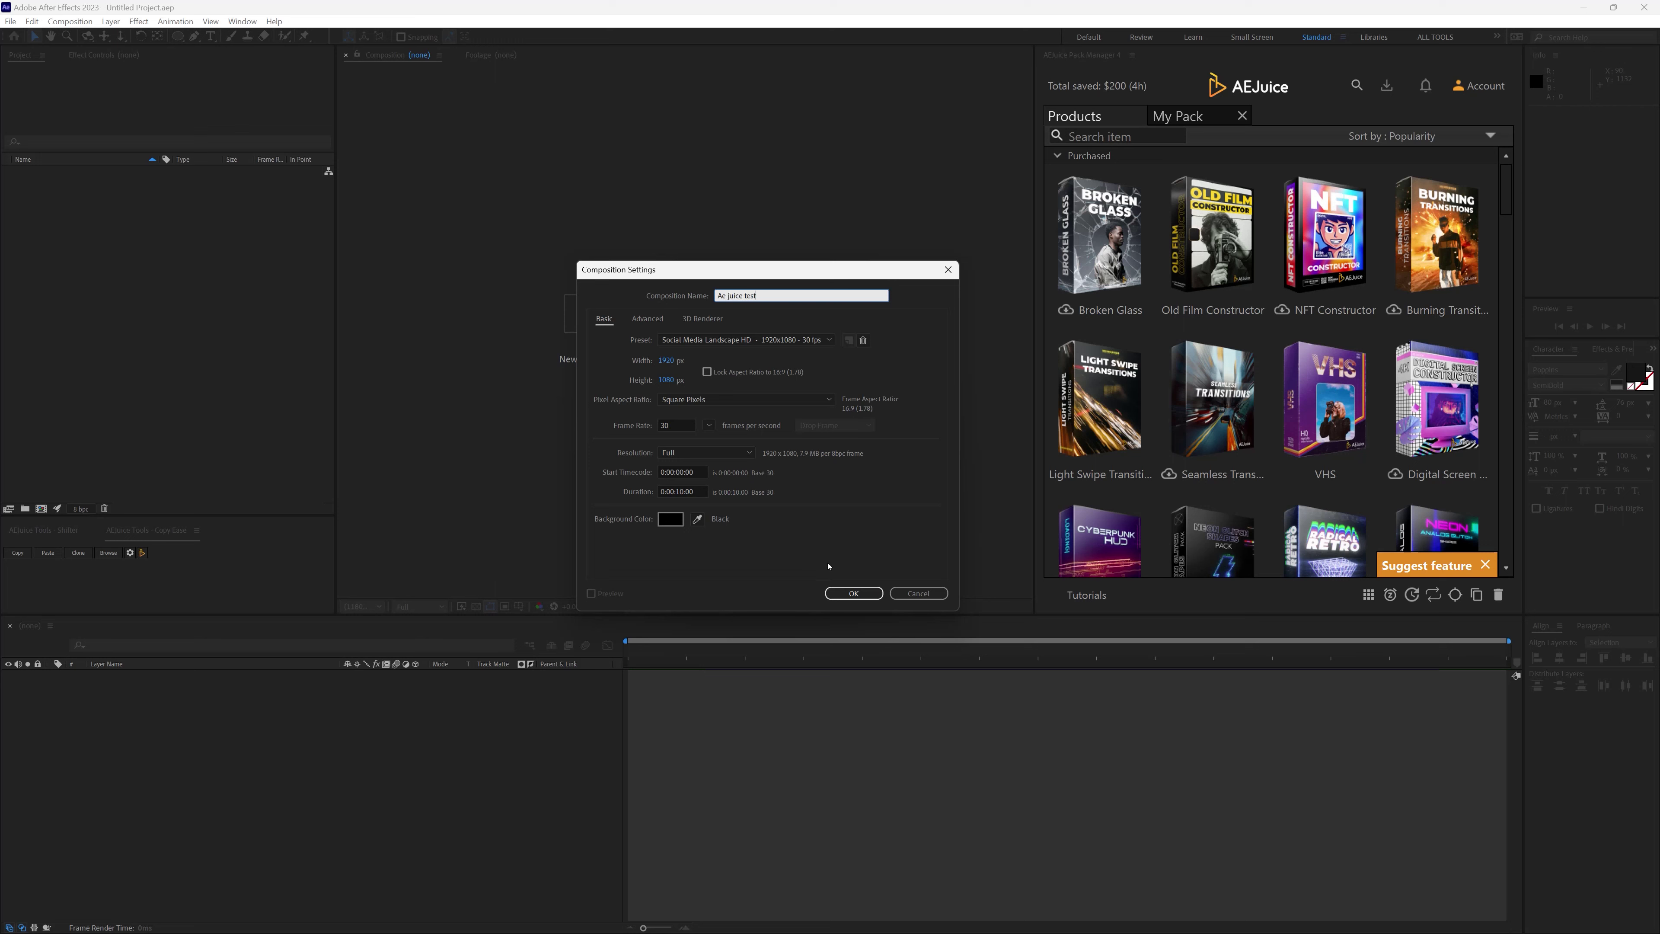
{"action": "left_click", "coordinate": [734, 342]}
{"action": "left_click", "coordinate": [716, 401]}
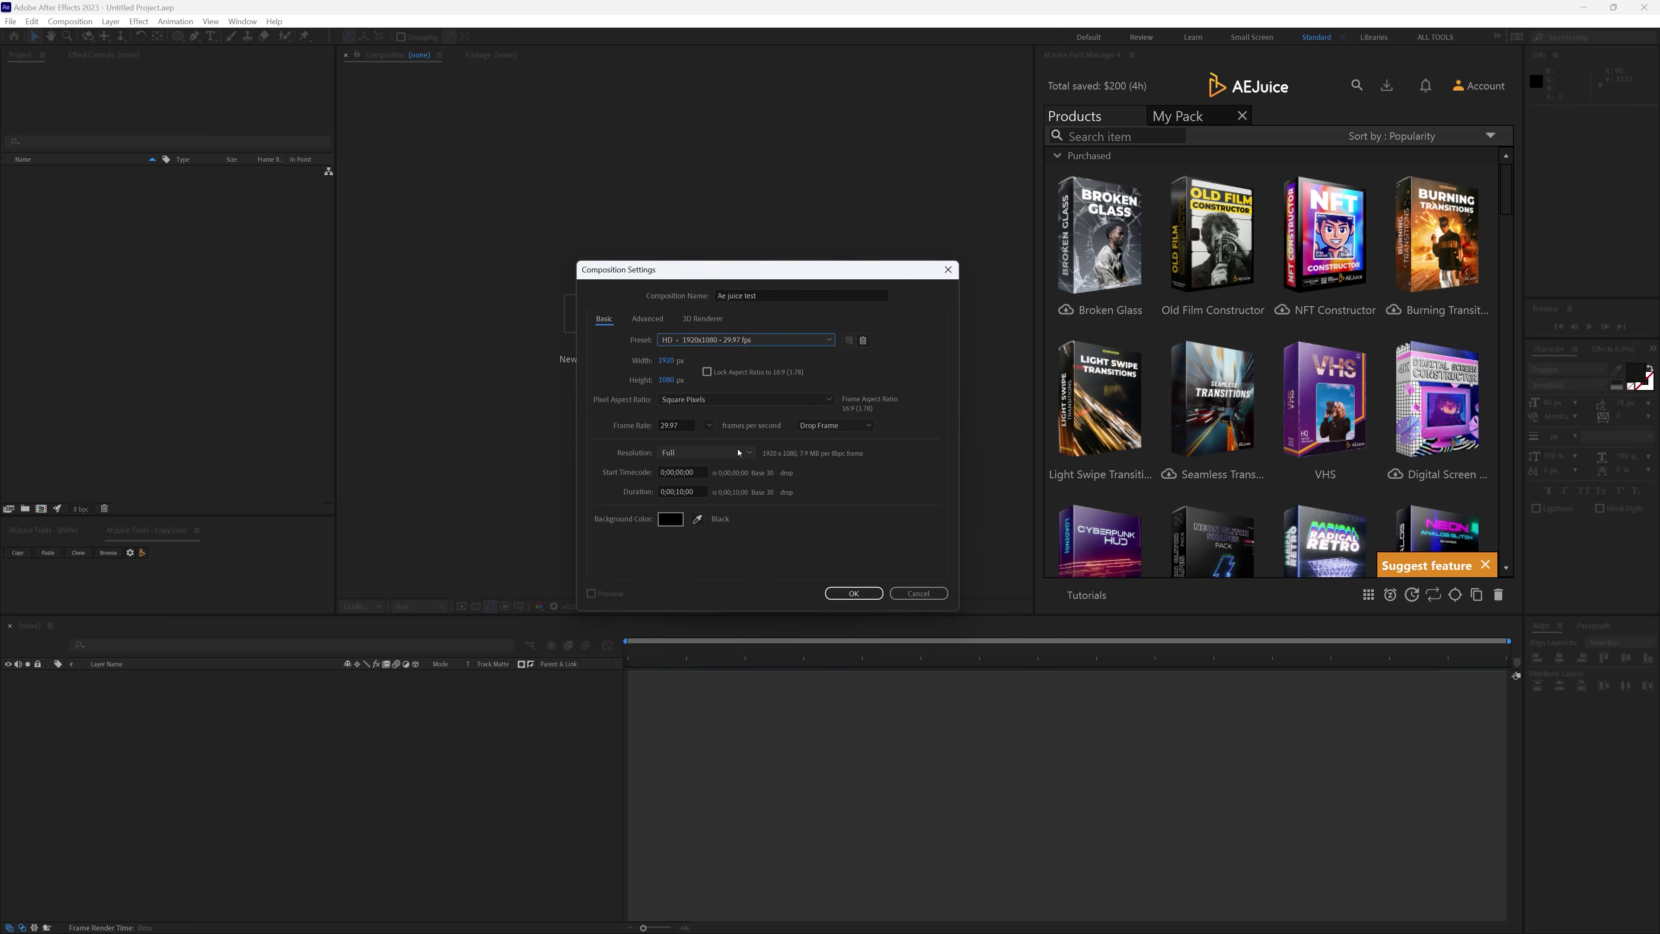
{"action": "left_click", "coordinate": [710, 426]}
{"action": "left_click", "coordinate": [726, 474]}
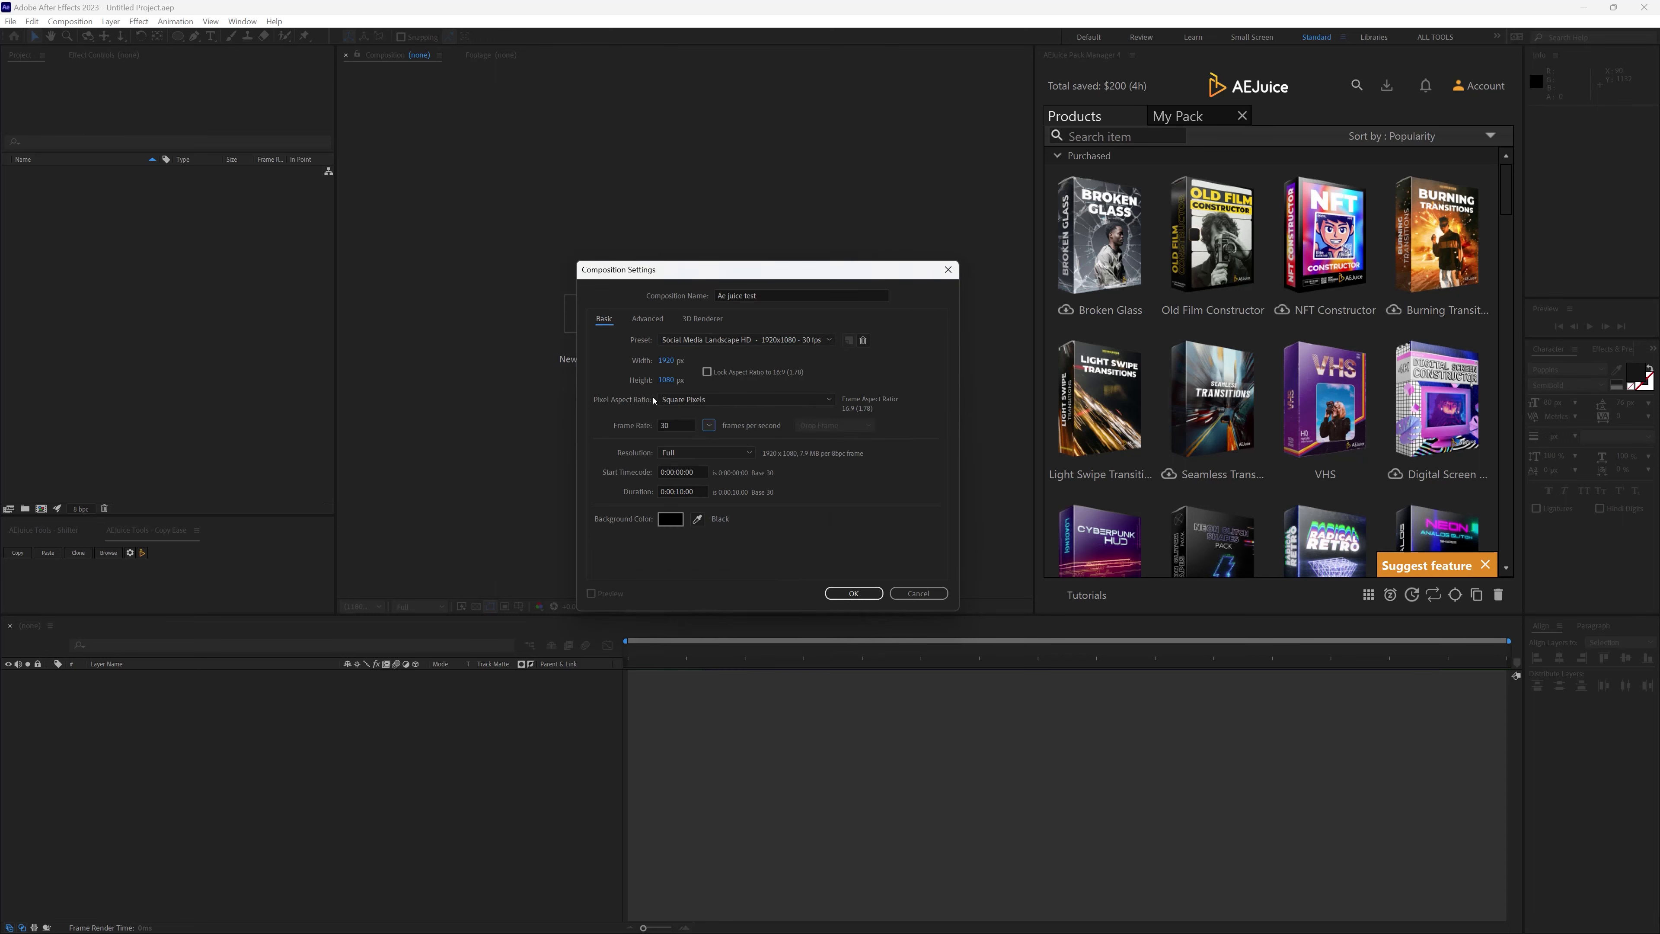
{"action": "left_click", "coordinate": [852, 593]}
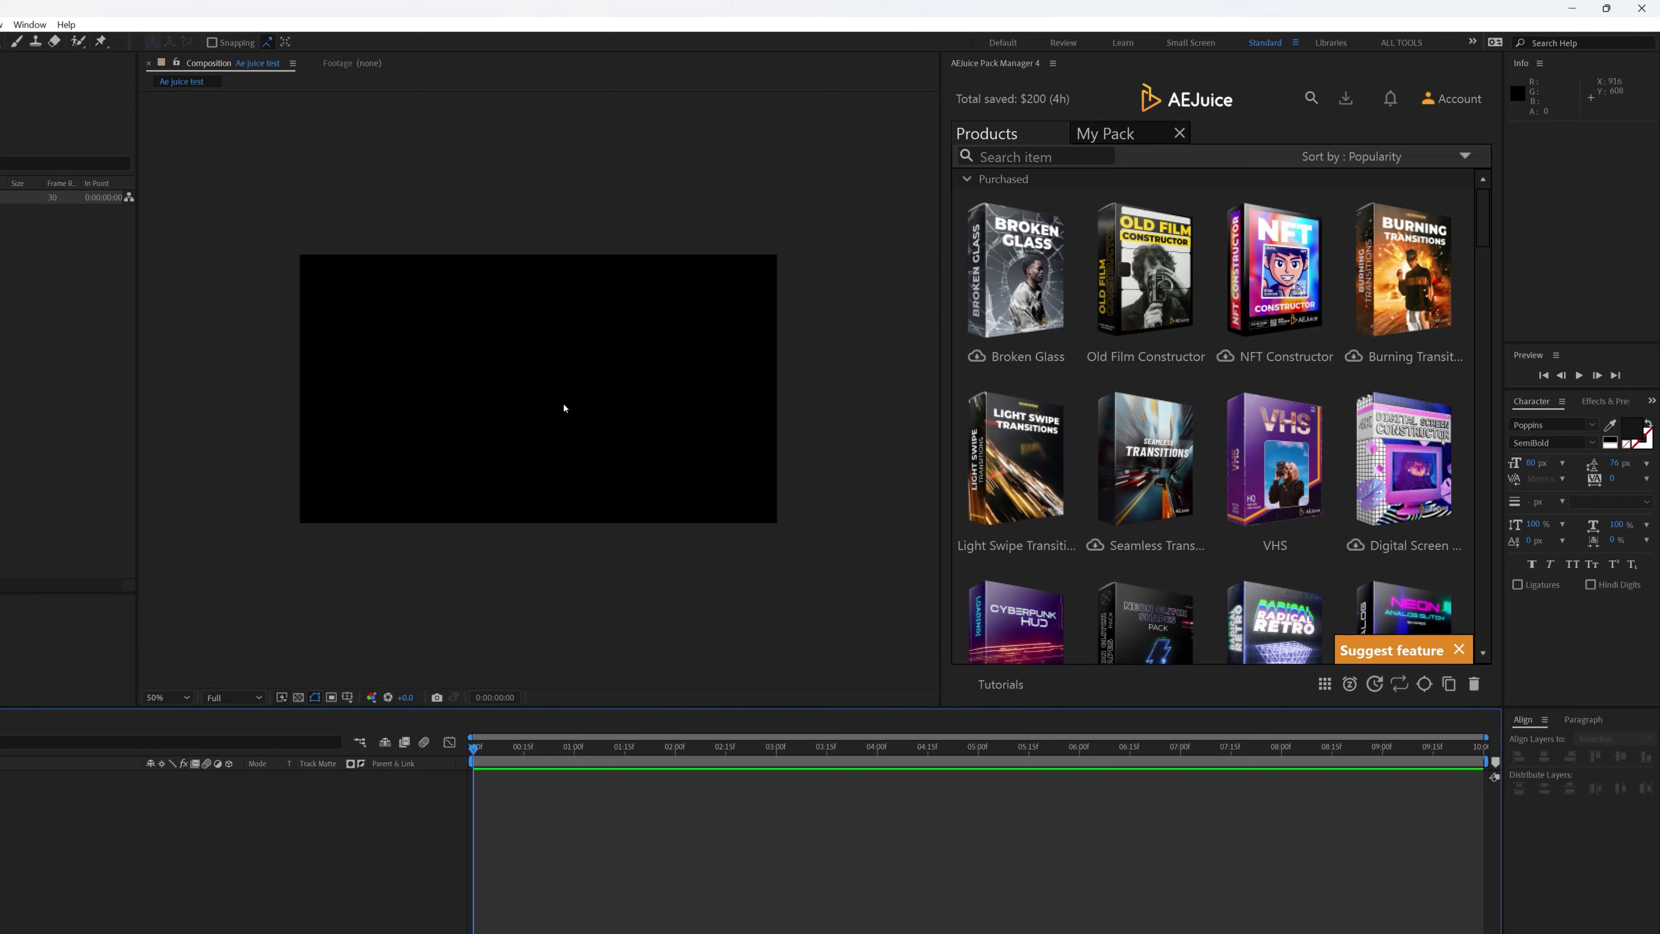
Step: Open My Pack with a wider Pack Manager and import Radial Ball Reveal into the Ae juice test composition
{"action": "left_click", "coordinate": [1092, 137]}
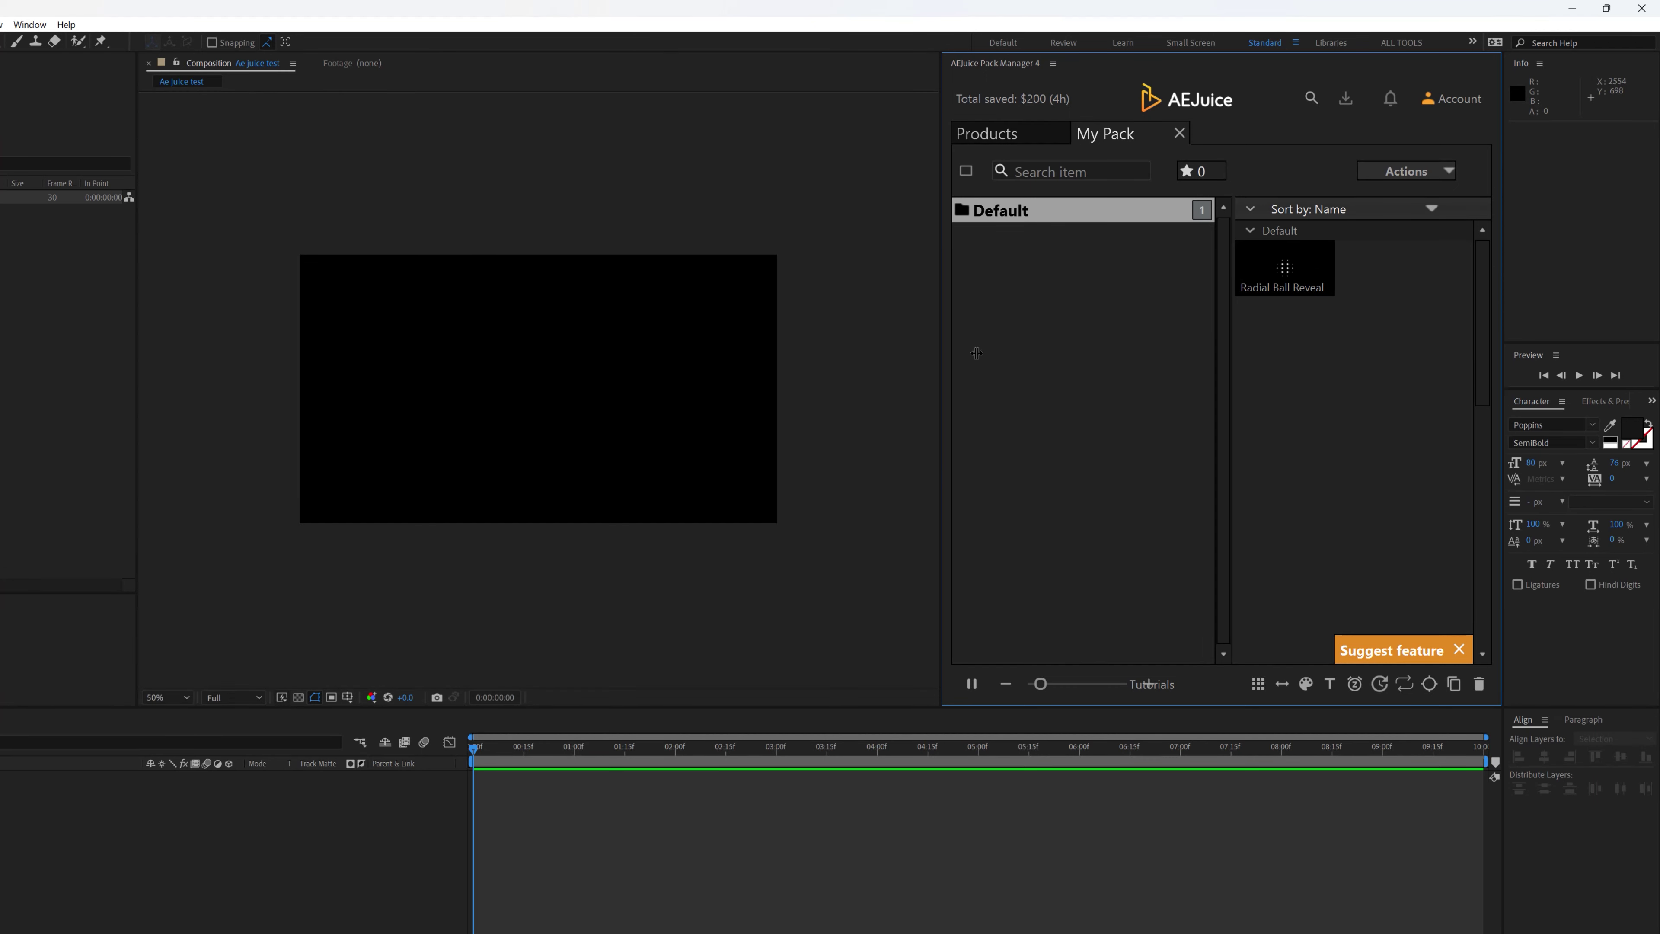
{"action": "left_click_drag", "start_coordinate": [942, 350], "coordinate": [853, 347]}
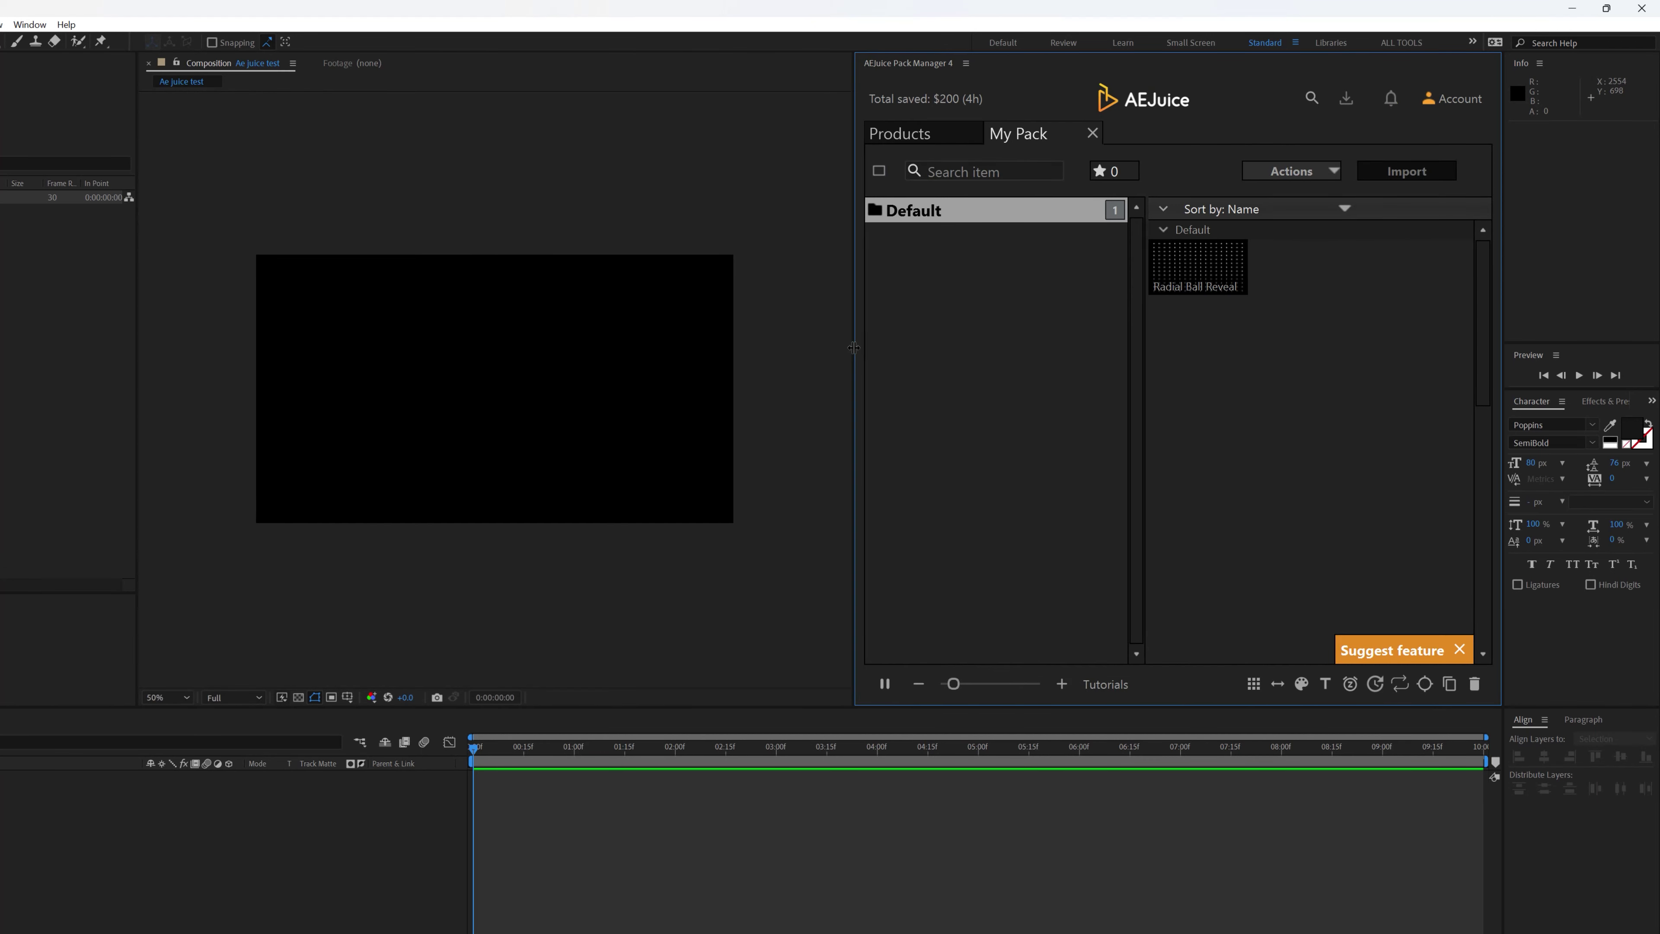
{"action": "left_click", "coordinate": [1184, 263]}
{"action": "double_click", "coordinate": [1184, 263]}
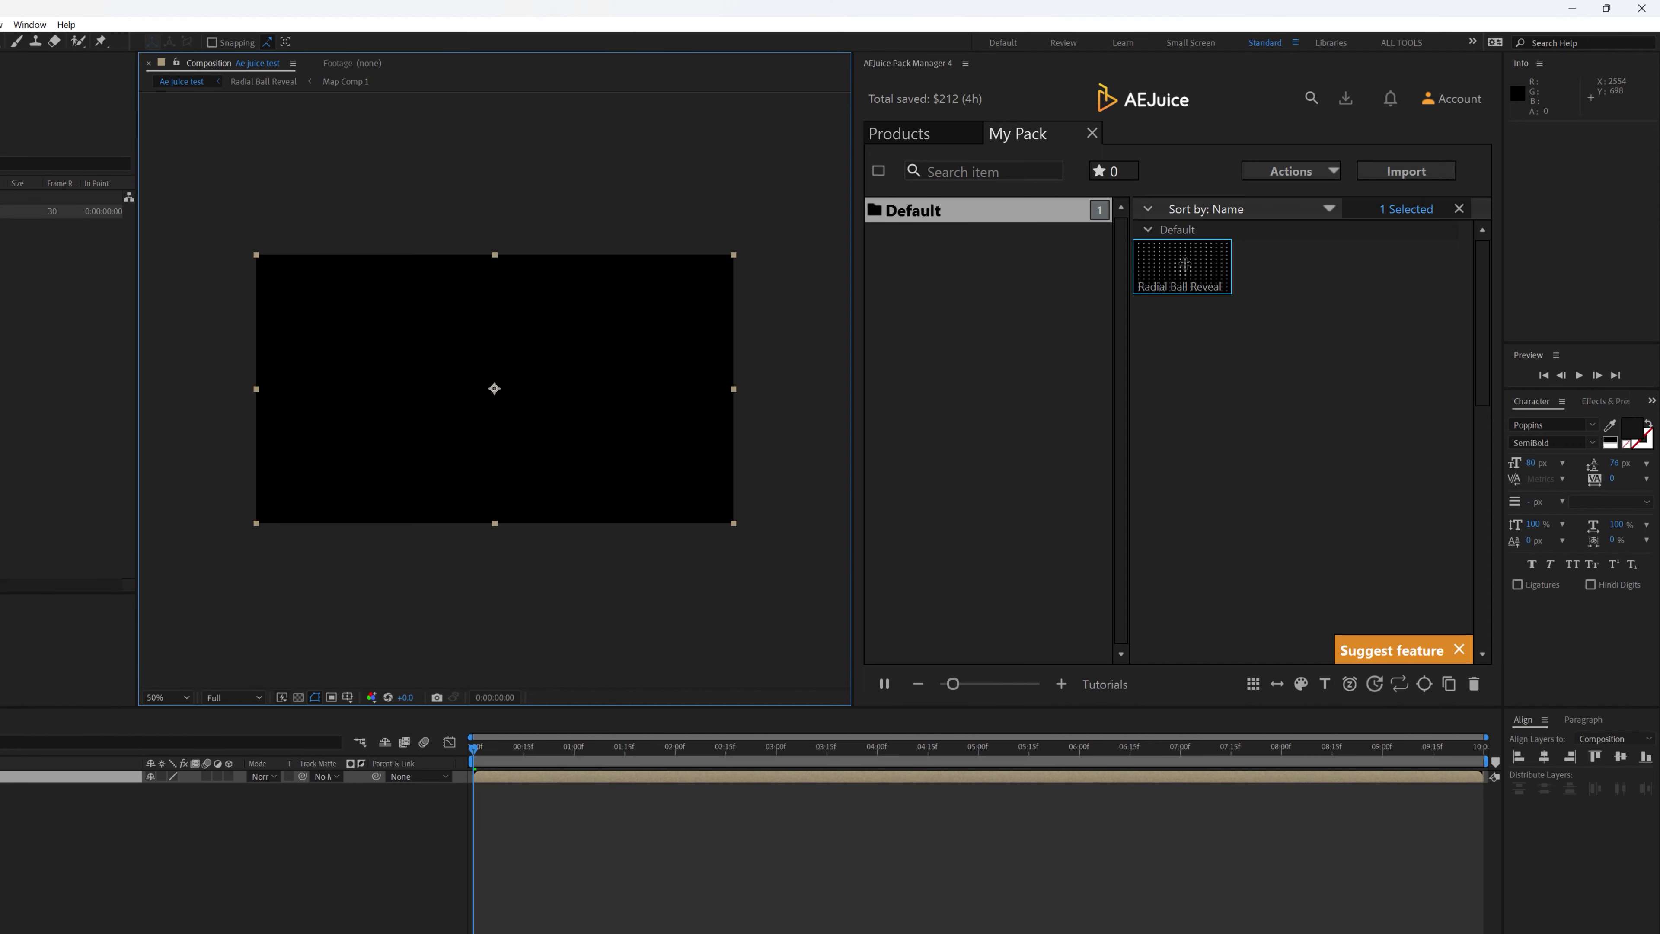
Step: Play back the imported Radial Ball Reveal animation in the Ae juice test composition
{"action": "left_click", "coordinate": [519, 758]}
{"action": "key", "text": "space"}
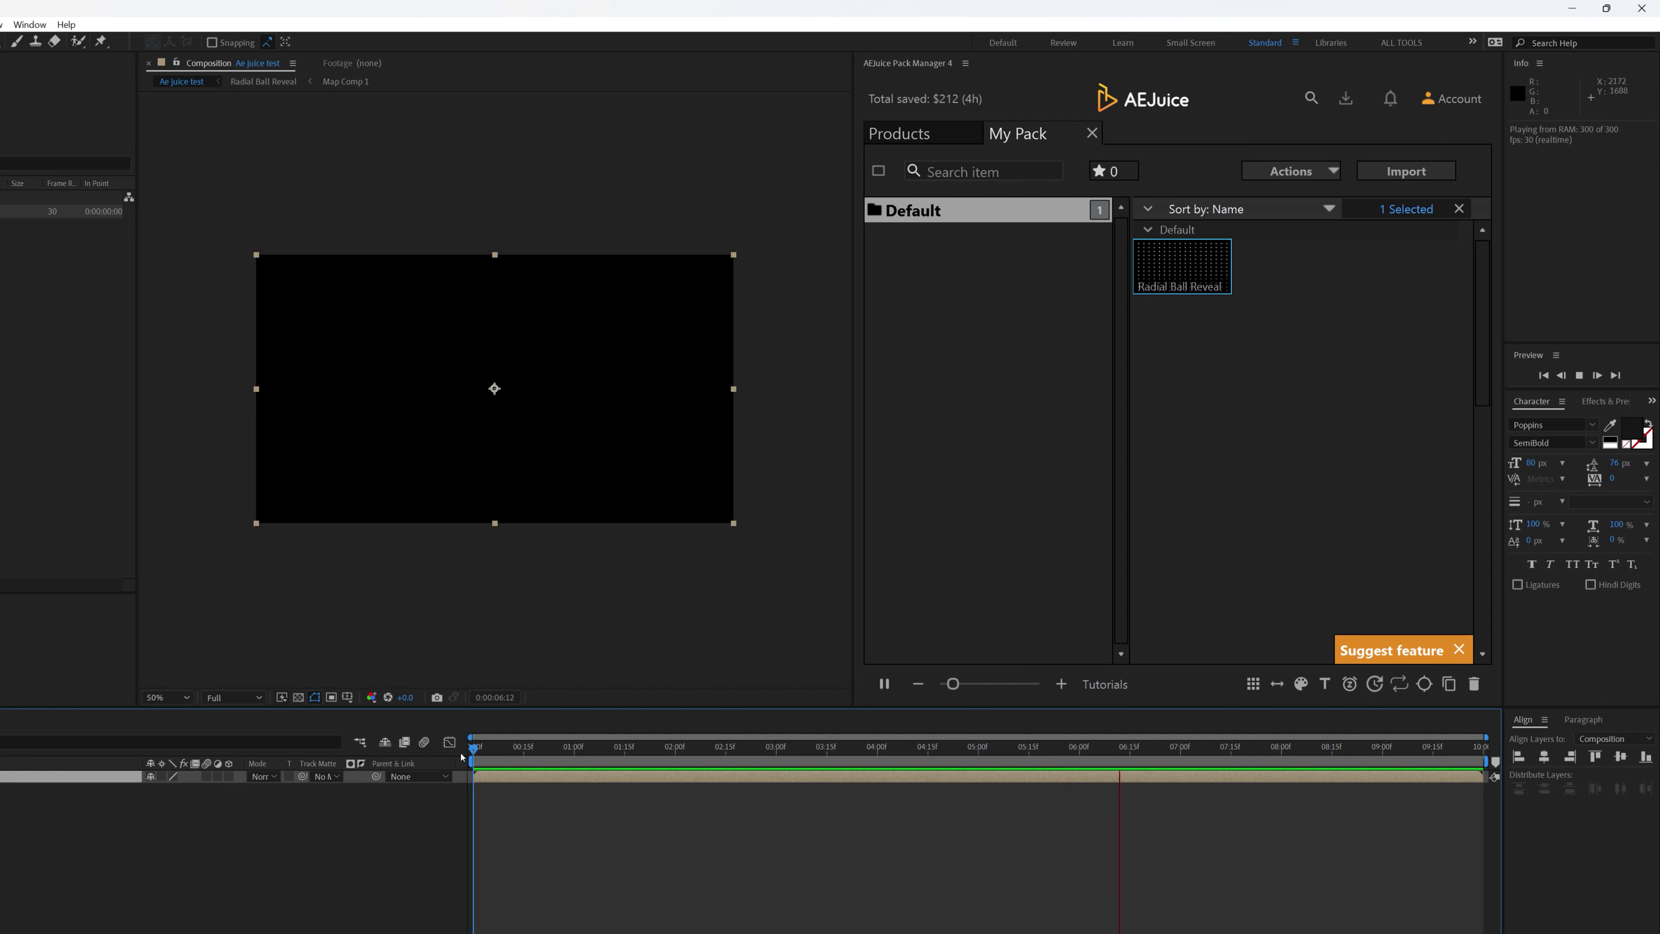
{"action": "key", "text": "space"}
{"action": "key", "text": "space"}
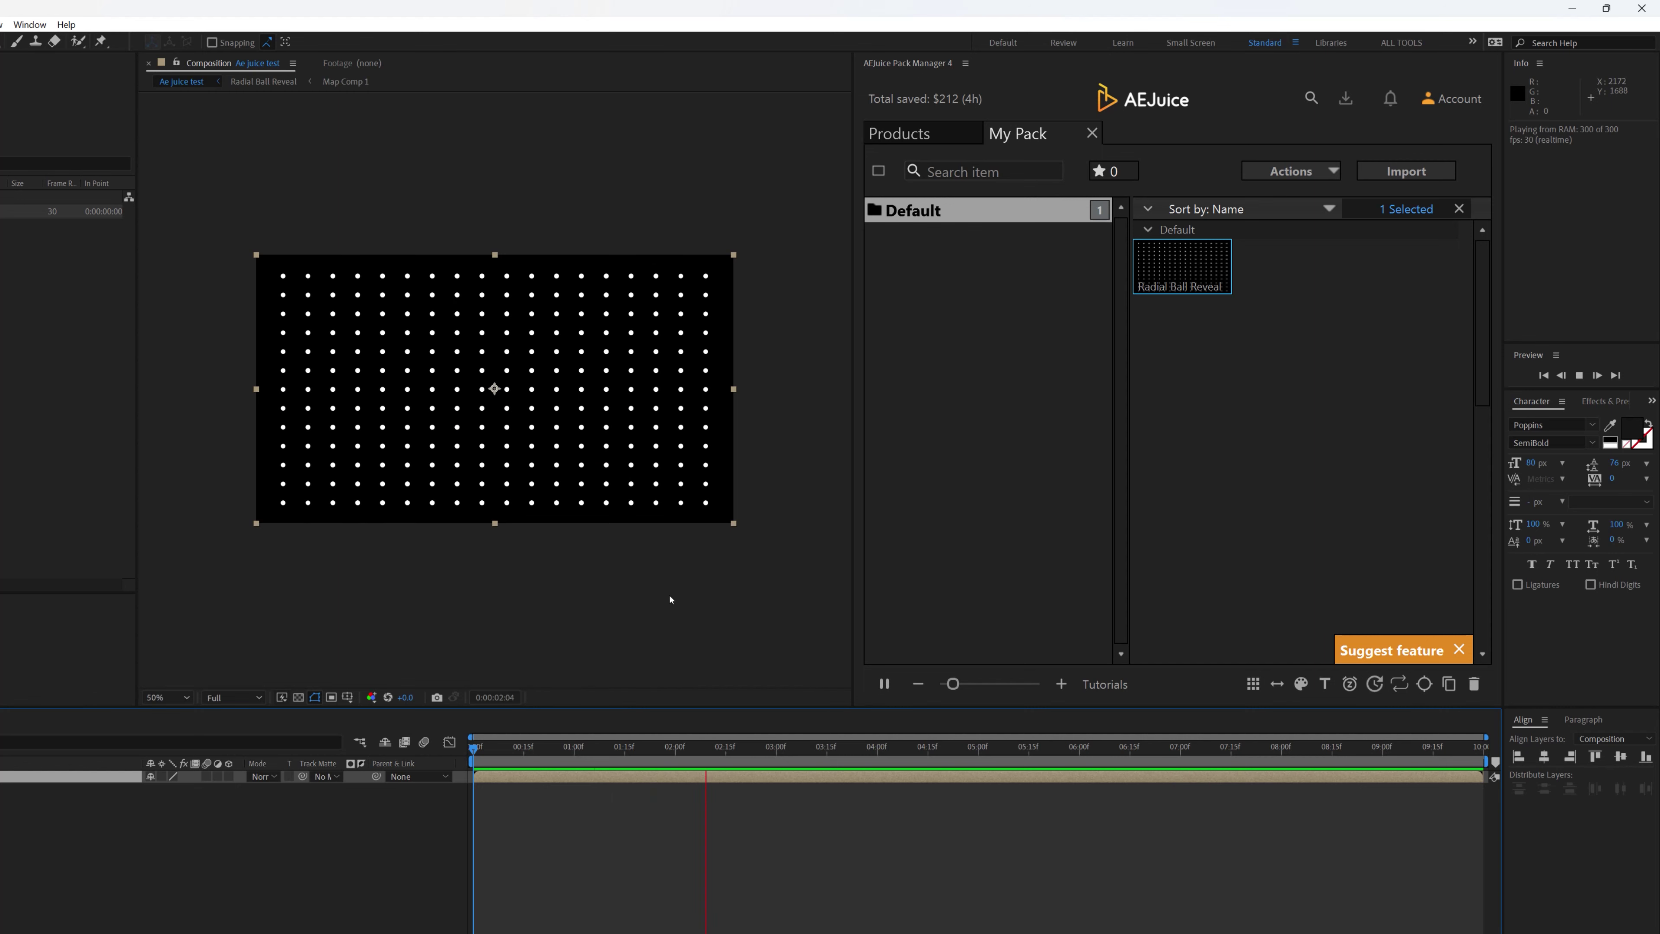